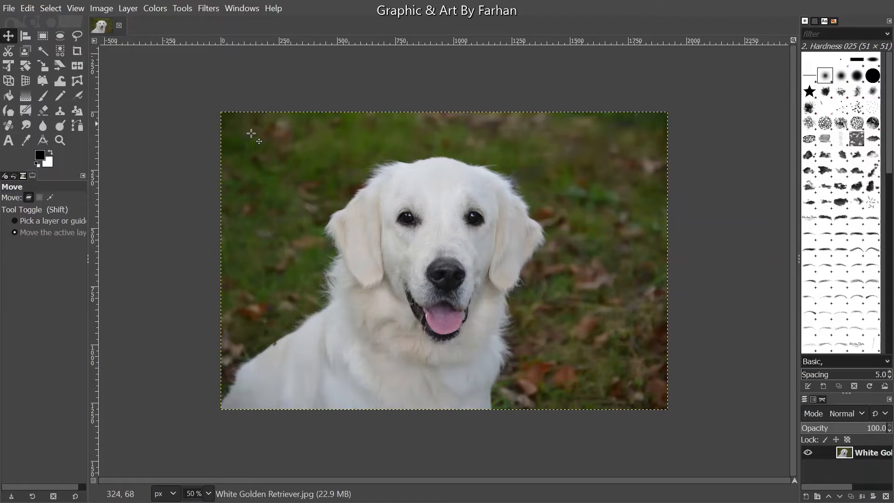
Start a path with an anchor at the photo's lower-left corner and another where the dog's fur meets the left edge
key("b")
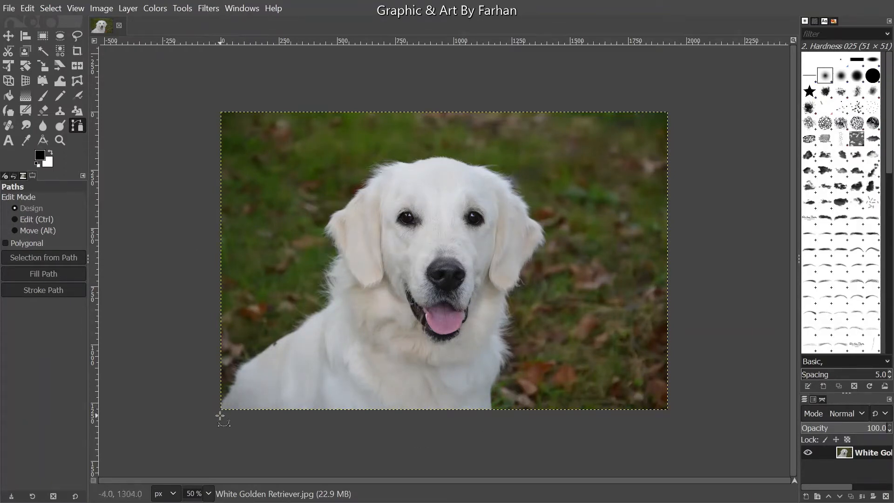
scroll(218, 414, "up", 5)
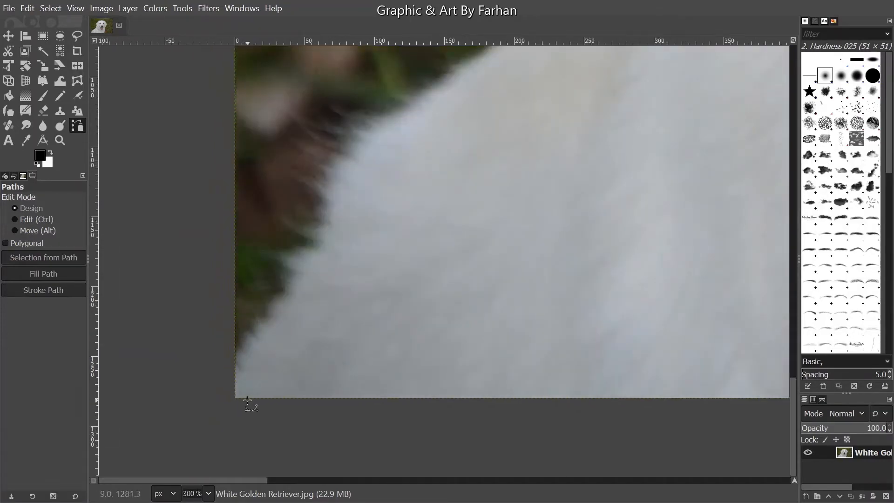
left_click(235, 397)
scroll(235, 360, "up", 3)
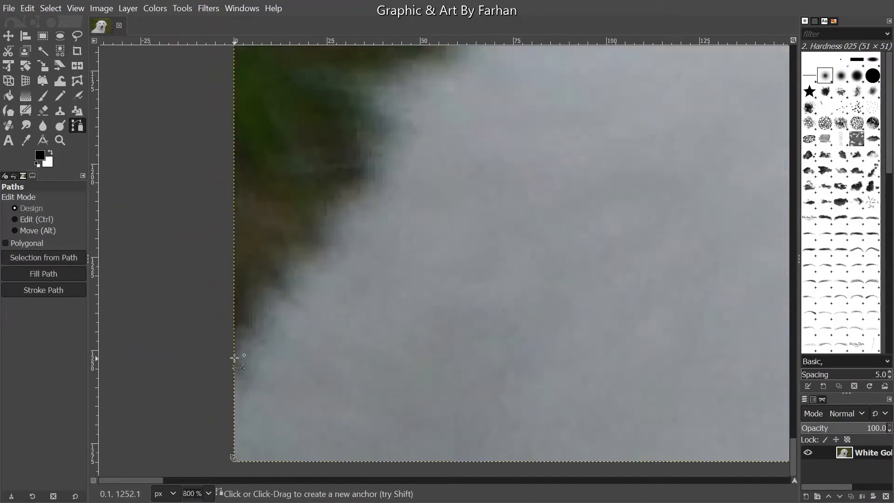
left_click(233, 358)
Extend the path with anchors following the fur outline up the lowest part of the dog's back
scroll(238, 368, "down", 3)
left_click(287, 316)
left_click(257, 291)
left_click(309, 284)
left_click(311, 262)
left_click(310, 233)
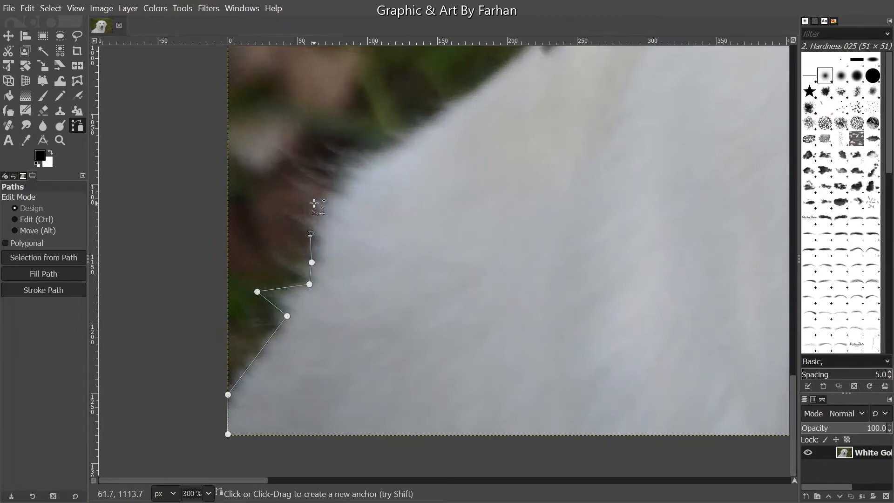
left_click(315, 203)
Continue the path with anchors along the sloping edge of the dog's back
left_click_drag(372, 157, 291, 296)
left_click(260, 332)
left_click(303, 292)
left_click(372, 247)
left_click(389, 235)
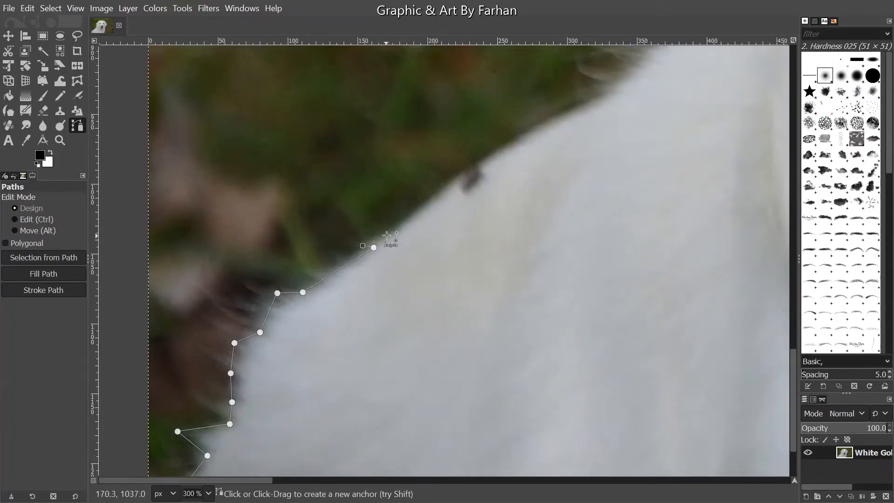
left_click_drag(602, 95, 450, 201)
left_click(451, 201)
Add path anchors around the shoulder's fur wisps and up to the base of the neck
left_click_drag(510, 136, 361, 309)
left_click(361, 309)
left_click(357, 278)
left_click(400, 288)
left_click(503, 219)
left_click(506, 206)
Trace the neck fur below the left-hand ear with further path anchors
left_click_drag(497, 130, 437, 283)
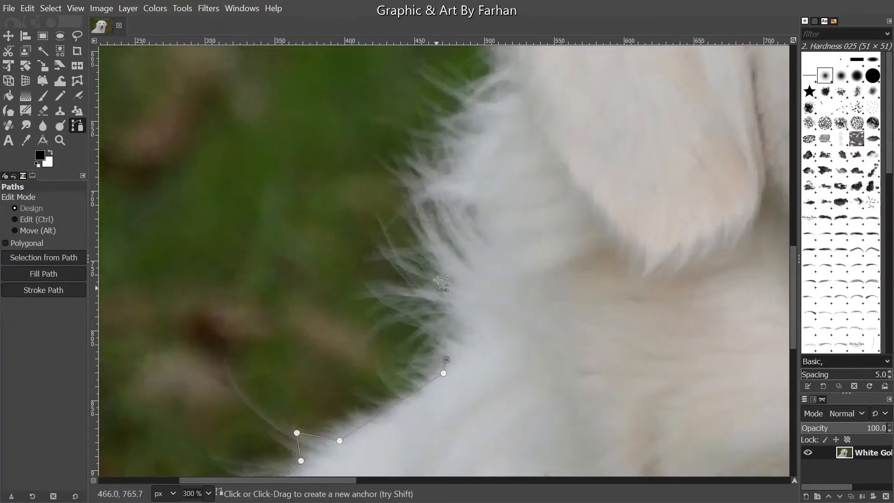
left_click(438, 277)
left_click(461, 279)
left_click(471, 269)
left_click_drag(407, 186, 279, 306)
left_click(317, 275)
Trace the outer edge of the left-hand ear with path anchors, rounding its protruding tip
left_click_drag(252, 144, 276, 231)
left_click(265, 202)
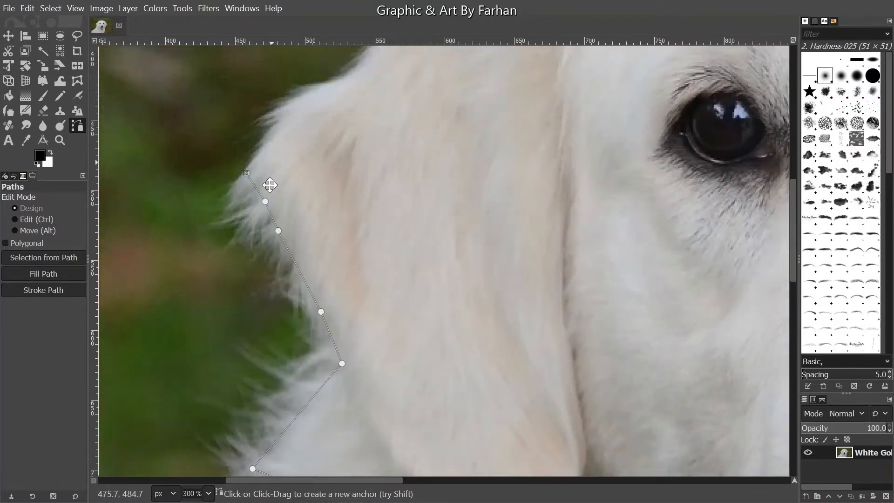
left_click_drag(267, 186, 258, 277)
left_click(233, 282)
left_click(268, 223)
left_click(326, 186)
left_click(381, 127)
Carry the path from the left-hand ear up the side of the dog's head
left_click_drag(381, 127, 248, 313)
left_click(340, 229)
left_click(386, 176)
left_click(480, 116)
Place path anchors across the crown of the dog's head
left_click_drag(501, 130, 263, 243)
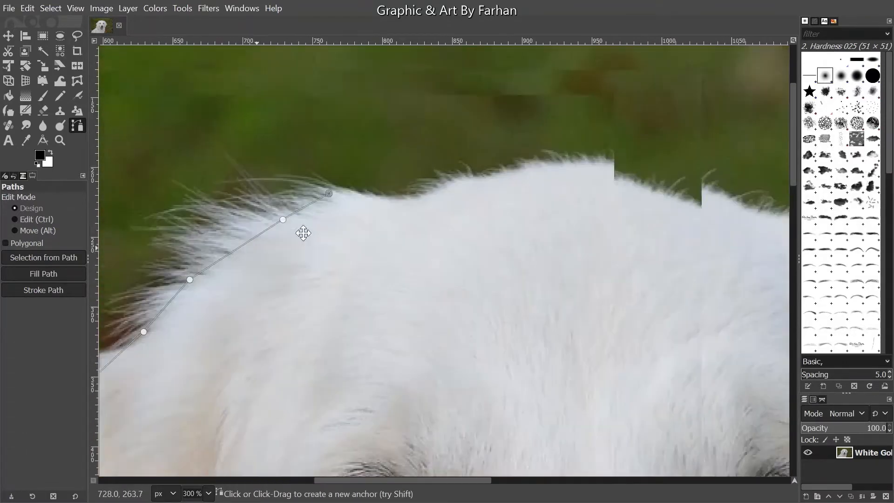
left_click(373, 209)
left_click(417, 188)
left_click(679, 209)
Trace the descending right-hand side of the dog's crown with path anchors
left_click_drag(763, 232, 439, 208)
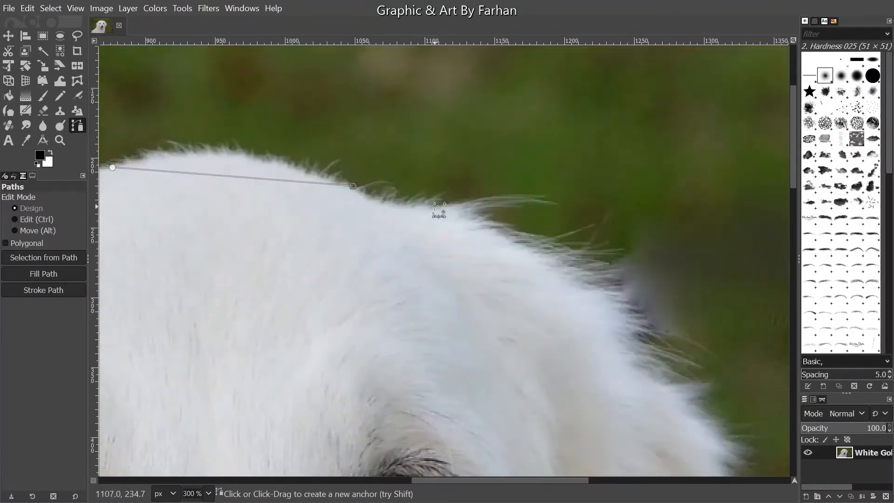
left_click(433, 206)
left_click(473, 208)
left_click(467, 213)
left_click(587, 277)
left_click(622, 335)
Extend the path past the fur tuft on the temple to the top of the right-hand ear
left_click_drag(621, 336, 437, 164)
left_click(475, 214)
left_click(510, 217)
left_click(488, 232)
left_click(529, 289)
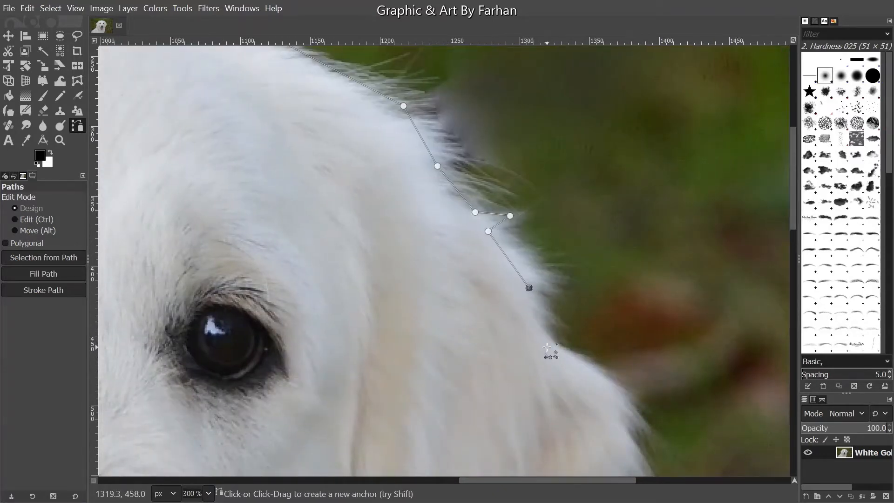
left_click(551, 353)
Place path anchors around the outer tip of the right-hand ear
left_click_drag(551, 352, 550, 195)
left_click(653, 337)
left_click(626, 313)
left_click(636, 348)
left_click(635, 361)
left_click(613, 335)
Trace the lower edge of the right-hand ear down to the neck with path anchors
left_click_drag(613, 335, 643, 167)
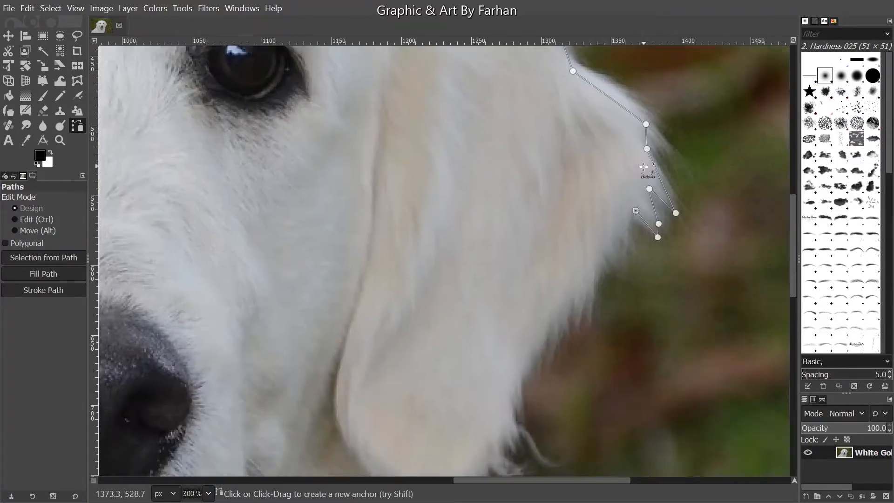
left_click(532, 366)
left_click_drag(532, 366, 552, 147)
left_click(537, 178)
left_click(520, 223)
left_click(481, 267)
left_click(448, 302)
Follow the neck fur below the right-hand ear with closely spaced path anchors
left_click_drag(448, 302, 484, 158)
left_click(481, 186)
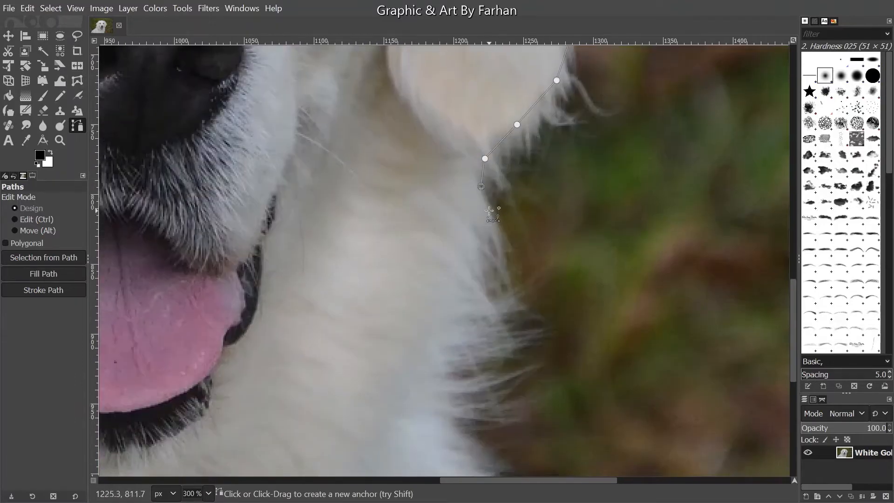
left_click(475, 259)
left_click(479, 283)
left_click(489, 303)
left_click(465, 323)
left_click(445, 346)
left_click(444, 376)
Trace the lower chest fur on the right-hand side with path anchors, undoing the misplaced one
left_click_drag(445, 375, 437, 275)
left_click(435, 319)
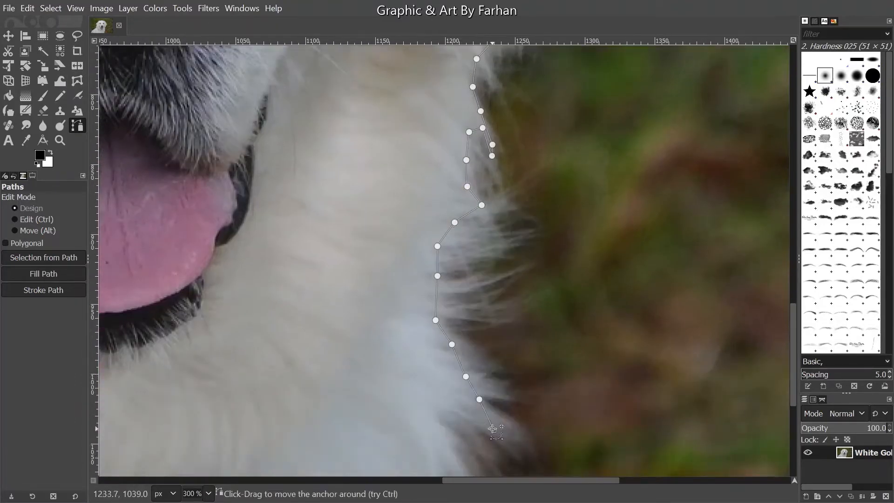
key("ctrl+z")
left_click(445, 216)
left_click(460, 236)
left_click(468, 270)
left_click(447, 255)
left_click(468, 308)
left_click(451, 341)
Bring the path down to the photo's bottom edge and close it at the starting anchor
left_click_drag(451, 340, 487, 139)
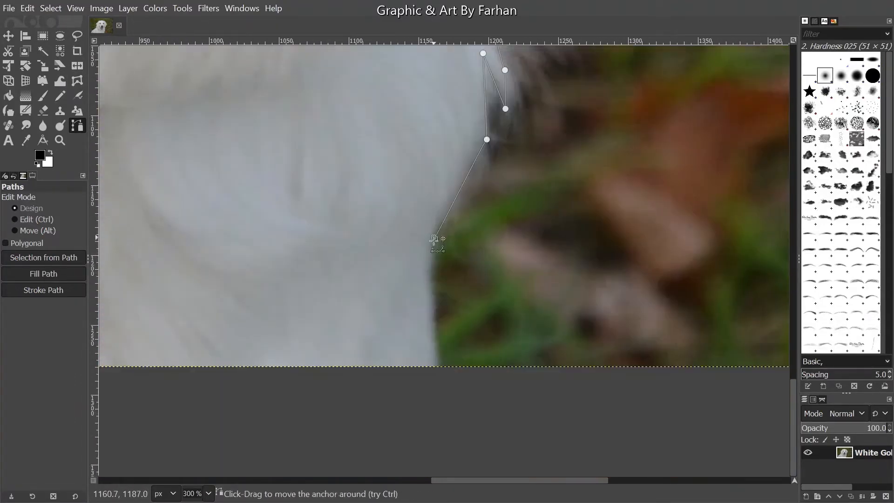
left_click_drag(794, 341, 891, 338)
left_click(121, 359, "ctrl")
Inspect the closed path around the whole dog, checking how its straight segments fit the fur outline
scroll(121, 359, "down", 2)
left_click_drag(559, 52, 412, 253)
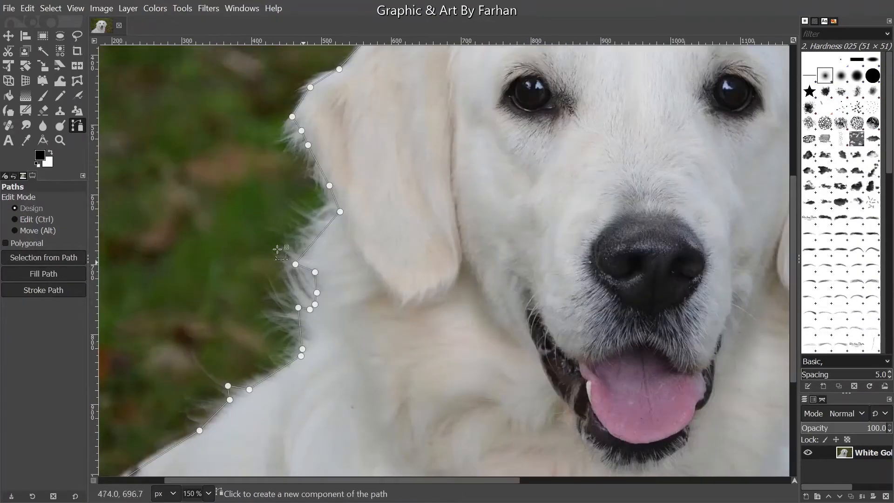
scroll(265, 236, "down", 1)
left_click_drag(288, 182, 294, 267)
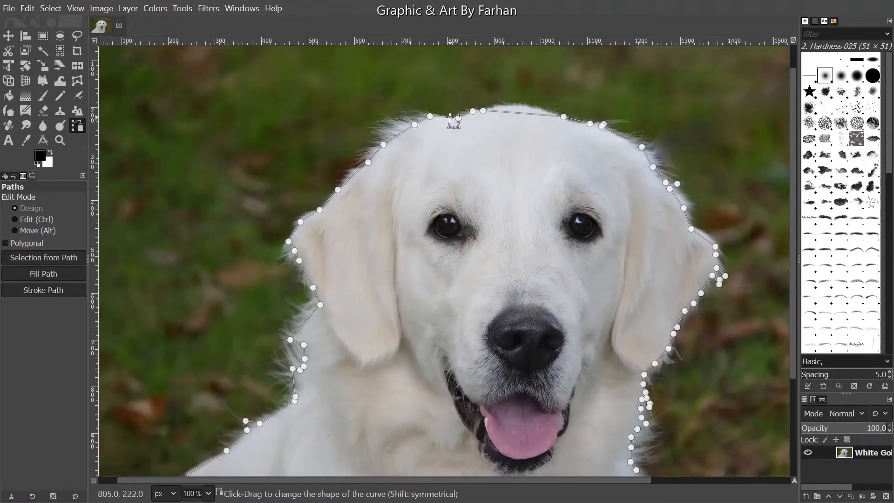
scroll(422, 96, "up", 3)
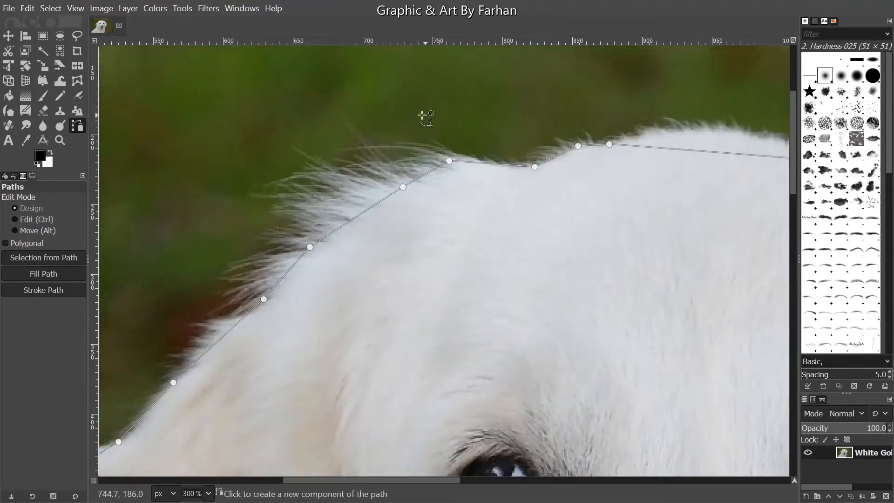
scroll(422, 112, "down", 4)
scroll(356, 78, "down", 1)
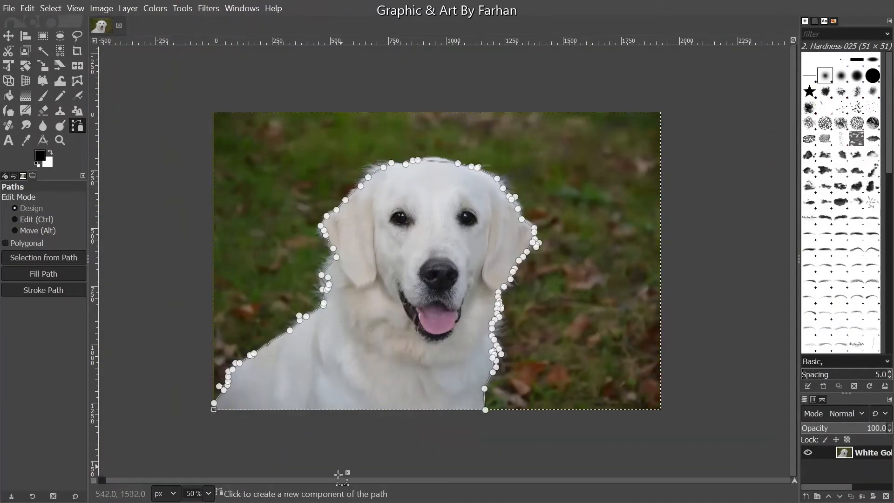
left_click_drag(315, 478, 263, 479)
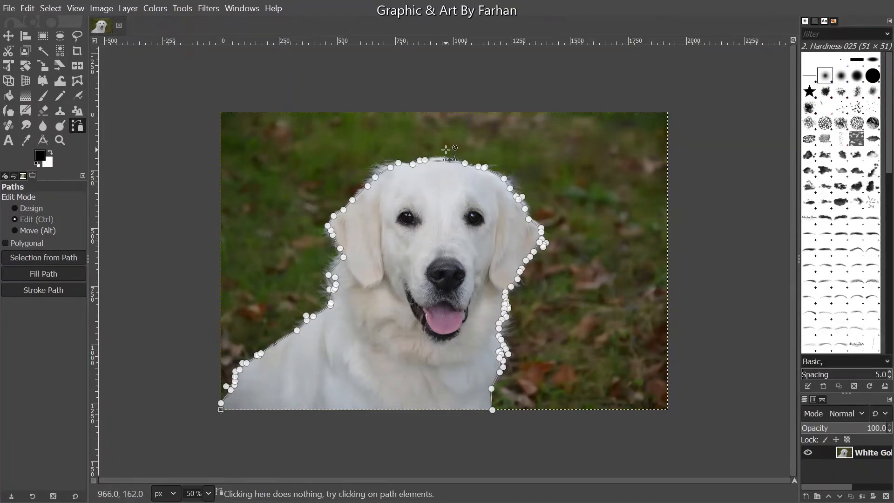
scroll(454, 158, "up", 2)
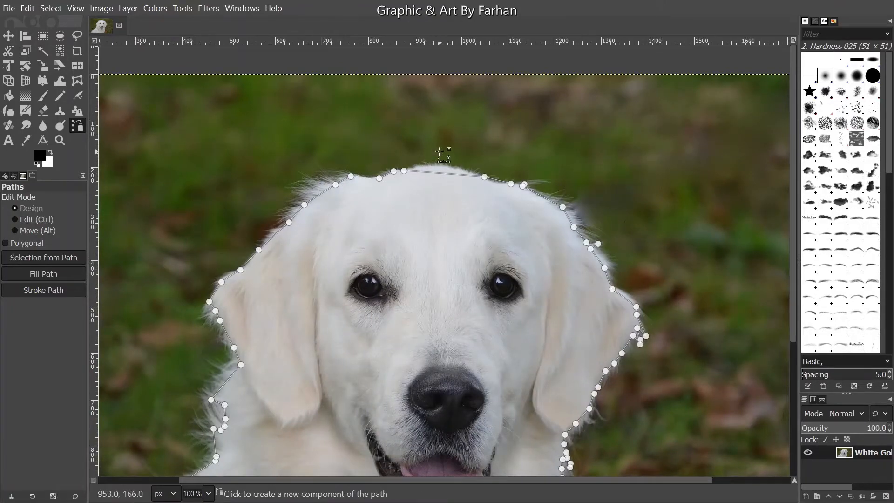
key("ctrl")
left_click_drag(296, 252, 353, 232)
scroll(293, 392, "down", 2)
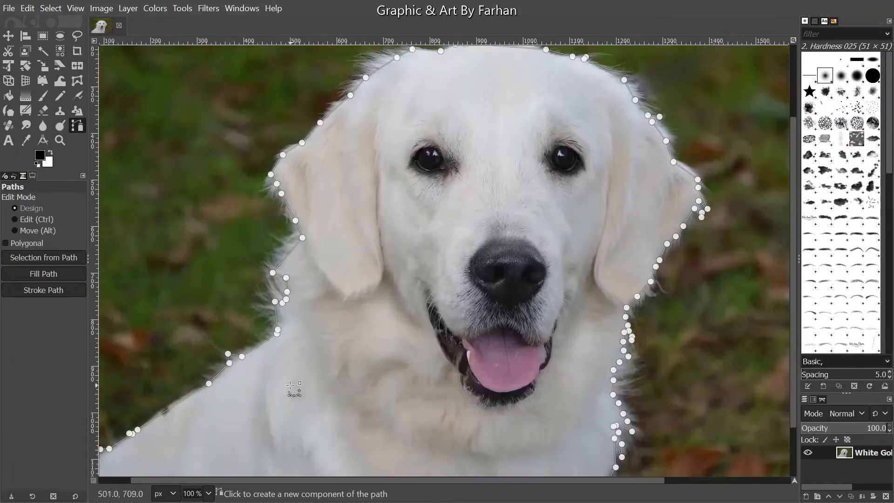
Bend the path segments around the lowest fur notch near the photo's lower-left corner into curves
left_click_drag(299, 375, 481, 277)
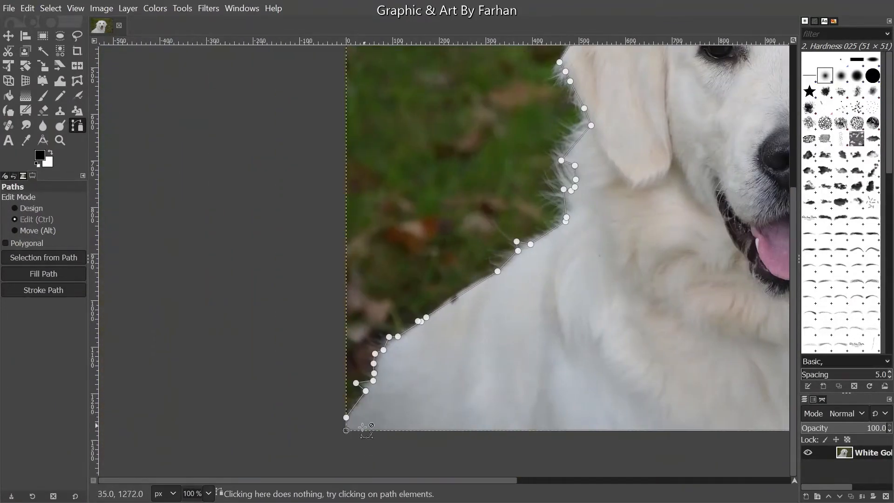
scroll(359, 421, "up", 5)
left_click_drag(387, 232, 366, 300)
left_click_drag(358, 269, 360, 278)
left_click_drag(403, 238, 393, 270)
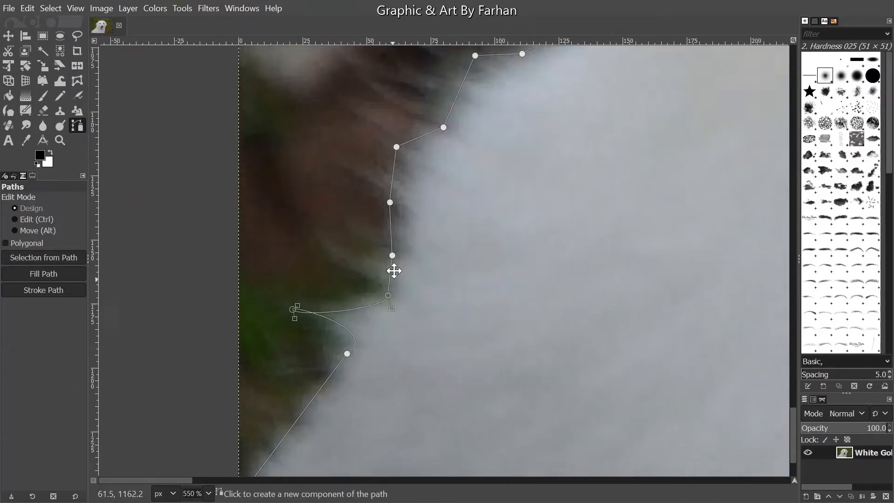
Curve further path segments to fit the fur outline at the lower end of the dog's back
scroll(317, 320, "up", 4)
left_click_drag(231, 313, 326, 259)
scroll(326, 259, "down", 2)
left_click_drag(385, 221, 312, 344)
left_click_drag(398, 194, 401, 279)
Adjust the short path segments where the lower fur meets the sloping back
left_click_drag(390, 168, 354, 318)
left_click_drag(417, 257, 421, 268)
left_click_drag(490, 164, 406, 289)
left_click_drag(444, 252, 446, 264)
Curve the long path segment along the dog's back to follow the body's edge
left_click_drag(691, 120, 382, 363)
left_click_drag(738, 145, 483, 318)
scroll(389, 319, "down", 1)
left_click_drag(547, 205, 440, 280)
scroll(390, 318, "down", 1)
left_click_drag(484, 254, 485, 262)
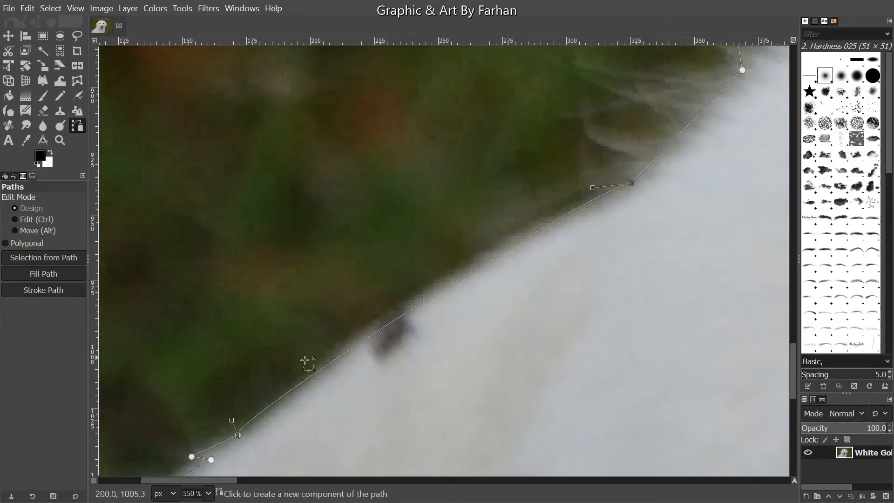
Bend the path segments along the shoulder and left-hand neck fur to match the outline
left_click_drag(647, 122, 441, 310)
left_click_drag(533, 225, 581, 226)
left_click_drag(706, 154, 467, 286)
left_click_drag(540, 62, 452, 327)
left_click_drag(500, 232, 448, 375)
left_click_drag(392, 281, 394, 272)
Refine the path along the left-hand ear and up the side of the head
left_click_drag(535, 74, 360, 400)
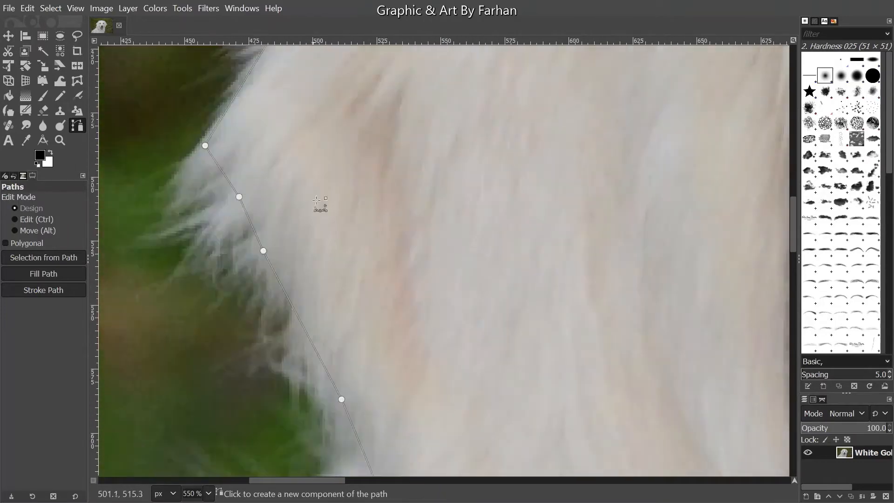
left_click_drag(331, 176, 315, 397)
left_click_drag(512, 117, 366, 375)
left_click_drag(483, 165, 261, 307)
Curve the long path segment across the crown to follow the top of the dog's head
left_click_drag(684, 75, 279, 177)
left_click_drag(726, 163, 473, 175)
left_click_drag(227, 152, 278, 147)
left_click_drag(668, 164, 559, 184)
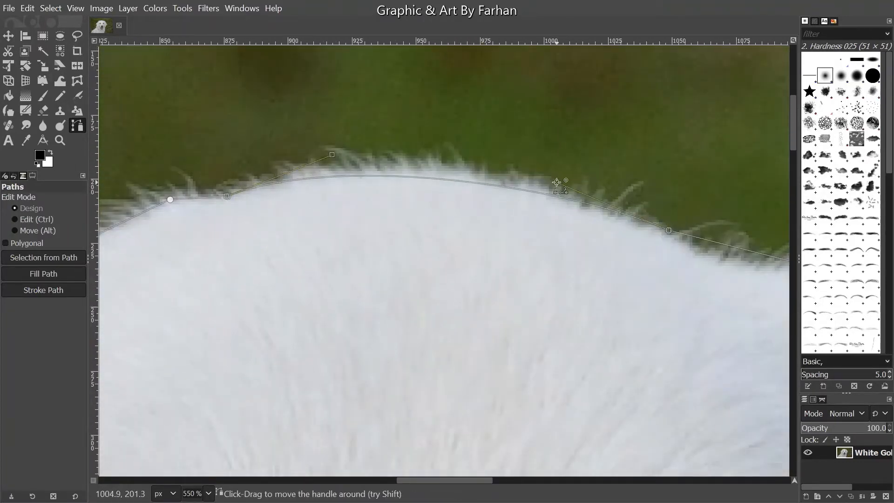
Bend the path on the crown's right-hand slope, undoing one curve adjustment along the way
left_click_drag(715, 243, 364, 180)
left_click_drag(461, 197, 421, 209)
key("ctrl+z")
left_click_drag(612, 254, 371, 199)
left_click_drag(371, 195, 371, 209)
Curve the path segments at the right-hand temple and undo the last bend made there
left_click_drag(547, 317, 356, 259)
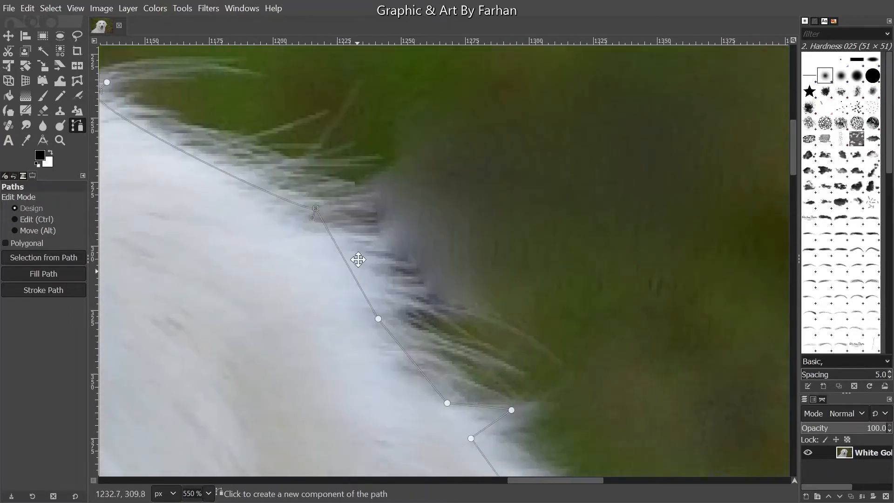
left_click_drag(523, 461, 463, 153)
left_click_drag(463, 198, 480, 190)
left_click_drag(593, 396, 479, 198)
left_click_drag(479, 198, 484, 181)
key("ctrl+z")
Curve the short path segments around the outer tip of the right-hand ear
left_click_drag(580, 376, 565, 230)
left_click_drag(544, 242, 550, 226)
scroll(559, 321, "up", 2)
scroll(407, 364, "up", 1)
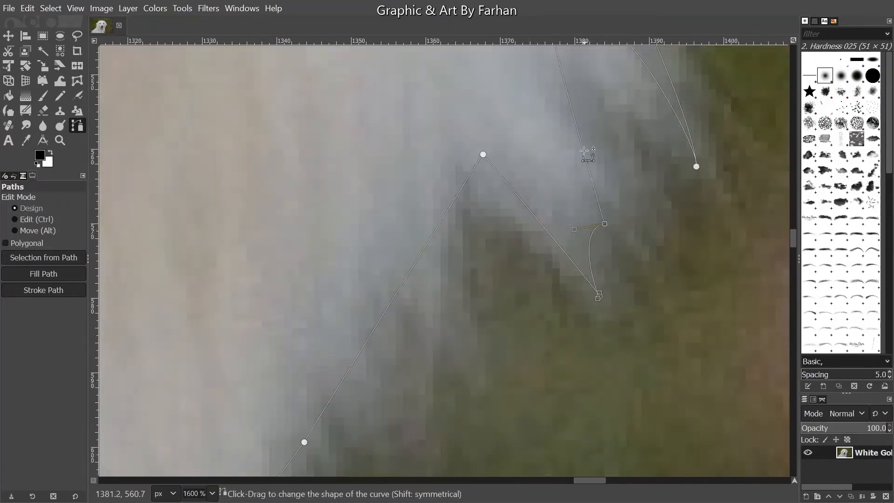
scroll(531, 187, "down", 2)
Curve the path segments along the fur below the tip of the right-hand ear
left_click_drag(326, 418, 440, 217)
left_click_drag(326, 442, 512, 79)
left_click_drag(398, 468, 630, 132)
left_click_drag(530, 289, 534, 284)
scroll(534, 284, "down", 2)
left_click_drag(497, 310, 590, 113)
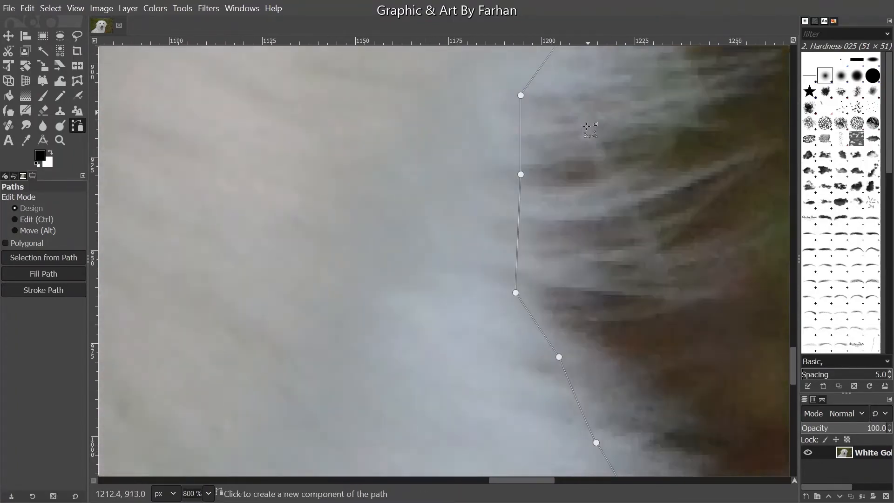
Curve the path segments down the right-hand side of the dog's chest to the photo's lower edge
scroll(605, 200, "down", 5)
scroll(565, 223, "down", 2)
scroll(564, 140, "down", 1)
scroll(538, 239, "down", 1)
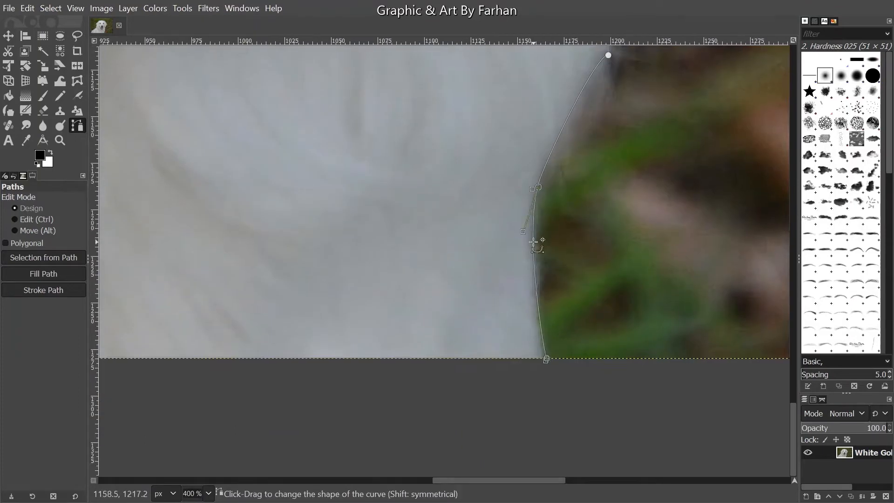
scroll(535, 343, "down", 2)
scroll(410, 363, "down", 1)
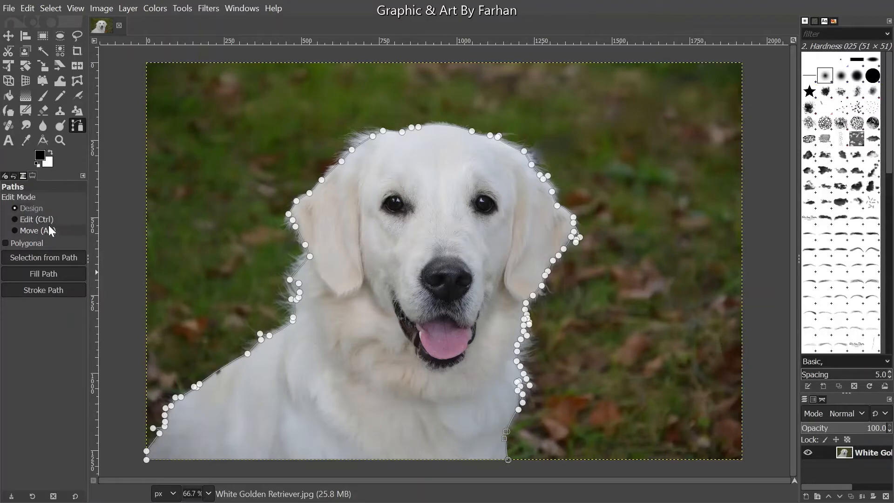
left_click(24, 244)
left_click(23, 244)
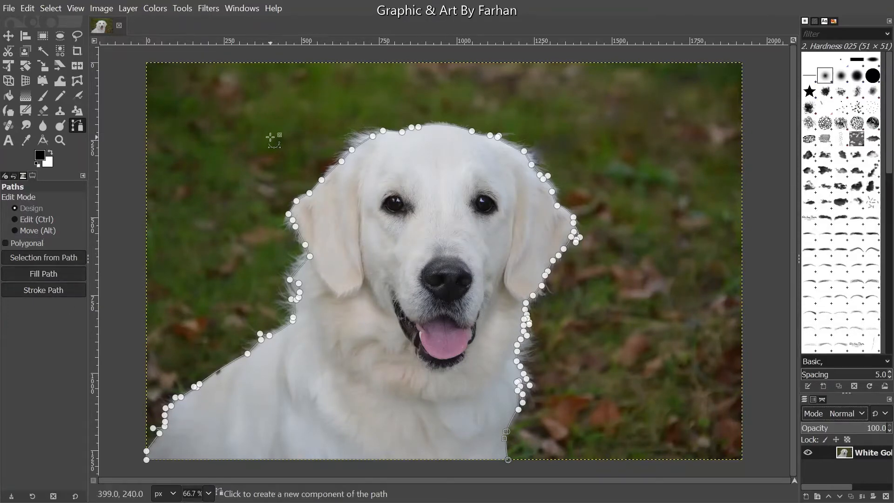
Set the foreground color to light gray c9c9c9
left_click(39, 157)
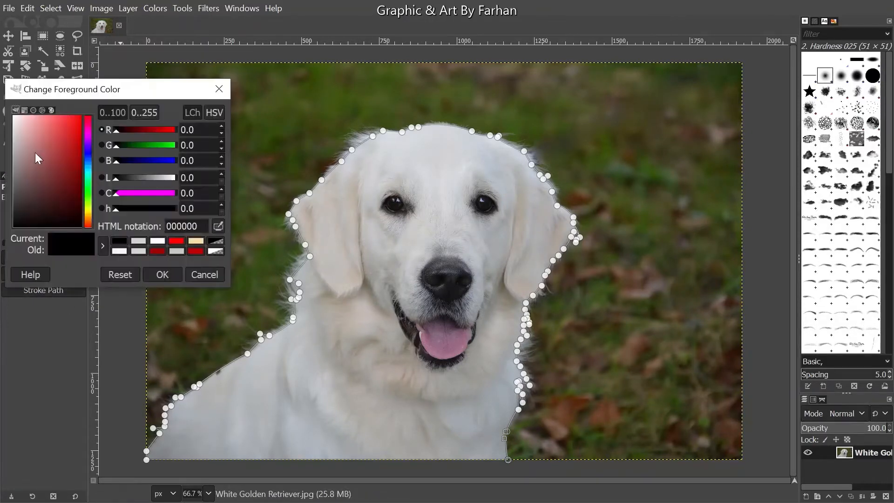
left_click_drag(413, 161, 259, 273)
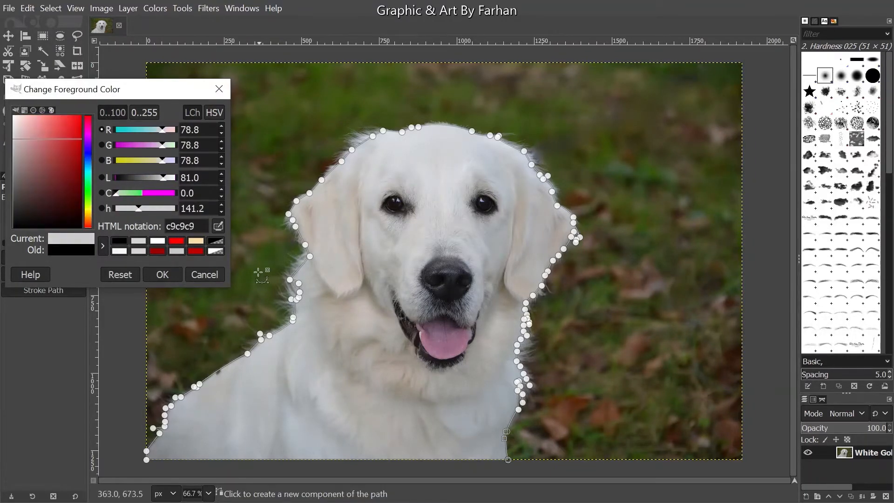
left_click(169, 276)
Add a new layer above the photo and fill the dog's path on it with the solid foreground color
left_click(73, 275)
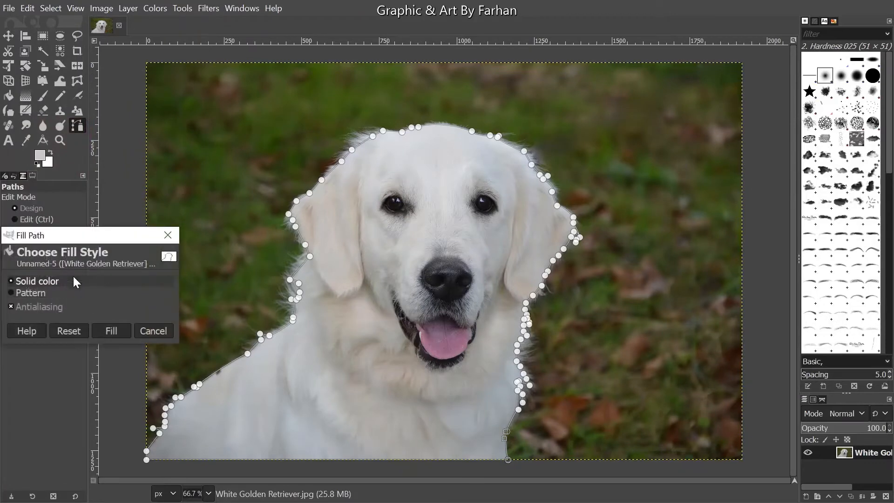
left_click(163, 326)
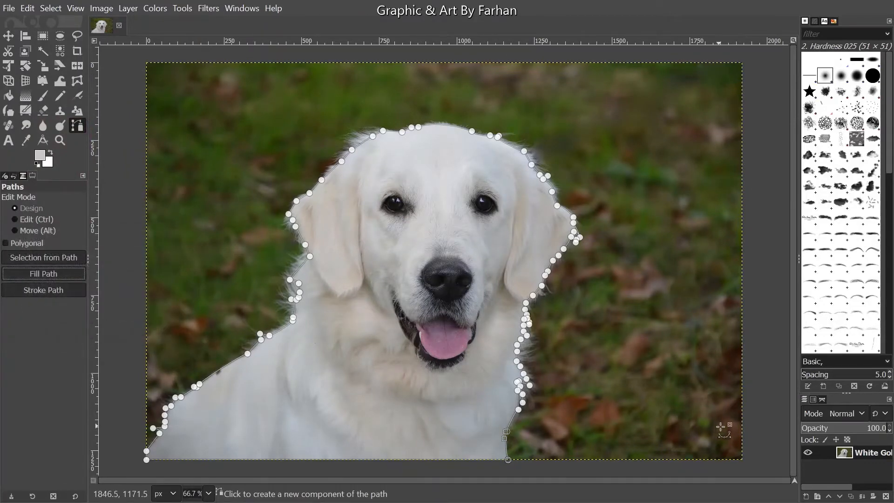
left_click(805, 496)
left_click(822, 457)
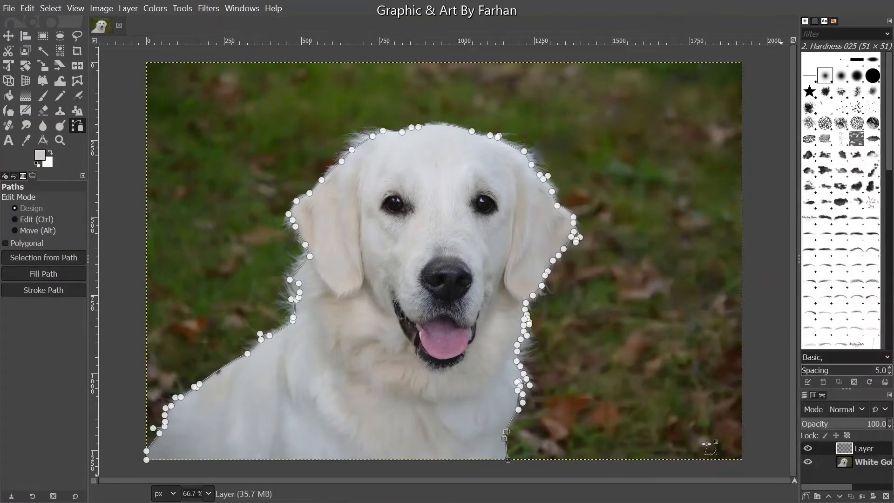
left_click(56, 273)
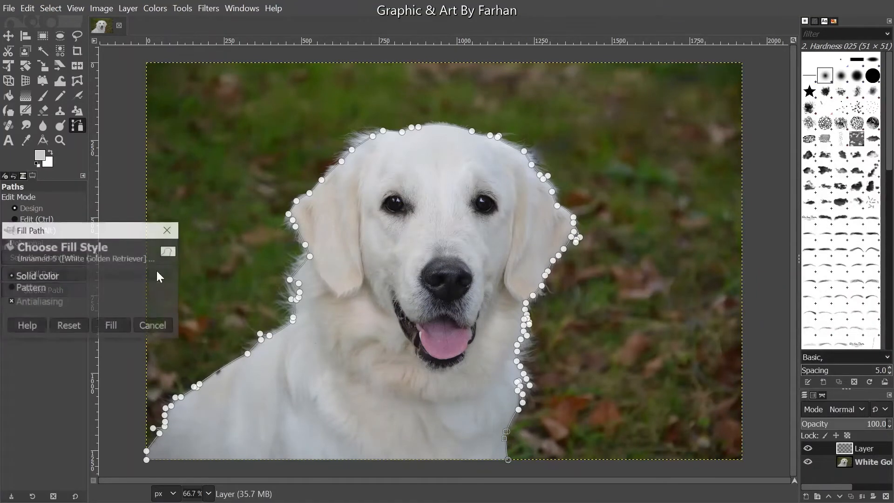
left_click(99, 326)
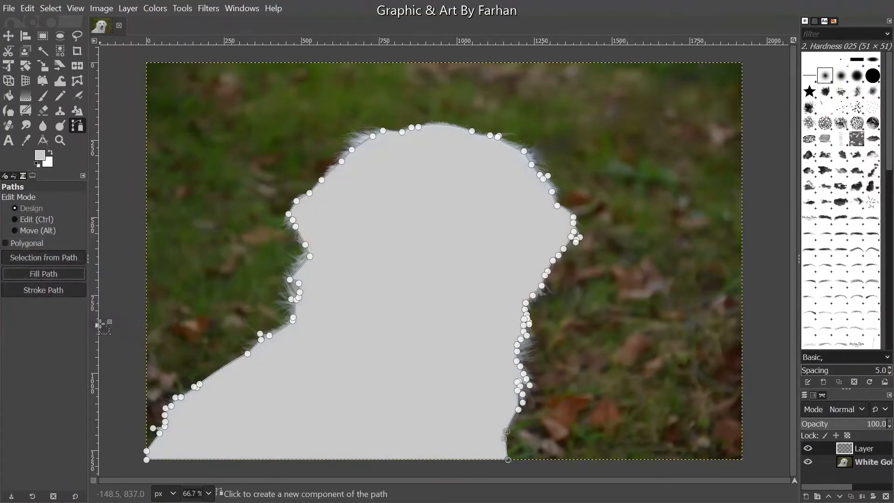
Set the foreground color to black 000000 and stroke the dog's path with a 4 px solid line on the new layer
left_click(38, 156)
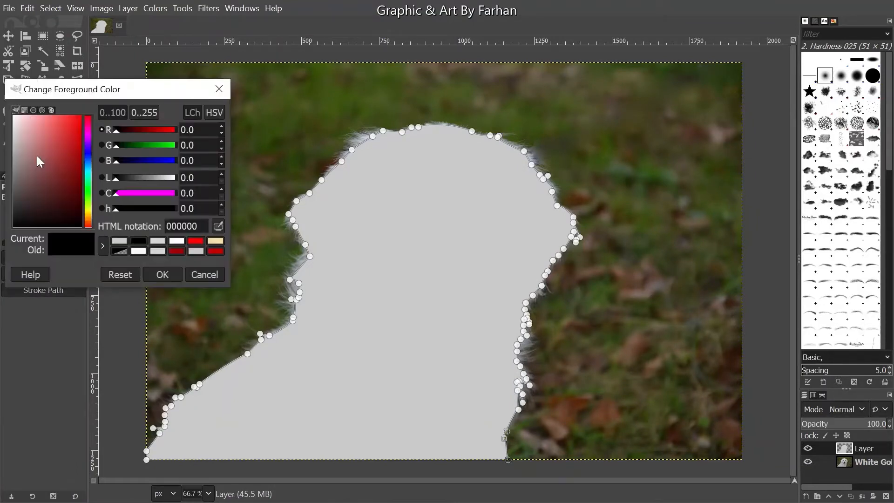
left_click(151, 273)
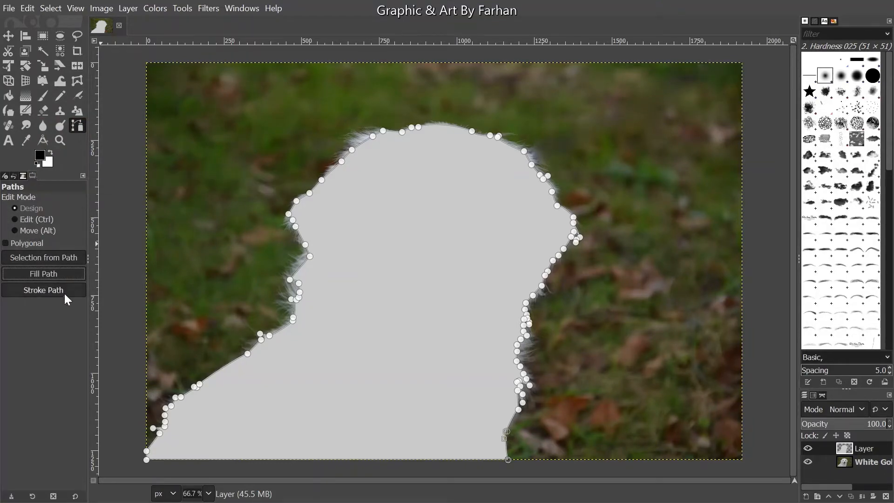
left_click(52, 287)
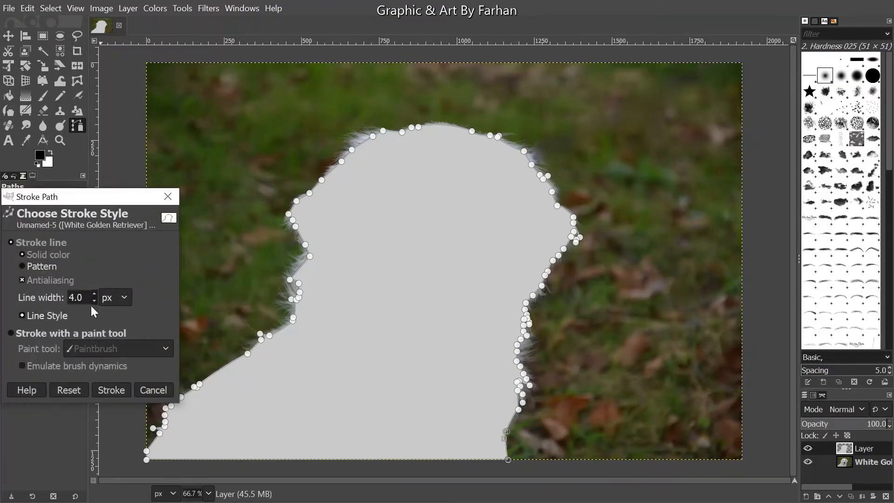
left_click(119, 387)
left_click(8, 36)
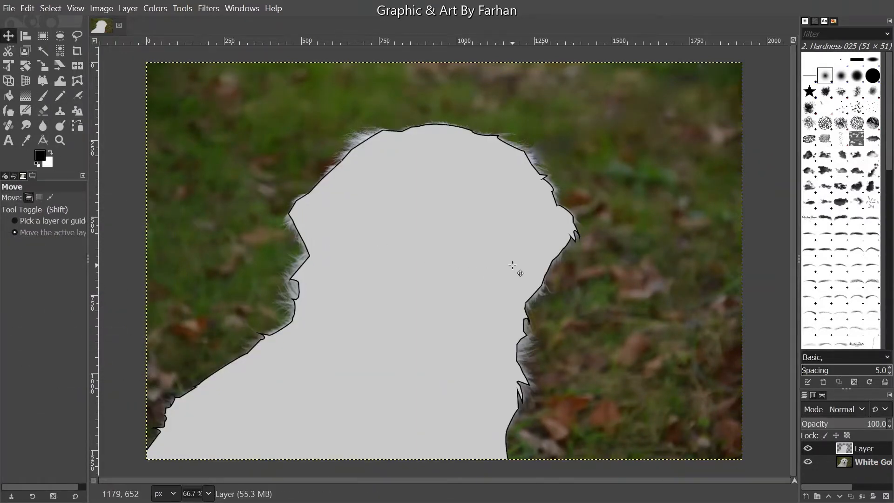
Compare the silhouette with the photo, leave the silhouette layer hidden and make the White Golden Retriever layer active
left_click(807, 448)
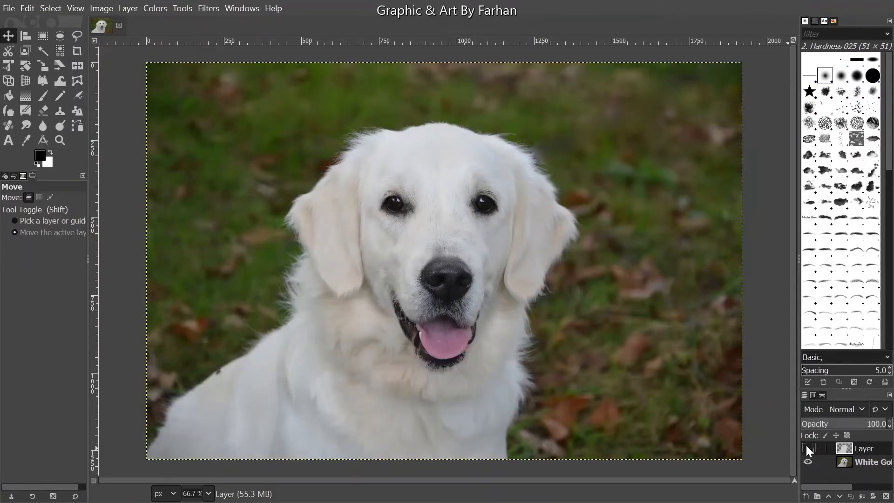
left_click(807, 448)
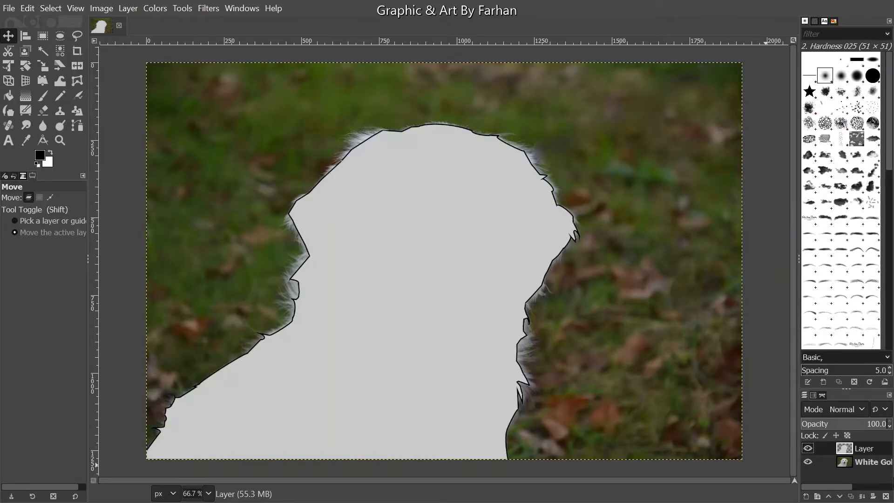
left_click(808, 448)
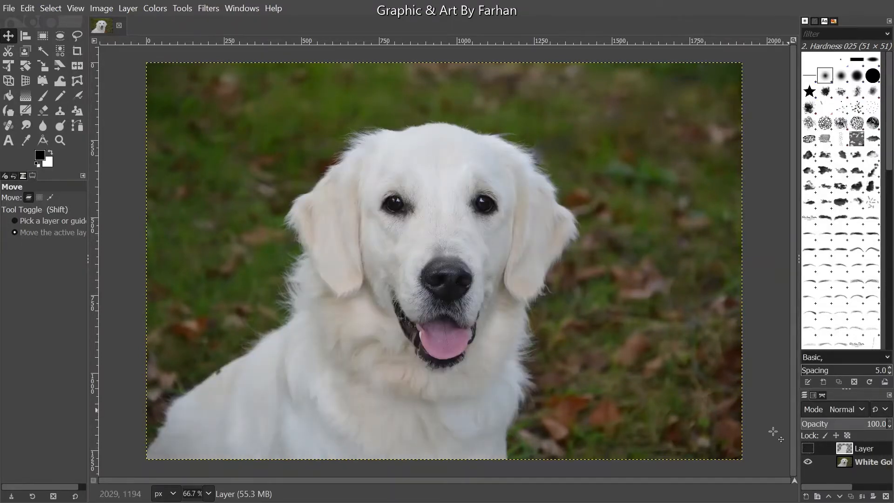
left_click(808, 449)
left_click(808, 448)
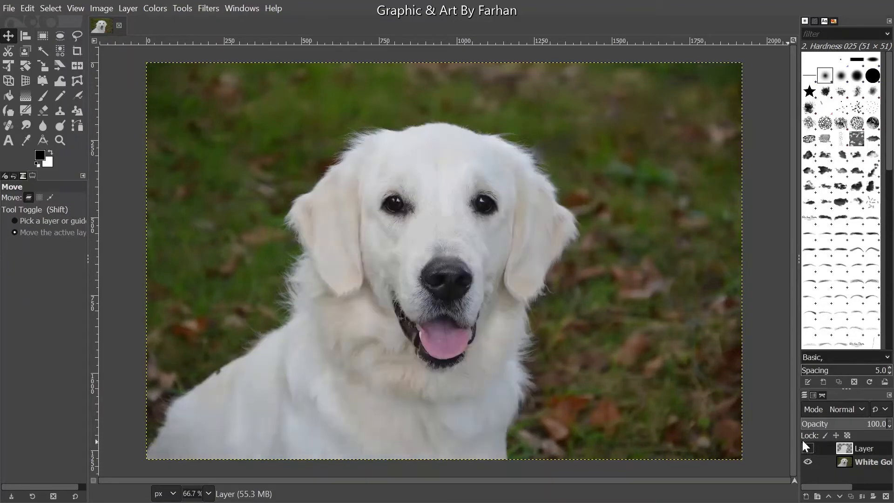
left_click(864, 460)
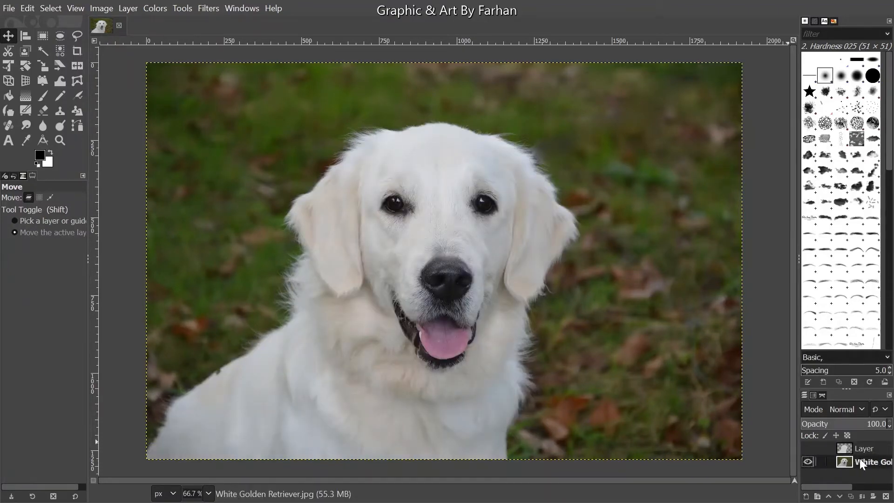
Start a new path at the outer corner of the left-hand eye and trace up the upper lid, zigzagging around the hairs at its top
left_click(73, 121)
scroll(425, 181, "up", 3)
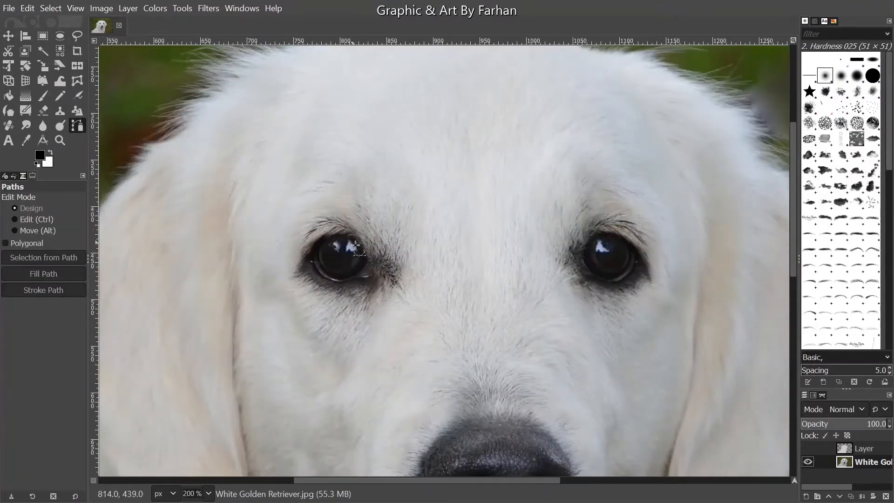
scroll(322, 264, "up", 2)
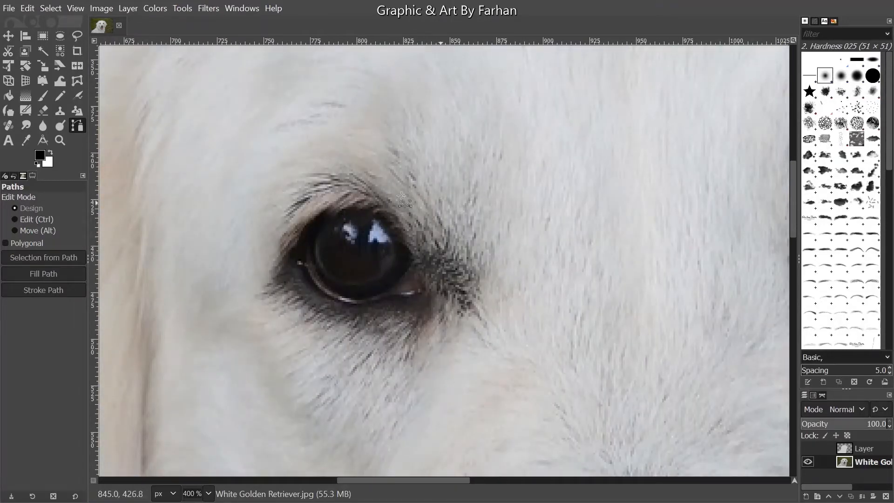
scroll(273, 183, "down", 2)
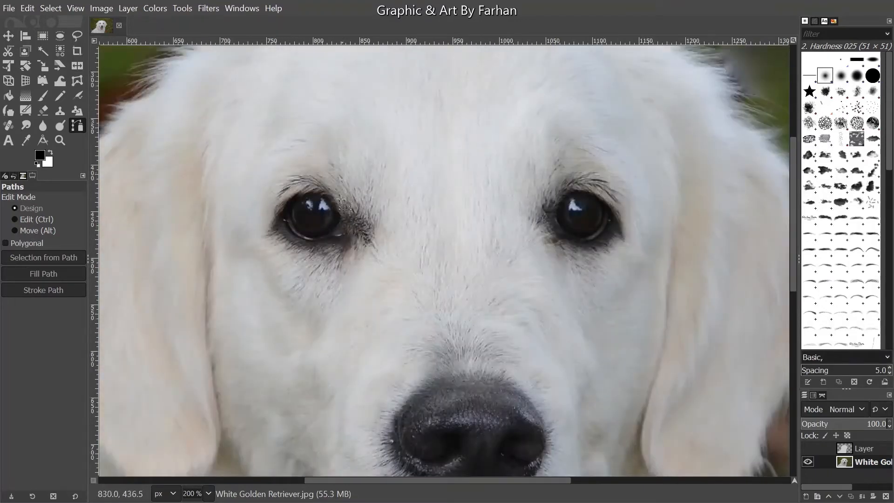
scroll(341, 199, "up", 3)
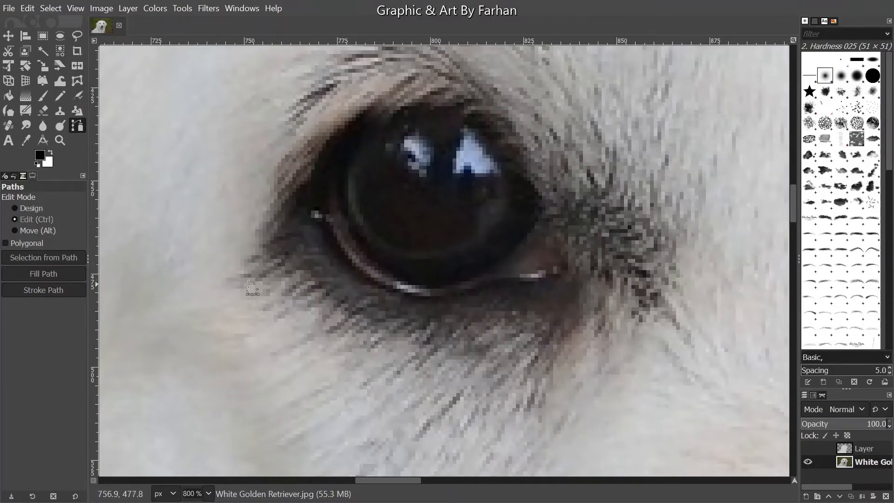
scroll(279, 281, "down", 1)
scroll(456, 258, "down", 1)
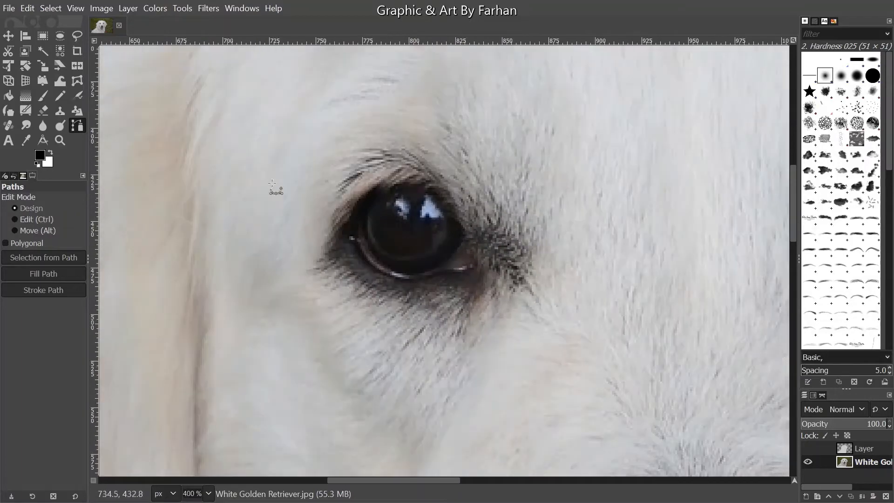
scroll(314, 193, "down", 1)
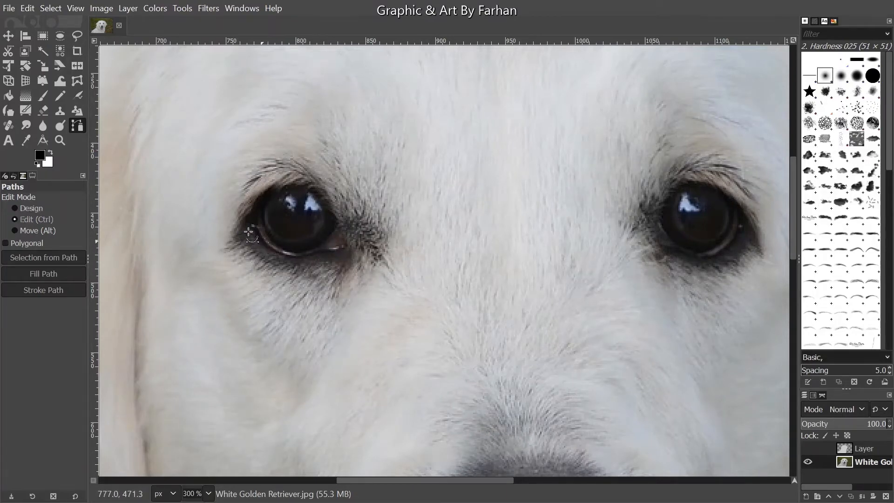
scroll(249, 230, "up", 2)
scroll(282, 295, "down", 3)
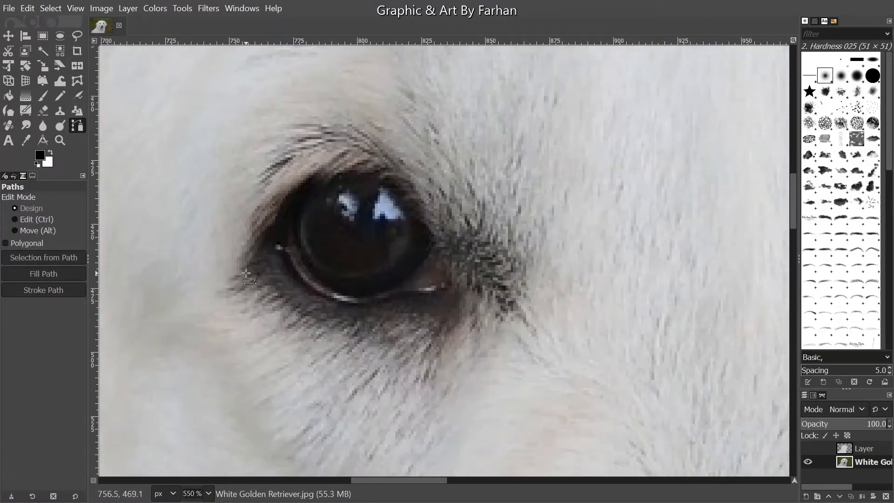
scroll(237, 274, "up", 1)
left_click(233, 346)
left_click(284, 275)
left_click(358, 191)
left_click(386, 172)
left_click(362, 196)
left_click(369, 197)
left_click(405, 174)
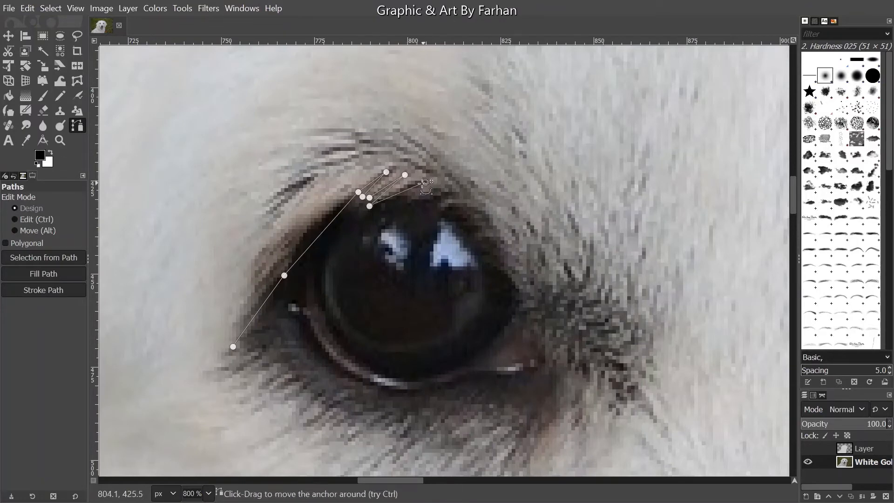
Continue the path over the top of the left-hand eye and down past its inner corner
left_click(410, 197)
left_click(434, 200)
left_click(509, 302)
left_click(546, 359)
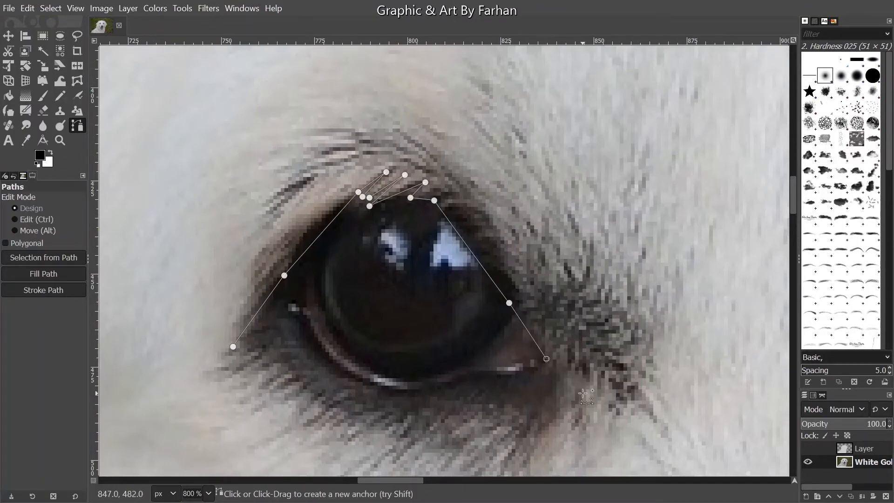
left_click(560, 408)
Zigzag the path around the hair tips below the inner corner of the left-hand eye
scroll(560, 410, "down", 3)
left_click(523, 347)
left_click(529, 323)
left_click(501, 358)
left_click(520, 319)
left_click(514, 316)
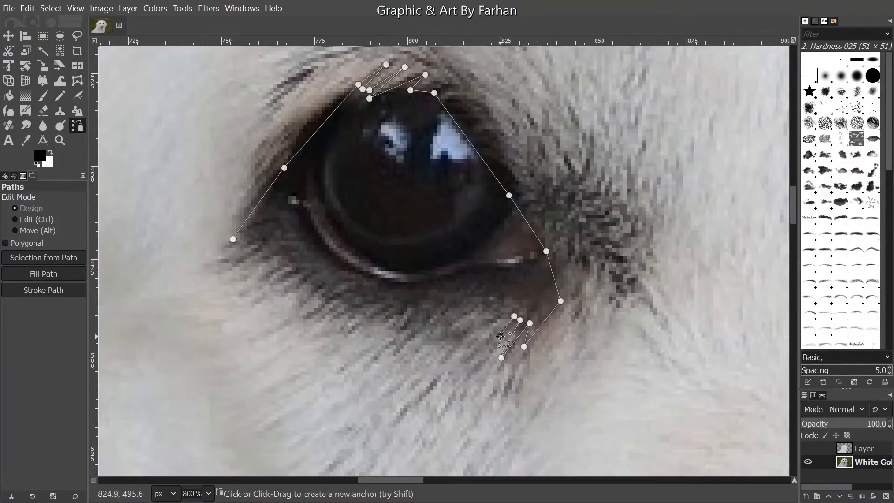
Extend the path in a zigzag along the dark hairs toward the middle of the left-hand eye's lower lid
left_click(513, 311)
left_click(486, 313)
left_click(459, 337)
left_click(435, 342)
left_click(464, 327)
left_click(482, 308)
left_click(469, 311)
left_click(451, 328)
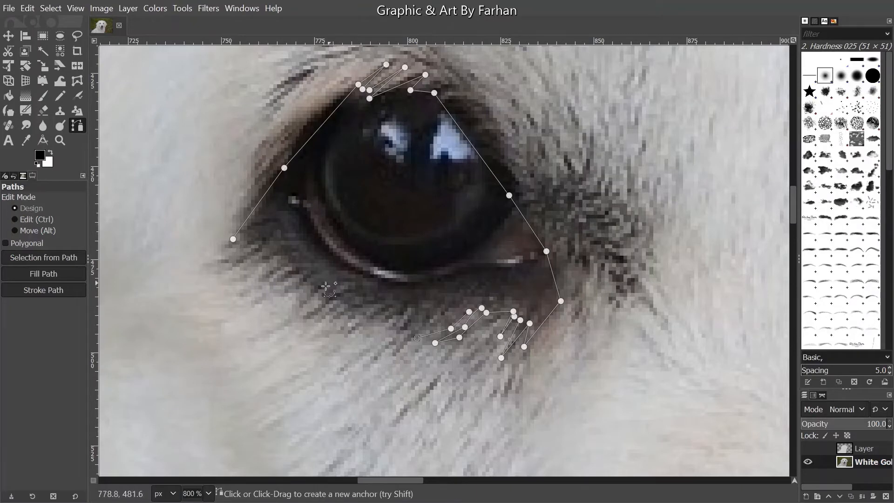
Trace the remaining lower-lid hairs in a zigzag back toward the outer corner and close the eye path
left_click(402, 328)
left_click(407, 305)
left_click(382, 318)
left_click(335, 301)
left_click(327, 294)
left_click(318, 289)
left_click(301, 304)
left_click(312, 287)
left_click(304, 279)
left_click(297, 276)
left_click(275, 279)
left_click(292, 268)
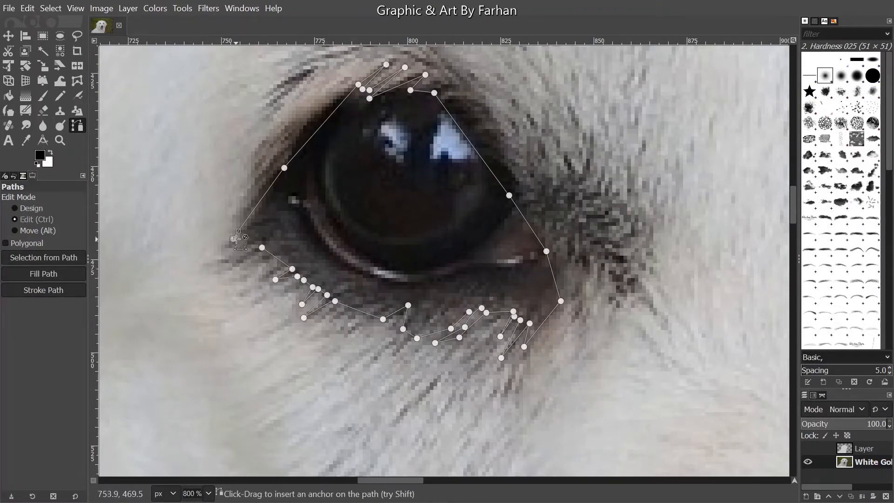
Curve the eye path's segments along the upper lid and around the eye's inner side
scroll(312, 53, "up", 2)
left_click_drag(319, 212, 263, 207)
left_click_drag(210, 347, 197, 337)
left_click_drag(461, 75, 389, 197)
left_click_drag(434, 230, 431, 222)
left_click_drag(495, 260, 431, 192)
left_click_drag(471, 138, 514, 223)
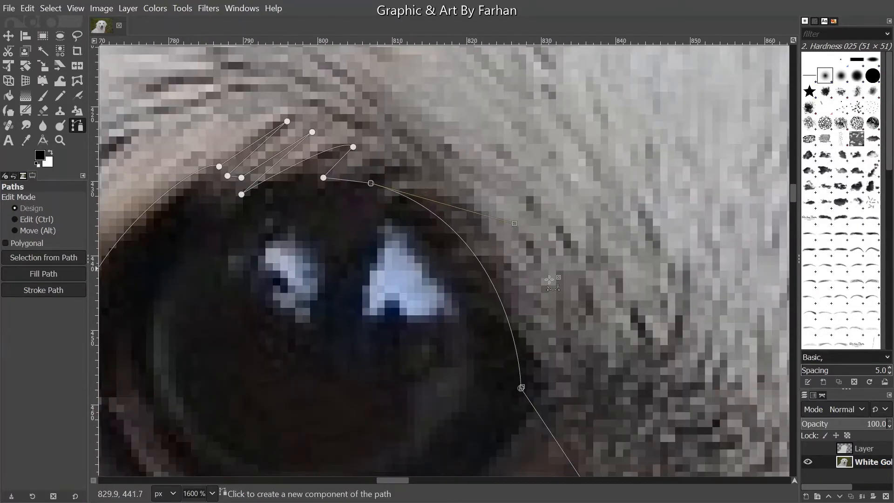
Curve the eye path's segments around and below the inner corner of the left-hand eye
left_click_drag(544, 410, 453, 196)
scroll(476, 240, "down", 2)
scroll(491, 272, "up", 2)
scroll(492, 270, "down", 2)
scroll(466, 369, "up", 2)
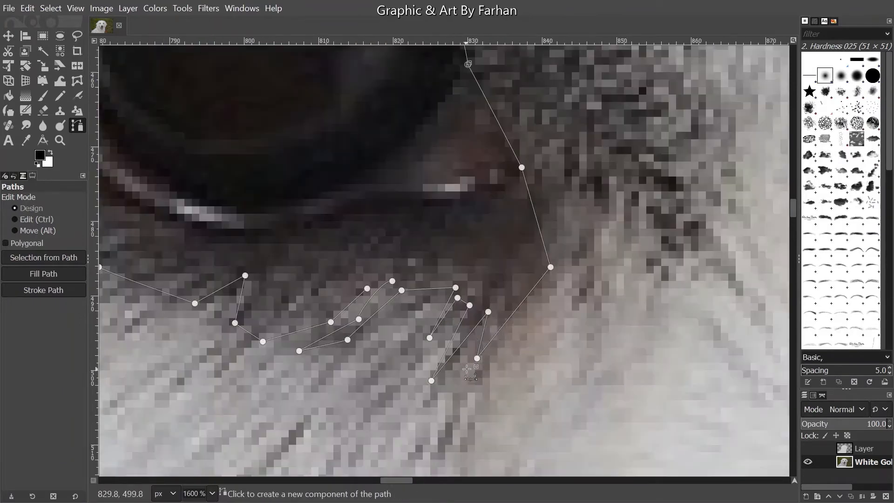
scroll(467, 369, "down", 4)
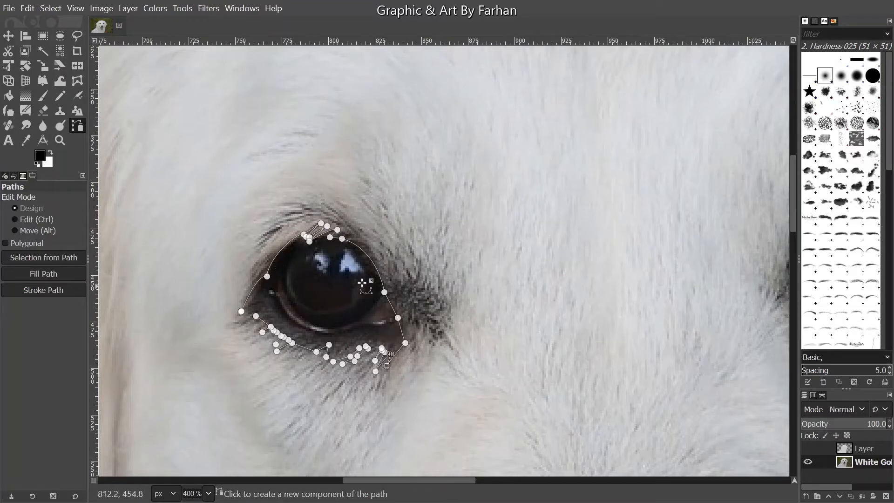
Add a transparent 1920 × 1280 px layer above the existing layer named Layer
left_click(862, 448)
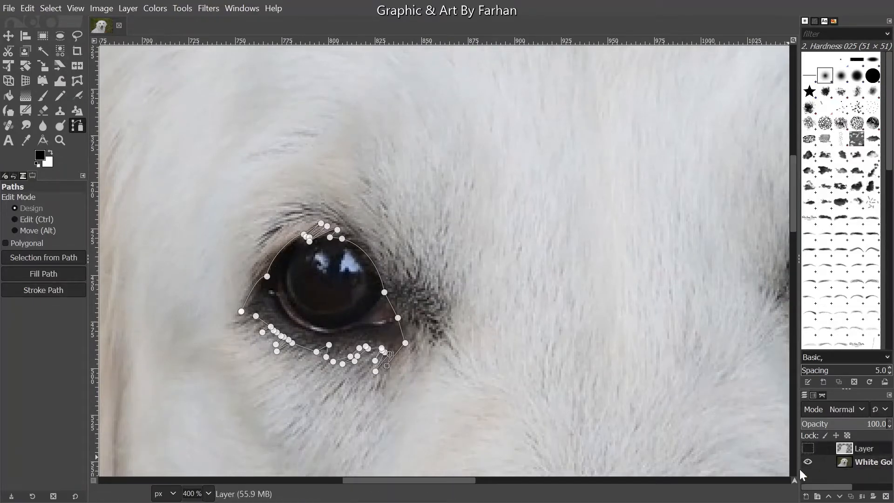
left_click(805, 495)
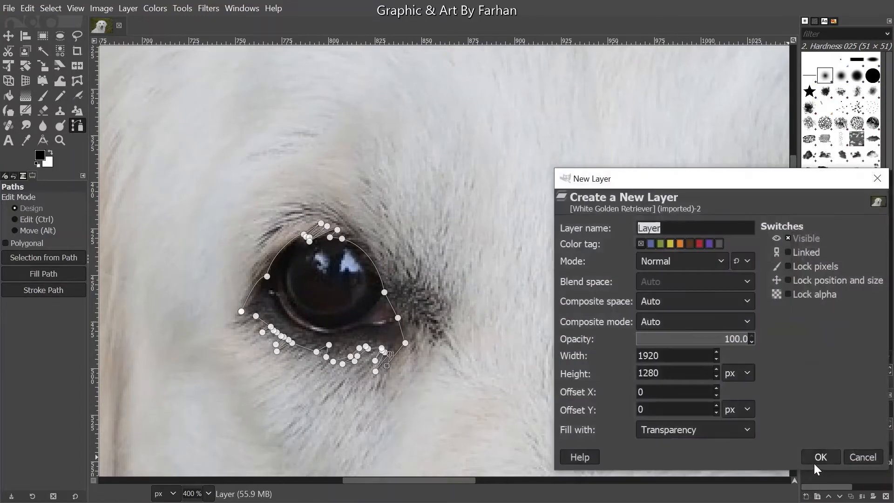
left_click(819, 459)
left_click(47, 290)
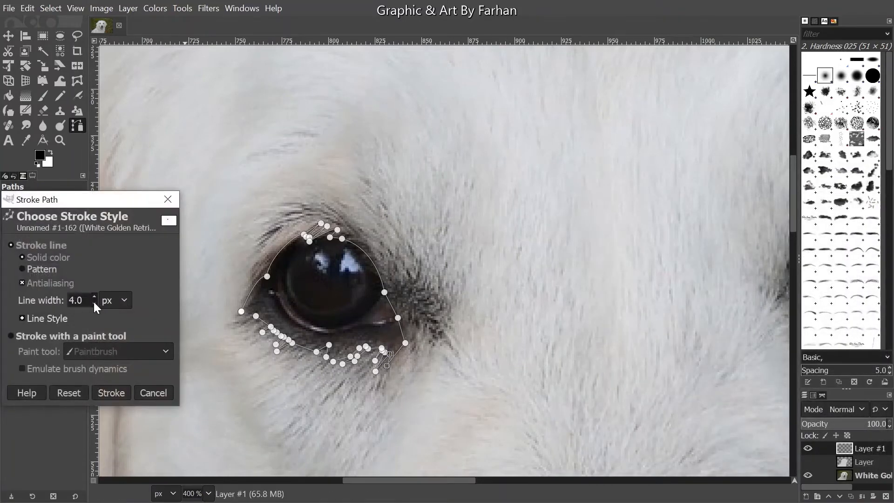
left_click(111, 392)
key("ctrl+z")
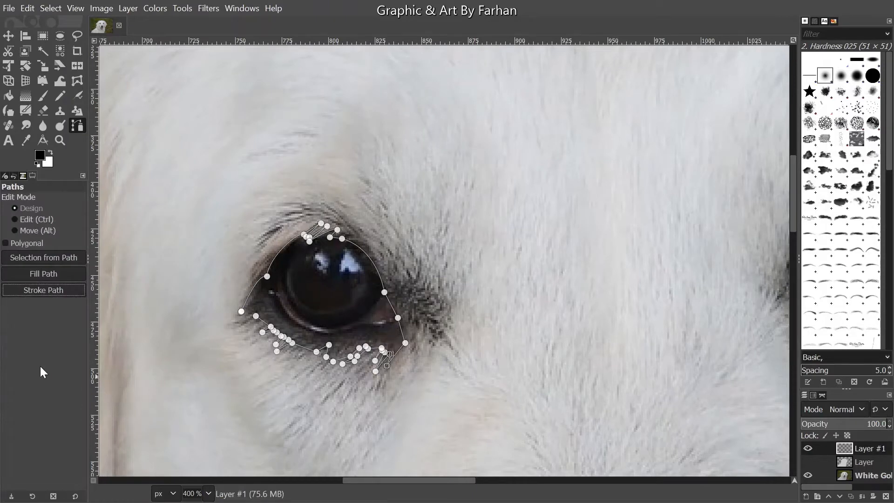
Stroke the left-hand eye path with a thin solid black line and leave the path
left_click(29, 289)
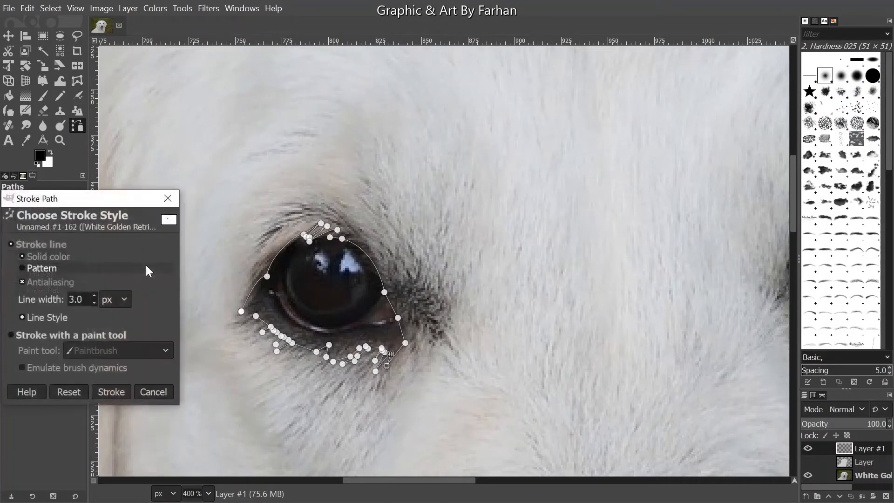
left_click(112, 391)
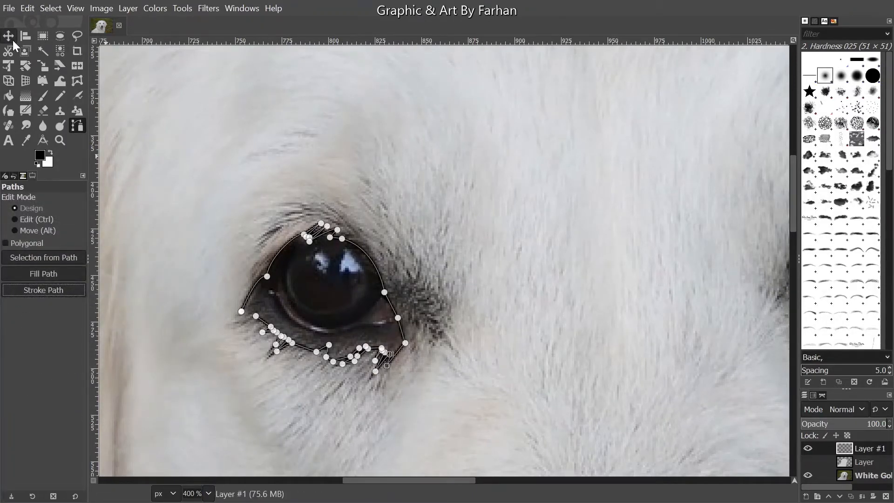
left_click(13, 41)
scroll(272, 333, "down", 2)
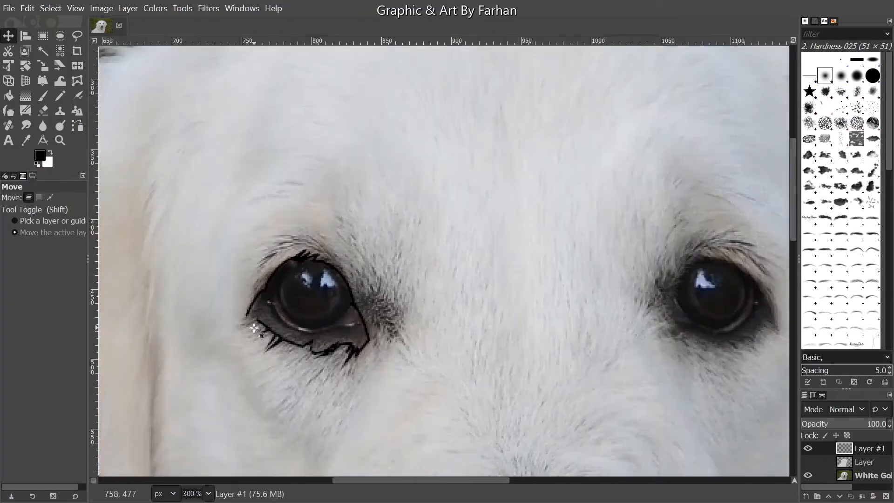
Hide the left-hand eye's outline layer and make the photo layer active for tracing the upper-lid crease
left_click(807, 448)
left_click(850, 473)
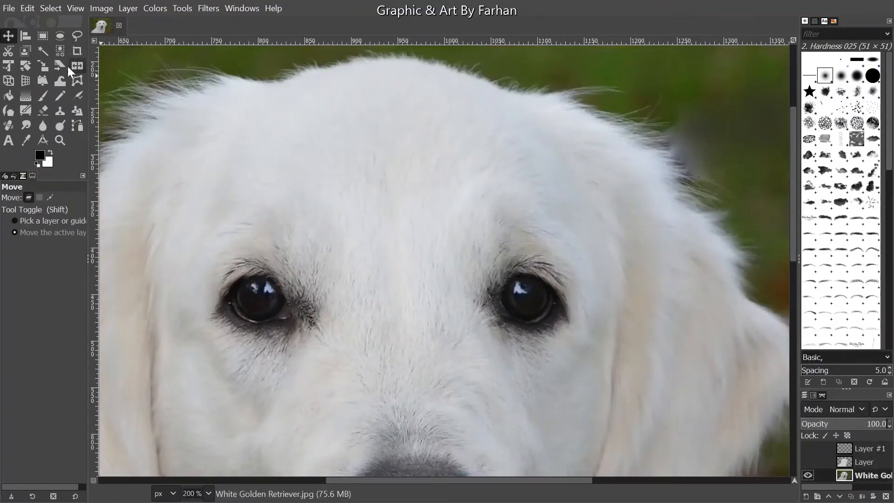
left_click(77, 125)
scroll(237, 310, "up", 2)
scroll(237, 310, "up", 1)
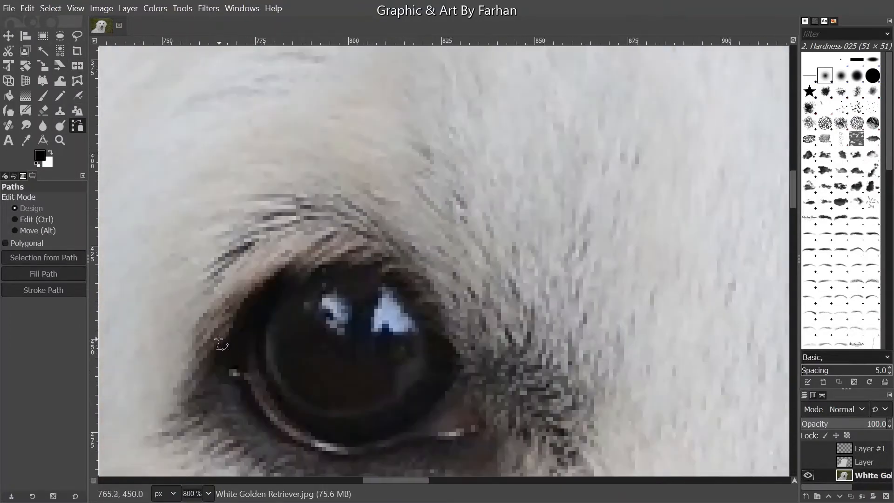
Place path points over the left-hand eye's upper-lid crease and down through the dark fur at the inner corner
left_click_drag(204, 321, 198, 296)
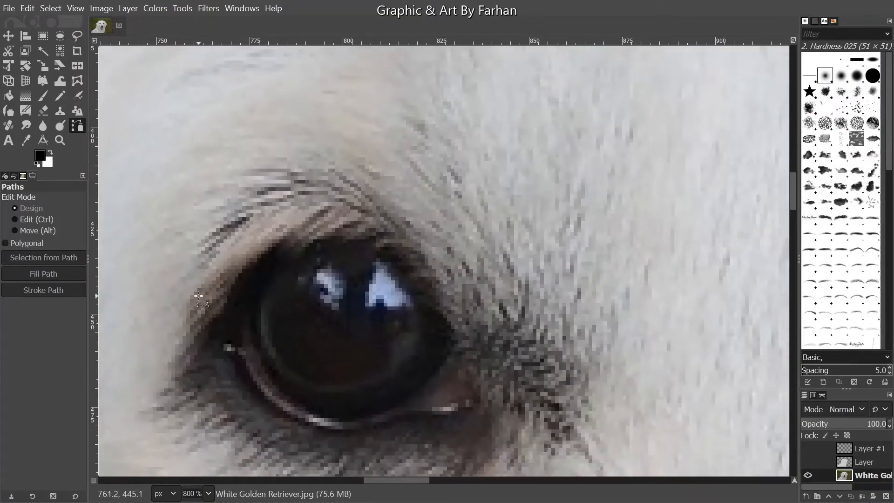
left_click(189, 296)
left_click(248, 217)
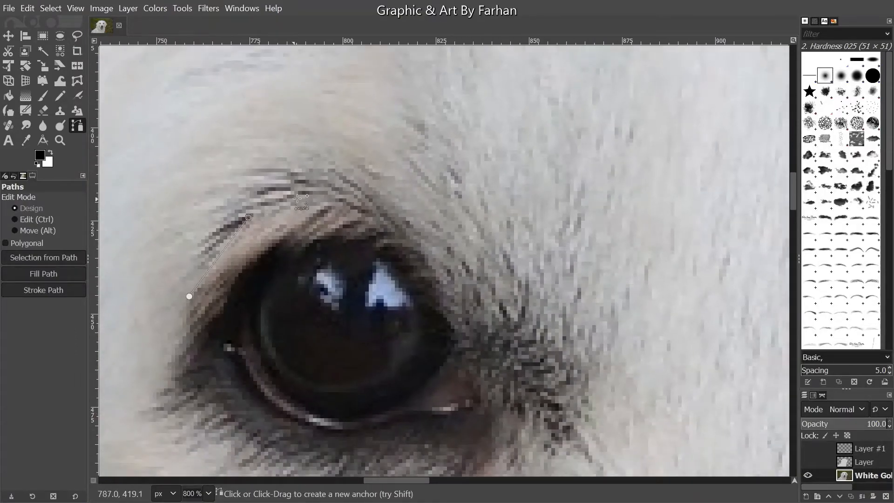
left_click(372, 217)
left_click(460, 330)
left_click(519, 349)
left_click(595, 465)
Curve the crease path into a smooth arch over the left-hand eye's upper lid
scroll(227, 256, "up", 1)
left_click_drag(275, 205, 350, 138, "ctrl")
left_click_drag(453, 216, 423, 186)
scroll(424, 186, "down", 1)
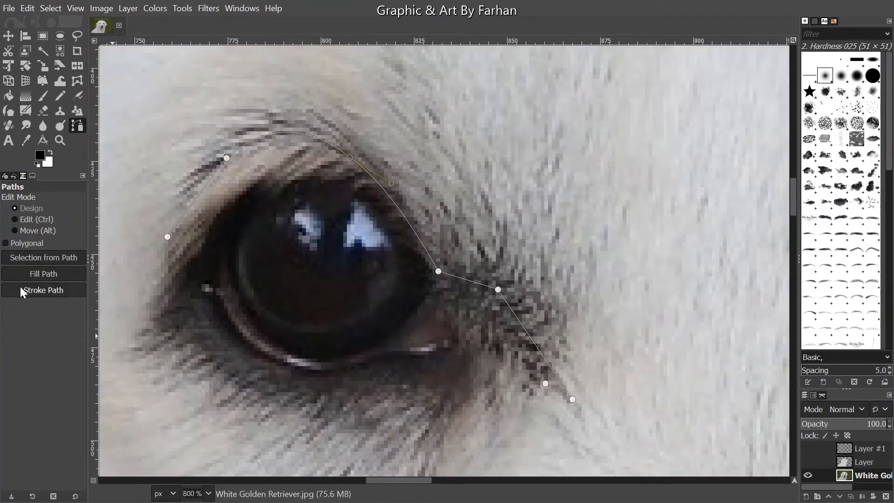
left_click(21, 289)
left_click(125, 398)
scroll(200, 257, "down", 1)
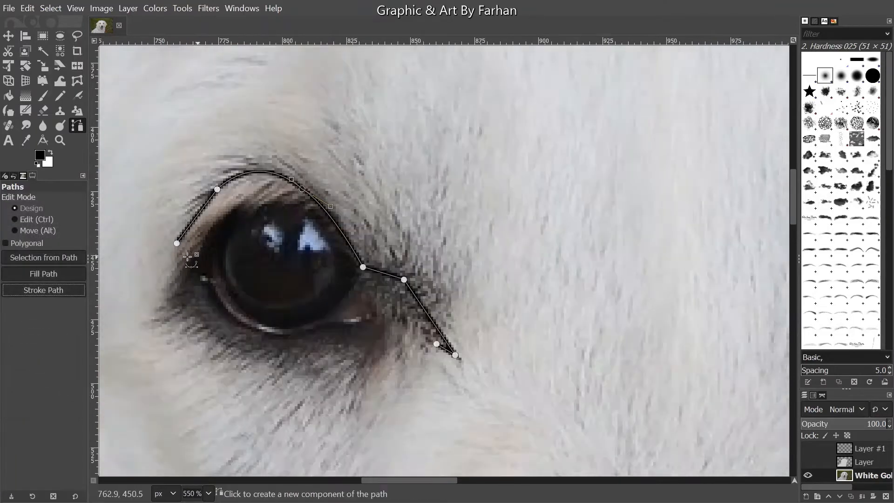
key("ctrl+z")
Add a transparent layer above Layer #1 and stroke the upper-lid crease path on it in solid black
left_click(851, 449)
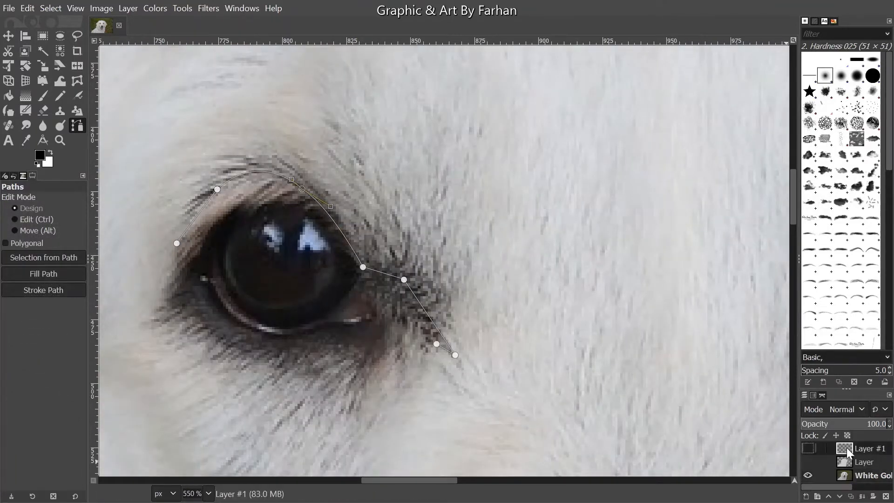
left_click(806, 496)
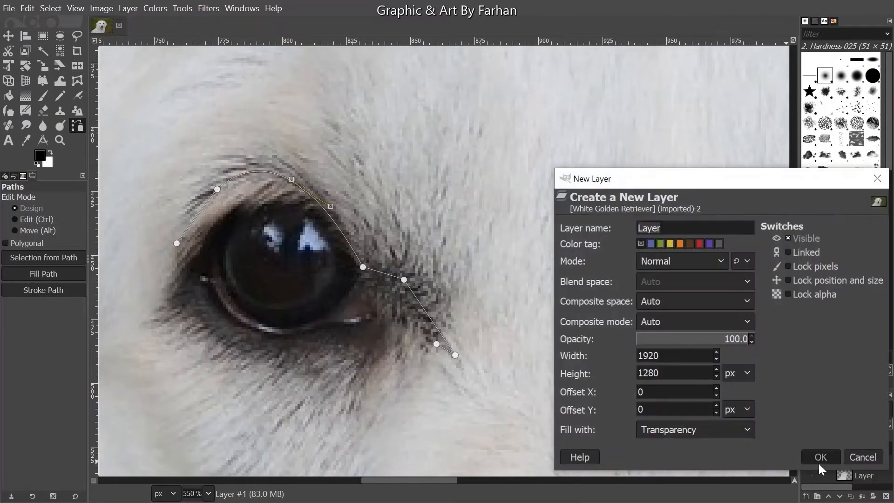
left_click(819, 456)
left_click(75, 290)
left_click(114, 395)
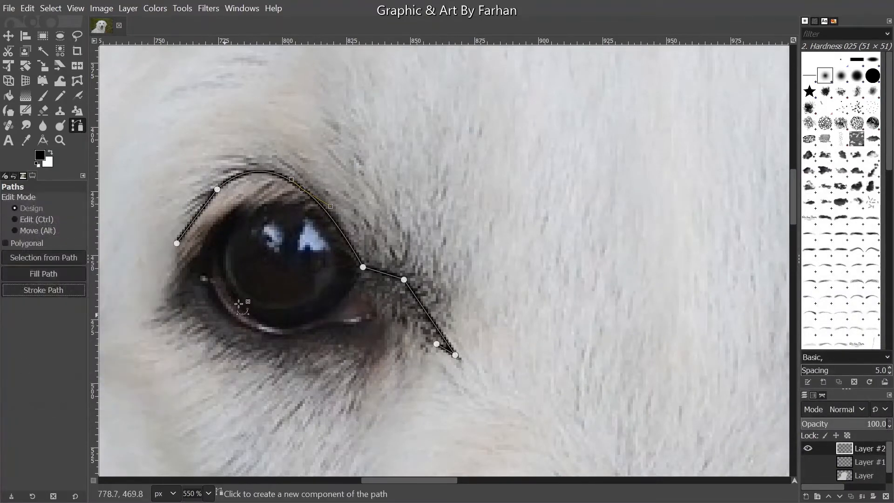
left_click(7, 36)
scroll(186, 212, "down", 3)
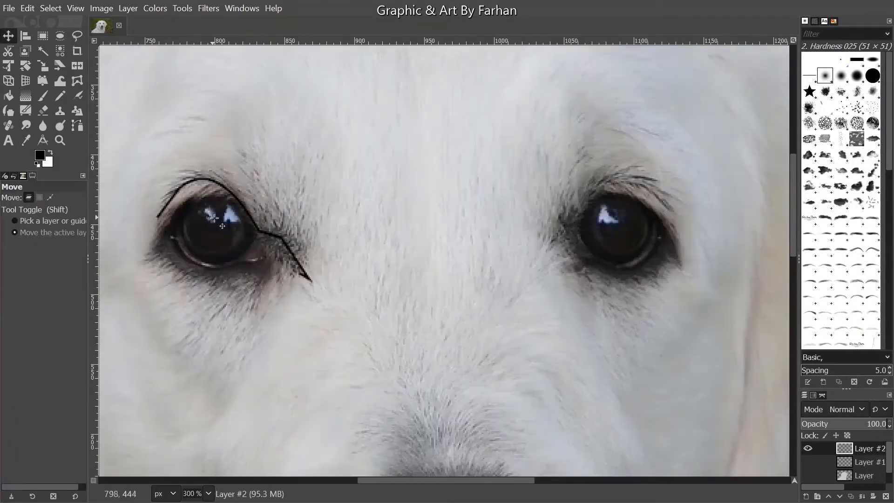
Check the two left-hand eye outlines together, then hide both layers and make the photo layer active
left_click(804, 460)
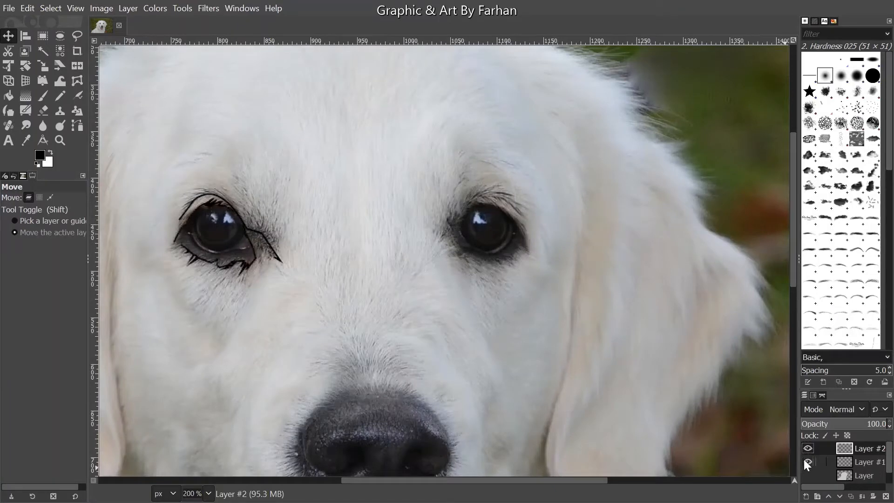
left_click(804, 460)
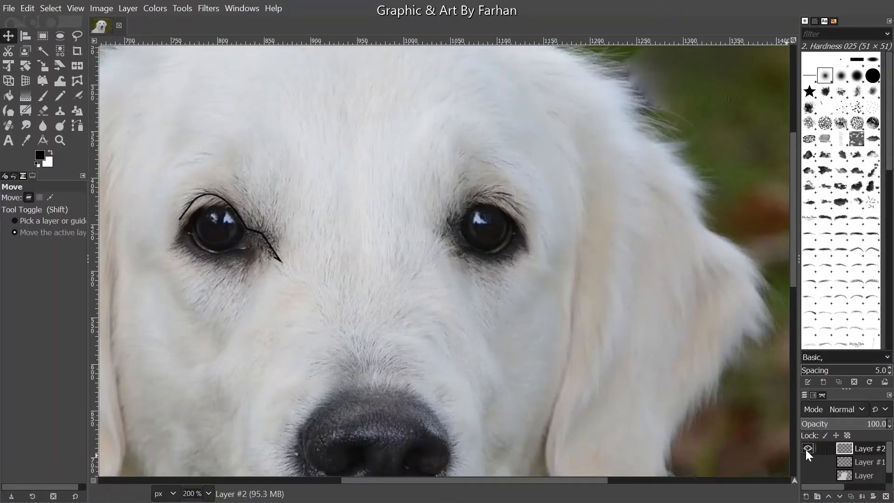
left_click(807, 448)
scroll(850, 467, "down", 1)
left_click(850, 470)
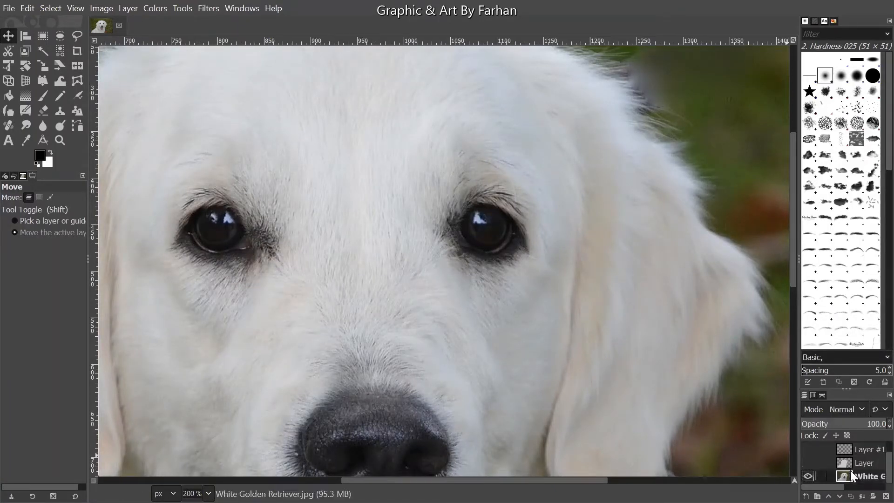
Start a path at the right-hand eye's inner corner and trace along the upper lid to the outer corner
left_click(78, 125)
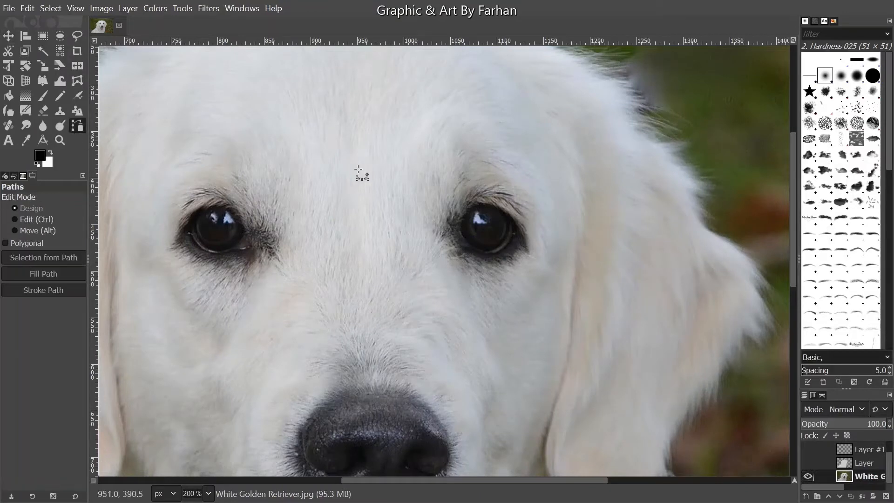
scroll(476, 220, "up", 5)
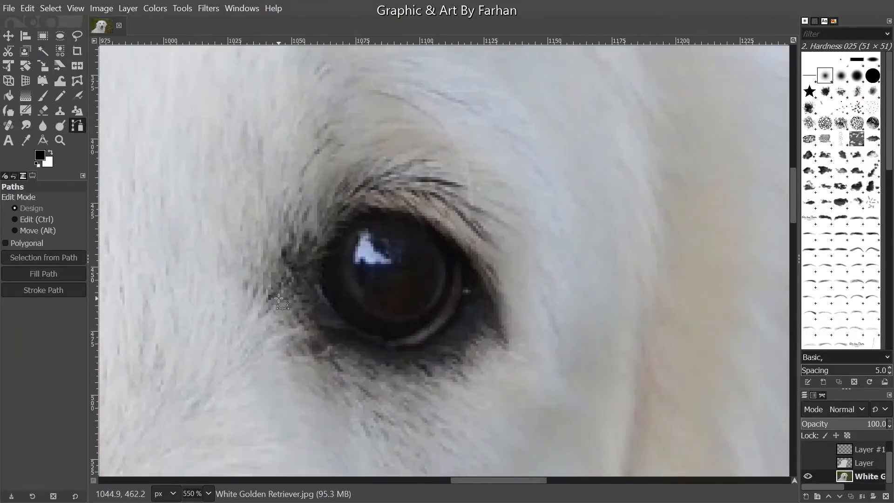
left_click(271, 292)
left_click(359, 208)
left_click(427, 216)
left_click(473, 266)
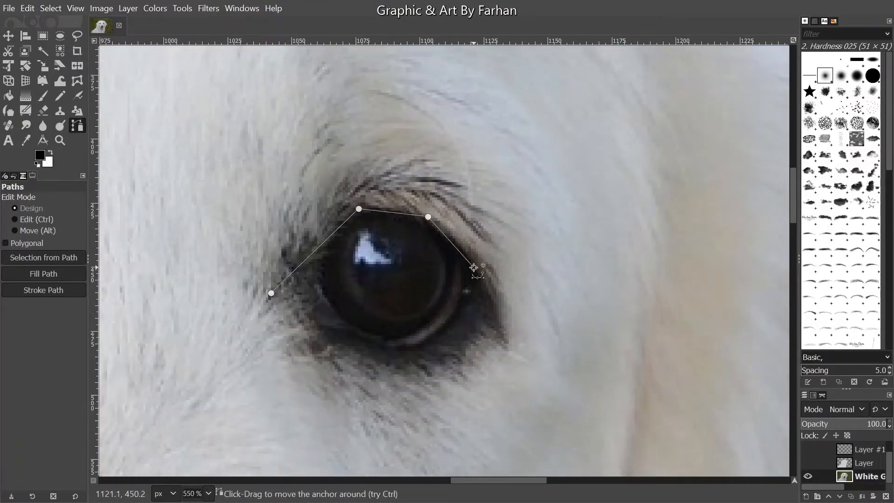
left_click(504, 339)
Extend the path in a zigzag along the dark hairs below the outer half of the right-hand eye
scroll(494, 301, "down", 3)
left_click(476, 228)
left_click(459, 253)
left_click(459, 271)
scroll(431, 259, "up", 2)
left_click(417, 257)
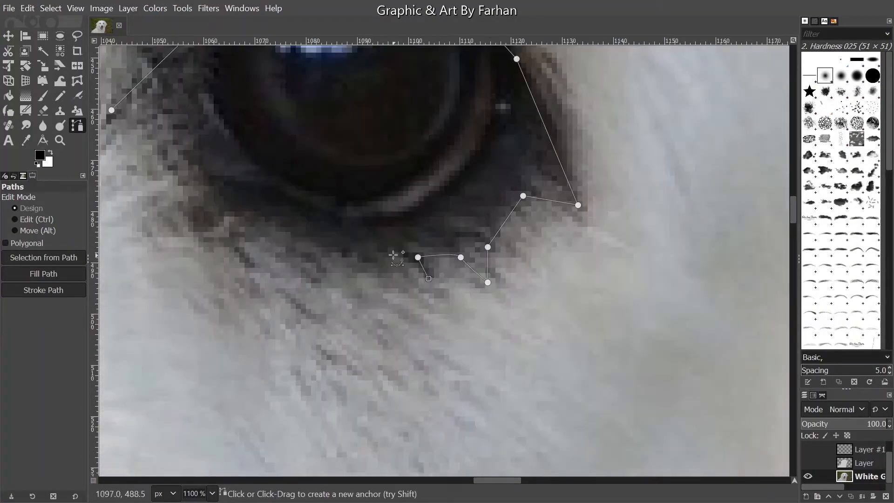
left_click(428, 278)
Trace the rest of the right-hand eye's lower lid to the inner corner and close the path
left_click(393, 255)
left_click(313, 250)
left_click(206, 194)
left_click(136, 121)
left_click_drag(136, 121, 291, 267)
left_click(266, 257, "ctrl")
Curve the path's segments along the right-hand eye's upper lid and down to the outer corner
scroll(296, 290, "down", 1)
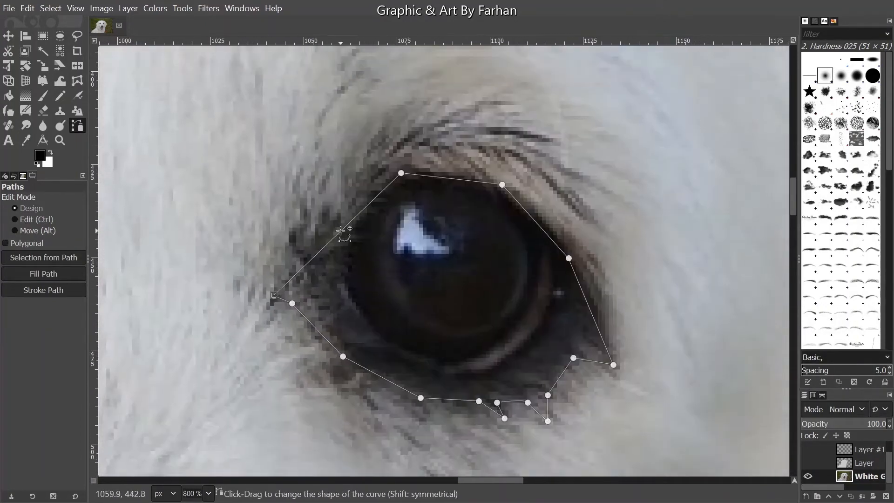
left_click_drag(342, 232, 327, 219)
left_click_drag(380, 155, 377, 176)
mouse_move(452, 179)
left_mouse_down()
mouse_move(456, 171)
mouse_move(443, 172)
left_mouse_up()
left_click(528, 210)
key("ctrl+z")
left_click_drag(523, 208, 534, 210)
left_click_drag(578, 280, 584, 275)
Curve the path's segments at the right-hand eye's inner corner and along the adjoining lower lid
left_click_drag(284, 299, 286, 292)
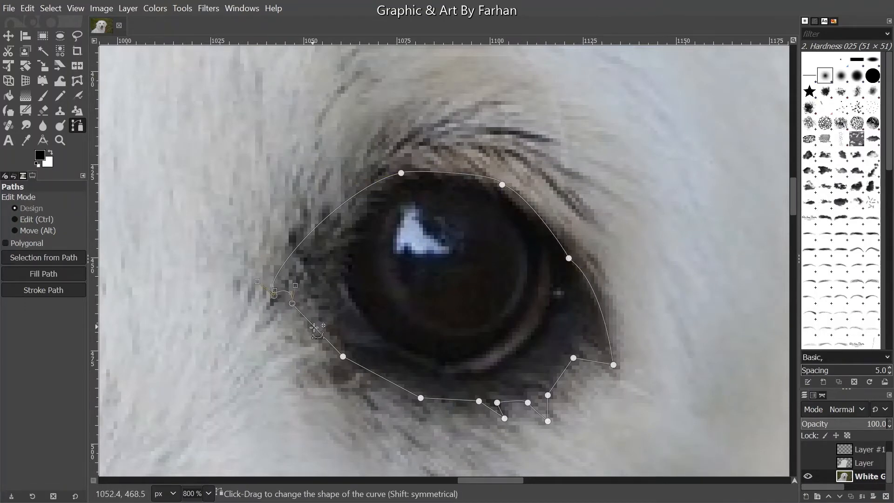
left_click_drag(315, 326, 313, 327)
left_click(371, 371)
scroll(404, 344, "down", 1)
Add a transparent layer above Layer #2 and stroke the right-hand eye path on it with a 2 px solid black line
left_click(76, 293)
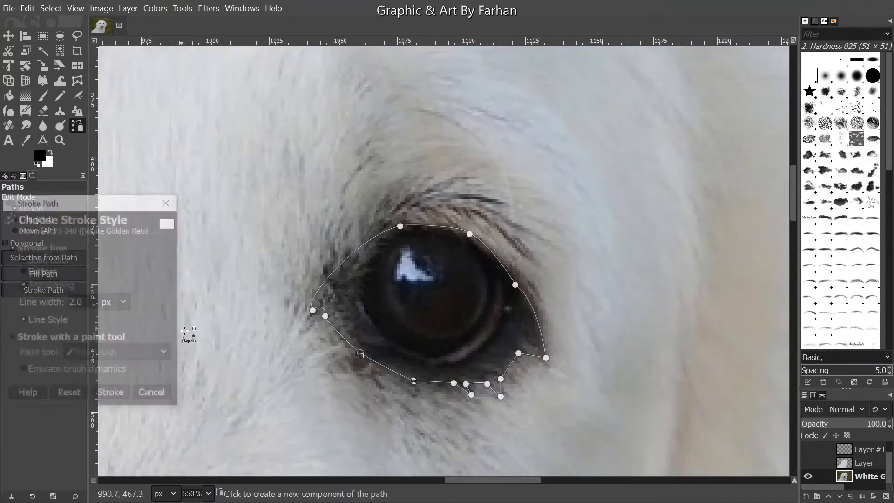
left_click(153, 395)
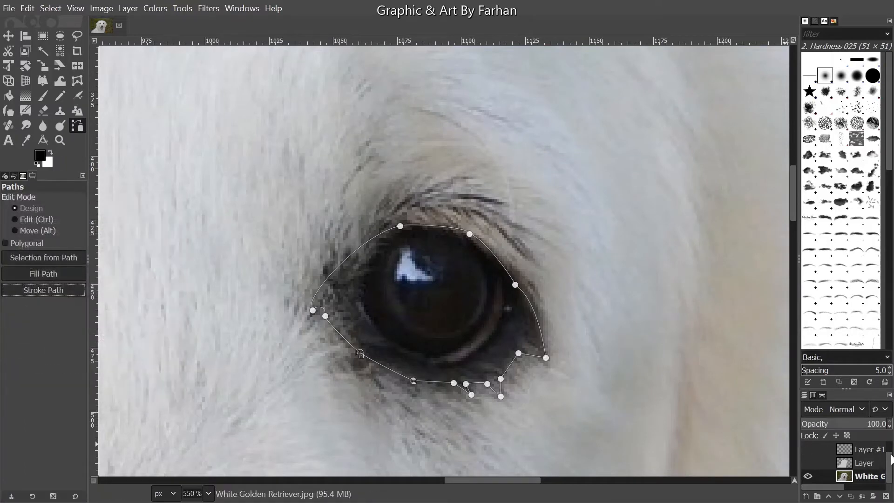
left_click(860, 450)
left_click(858, 450)
left_click(804, 496)
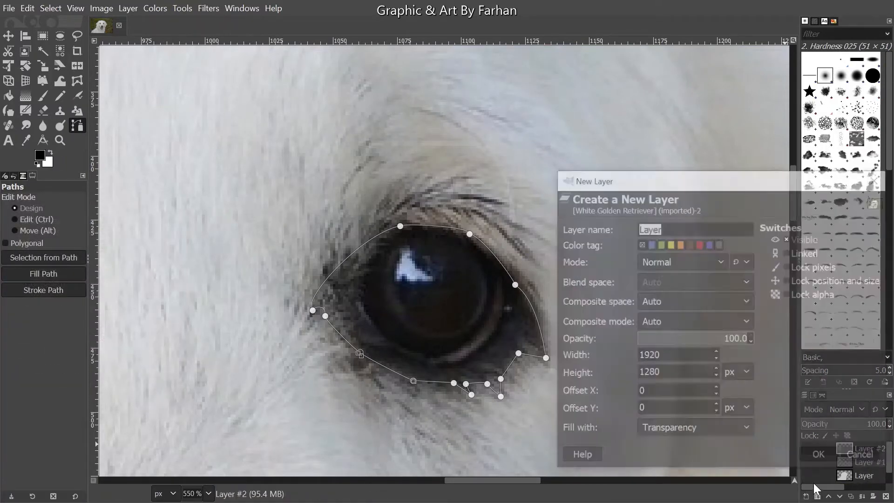
left_click(819, 457)
left_click(28, 290)
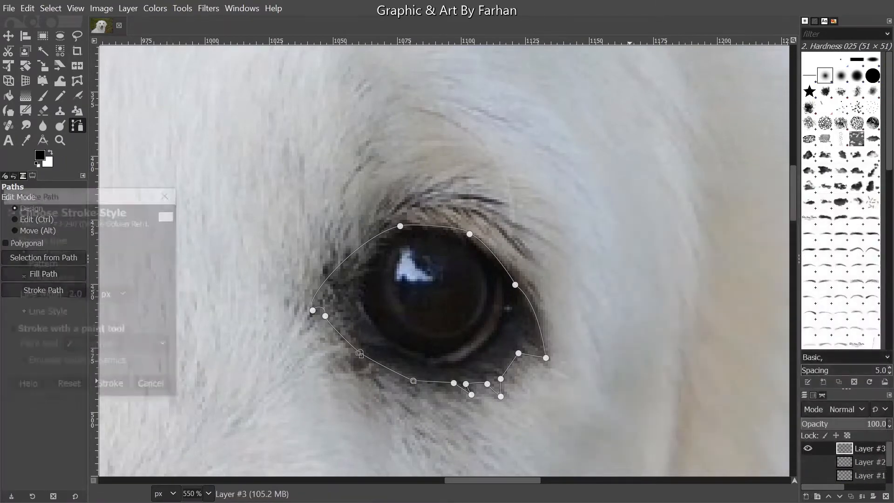
left_click(111, 387)
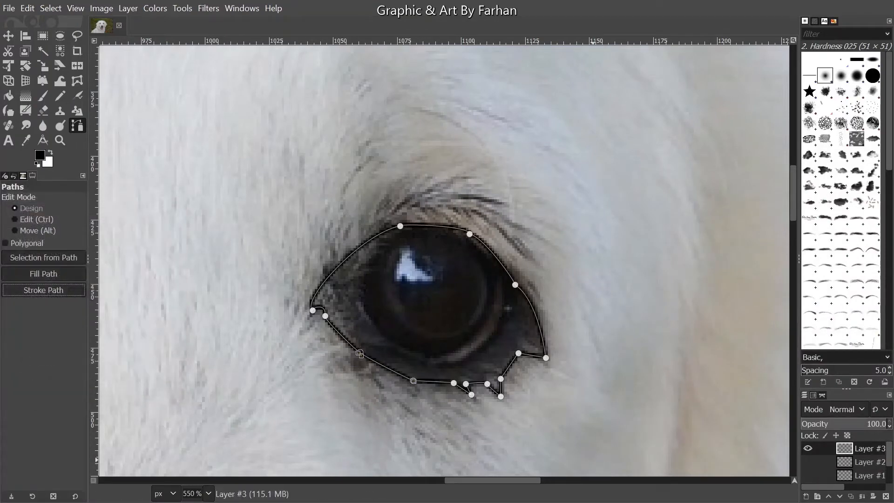
Hide the right-hand eye's outline layer, add another transparent layer above it and leave the finished eye path
left_click(808, 448)
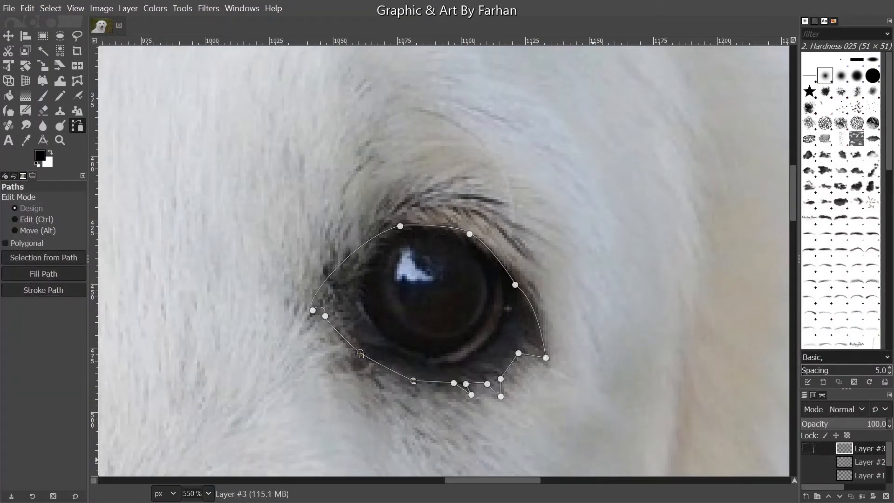
left_click(806, 496)
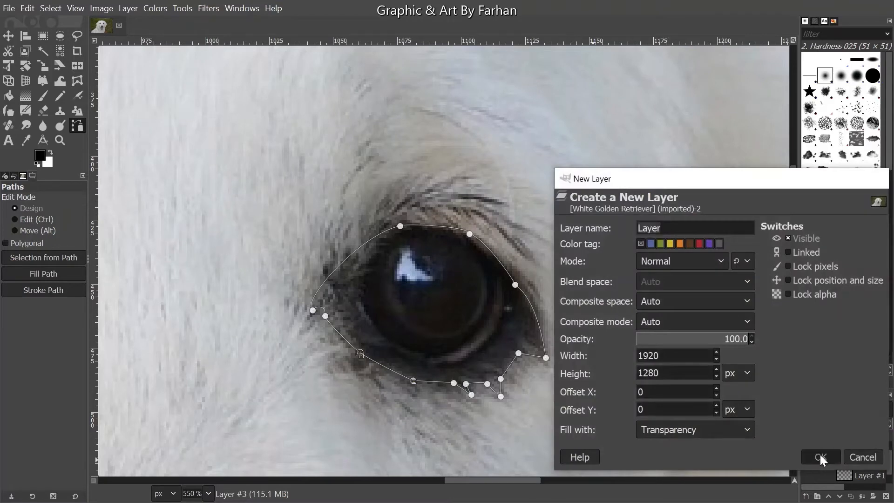
left_click(820, 455)
left_click(807, 448)
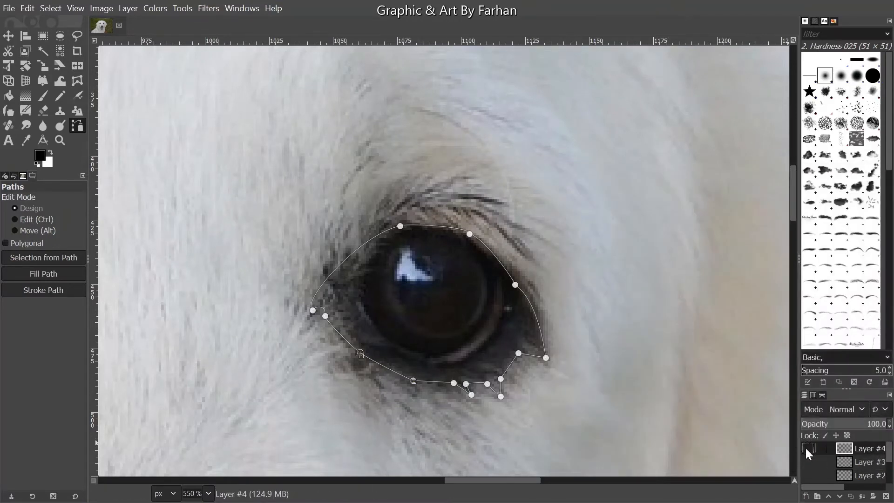
key("m")
left_click(77, 127)
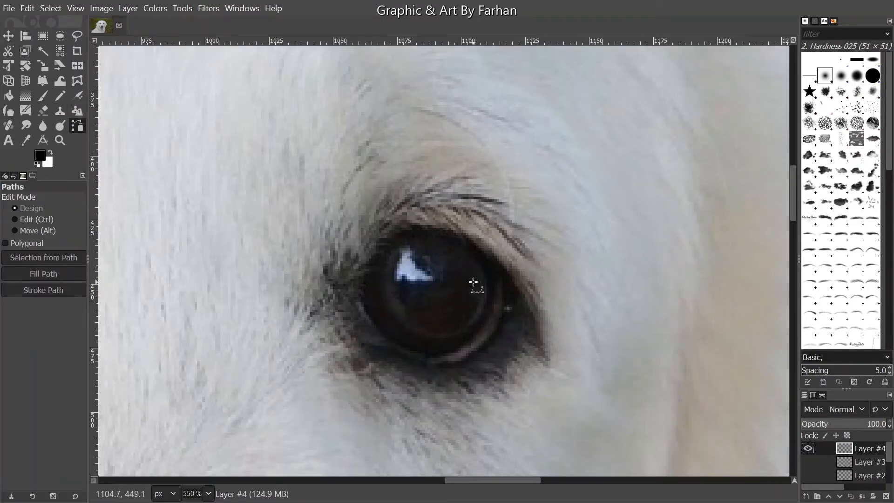
Lay out an open path along the lid crease above the right-hand eye, continuing past its inner corner
scroll(403, 259, "up", 1)
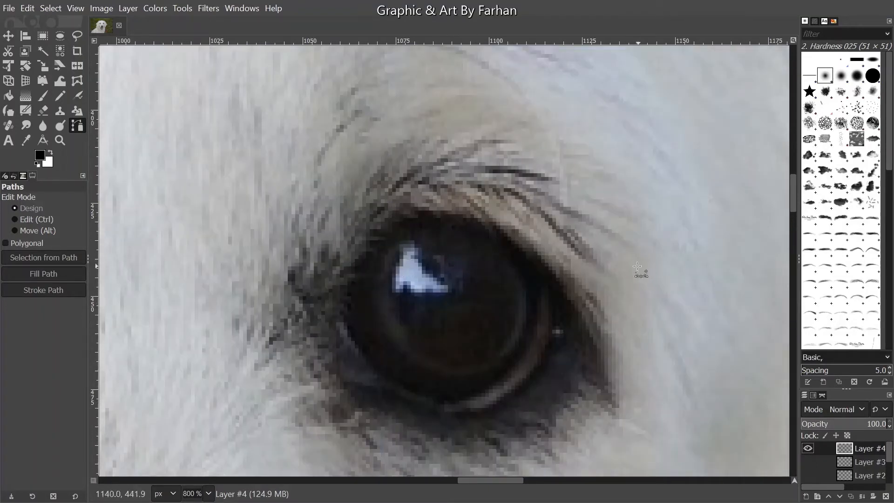
left_click(413, 185)
left_click(596, 262)
left_click(330, 256)
scroll(324, 283, "down", 1)
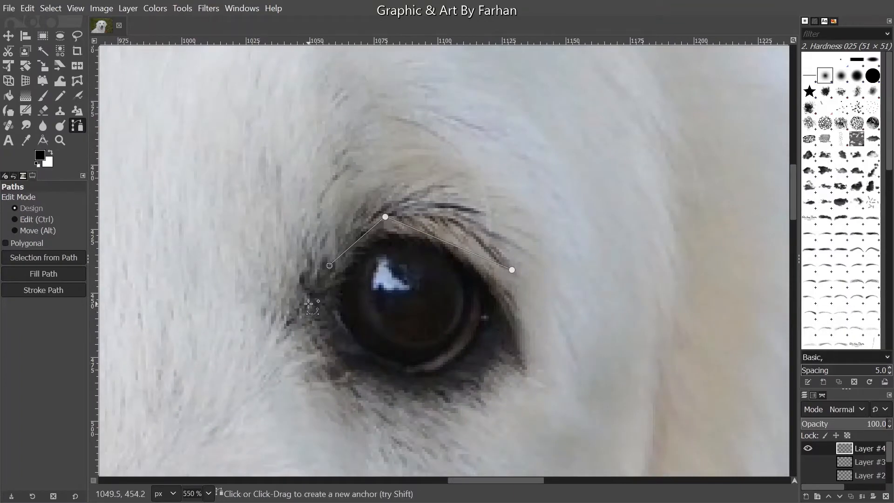
left_click(308, 303)
left_click(285, 323)
Curve the path's segments to follow the right-hand eye's lid crease and the fur at its inner corner
scroll(374, 255, "up", 1)
left_click_drag(467, 231, 484, 212)
left_click_drag(419, 165, 454, 182)
left_click_drag(361, 222, 354, 214)
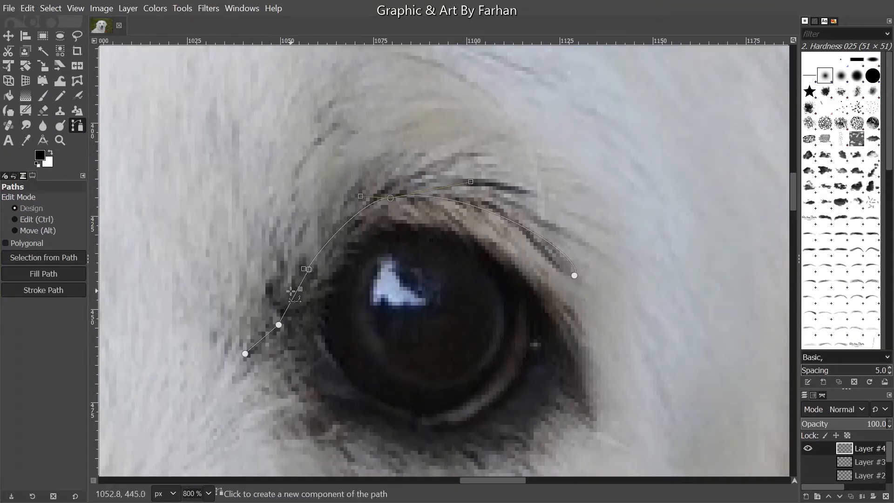
left_click_drag(263, 338, 263, 342)
Stroke the lid crease path in solid black on Layer #4, leave the path and hide that layer
left_click(43, 290)
key("Return")
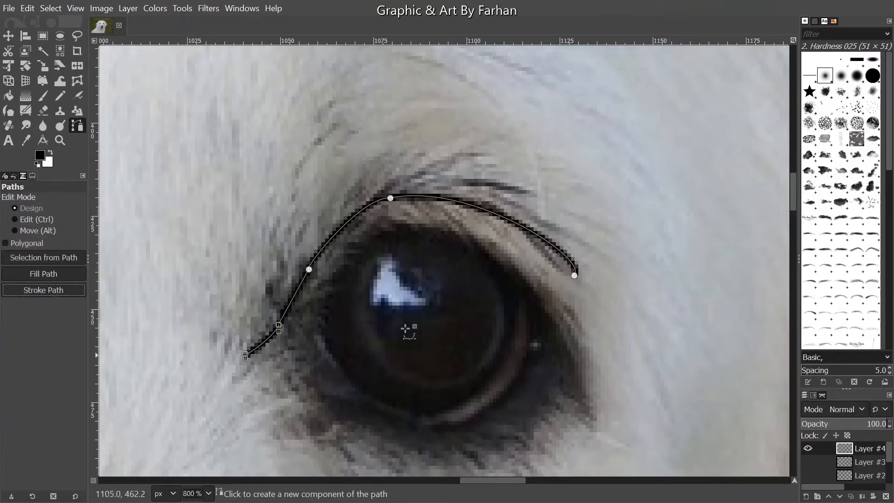
key("m")
scroll(458, 289, "down", 4)
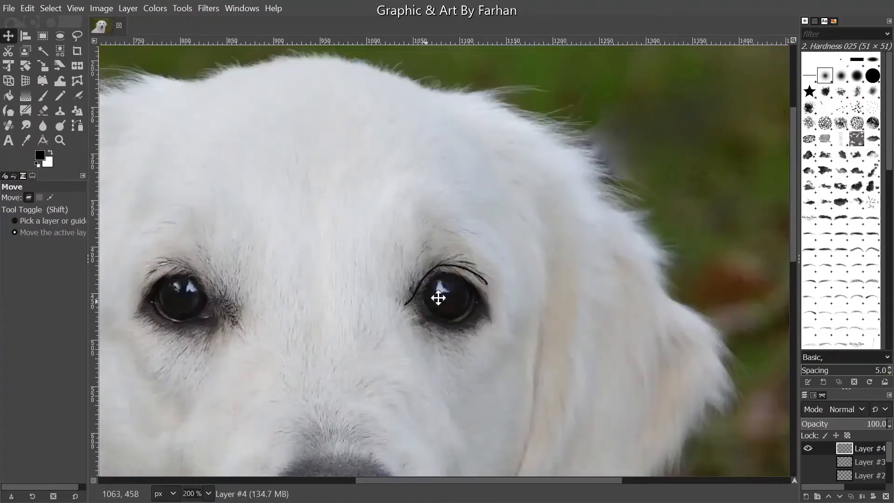
left_click_drag(438, 298, 498, 278)
left_click(809, 450)
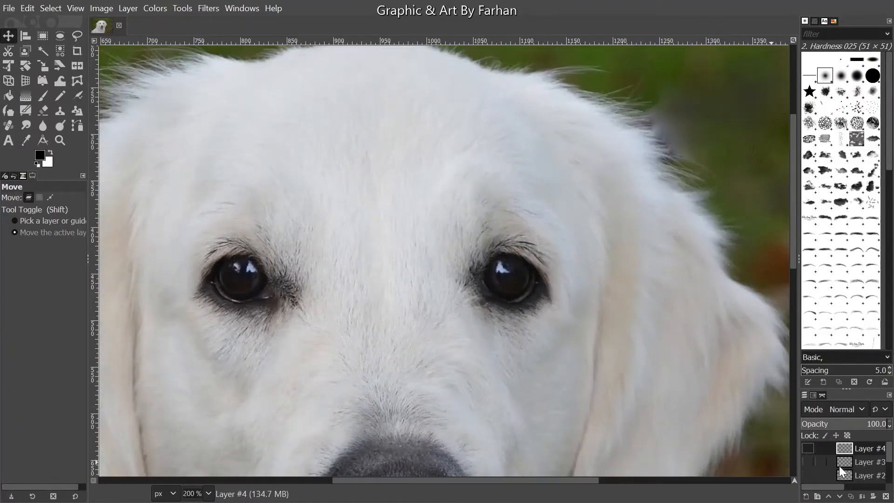
Add a transparent layer above Layer #4
scroll(839, 465, "down", 1)
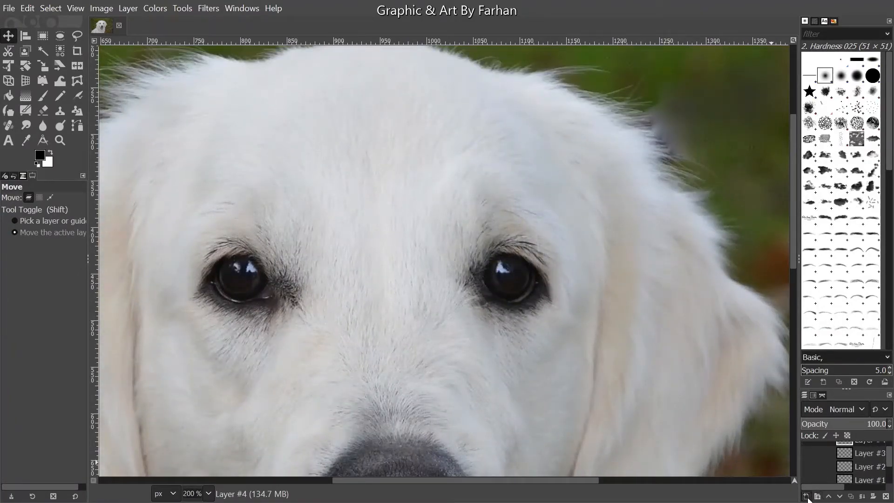
left_click(806, 496)
left_click(819, 456)
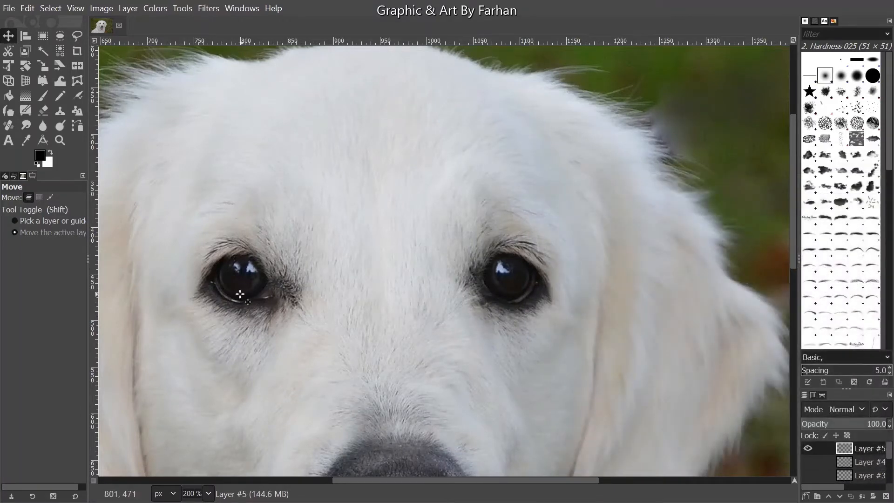
Start a path around the left-hand eye's dark eyeball, from its upper outer edge along the lower edge and up past the inner corner
scroll(239, 294, "up", 3)
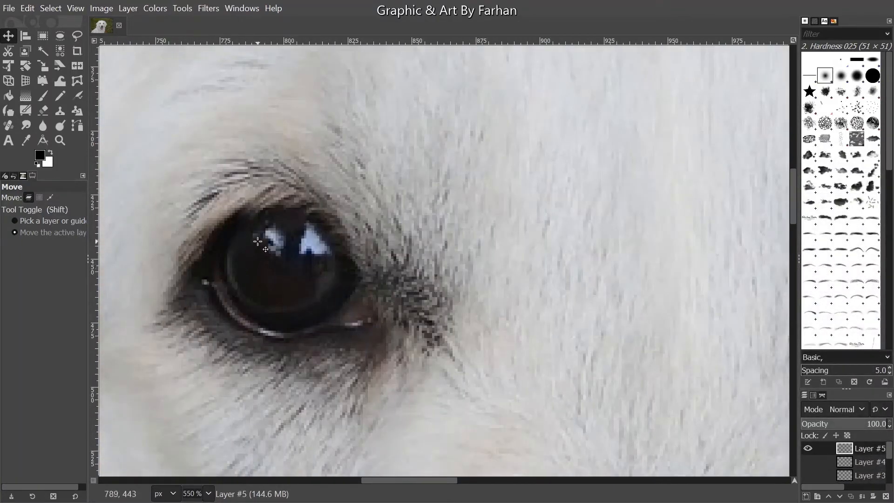
left_click_drag(267, 245, 273, 250)
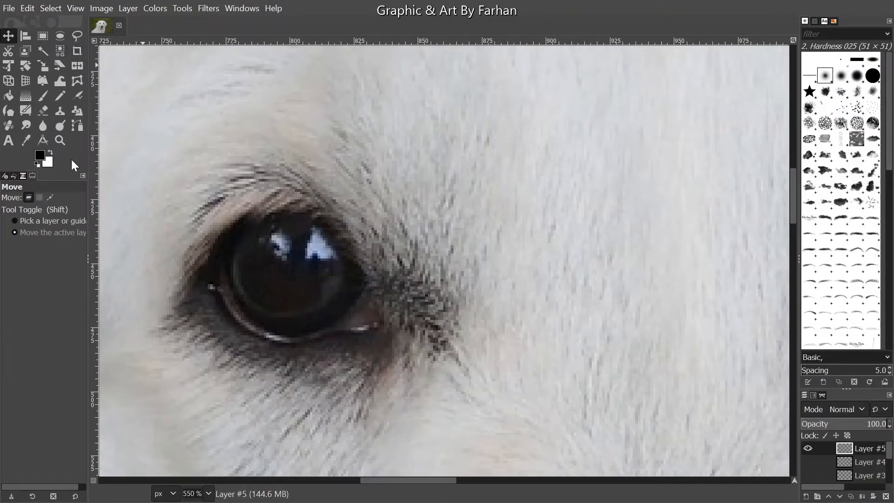
left_click(78, 125)
scroll(280, 250, "up", 2)
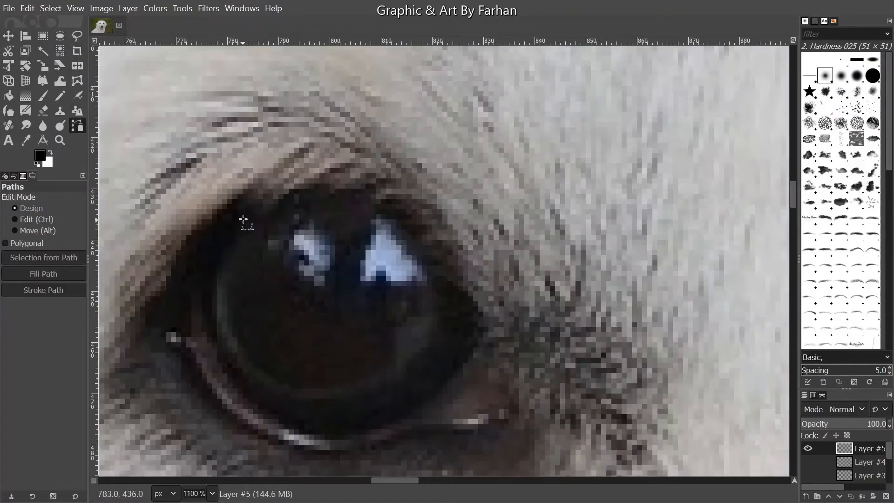
left_click(251, 221)
left_click(232, 367)
left_click(410, 412)
left_click(482, 330)
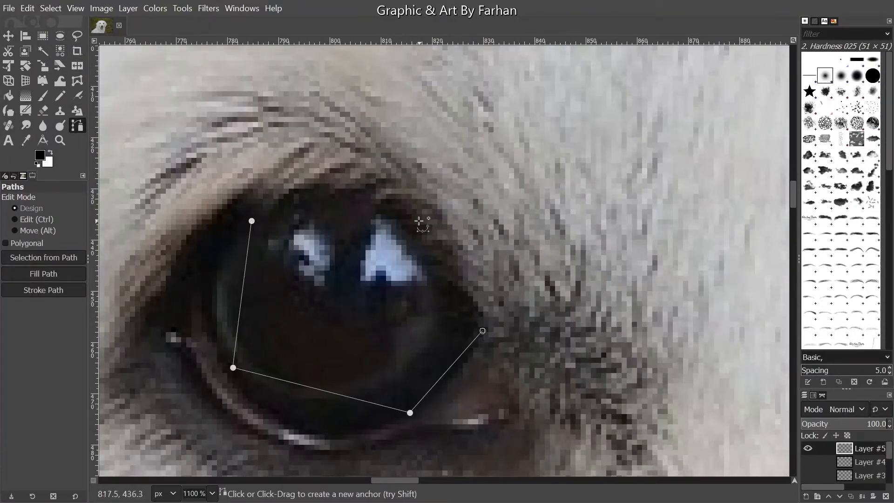
left_click(479, 309)
left_click(458, 290)
Continue the path along the left-hand eyeball's uneven upper edge and close it at the starting anchor
left_click(383, 200)
left_click(375, 191)
left_click(398, 179)
left_click(381, 176)
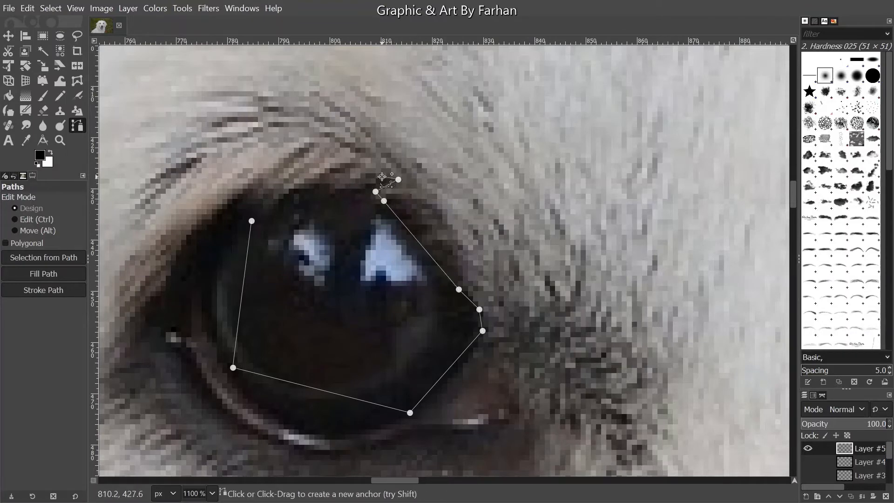
left_click(366, 186)
left_click(328, 190)
left_click(323, 184)
left_click(286, 192)
left_click(263, 212)
left_click(251, 220, "ctrl")
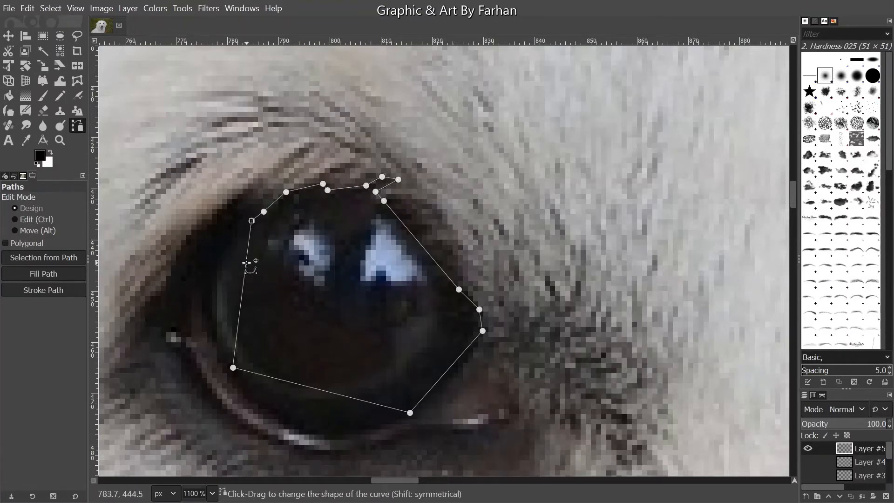
Curve the closed path's segments along the left-hand eyeball's outer side and lower edge
left_click_drag(249, 261, 172, 281)
left_click_drag(218, 368, 216, 350)
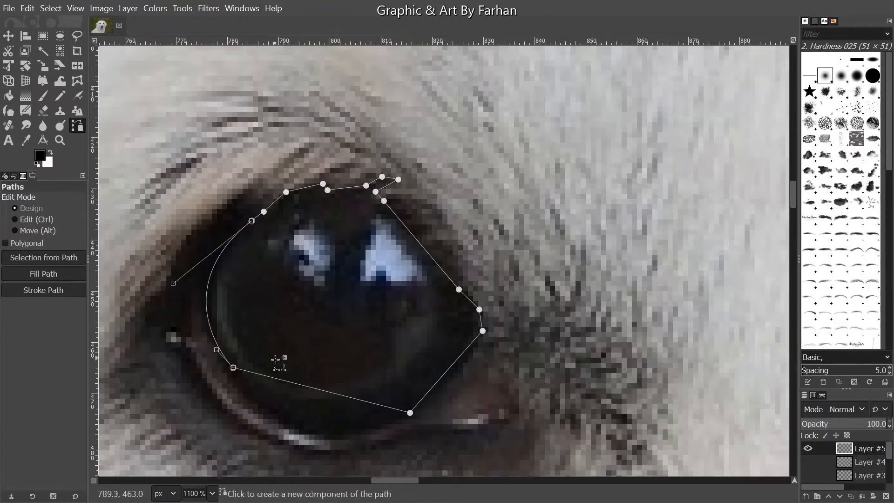
left_click_drag(258, 373, 261, 409)
left_click_drag(241, 452, 303, 449)
left_click_drag(410, 426, 344, 430)
Shape the path's segments on the inner side of the left-hand eyeball, rounding its upper inner edge
mouse_move(446, 371)
left_mouse_down()
mouse_move(460, 374)
mouse_move(450, 375)
left_mouse_up()
left_click_drag(422, 245, 438, 230)
left_click_drag(419, 184, 426, 199)
left_click_drag(480, 279, 460, 252)
Refine the curve handles along the left-hand eyeball's lower edge and outer side for a smoother outline
left_click_drag(317, 428, 368, 425)
left_click_drag(307, 444, 291, 434)
left_click_drag(236, 233, 238, 237)
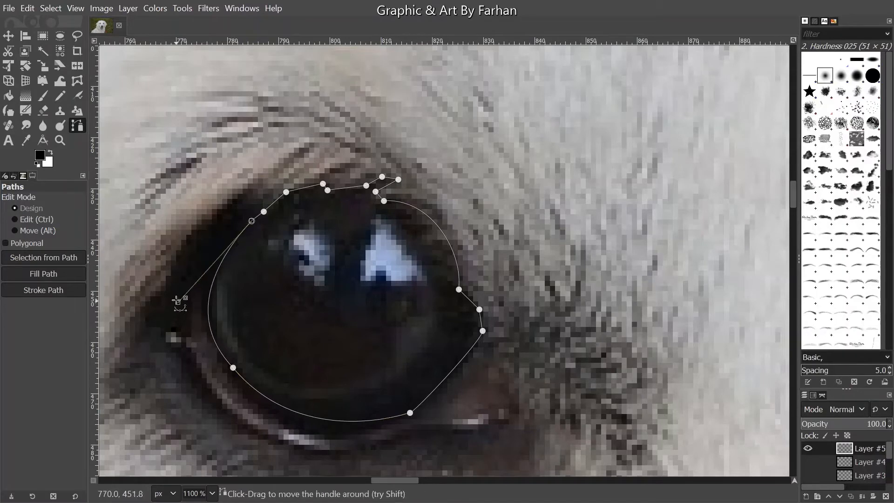
mouse_move(180, 302)
left_mouse_down()
mouse_move(181, 264)
mouse_move(180, 272)
left_mouse_up()
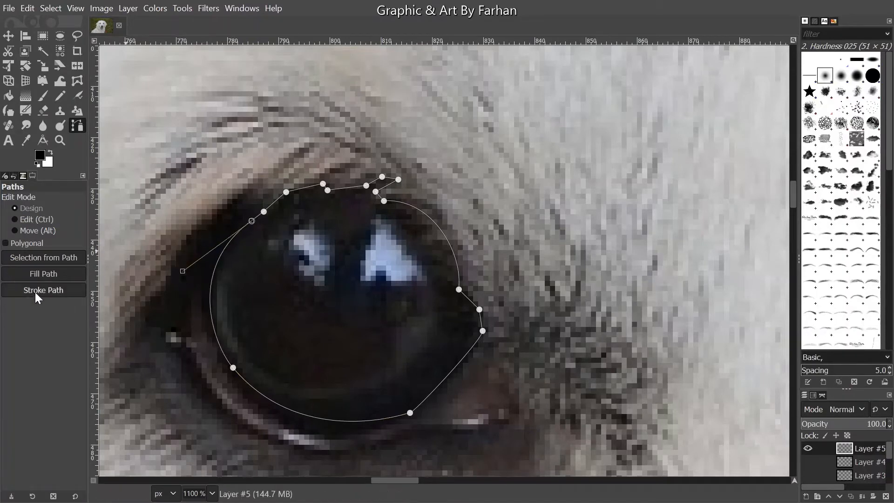
Set the background colour to the eyeball's dark tone 141215 and stroke the eyeball path with a 2 px solid line
left_click(51, 158)
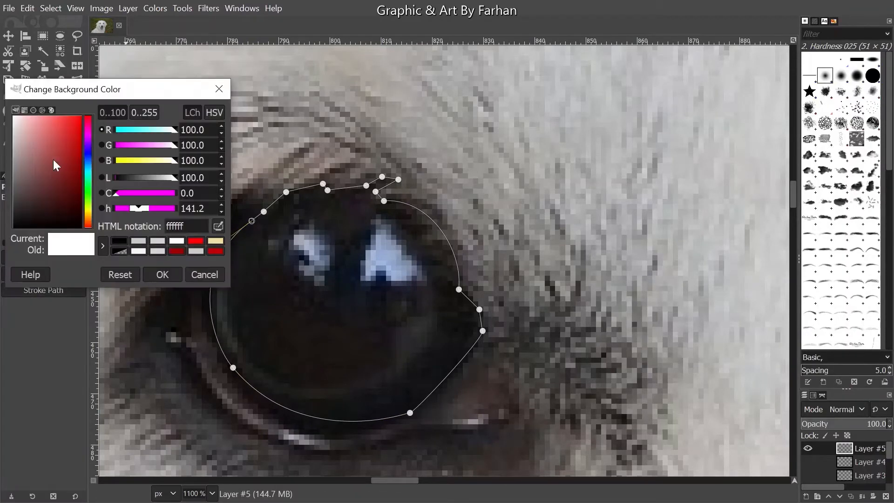
left_click(342, 312)
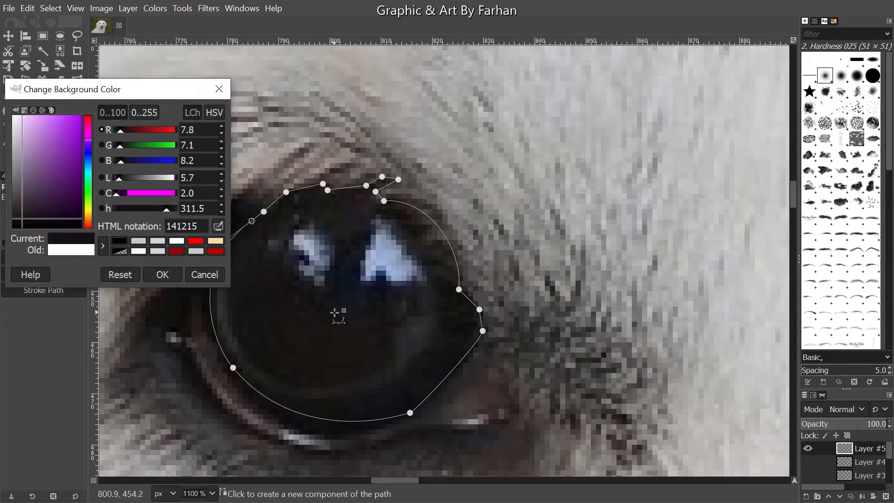
left_click(162, 274)
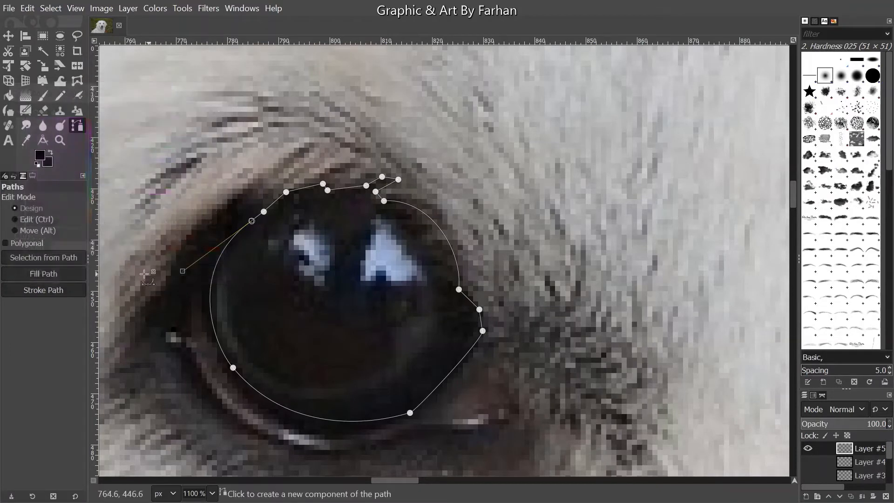
left_click(40, 288)
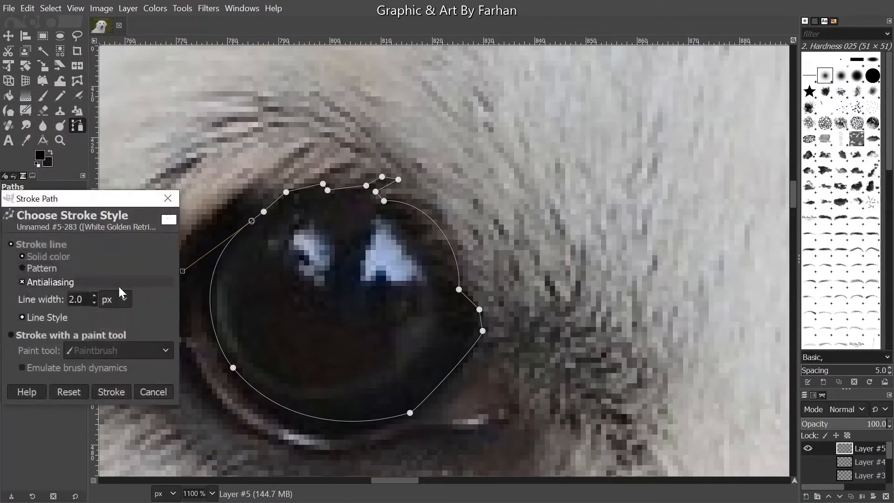
left_click(119, 392)
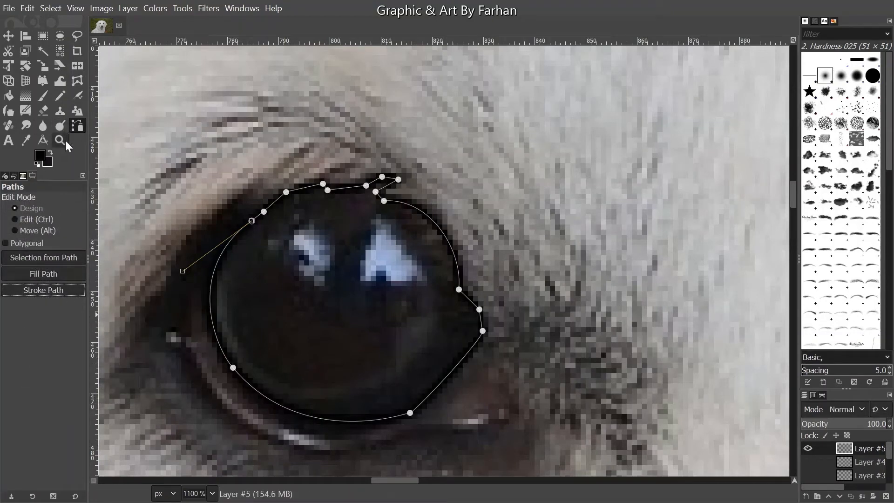
Exchange the foreground and background colours and fill the left-hand eyeball path with solid colour
left_click(49, 153)
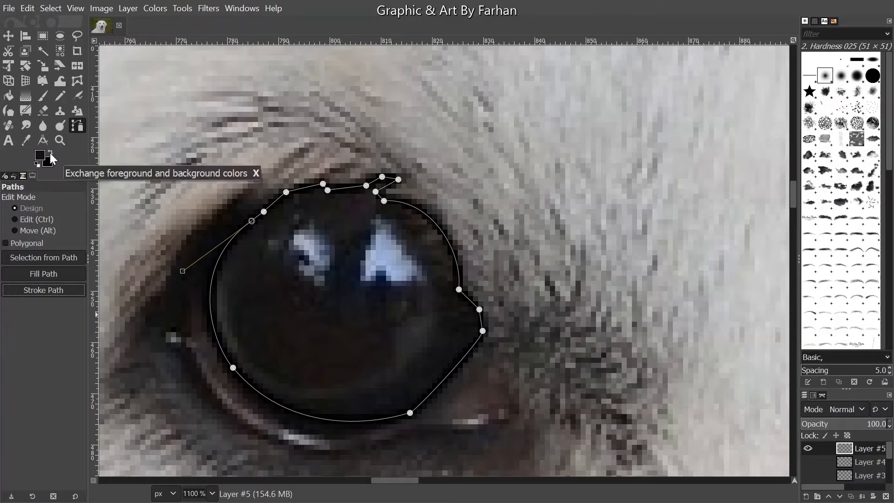
left_click(69, 275)
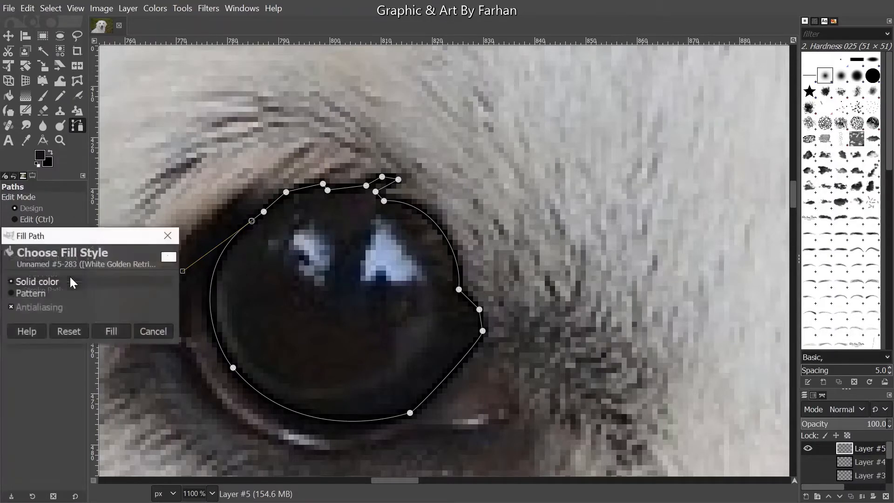
left_click(111, 330)
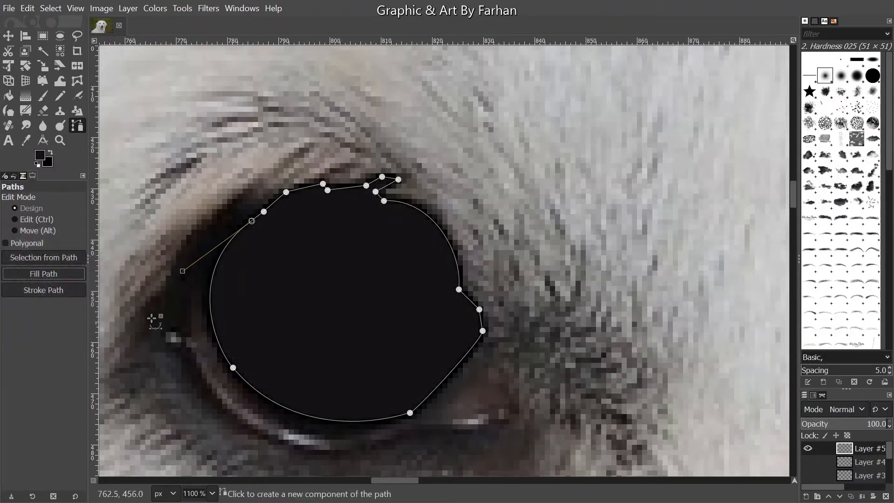
scroll(230, 236, "down", 2)
scroll(228, 186, "up", 2)
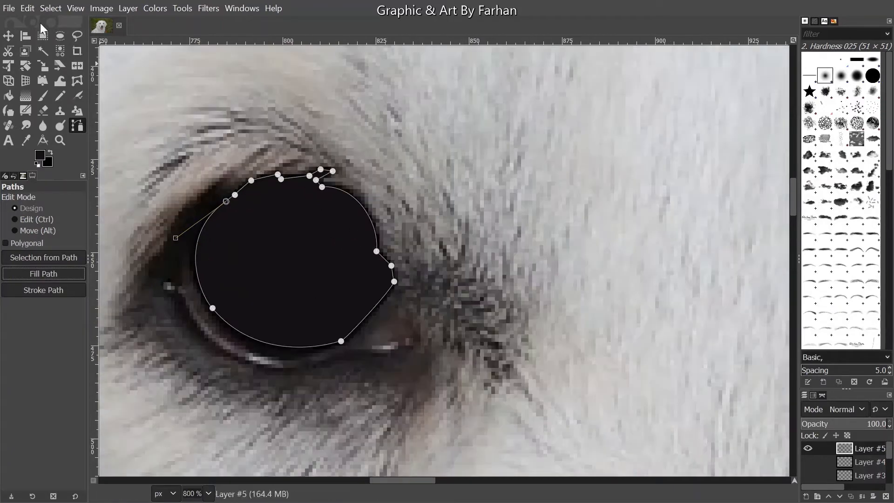
Make a circular 26 × 26 px ellipse selection at position 789, 439 in the middle of the filled left-hand eyeball
left_click(52, 38)
scroll(252, 251, "down", 4)
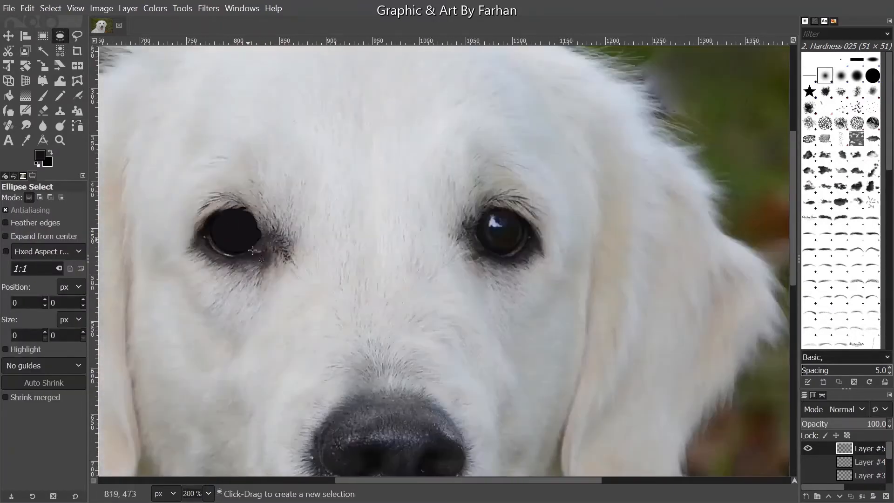
scroll(209, 226, "up", 4)
scroll(242, 227, "left", 2)
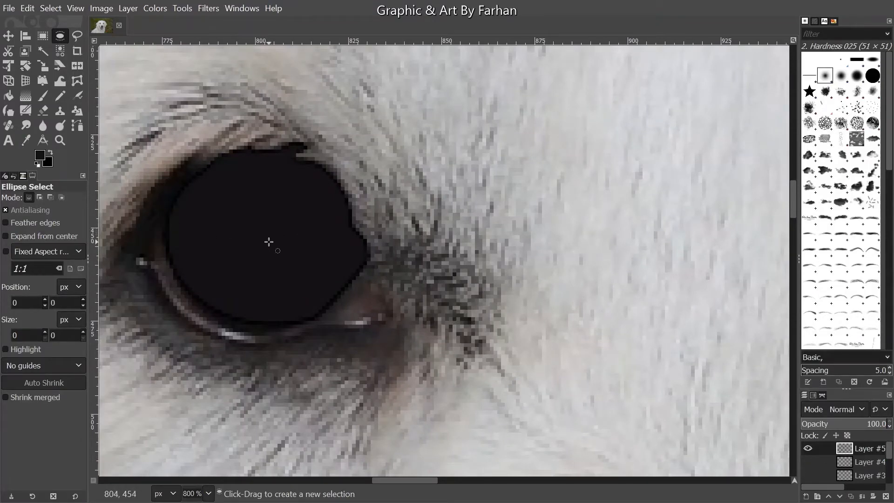
left_click_drag(262, 231, 262, 231)
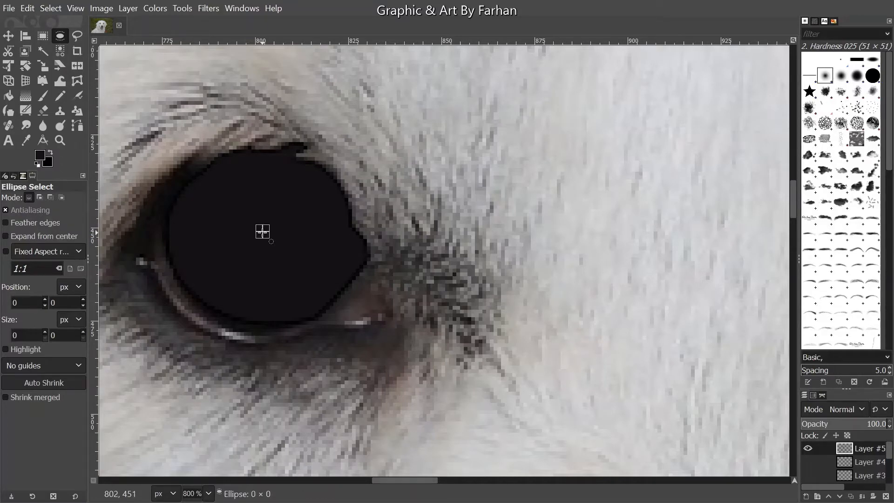
key("ctrl")
left_click_drag(262, 232, 311, 279)
key("Down")
key("Down")
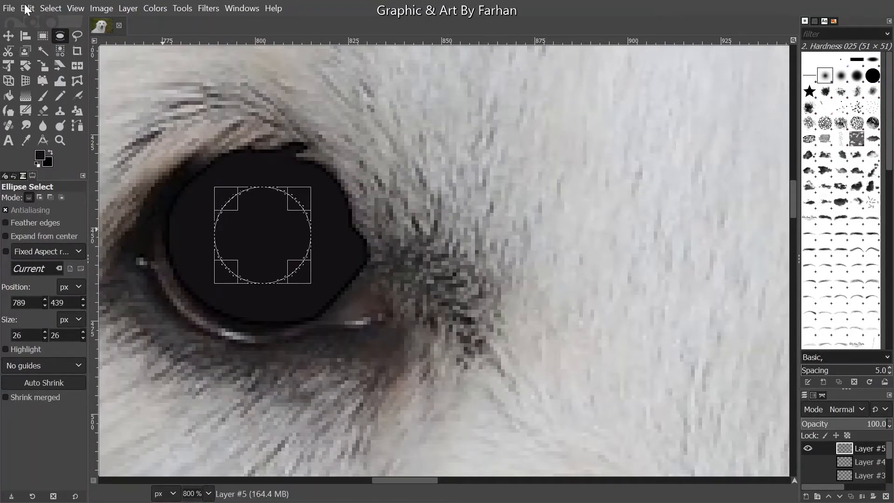
Fill the circular selection with the black background colour as the pupil and clear the selection
left_click(27, 8)
left_click(73, 255)
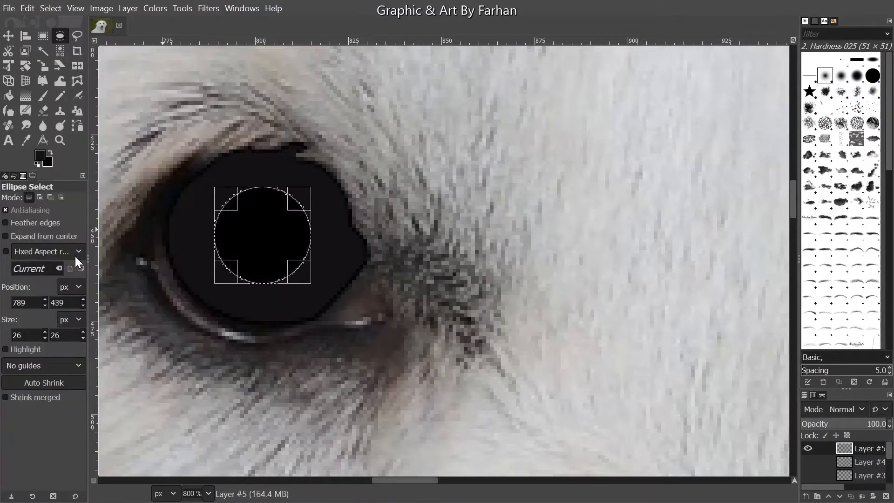
left_click(8, 37)
scroll(315, 263, "down", 3)
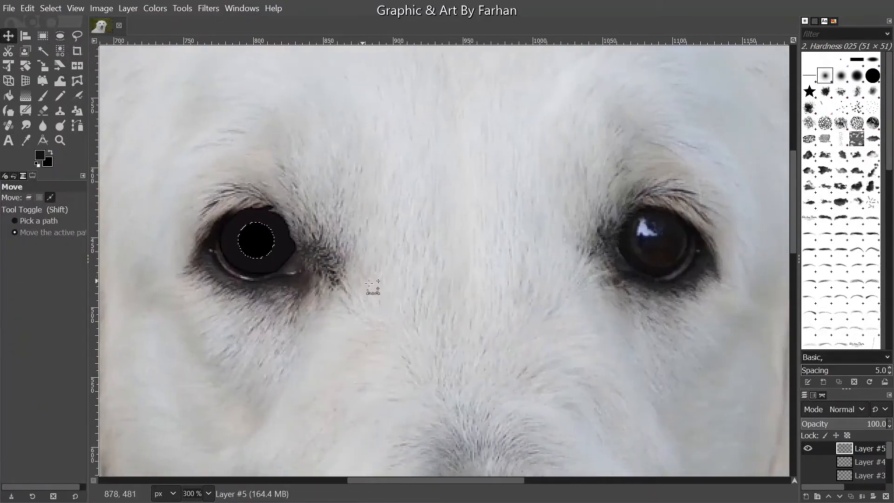
scroll(300, 291, "down", 4)
scroll(186, 189, "up", 5)
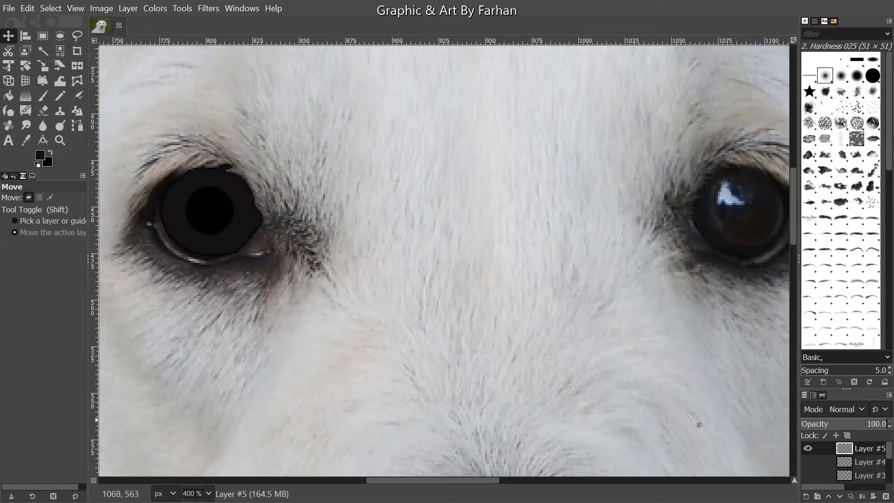
Hide the left-hand eyeball layer and create a transparent 1920 × 1280 px layer for the lower eyelid rim
left_click(808, 448)
scroll(232, 236, "up", 2)
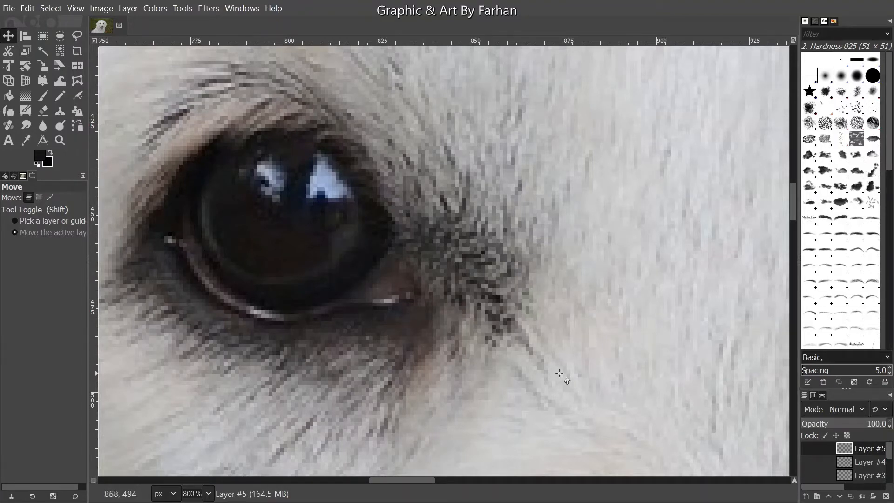
left_click(805, 496)
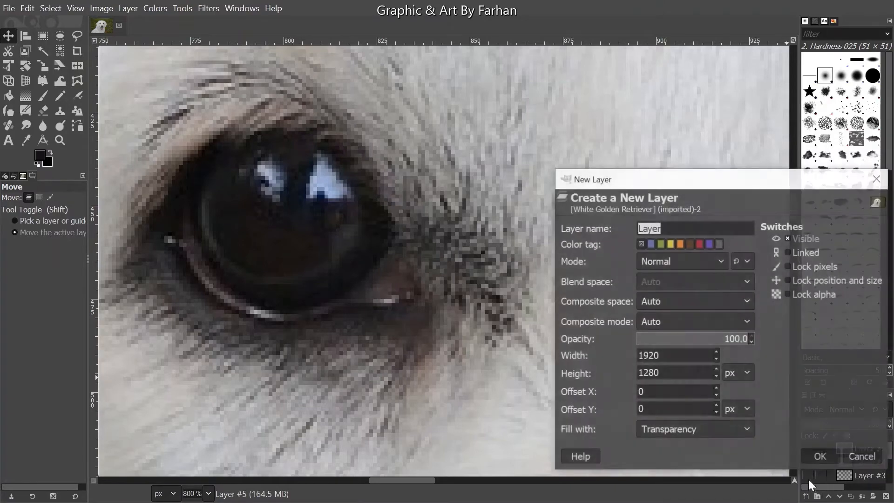
left_click(811, 459)
Start a path along the outer edge of the left-hand eye's lower eyelid rim, from the outer corner to the inner corner
left_click(77, 125)
scroll(180, 200, "up", 2)
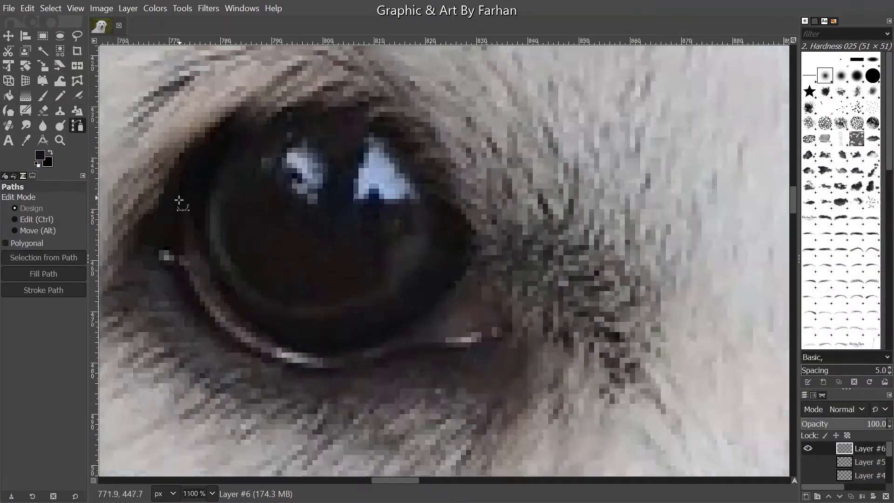
left_click_drag(185, 204, 182, 281)
left_click(237, 383)
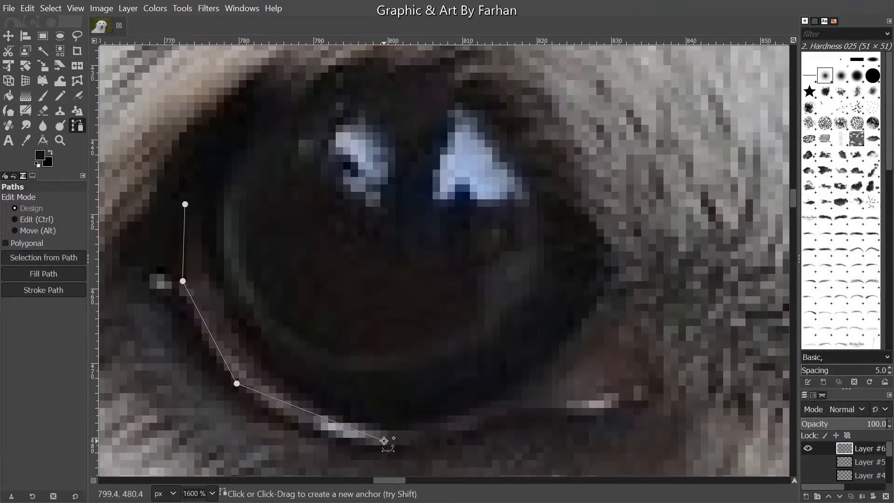
left_click(394, 451)
left_click_drag(394, 451, 296, 350)
left_click(410, 322)
left_click(493, 319)
left_click(563, 289)
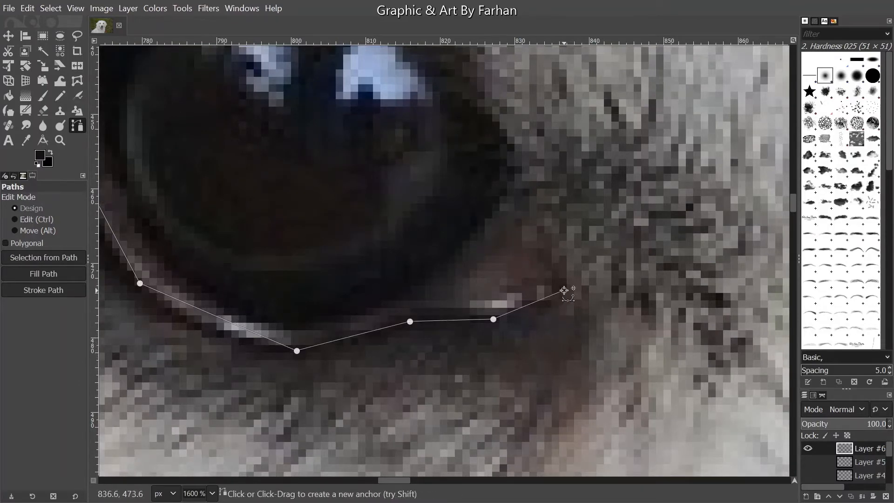
left_click_drag(563, 290, 592, 342)
Continue the eyelid rim path back along the eyeball's lower edge and close it at its starting anchor
left_click(534, 248)
left_click_drag(470, 351, 556, 396)
left_click(228, 258)
left_click_drag(228, 258, 470, 408)
left_click(247, 312)
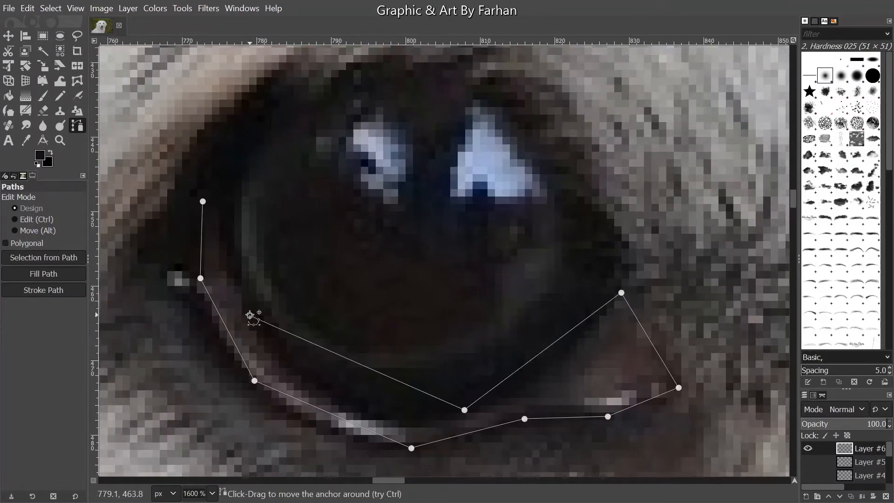
left_click(222, 191)
left_click(217, 171)
left_click(202, 201, "ctrl")
Bend the eyelid rim path's outer lower segments and the segments around the inner eye corner to follow the photo
scroll(205, 260, "up", 1)
left_click_drag(225, 344, 172, 109)
left_click_drag(348, 250, 347, 270)
left_click_drag(458, 325, 353, 288)
left_click_drag(231, 225, 232, 230)
left_click_drag(695, 271, 409, 274)
left_click_drag(497, 154, 532, 223)
left_click_drag(409, 219, 409, 249)
left_click_drag(477, 229, 448, 241)
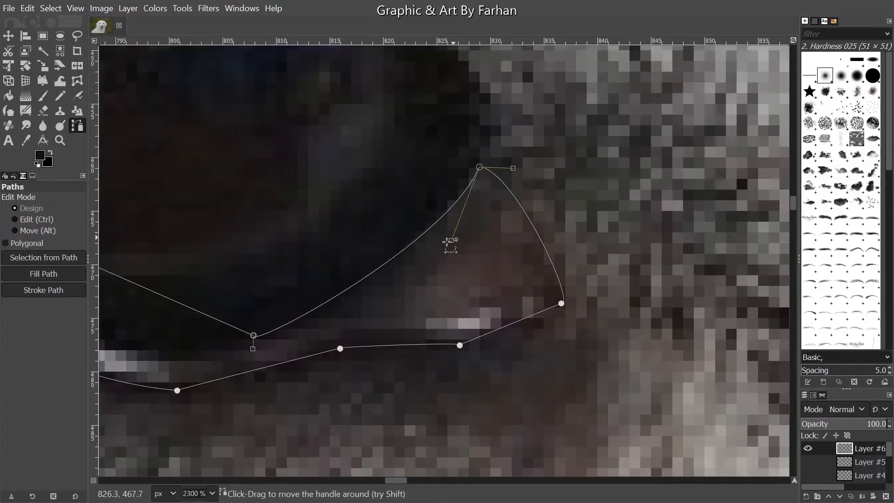
Curve the remaining eyelid rim segments along the bottom and outer side of the eyeball, adjusting the narrow upper end
left_click_drag(117, 276, 438, 268)
left_click_drag(438, 269, 412, 314)
left_click_drag(528, 403, 391, 372)
left_click_drag(240, 237, 313, 268)
left_click_drag(456, 214, 387, 279)
left_click_drag(505, 404, 521, 387)
left_click_drag(363, 204, 402, 297)
left_click_drag(210, 215, 199, 221)
left_click_drag(235, 347, 217, 301)
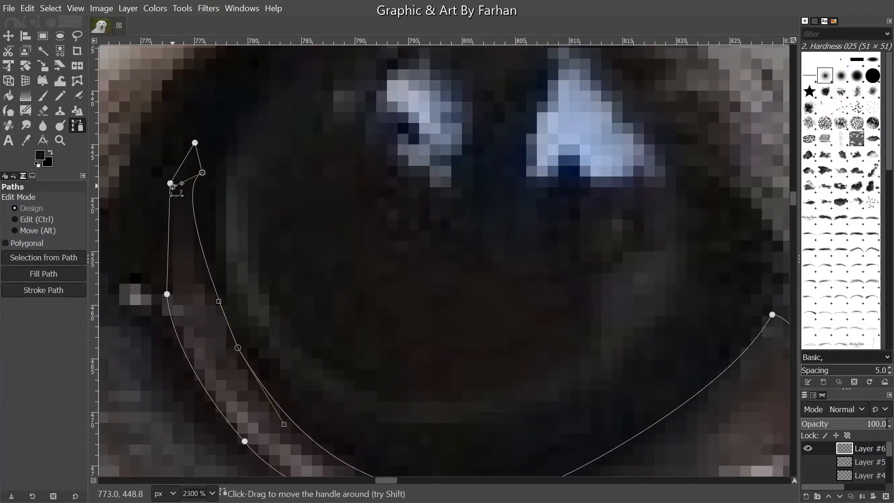
left_click_drag(172, 186, 190, 229)
left_click_drag(217, 143, 207, 160)
Stroke the eyelid rim path with a black 2 px solid line, antialiased
scroll(209, 162, "down", 2)
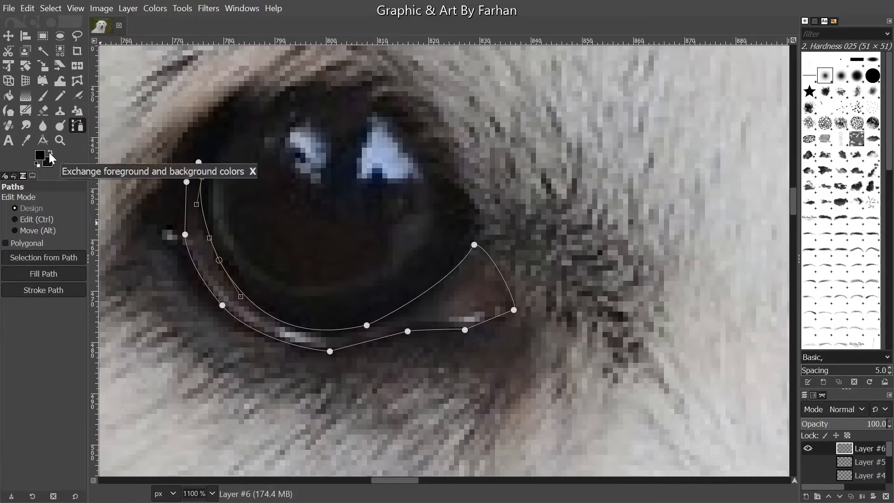
left_click(63, 290)
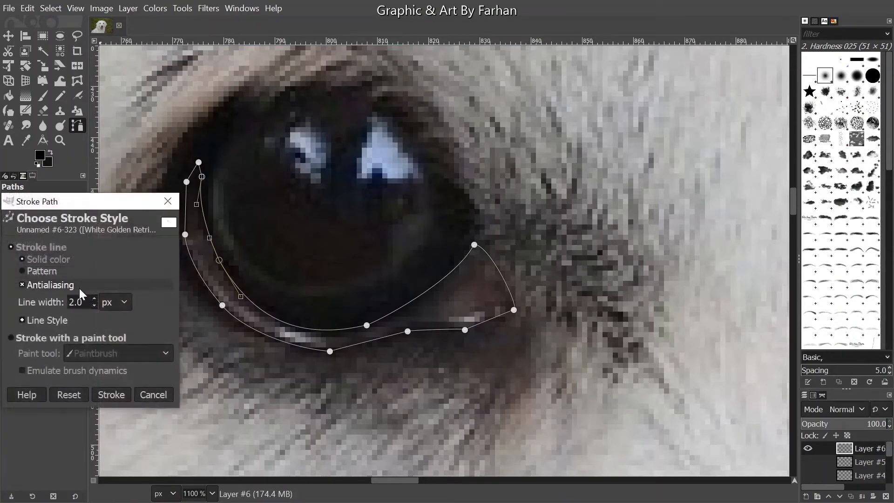
left_click(116, 394)
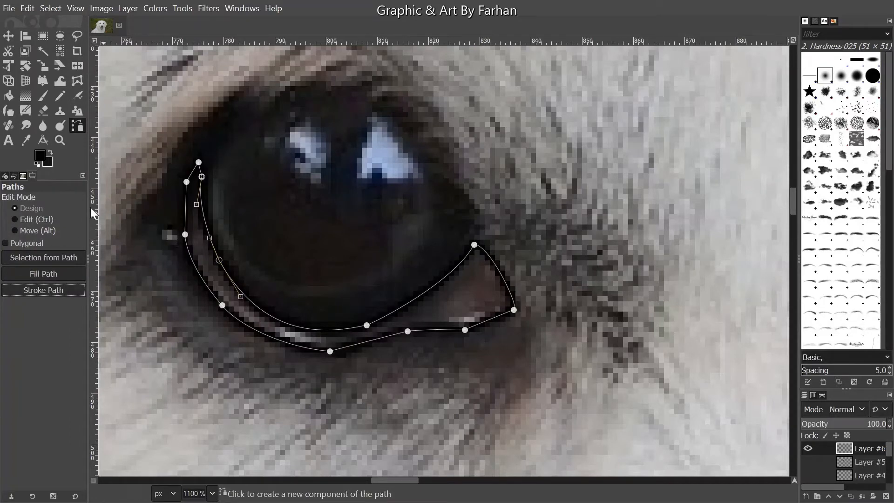
Set the background colour to the brown tone 413634 sampled from the eye's inner corner
left_click(40, 157)
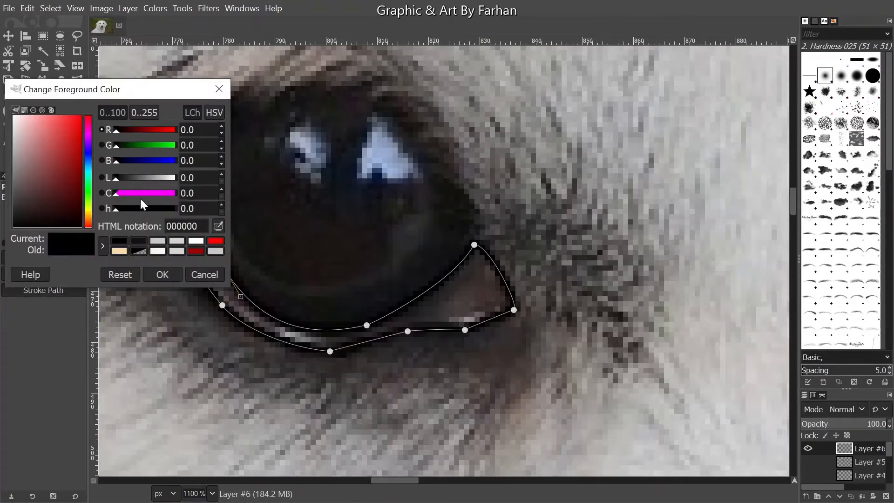
left_click(218, 89)
left_click(48, 164)
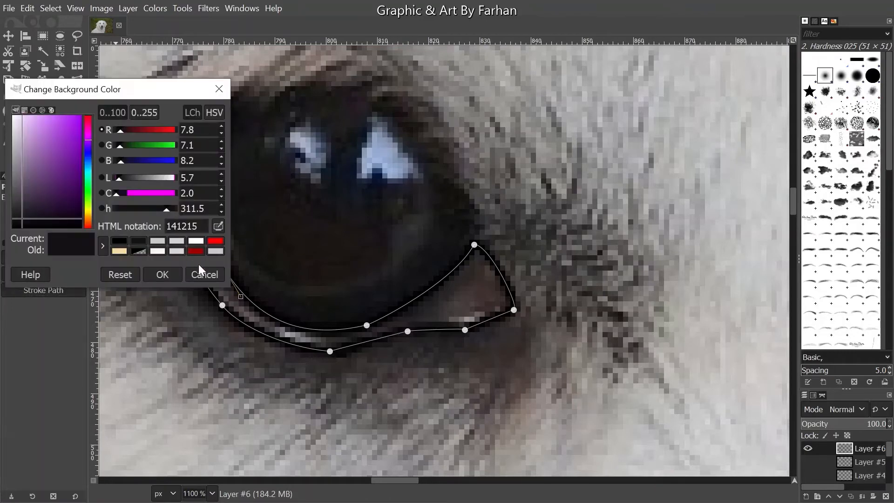
left_click(472, 292)
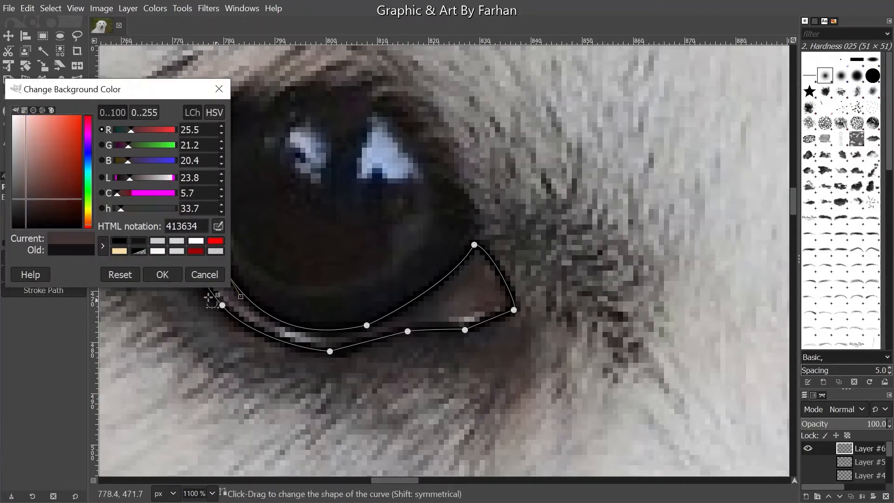
left_click(159, 275)
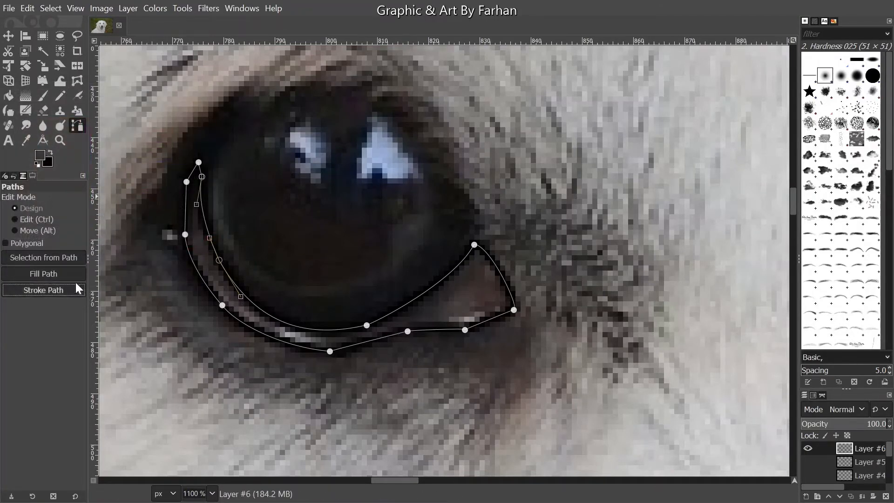
Fill the eyelid rim path with the brown solid colour and leave path editing
left_click(65, 273)
left_click(122, 324)
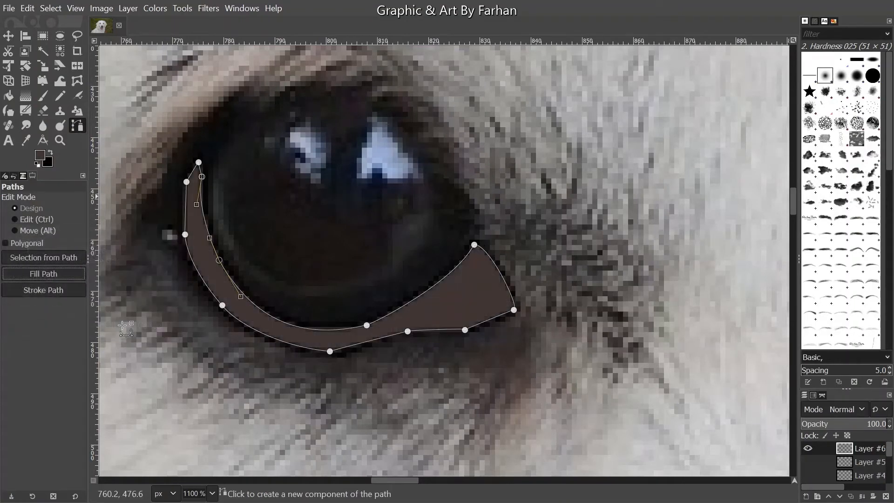
left_click(8, 36)
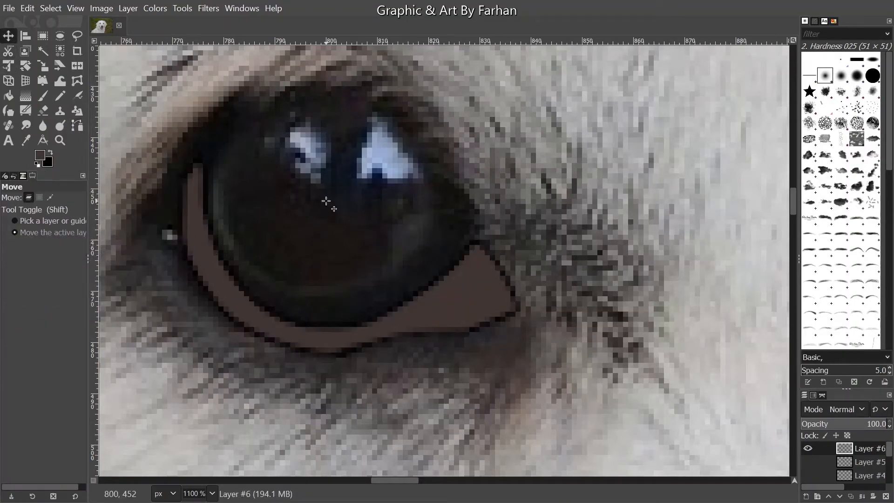
Hide the filled eyelid rim layer and create a transparent 1920 × 1280 px layer for the dark fur below the eye
scroll(305, 295, "down", 4)
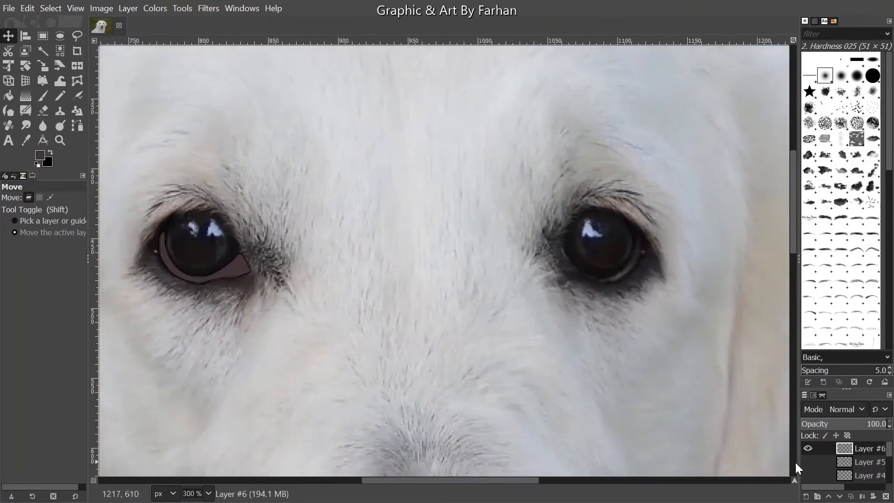
left_click(809, 447)
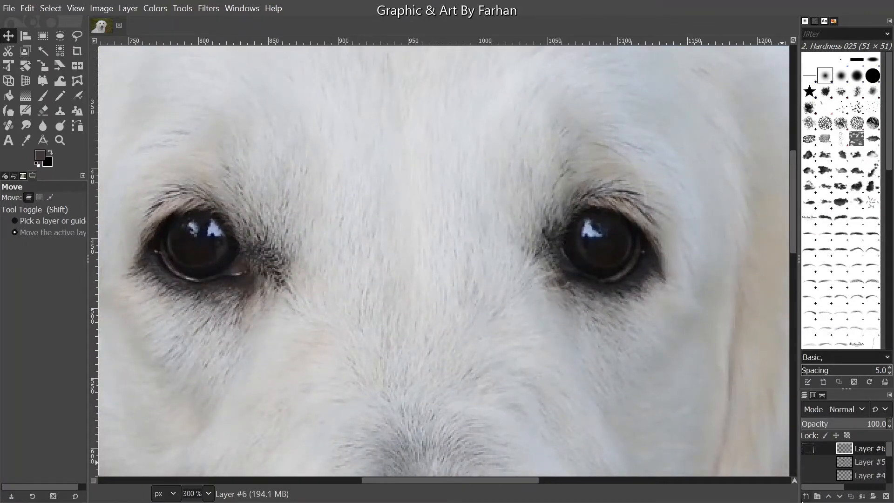
scroll(168, 261, "up", 3)
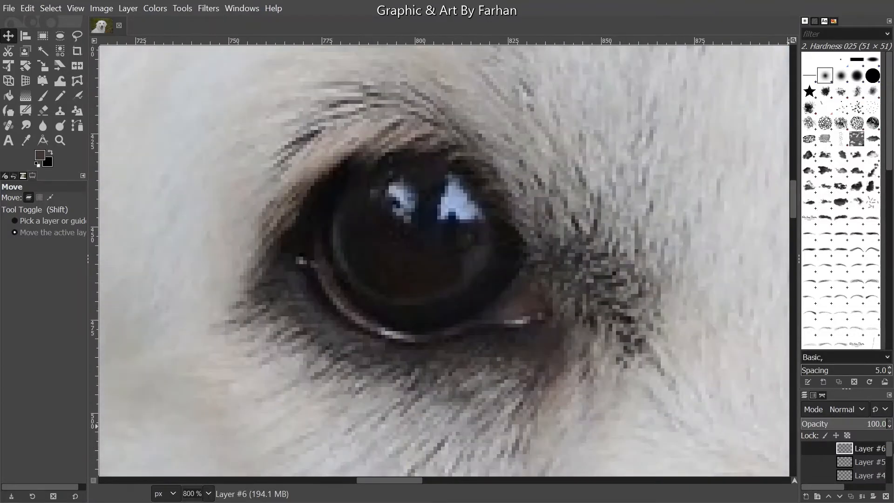
left_click(805, 496)
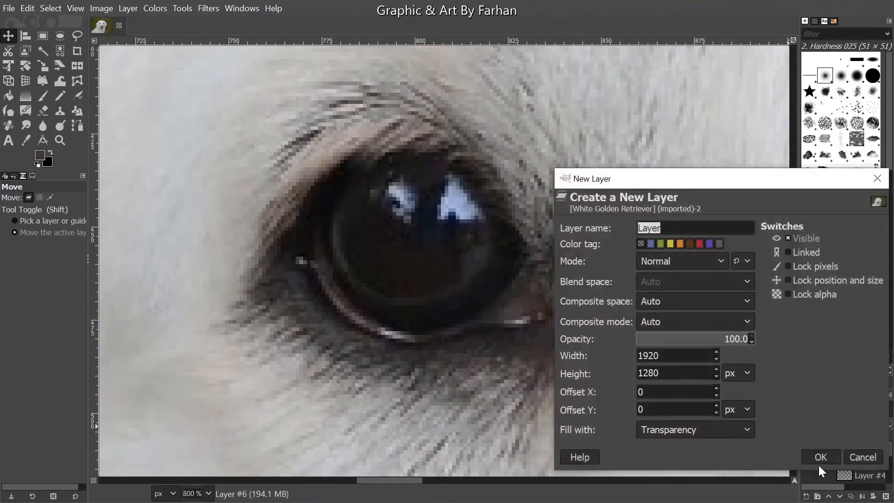
left_click(818, 456)
Start a path beneath the left-hand eye, placing anchors along the lower eyelid line from the outer to the inner corner
scroll(442, 351, "right", 2)
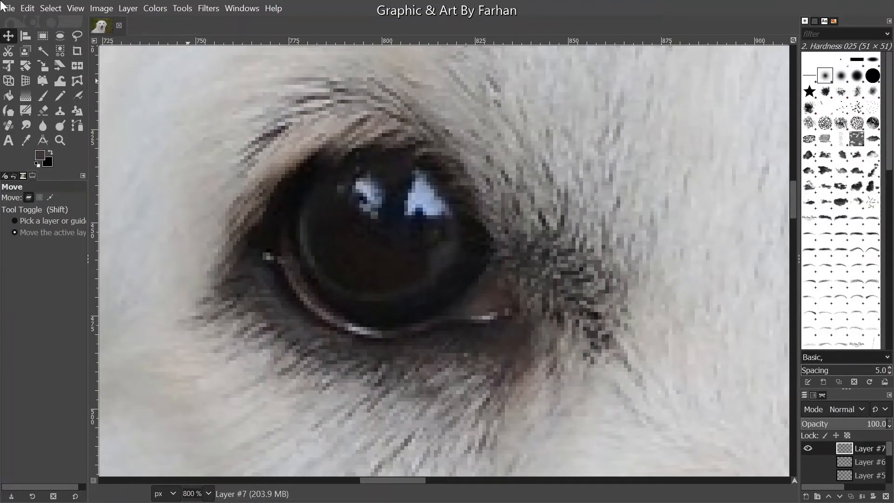
left_click(77, 125)
scroll(313, 303, "up", 1, "ctrl")
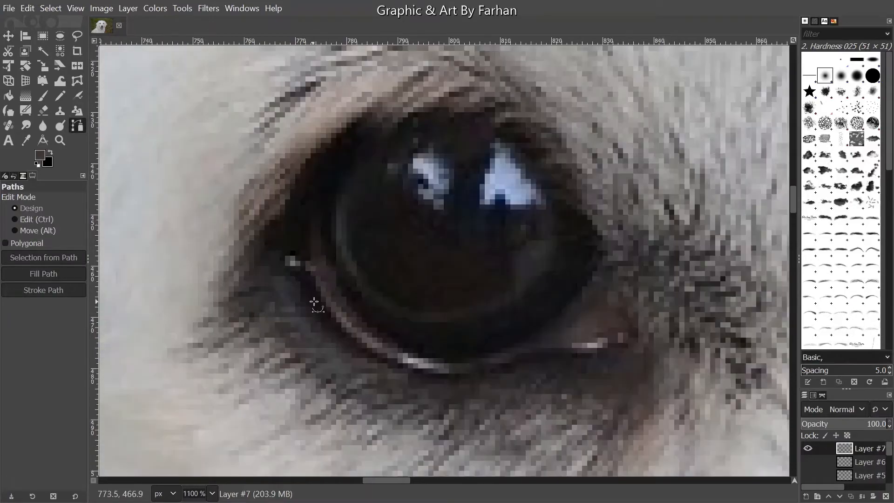
scroll(303, 255, "up", 1, "ctrl")
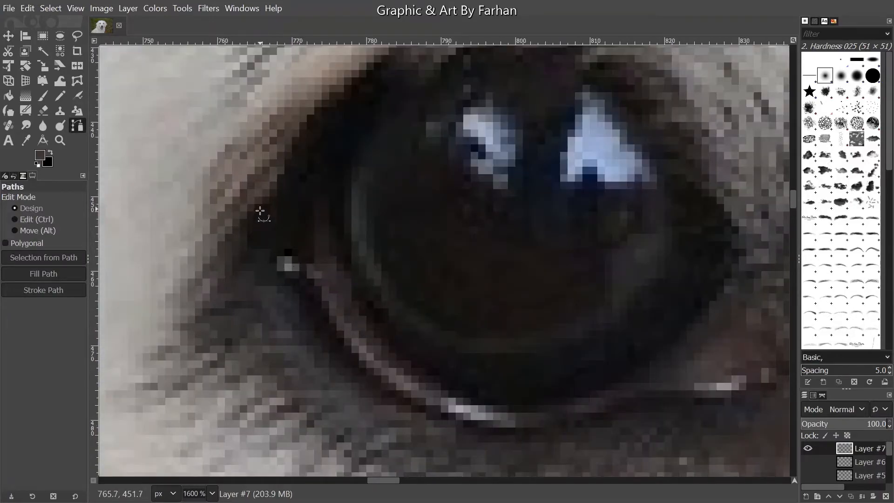
left_click(260, 211)
left_click(297, 254)
left_click(409, 396)
left_click_drag(598, 428, 383, 339)
left_click(317, 343)
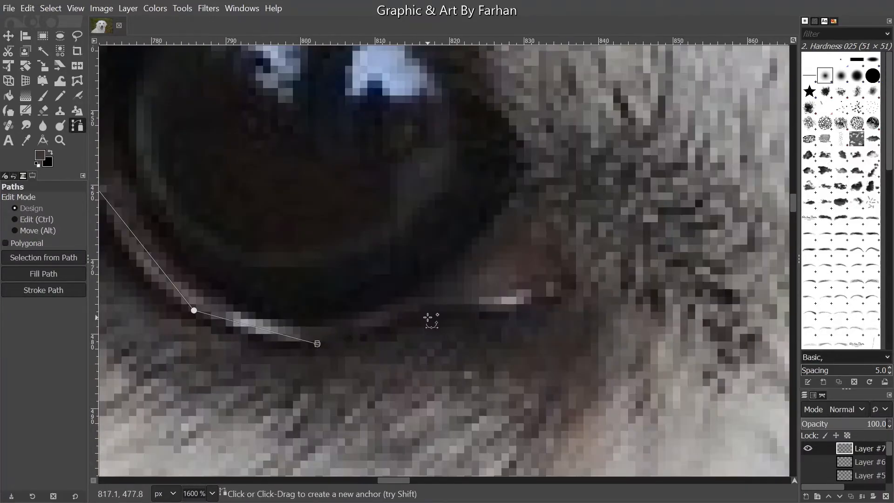
left_click(426, 312)
left_click(496, 315)
left_click(560, 291)
Extend the path down around the dark fur below the inner eye corner, including one long pointed hair tuft
left_click_drag(583, 360, 725, 259)
left_click(625, 410)
left_click(680, 296)
left_click(622, 269)
left_click(530, 277)
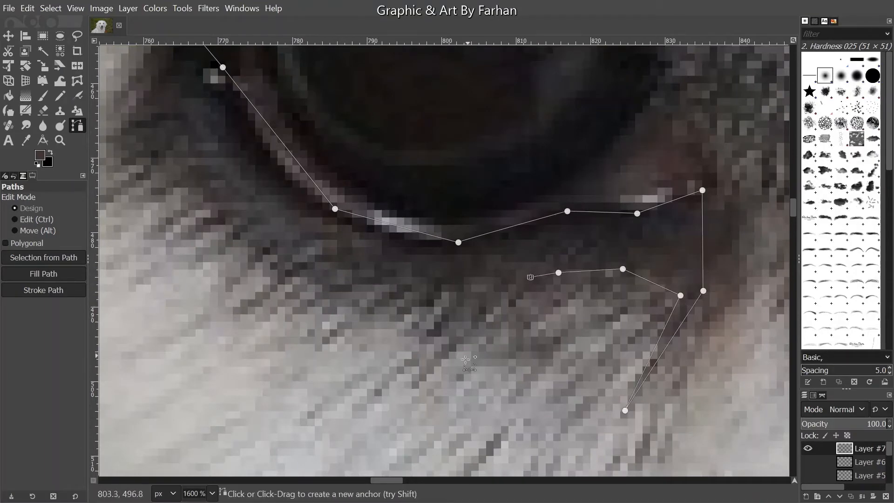
Trace the jagged hair tufts below the middle of the eye with sharp zigzag anchors
left_click(407, 383)
left_click(443, 342)
left_click(420, 335)
left_click(454, 291)
left_click(447, 287)
left_click(400, 322)
left_click(399, 309)
left_click(408, 288)
left_click(322, 340)
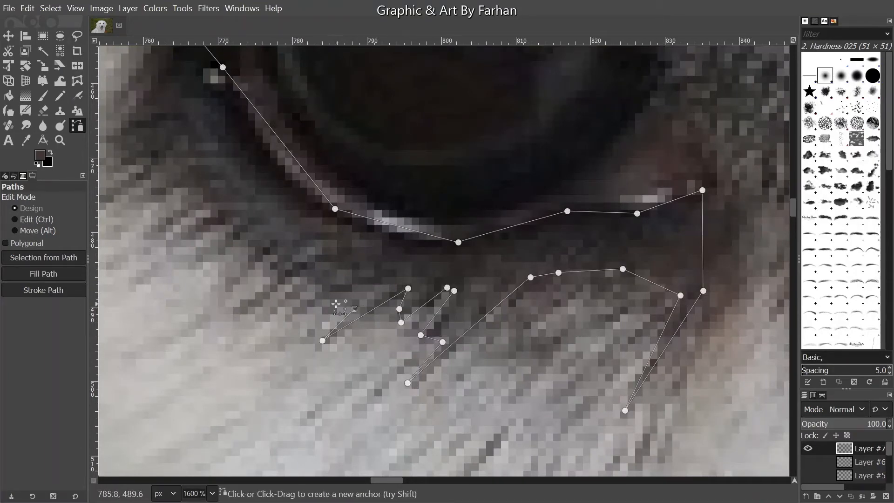
Continue the fur outline towards the eye's outer corner, undoing and replacing one misplaced anchor
left_click(355, 308)
left_click_drag(354, 308, 488, 381)
left_click(421, 349)
left_click(288, 225)
key("ctrl+z")
left_click(289, 235)
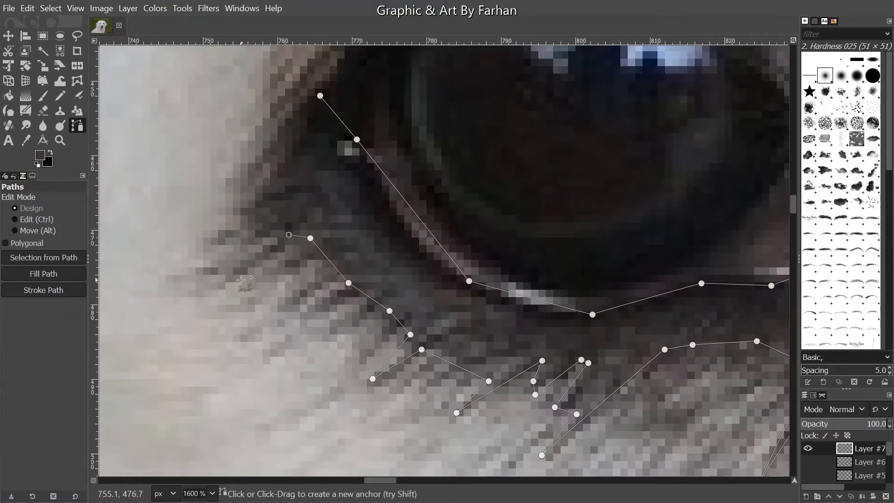
Trace the pointed hair tips at the eye's outer corner and close the fur path at its starting anchor
left_click(225, 283)
left_click(274, 236)
left_click(257, 231)
left_click(244, 204)
left_click_drag(278, 155, 276, 256)
left_click(276, 256)
left_click(248, 263)
left_click(318, 197, "ctrl")
Curve the fur path's upper edge so it follows the lower eyelid and adjust the handles at its lowest anchors
left_click_drag(379, 209, 294, 217)
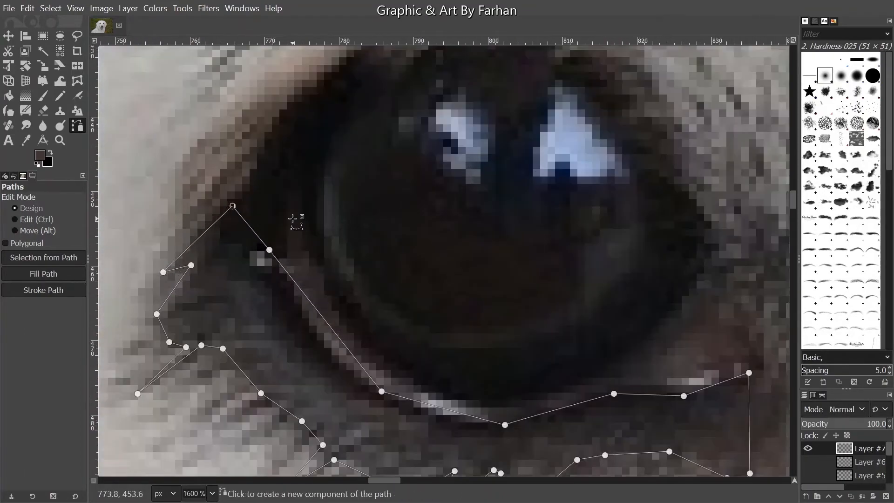
left_click_drag(311, 299, 304, 320)
left_click_drag(376, 404, 347, 367)
left_click_drag(251, 290, 301, 335)
left_click_drag(454, 419, 411, 340)
scroll(412, 343, "up", 2)
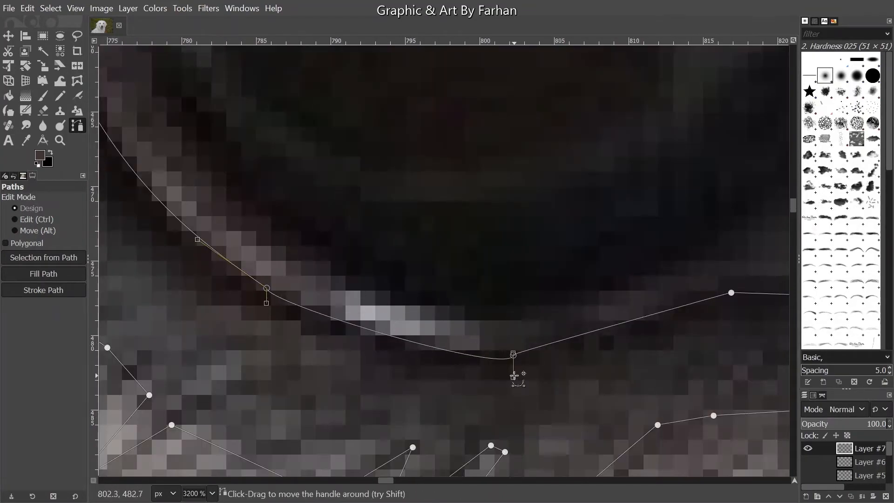
left_click_drag(512, 375, 449, 362)
left_click_drag(267, 302, 330, 338)
left_click_drag(664, 311, 441, 338)
Bend the fur path's segments at the outer eye corner and along the lower hair tufts
scroll(442, 339, "down", 3)
scroll(190, 204, "up", 2)
left_click_drag(142, 299, 259, 263)
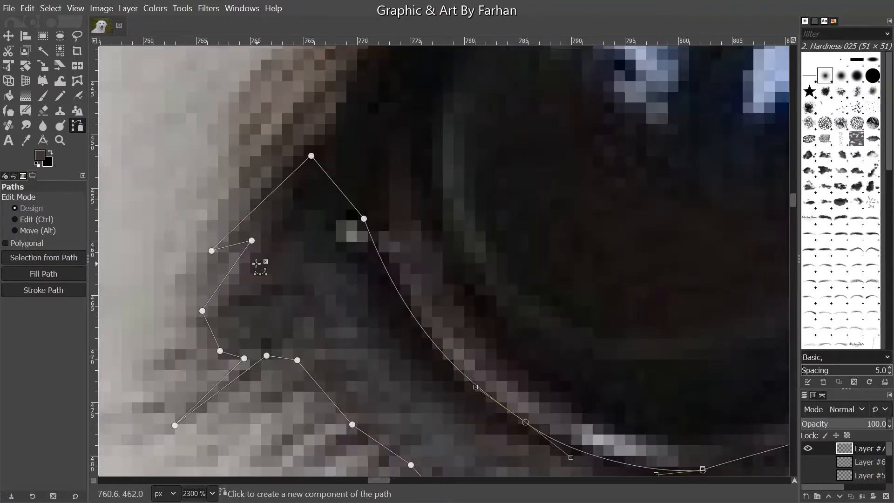
mouse_move(259, 205)
left_mouse_down()
mouse_move(257, 223)
mouse_move(255, 215)
left_mouse_up()
left_click_drag(237, 275, 320, 209)
left_click_drag(349, 311, 259, 126)
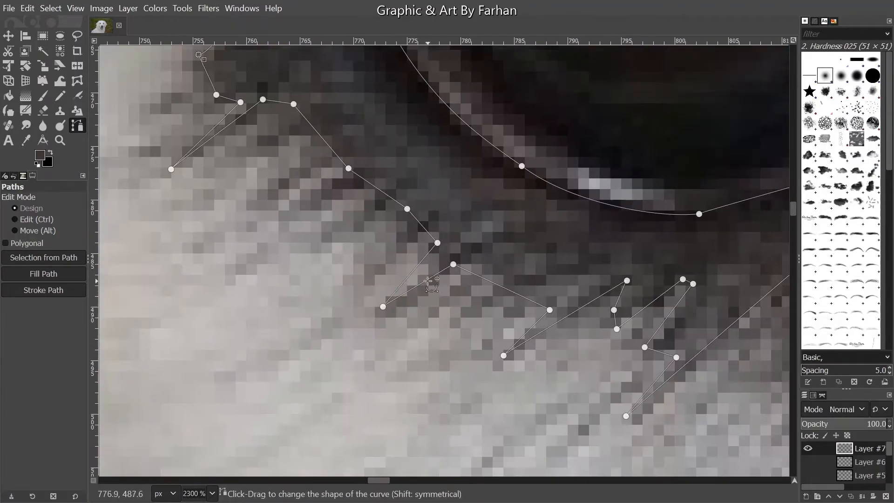
left_click_drag(418, 283, 435, 298)
left_click_drag(411, 273, 215, 242)
left_click_drag(379, 263, 383, 267)
Swap the foreground and background colours and stroke the fur path below the eye with a 2 px solid black line
scroll(439, 292, "down", 4)
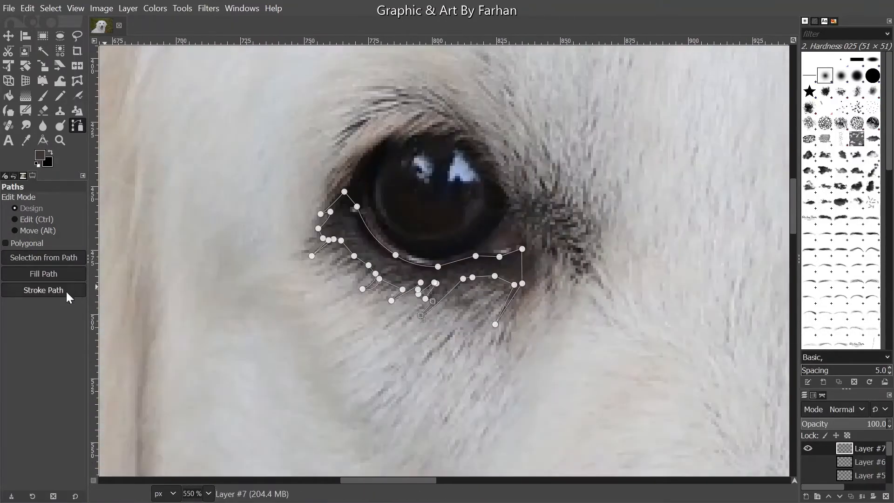
left_click(43, 289)
left_click(167, 200)
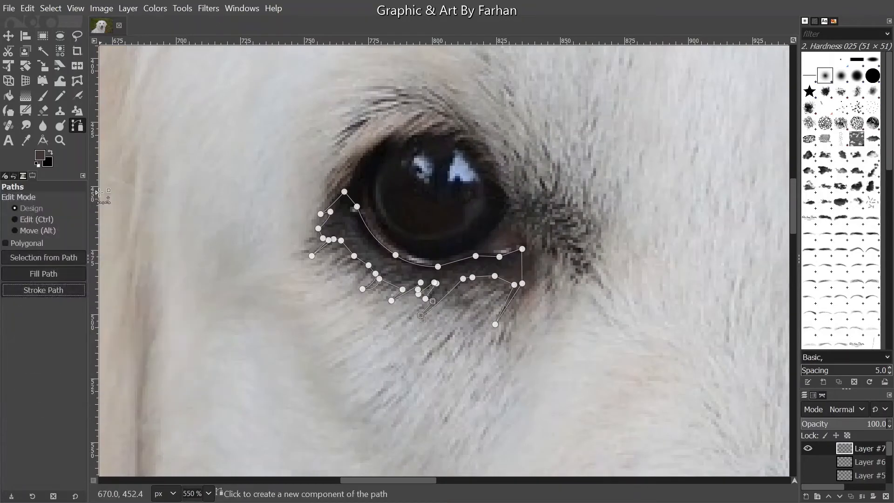
left_click(50, 152)
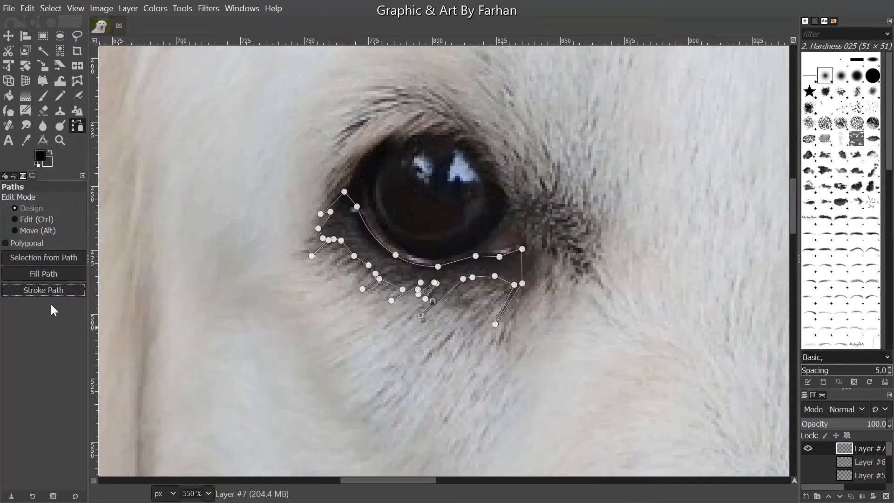
left_click(44, 290)
left_click(112, 410)
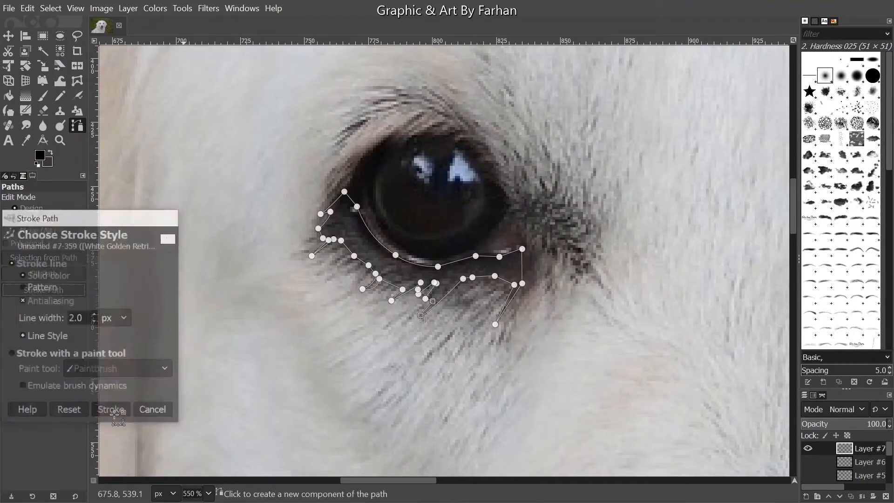
Sample dark grey 343235 from the eye fur as the background colour, swap it to the foreground and fill the fur path with it
left_click(48, 161)
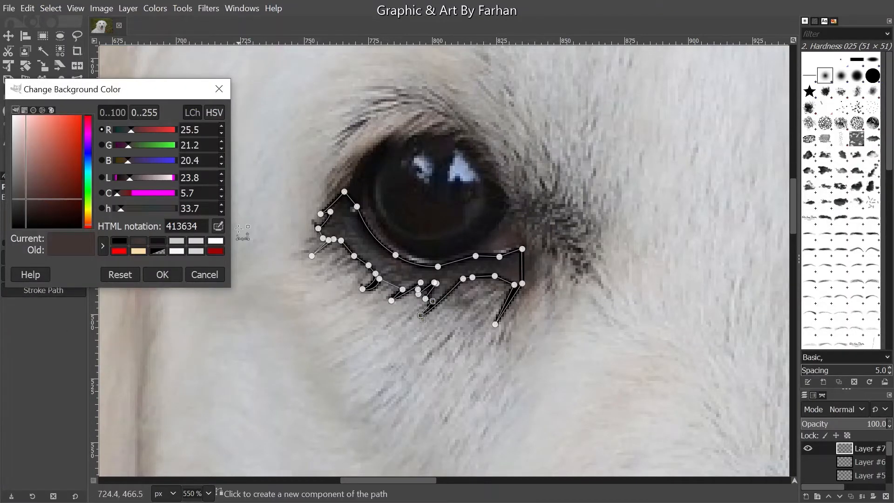
left_click(348, 220)
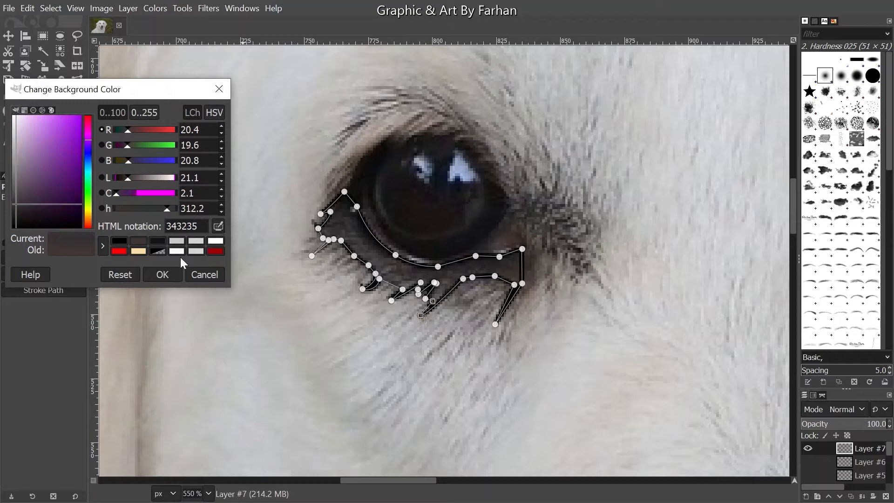
left_click(163, 275)
left_click(40, 276)
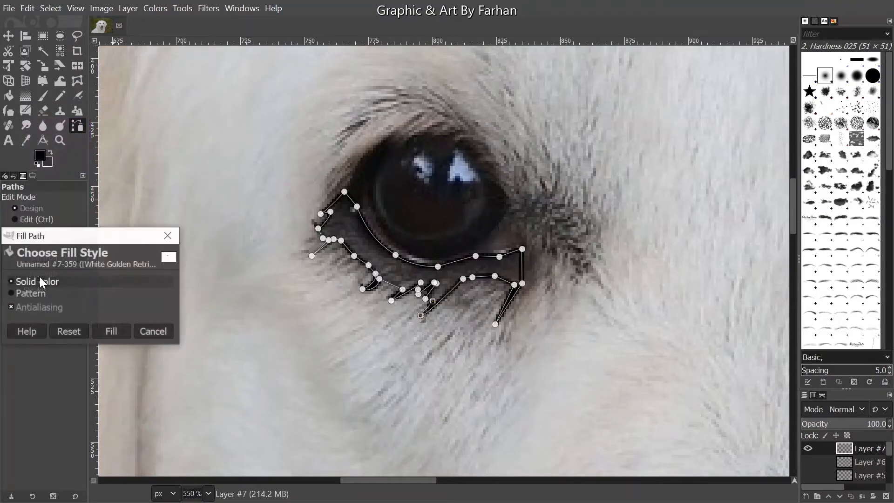
left_click(151, 331)
left_click(50, 153)
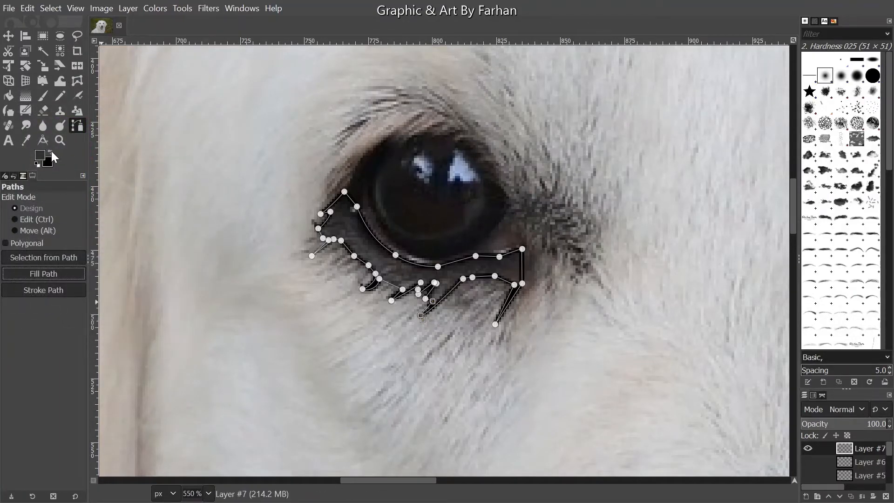
left_click(42, 274)
left_click(116, 330)
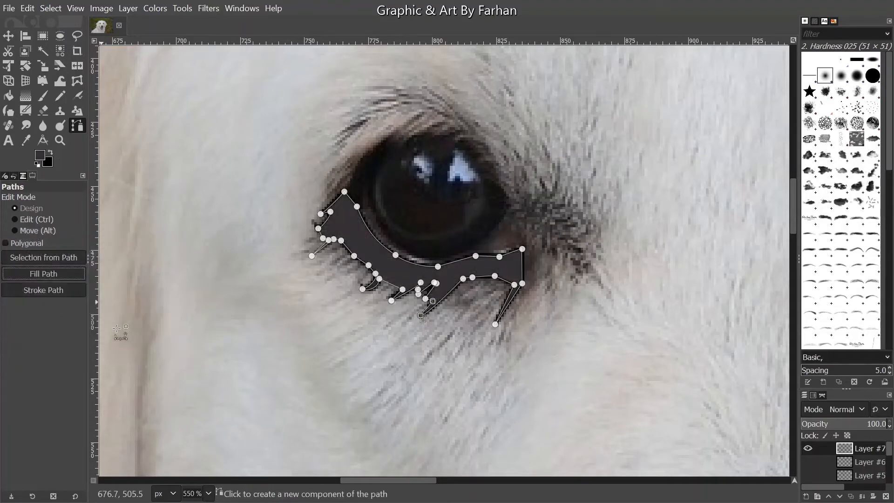
Hide Layer #7 and add a new 1920 × 1280 px layer filled with transparency
left_click(8, 36)
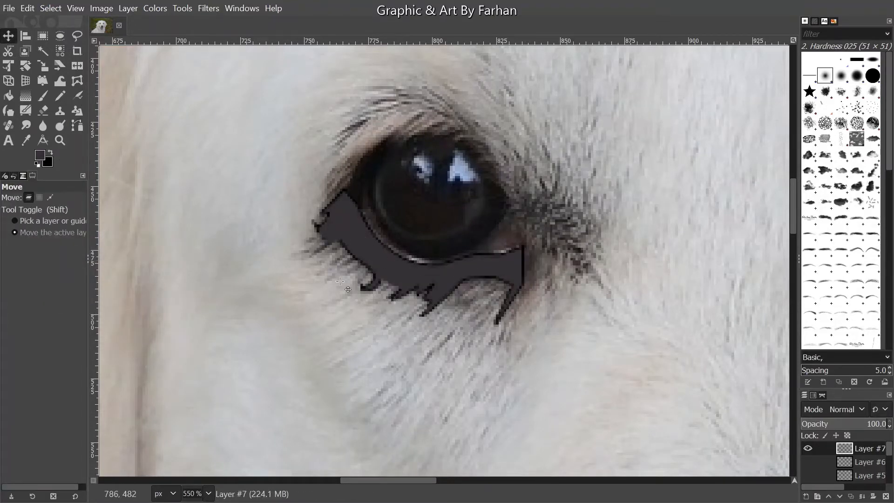
scroll(302, 278, "down", 4)
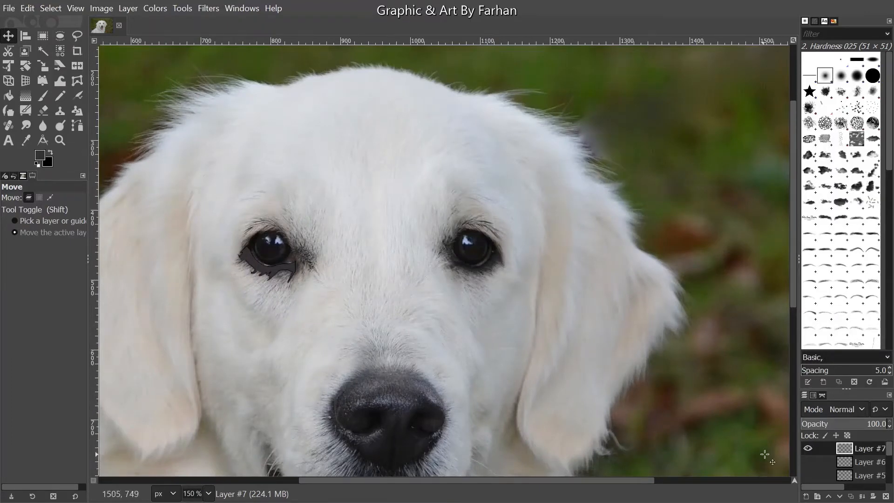
left_click(807, 448)
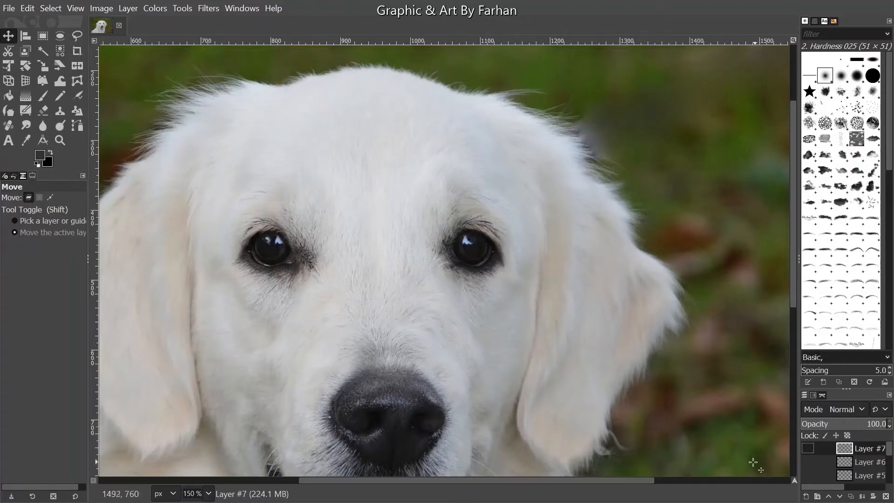
left_click(806, 496)
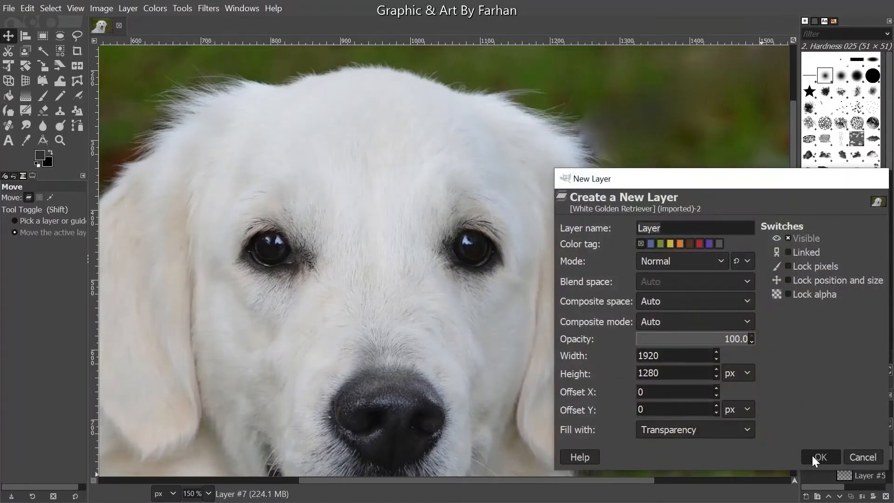
left_click(814, 455)
Start a path around the right-hand eyeball with anchors from its inner edge over the top
left_click(77, 126)
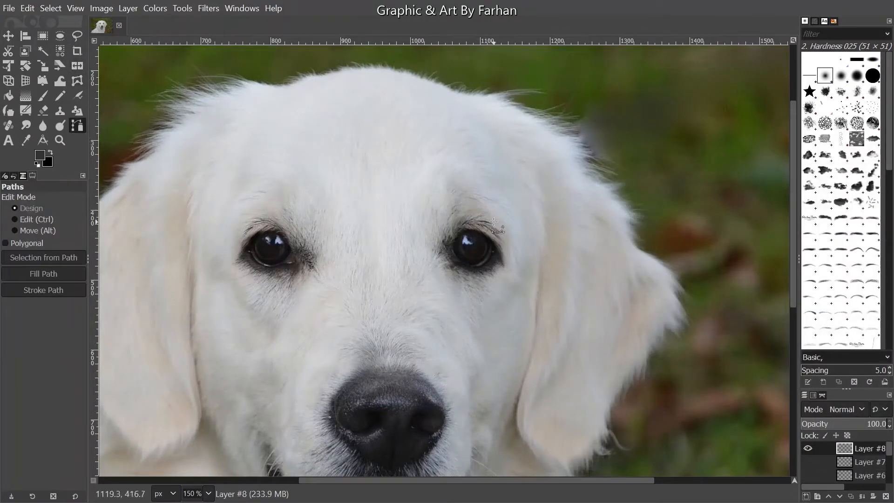
scroll(480, 252, "up", 2, "ctrl")
scroll(479, 274, "up", 1, "ctrl")
scroll(431, 172, "down", 5)
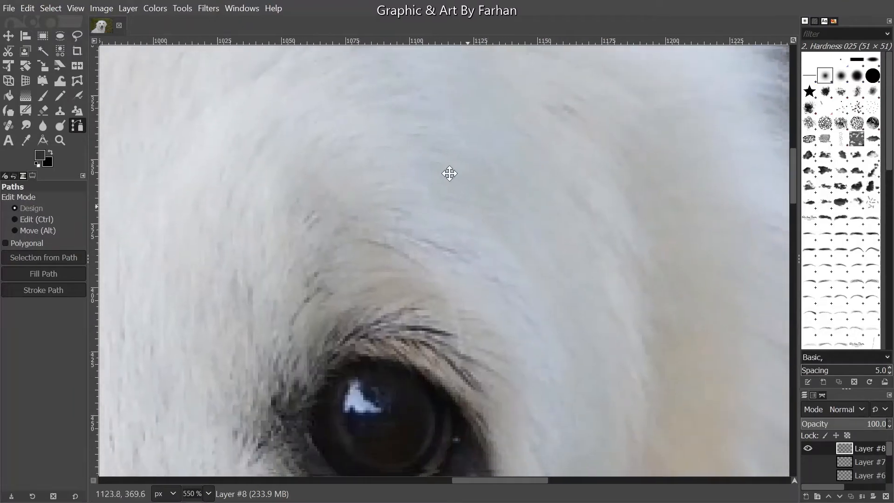
scroll(376, 283, "up", 1, "ctrl")
scroll(336, 297, "up", 1, "ctrl")
left_click_drag(313, 186, 373, 147)
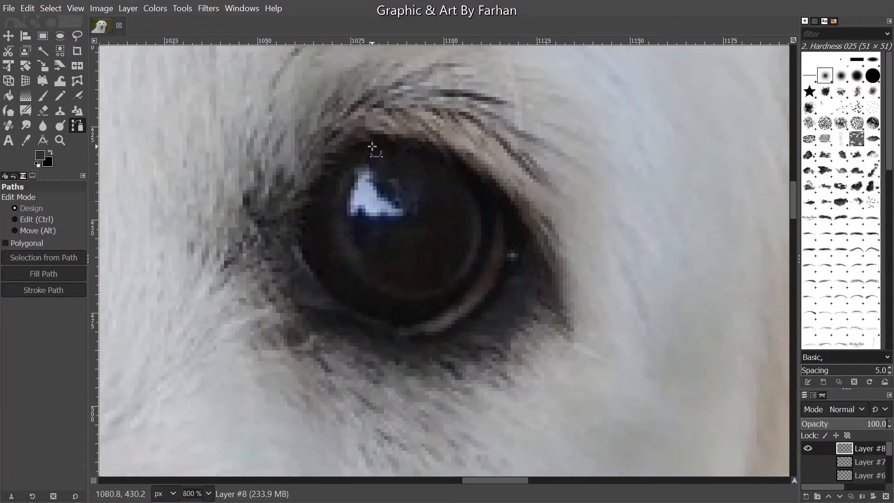
left_click(303, 236)
scroll(303, 208, "up", 1)
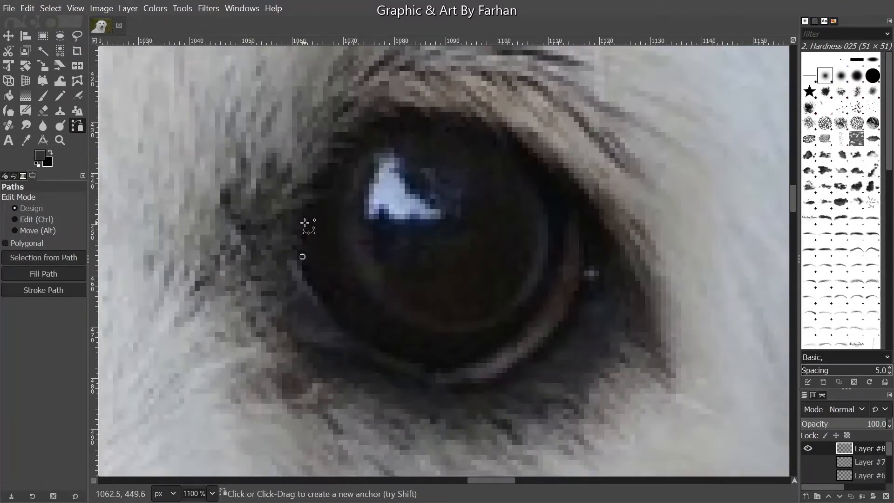
left_click(501, 148)
Continue the eyeball path down the outer side and around the bottom, and close it at its starting anchor
left_click(549, 216)
left_click(510, 342)
left_click_drag(510, 342, 541, 292)
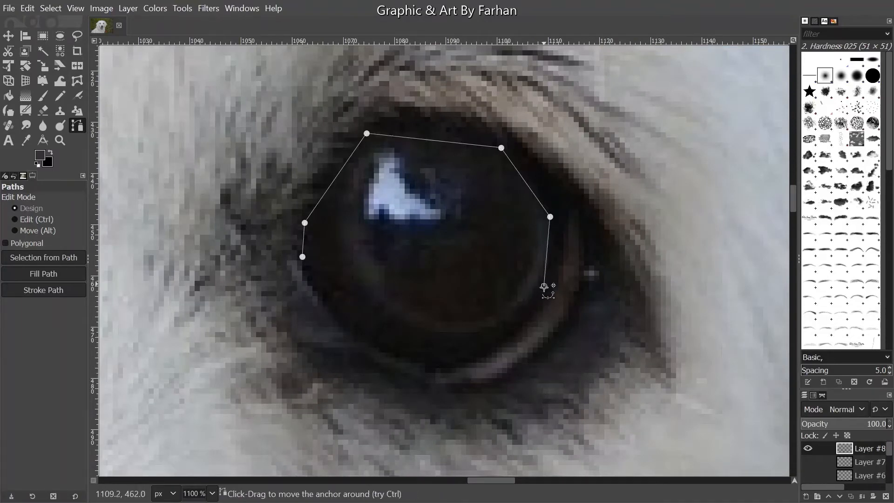
left_click(436, 367)
left_click(329, 306)
left_click(302, 257, "ctrl")
Bend the eyeball path's upper segments and adjust their handles to follow the round upper edge of the eye
scroll(326, 240, "up", 1)
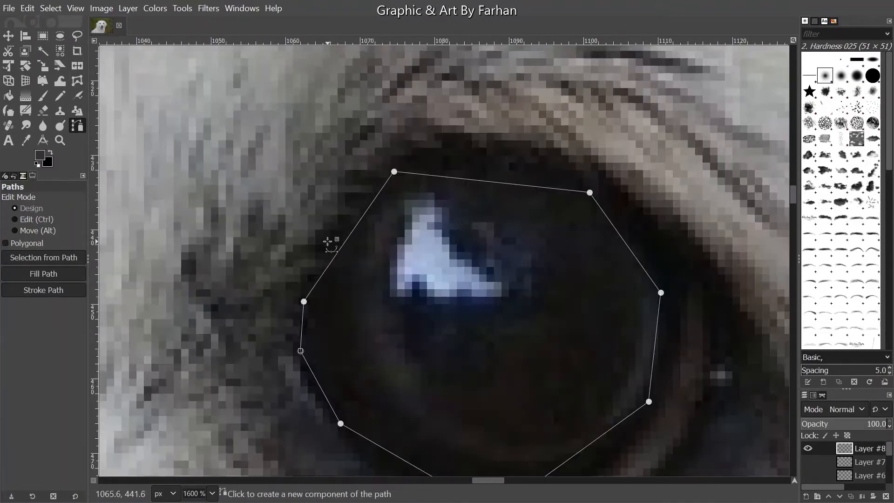
left_click_drag(349, 236, 342, 232)
left_click_drag(295, 296, 313, 233)
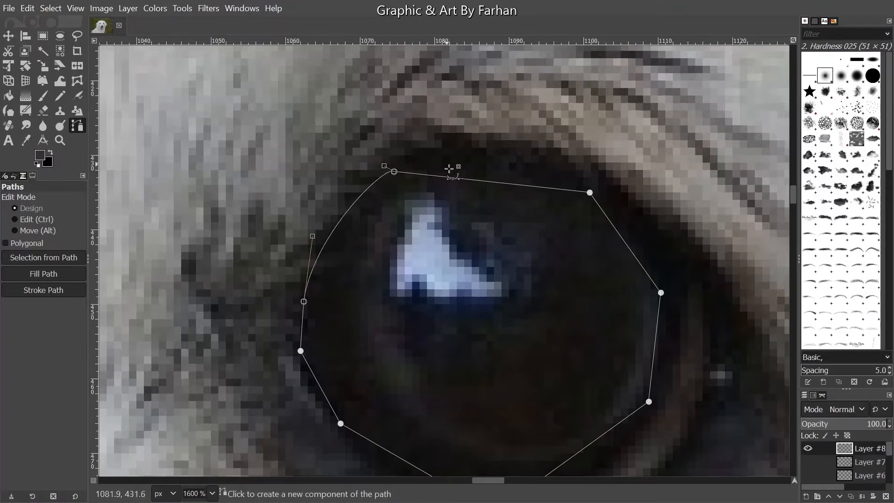
left_click_drag(442, 176, 450, 153)
left_click_drag(411, 118, 455, 133)
left_click_drag(383, 166, 378, 178)
left_click_drag(618, 232, 629, 224)
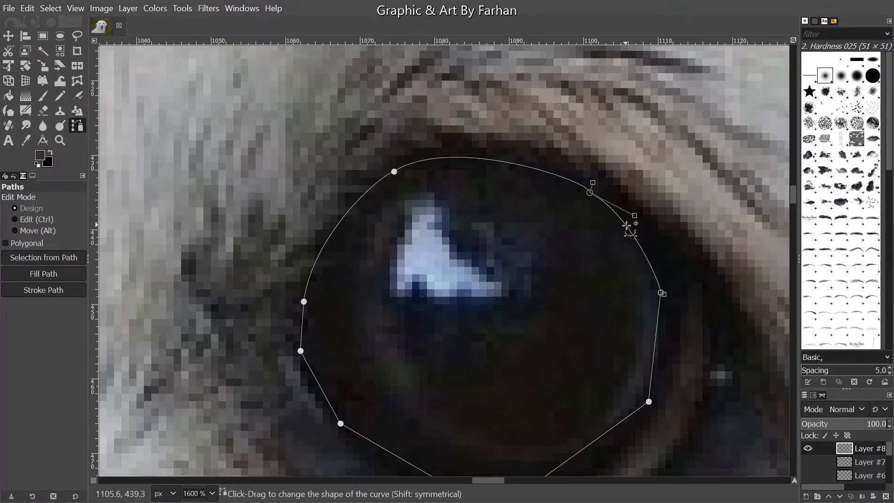
Curve the eyeball path's outer and bottom segments to match the eye's lower edge
scroll(629, 224, "down", 3)
left_click_drag(577, 202, 590, 198)
left_click_drag(536, 290, 538, 314)
left_click_drag(571, 334, 553, 320)
left_click_drag(387, 360, 340, 366)
left_click_drag(455, 358, 482, 357)
Refine the segments along the eyeball's lower inner edge, undoing one bend of the bottom curve
left_click_drag(361, 367, 333, 347)
key("ctrl+z")
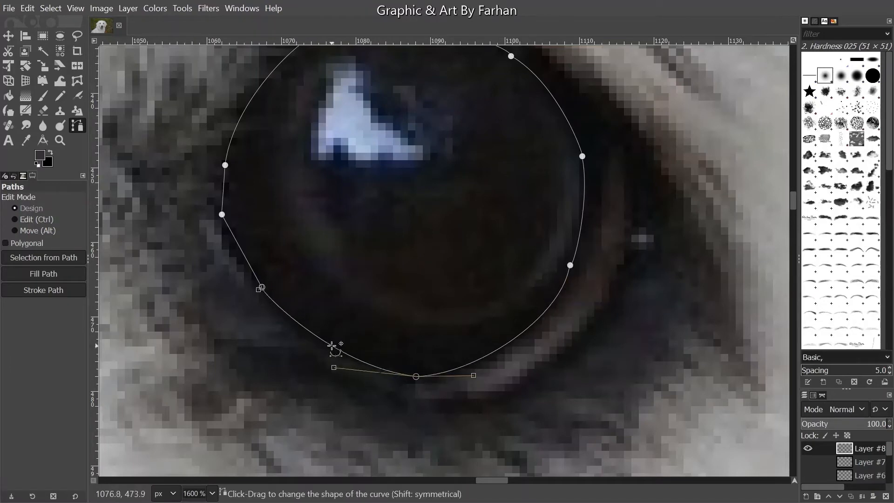
scroll(333, 347, "up", 1)
left_click_drag(268, 283, 266, 283)
left_click_drag(251, 225, 255, 224)
Set the foreground colour to black (000000) and stroke the eyeball path with a 2 px solid line
scroll(278, 212, "down", 2, "ctrl")
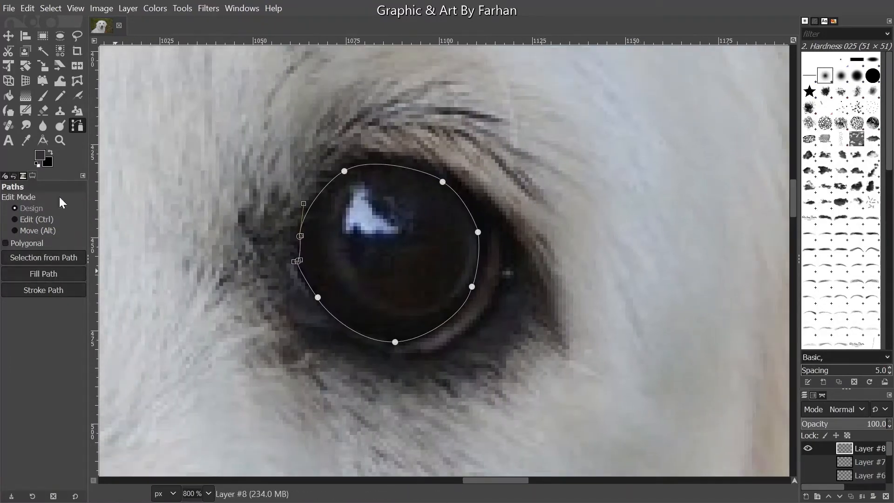
left_click(43, 157)
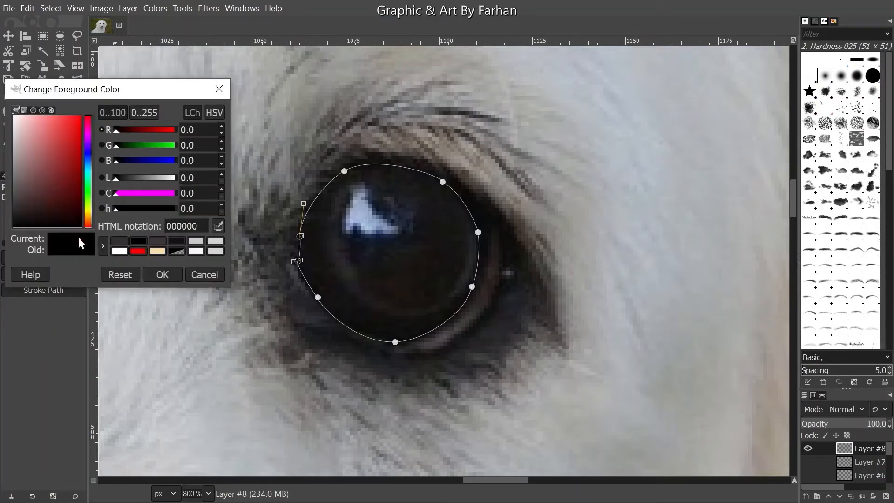
left_click(164, 275)
left_click(65, 292)
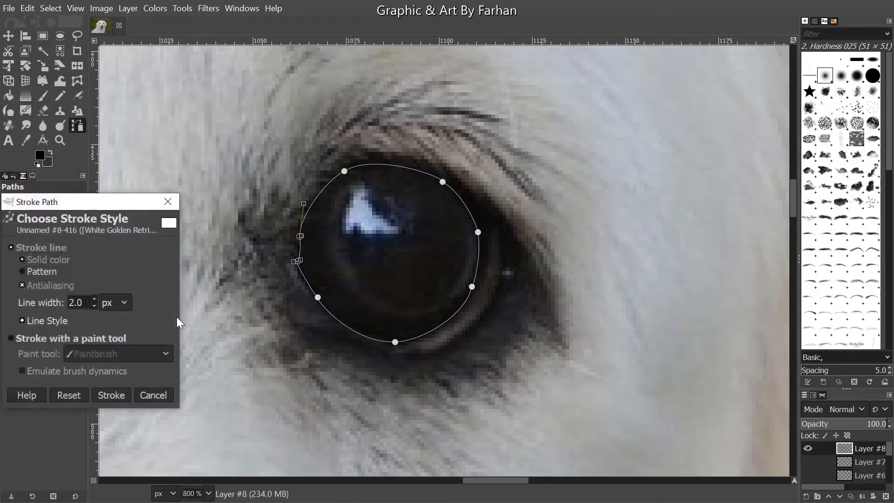
left_click(113, 396)
Sample the dark brown of the iris as the background colour, swap it to the foreground and fill the eyeball path with it
left_click(46, 161)
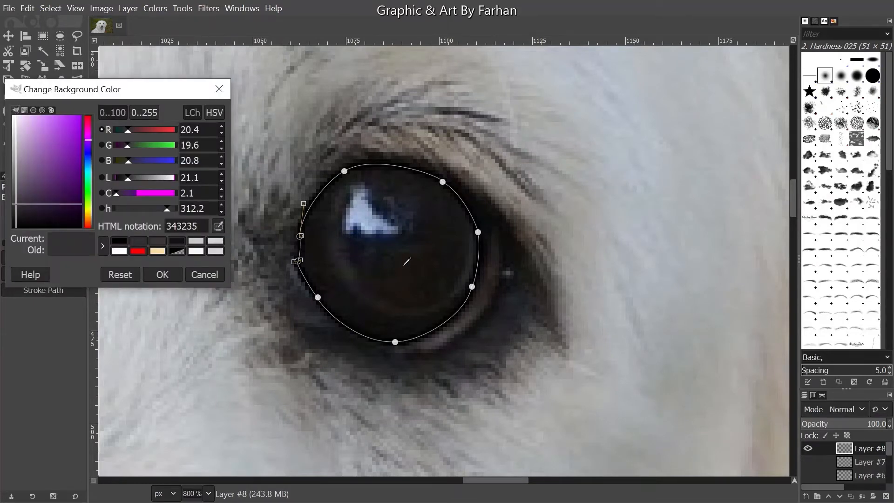
left_click(162, 274)
left_click(40, 270)
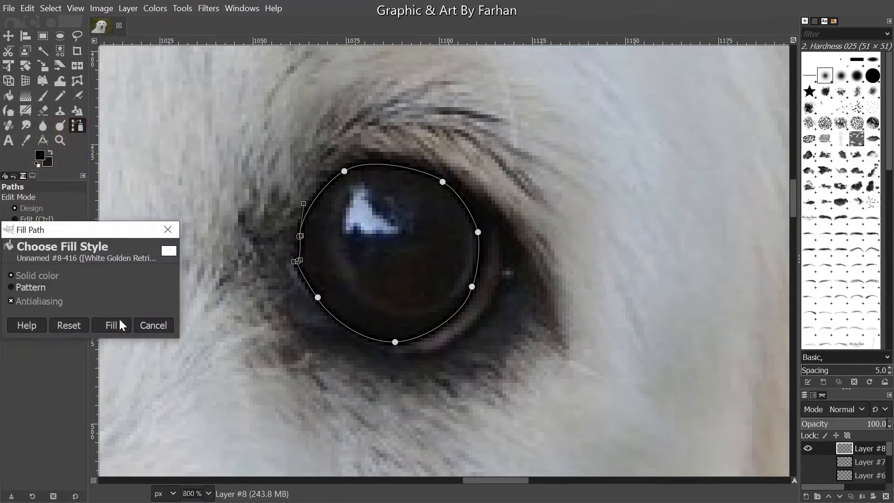
left_click(153, 326)
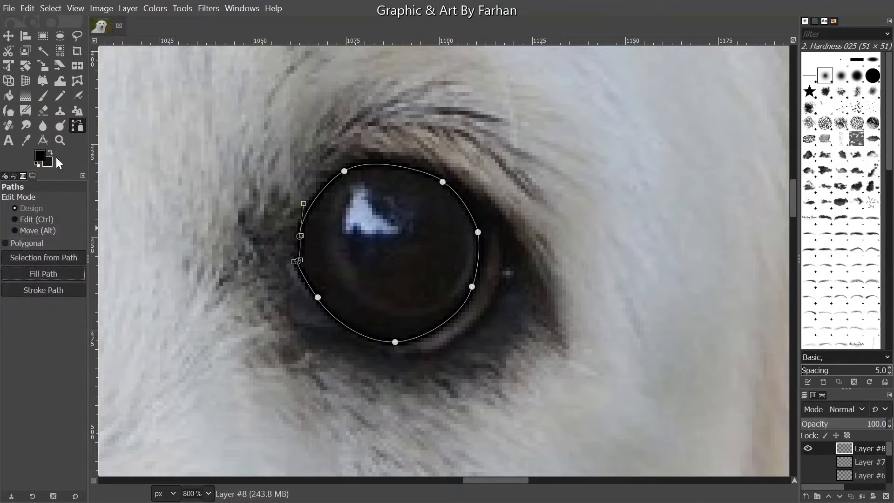
left_click(64, 275)
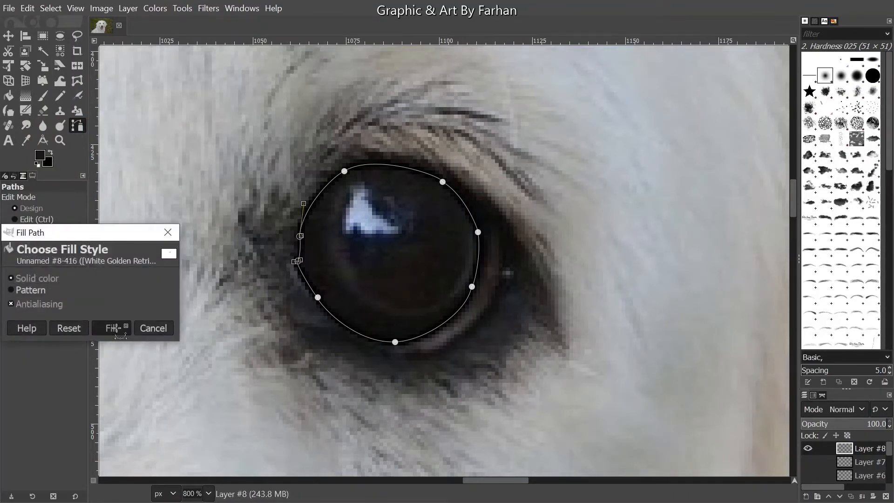
left_click(113, 328)
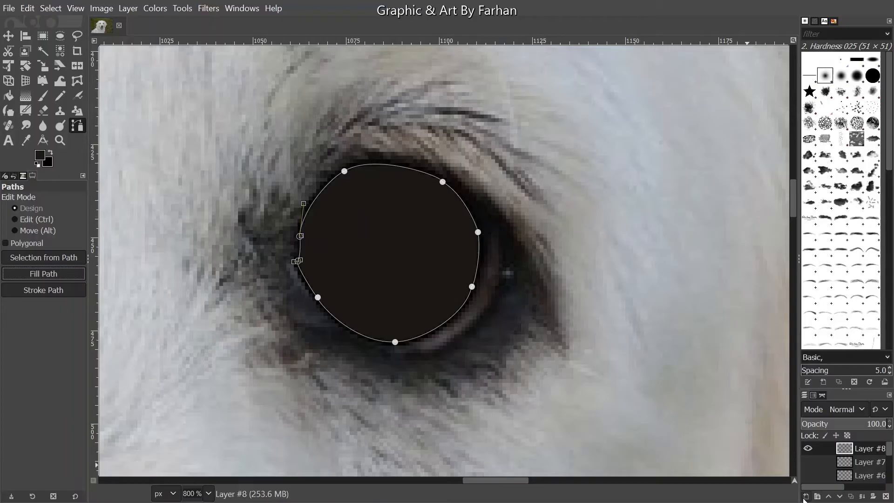
Draw a circular selection about 24 × 24 px at the centre of the filled eyeball and show Layer #5
left_click(60, 35)
left_click_drag(389, 251, 434, 296)
scroll(459, 307, "down", 1, "ctrl")
scroll(459, 308, "down", 4, "ctrl")
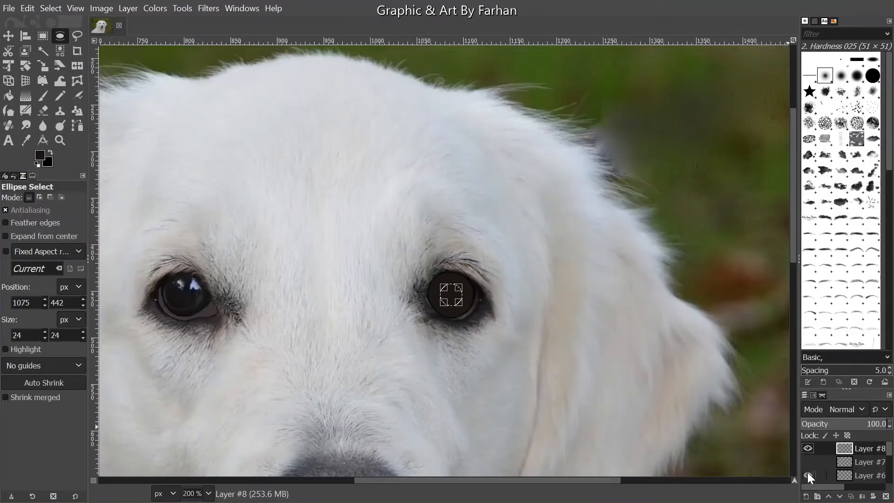
scroll(807, 472, "down", 1)
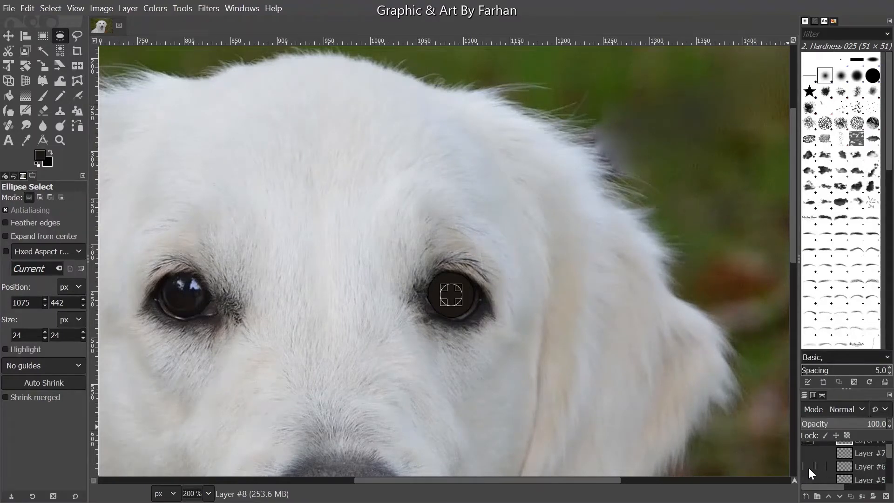
left_click(809, 478)
Move the circular selection onto the left-hand eye's black pupil and enlarge it to 26 × 26 px to match
scroll(267, 289, "up", 2, "ctrl")
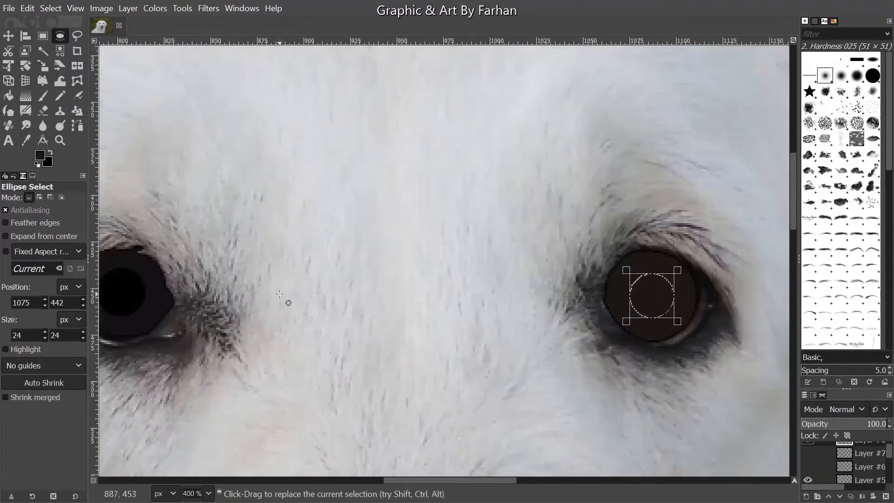
scroll(615, 294, "left", 3)
left_click_drag(774, 299, 299, 276)
scroll(251, 292, "up", 4, "ctrl")
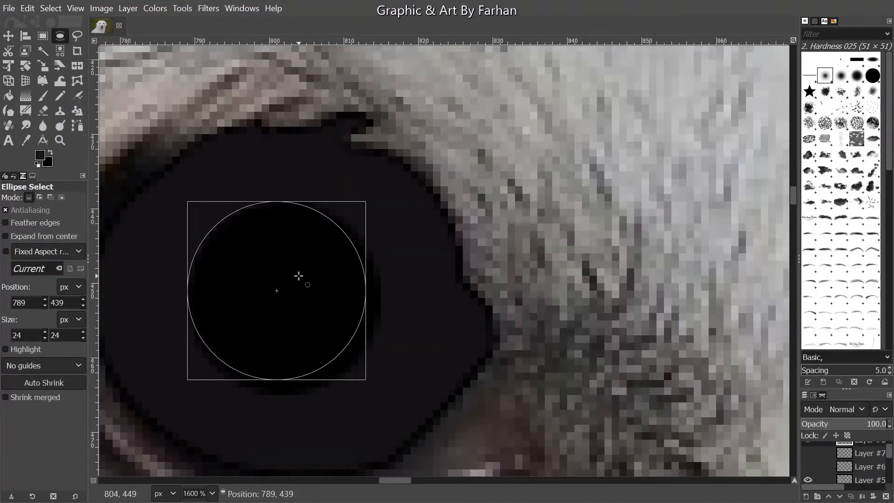
left_click_drag(351, 374, 365, 379)
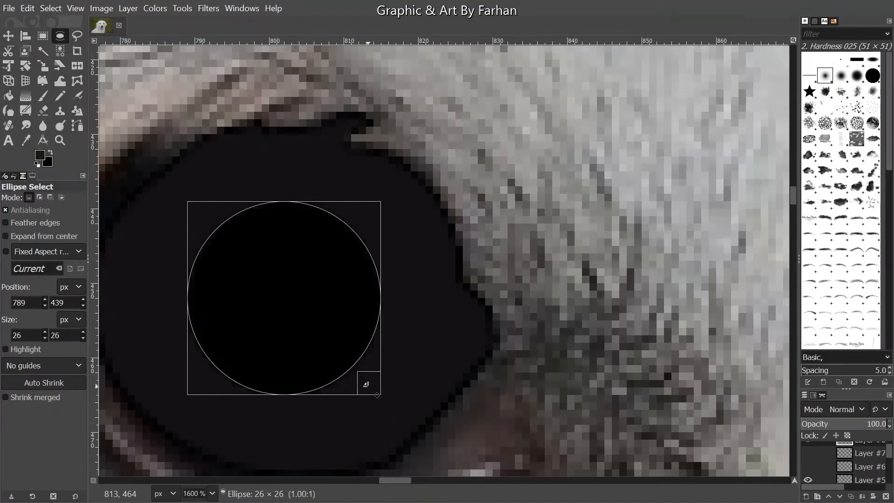
Move the 26 × 26 px circular selection onto the right-hand eyeball at position 1074, 441 and hide Layer #5
scroll(313, 280, "down", 5, "ctrl")
left_click_drag(526, 358, 431, 353)
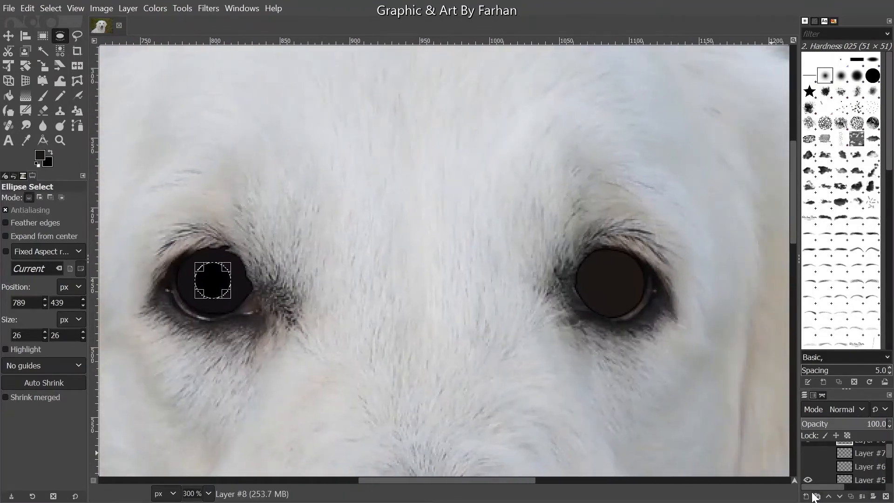
left_click_drag(224, 287, 612, 280)
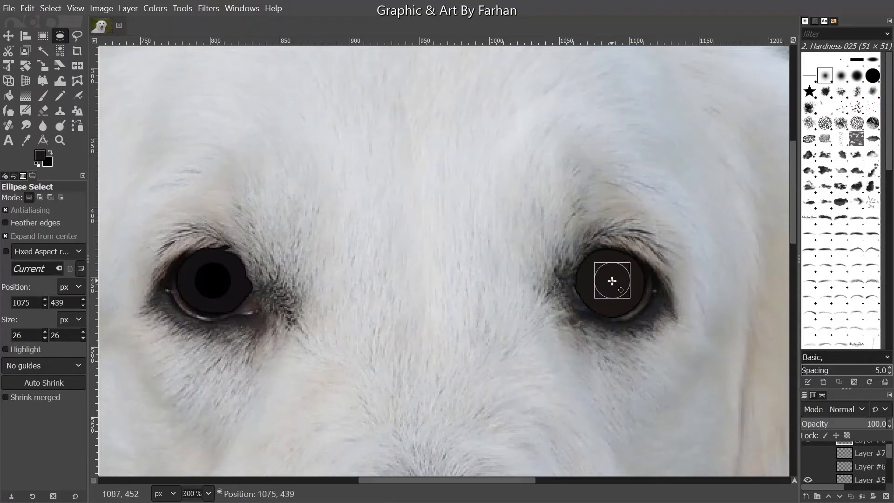
left_click(810, 475)
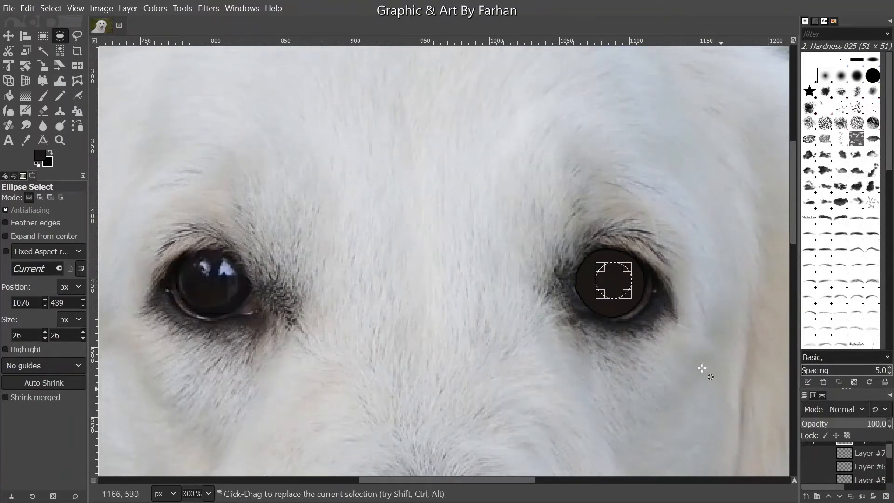
scroll(605, 275, "up", 4, "ctrl")
left_click_drag(552, 253, 518, 275)
scroll(540, 261, "up", 2, "ctrl")
scroll(518, 275, "down", 1, "ctrl")
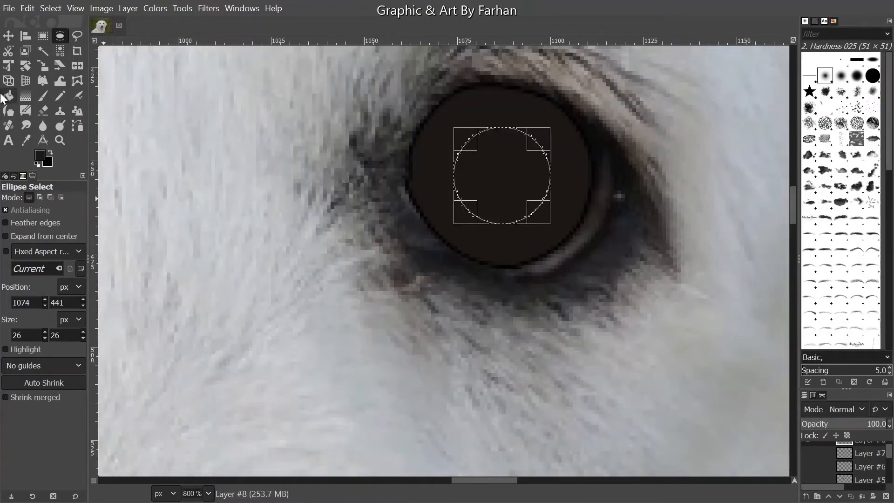
Fill the circular selection with the black background colour as the pupil, and clear the selection
left_click(27, 8)
left_click(68, 255)
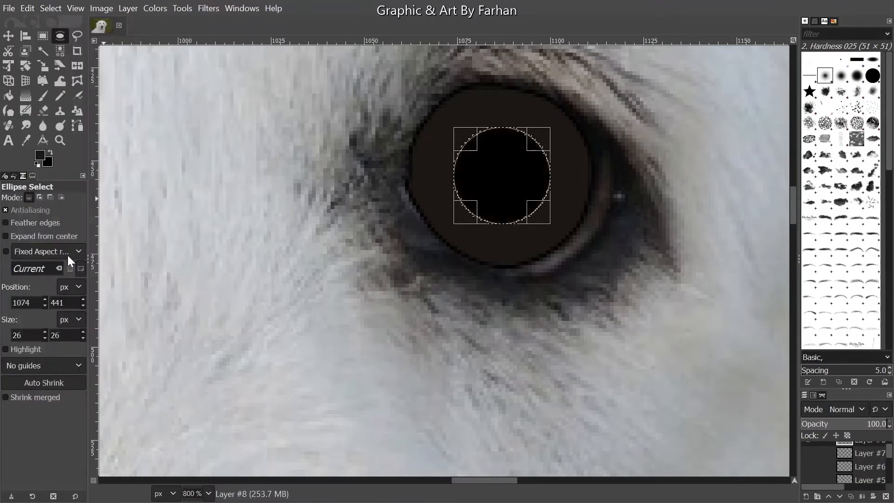
key("ctrl+shift+a")
scroll(518, 269, "down", 4, "ctrl")
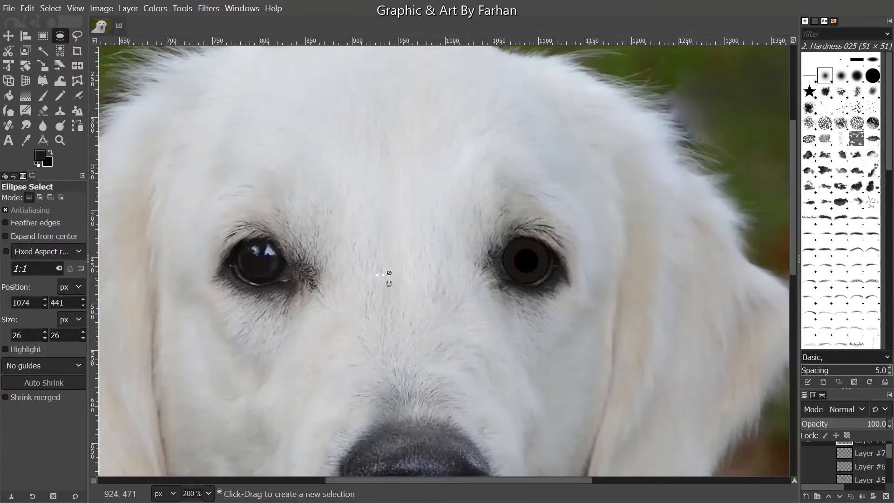
Hide Layer #8 and create a new layer above it
scroll(515, 278, "up", 1)
scroll(698, 379, "down", 2)
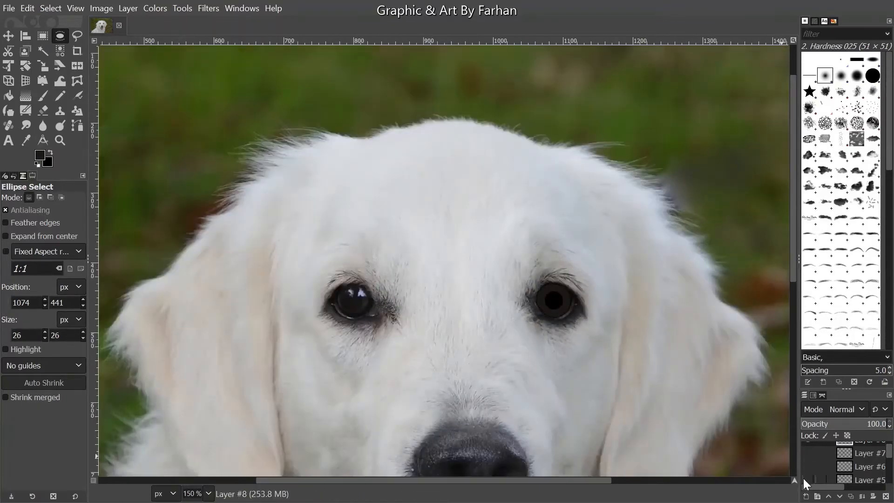
left_click(807, 480)
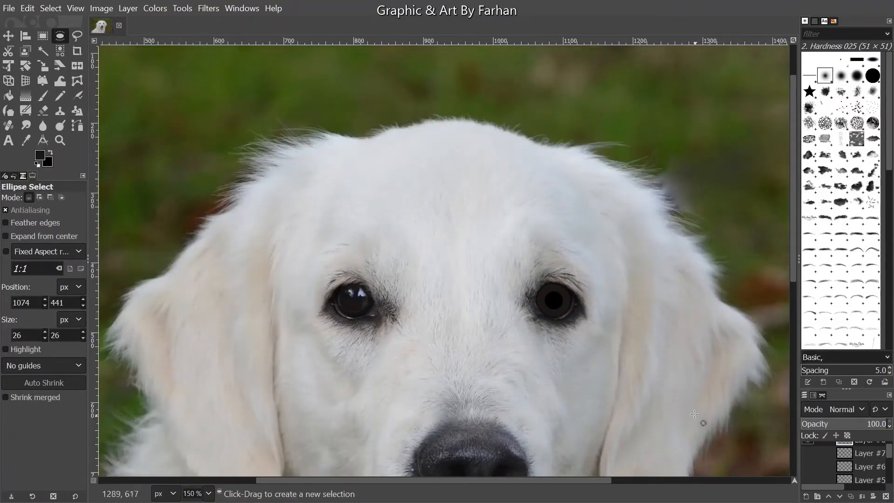
scroll(573, 322, "up", 4)
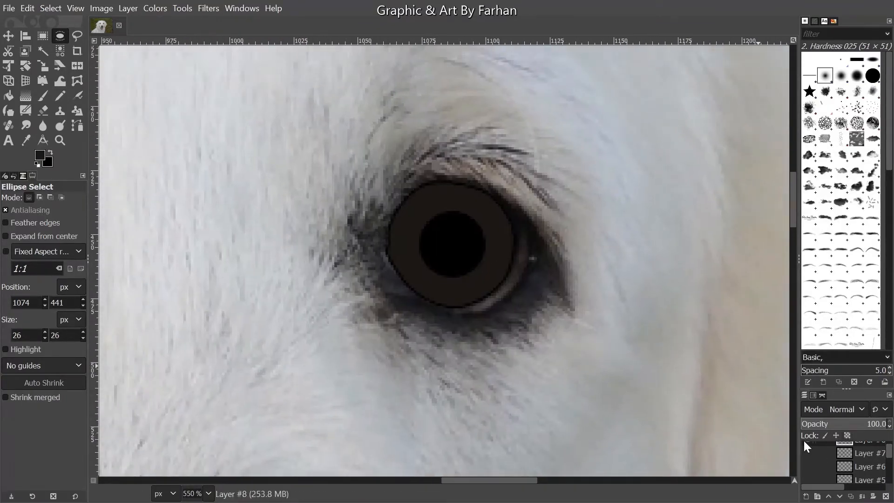
scroll(809, 449, "up", 1)
left_click(807, 448)
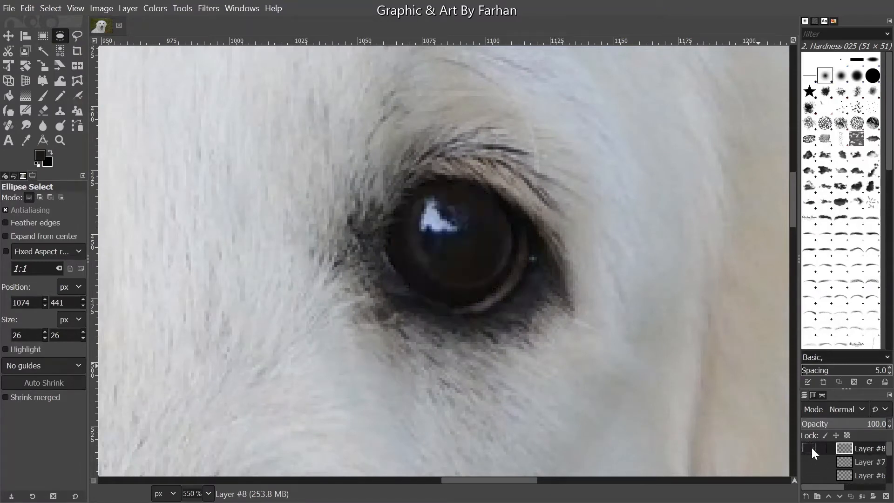
left_click(806, 497)
left_click(823, 460)
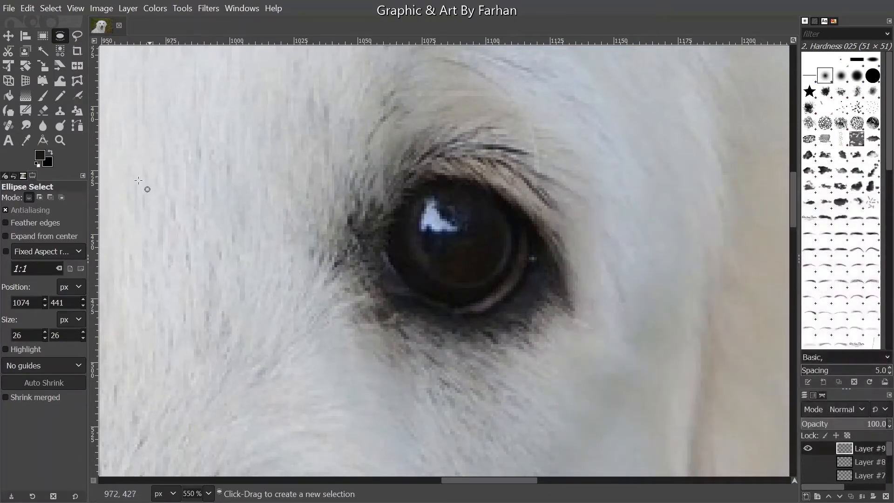
Trace a closed crescent-shaped path with straight segments along the lower rim of the right-hand eye
left_click(74, 129)
scroll(465, 242, "up", 3)
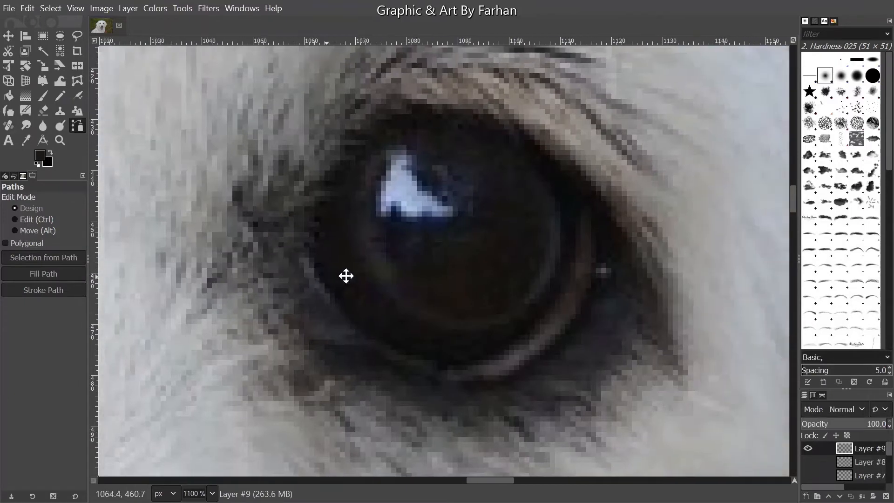
left_click(575, 191)
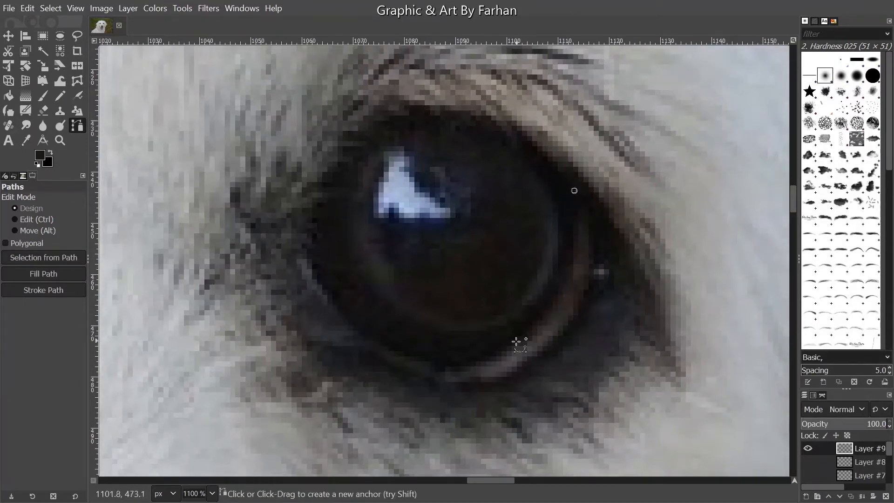
left_click_drag(516, 345, 568, 238)
left_click(521, 332)
left_click(439, 367)
left_click(349, 319)
left_click(308, 257)
left_click_drag(308, 290, 299, 312)
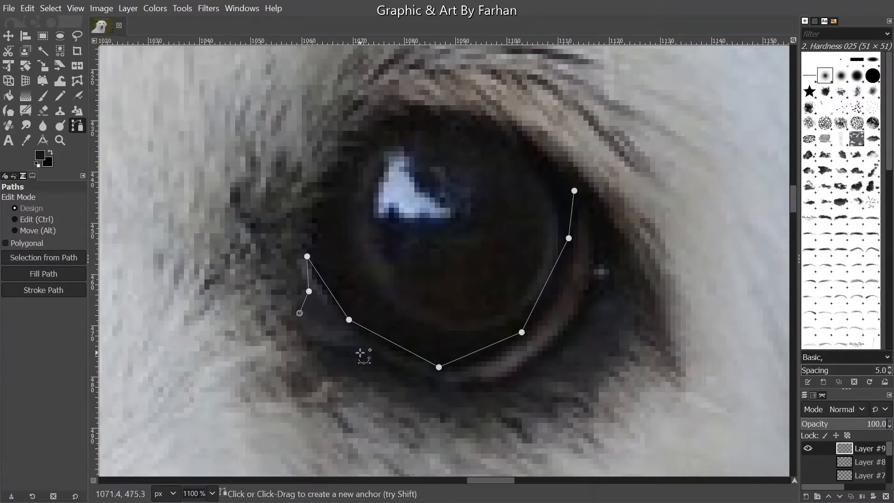
left_click(589, 289)
left_click(587, 209)
left_click(574, 190, "ctrl")
scroll(591, 193, "up", 3)
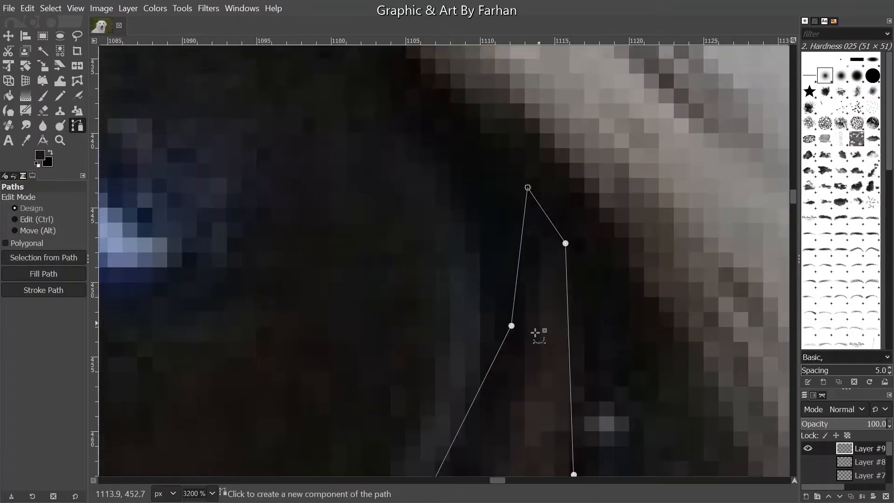
Bend the upper outer segments of the crescent path to follow the eye rim near its outer corner
left_click_drag(567, 319, 578, 319)
scroll(525, 203, "down", 2)
mouse_move(515, 287)
left_mouse_down()
mouse_move(502, 275)
mouse_move(515, 290)
left_mouse_up()
key("ctrl+z")
key("ctrl+z")
key("ctrl+y")
Curve the inner edge of the crescent path around the underside of the eyeball up to the inner corner
scroll(465, 370, "up", 2)
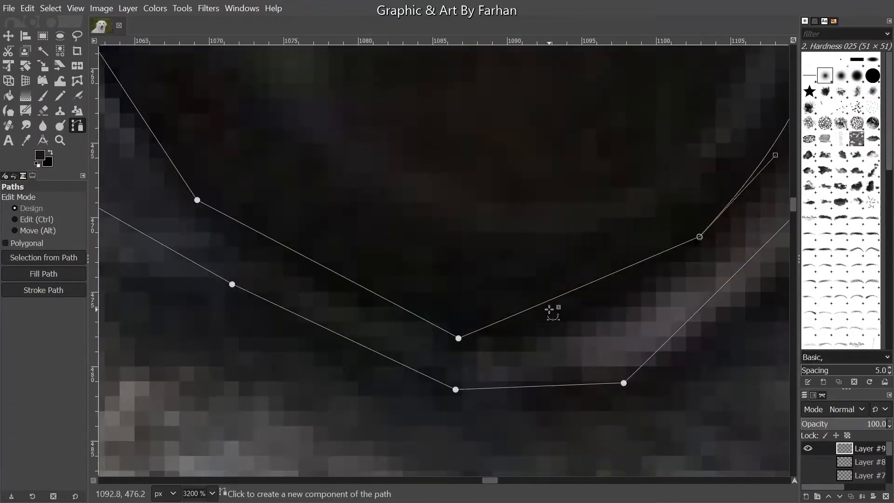
left_click_drag(481, 359, 568, 349)
left_click_drag(712, 248, 700, 237)
left_click_drag(372, 294, 432, 311)
left_click_drag(519, 371, 449, 345)
left_click_drag(268, 221, 304, 250)
left_click_drag(301, 279, 420, 451)
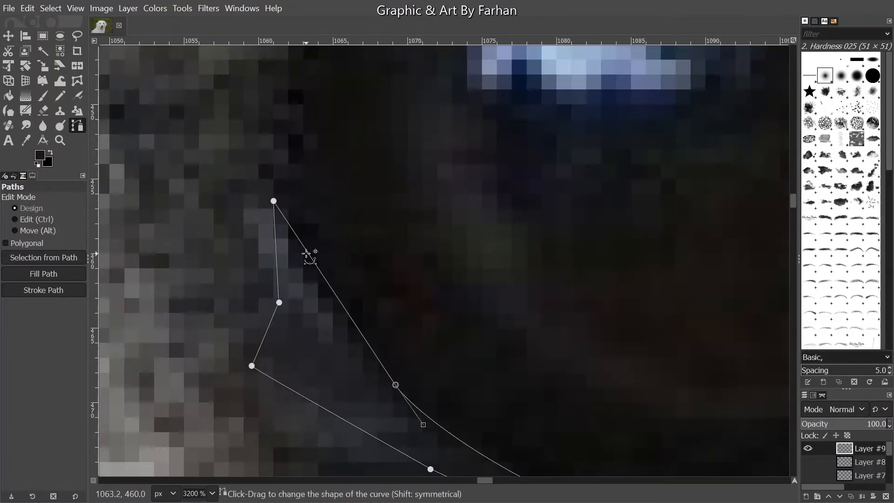
left_click_drag(308, 256, 306, 268)
Curve the outer edge of the crescent path and adjust its handles to follow the pale lower rim
scroll(410, 308, "down", 2)
left_click_drag(600, 253, 486, 404)
scroll(420, 473, "up", 1)
left_click_drag(420, 473, 479, 430)
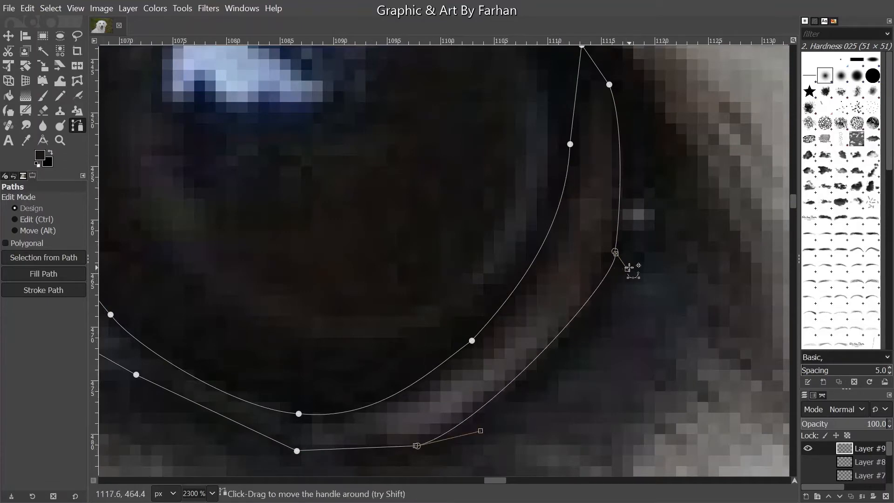
left_click_drag(626, 266, 599, 298)
left_click_drag(343, 454, 489, 383)
Swap the foreground colour to black and stroke the crescent path with a 2 px solid line
scroll(463, 371, "down", 2)
left_click(25, 292)
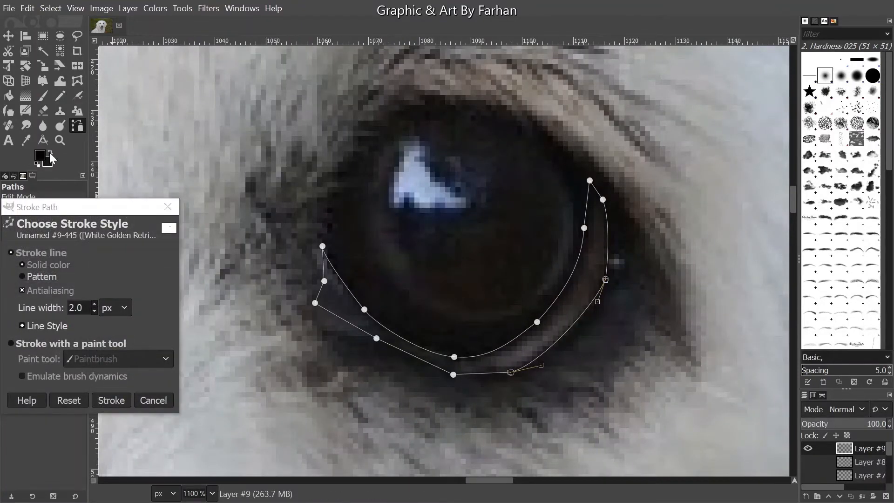
left_click(112, 400)
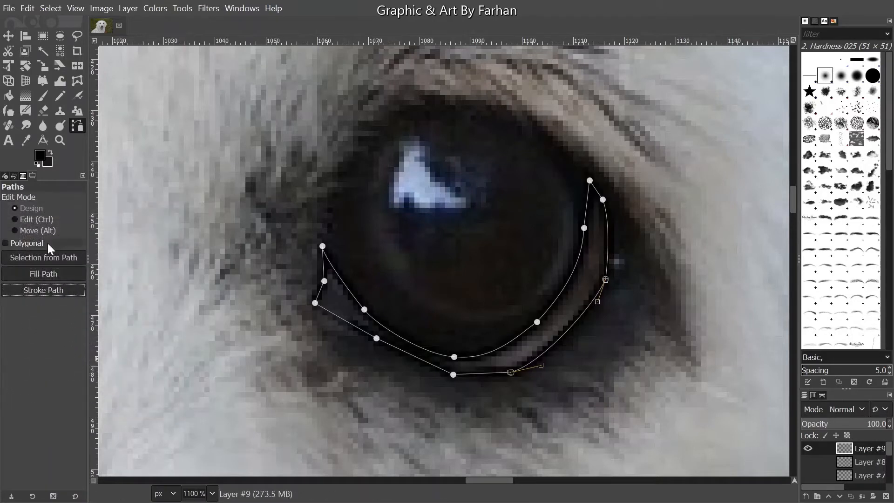
Sample the dark brownish grey of the lower eye rim as the foreground colour and fill the crescent path with it
left_click(41, 156)
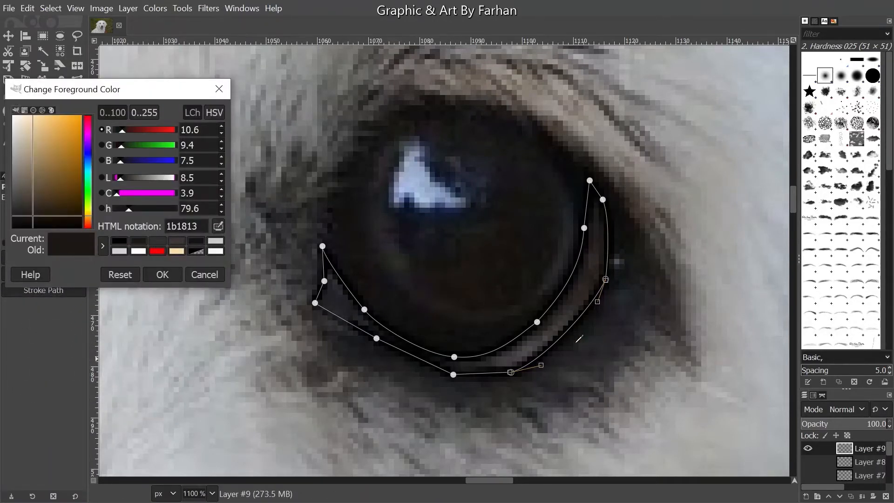
left_click(521, 345)
left_click(162, 274)
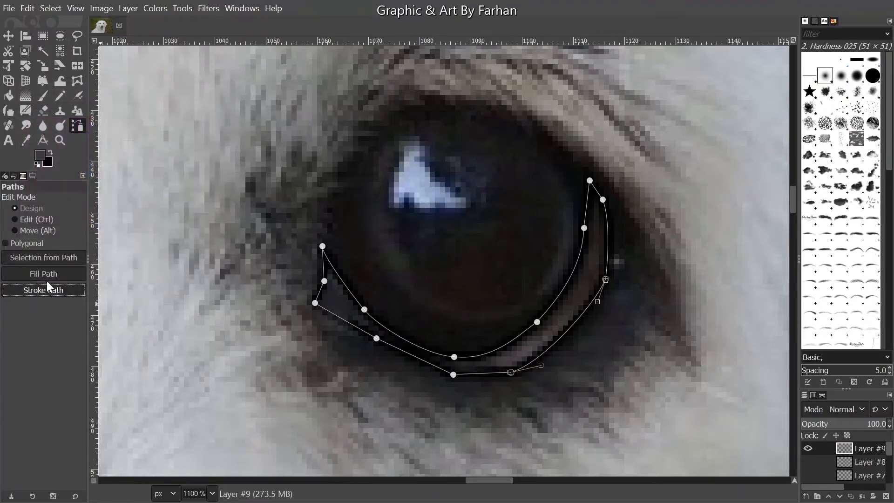
left_click(47, 275)
left_click(112, 331)
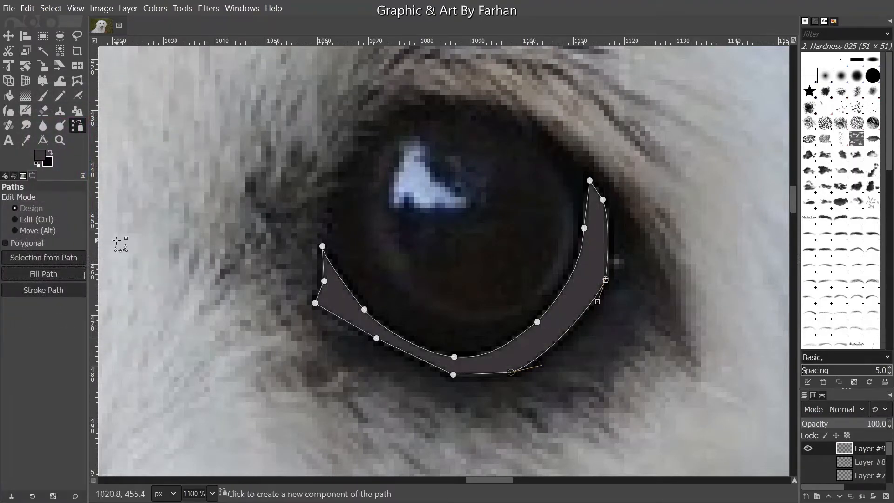
left_click(14, 36)
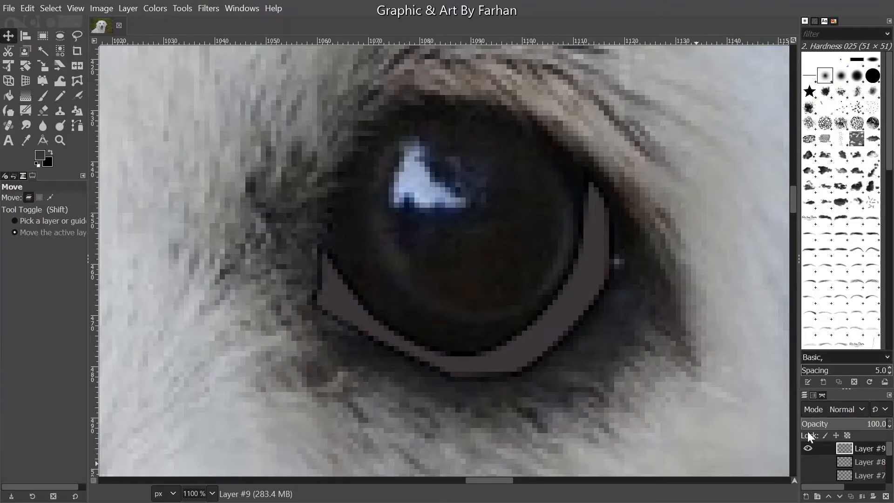
Hide Layer #9 and create a new transparent layer of 1920 × 1280 px
left_click(807, 448)
left_click(807, 496)
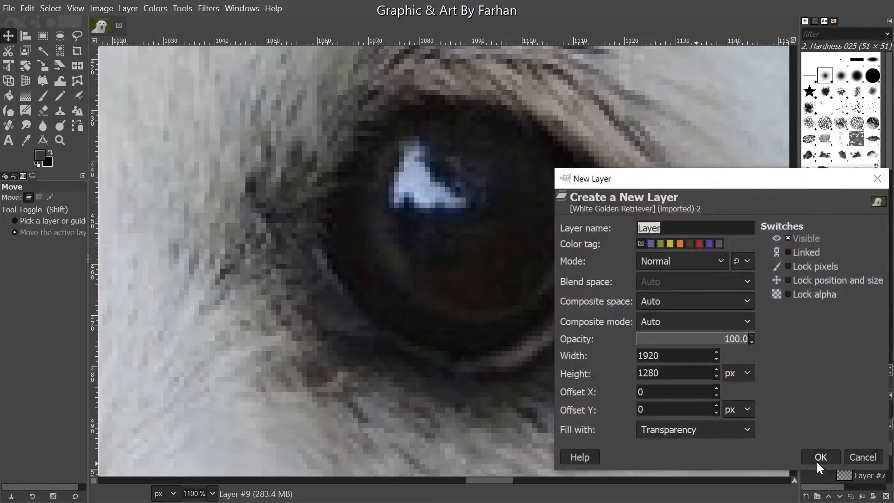
left_click(816, 457)
Trace a closed path around the dark skin beneath the right-hand eye, including the pointed hair tuft on its lower edge
key("b")
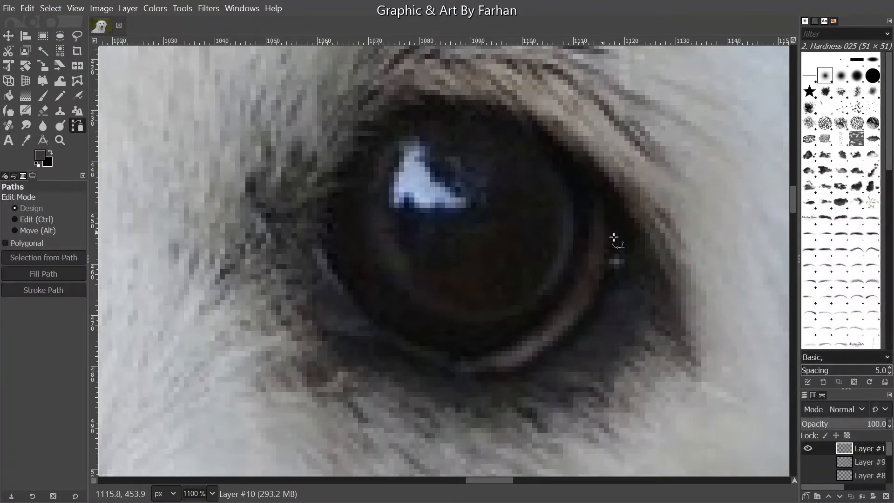
left_click(612, 196)
left_click(598, 293)
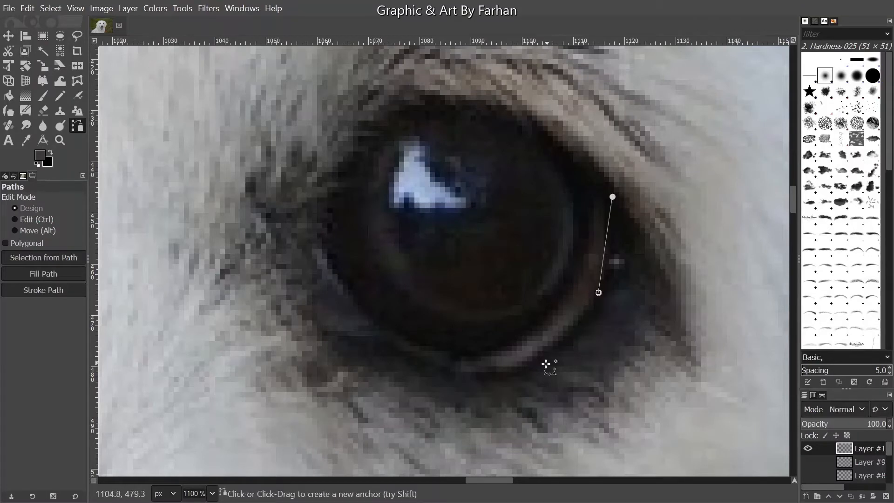
left_click(522, 366)
left_click(455, 372)
left_click(344, 368)
left_click(467, 411)
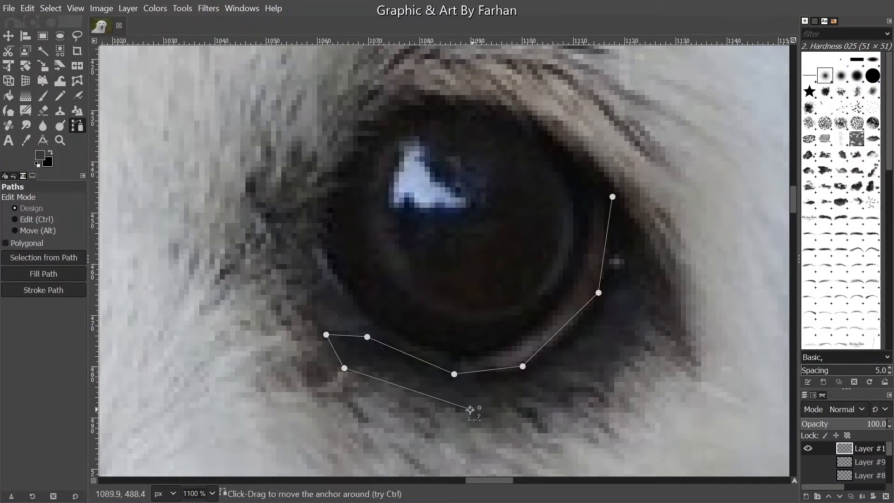
left_click(508, 410)
left_click(542, 433)
left_click(519, 408)
left_click(517, 395)
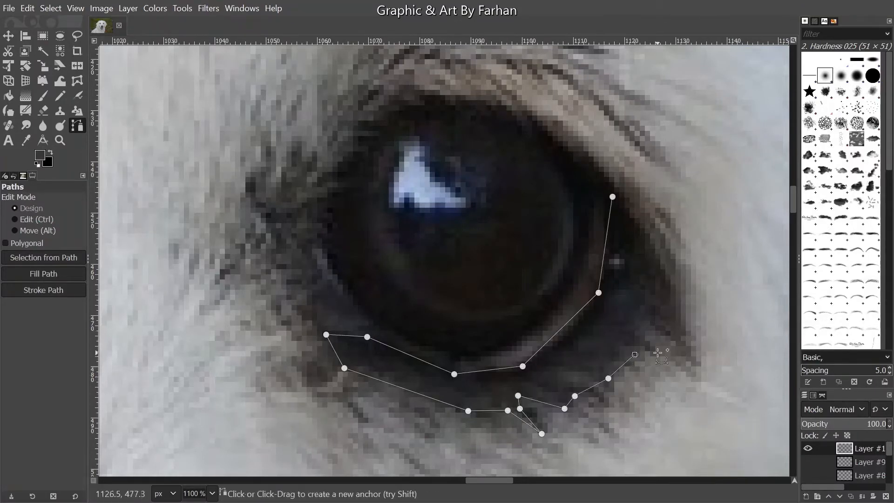
left_click(612, 196, "ctrl")
Curve the under-eye path's outer-corner segment and its upper edge to follow the eye rim
left_click_drag(644, 257, 659, 257)
scroll(588, 231, "up", 2)
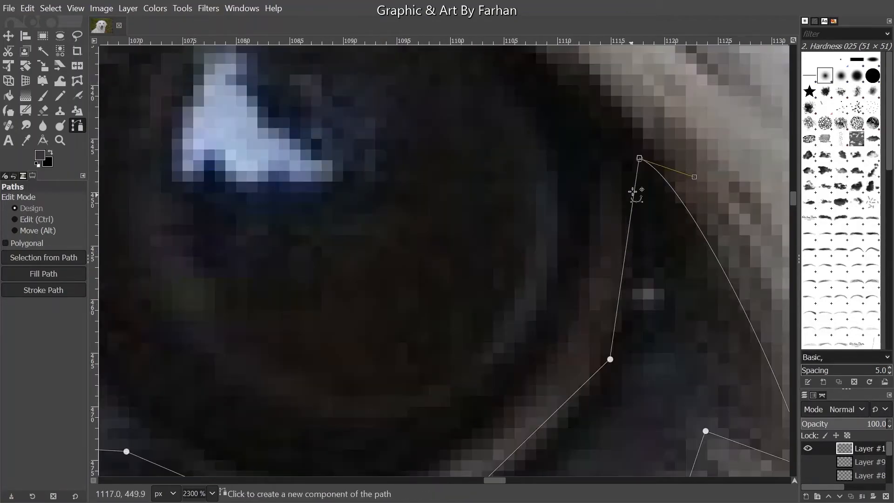
left_click_drag(630, 218, 643, 229)
left_click_drag(507, 442, 666, 323)
left_click_drag(511, 386, 512, 391)
Bend the under-eye path's segments around the pointed hair tuft and refine the outer-corner edge
scroll(205, 349, "down", 2)
scroll(332, 432, "up", 2)
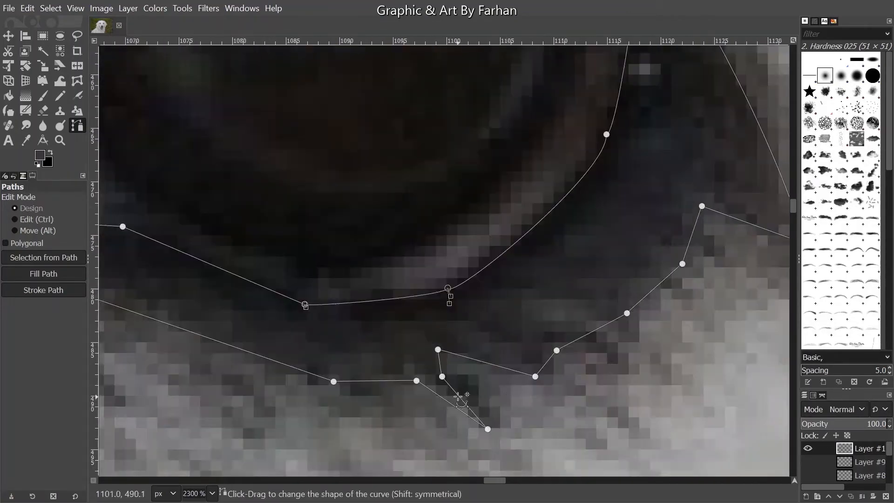
left_click_drag(459, 395, 477, 391)
left_click_drag(450, 404, 465, 398)
left_click_drag(749, 228, 670, 255)
scroll(675, 266, "down", 3)
left_click_drag(579, 228, 510, 263)
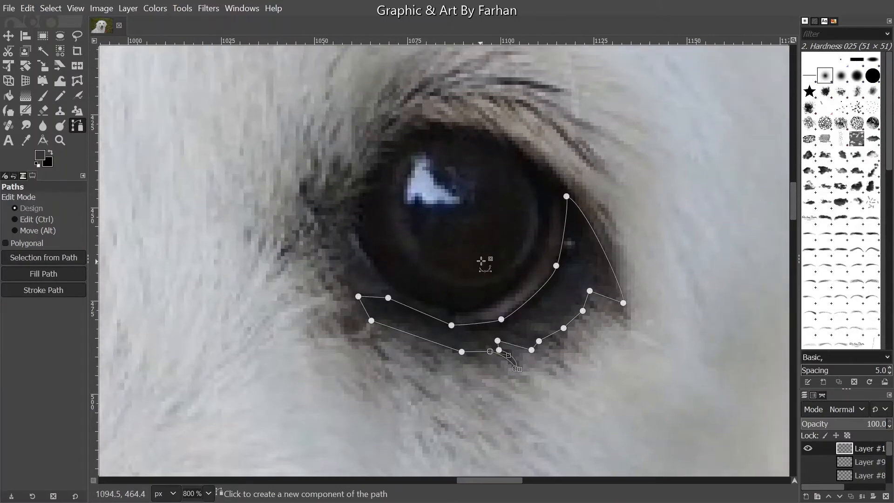
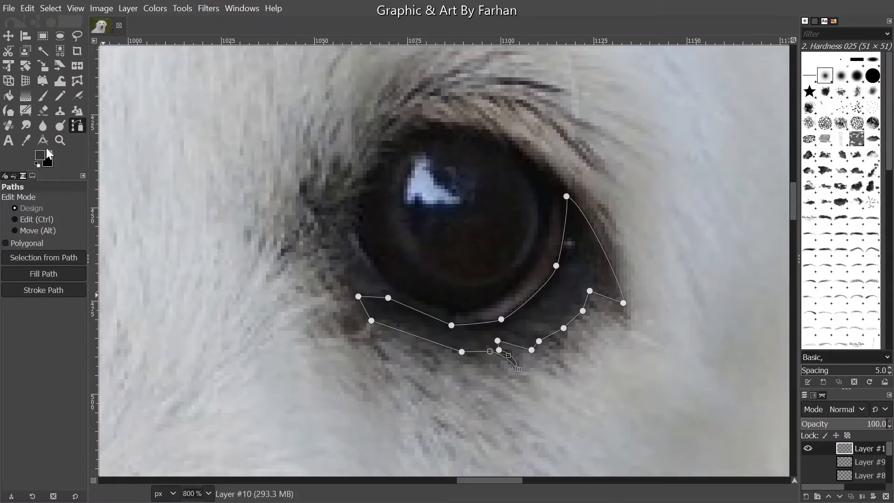
Swap the foreground colour to black and stroke the under-eye path with a solid line
left_click(65, 290)
left_click(114, 400)
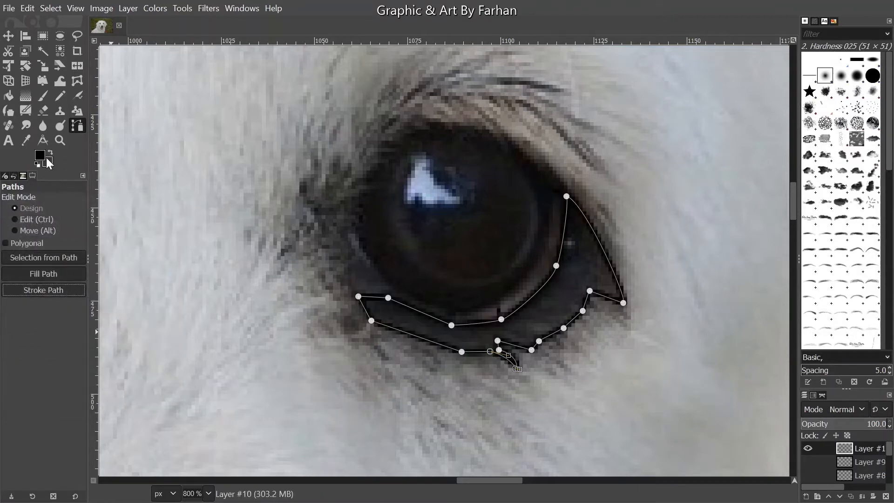
scroll(544, 371, "down", 3)
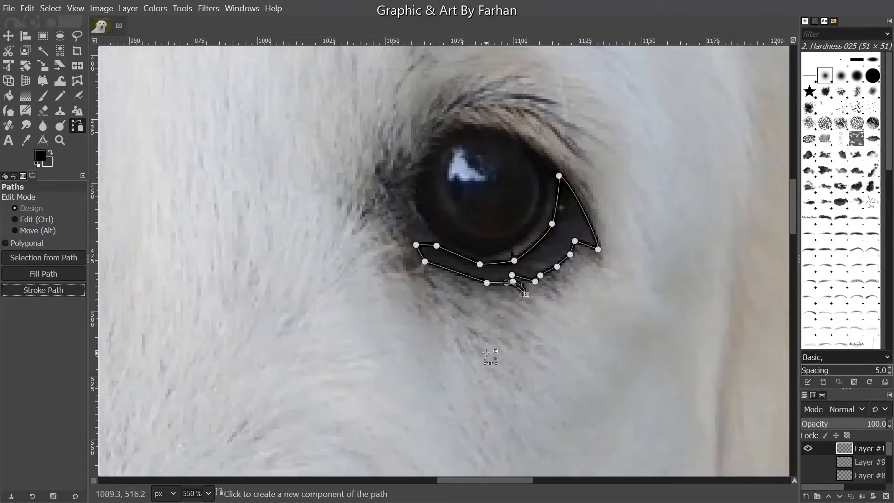
Examine the eye layers against the photo by briefly showing and hiding Layer #8 and Layer #7 around both eyes
left_click_drag(652, 345, 722, 220)
scroll(625, 339, "down", 1)
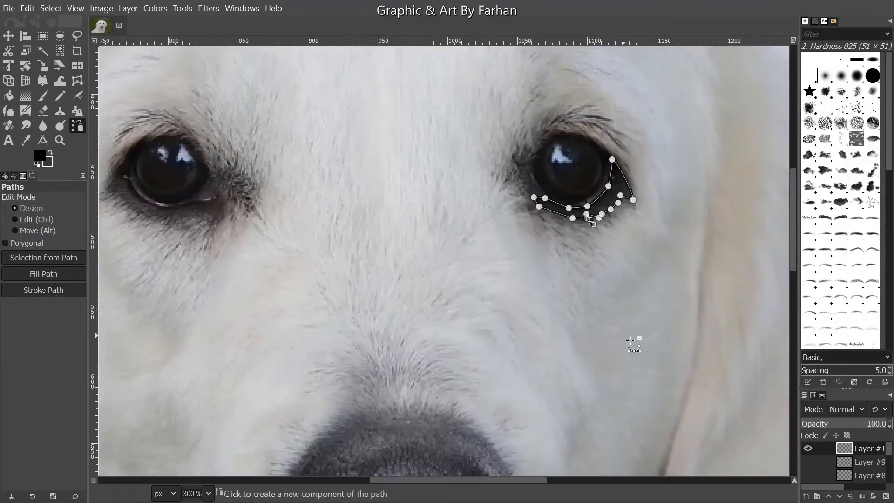
left_click(808, 475)
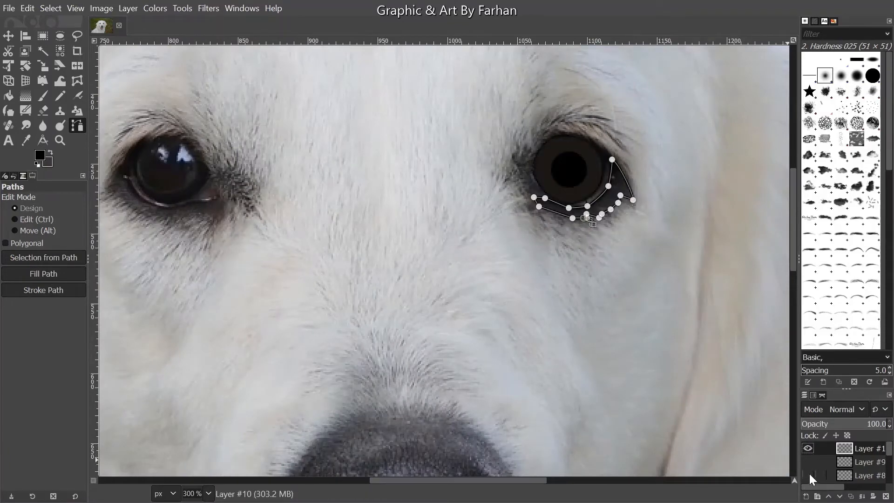
left_click(808, 472)
scroll(806, 470, "down", 1)
left_click(806, 470)
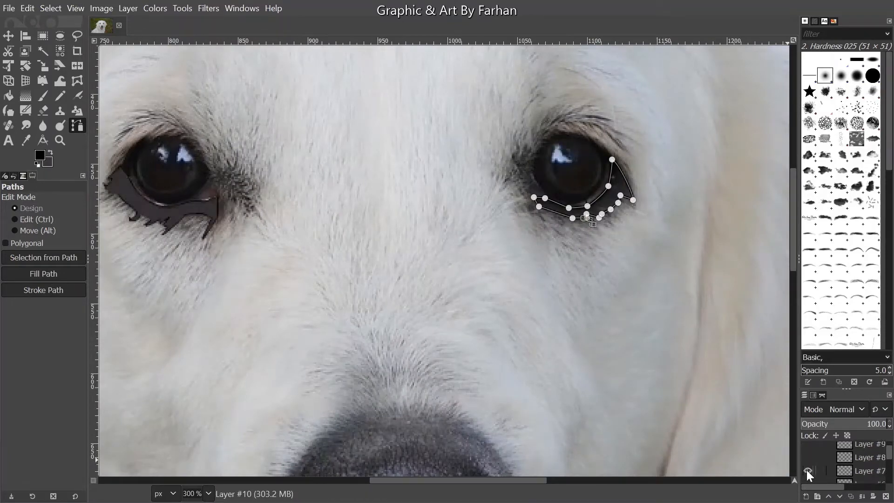
left_click(806, 470)
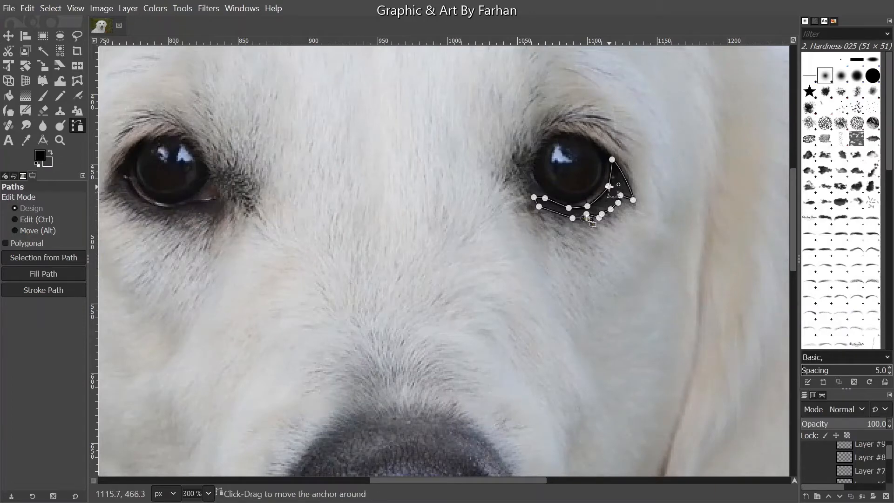
scroll(611, 186, "up", 4)
scroll(842, 480, "up", 1)
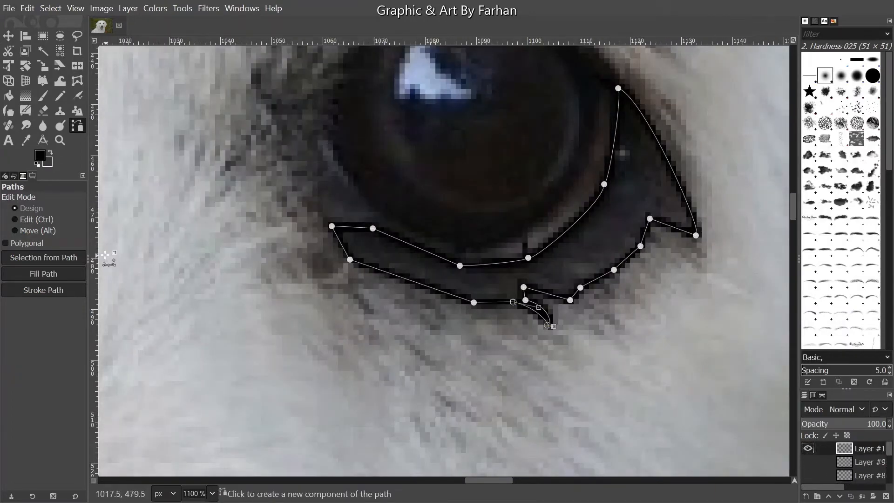
Sample a dark blue-grey as the fill colour and fill the path beneath the right-hand eye with solid colour
left_click(39, 157)
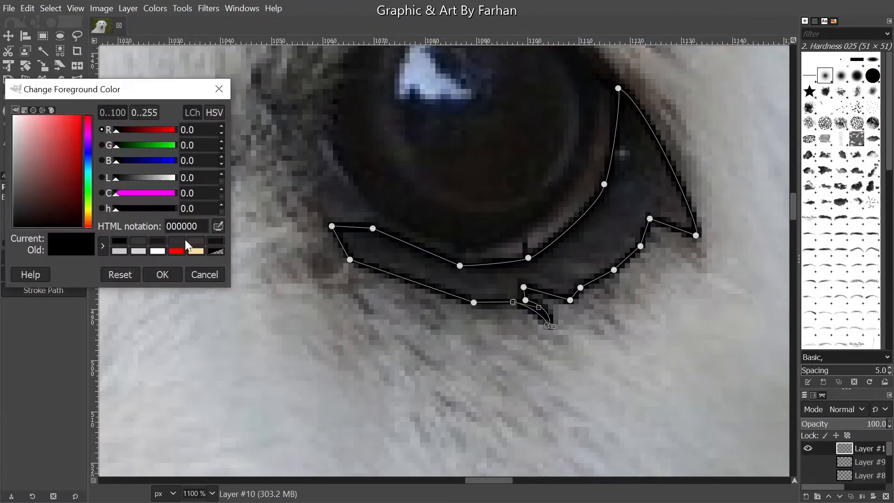
left_click(211, 279)
left_click(52, 160)
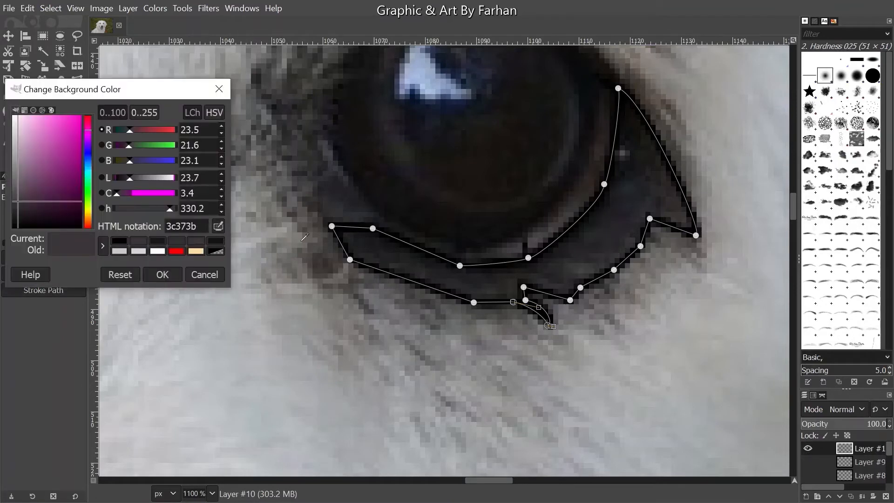
left_click(162, 274)
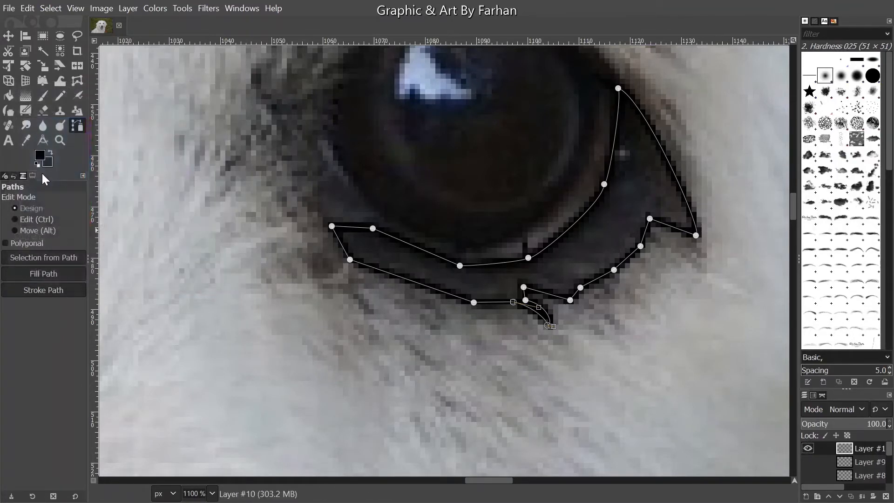
left_click(46, 273)
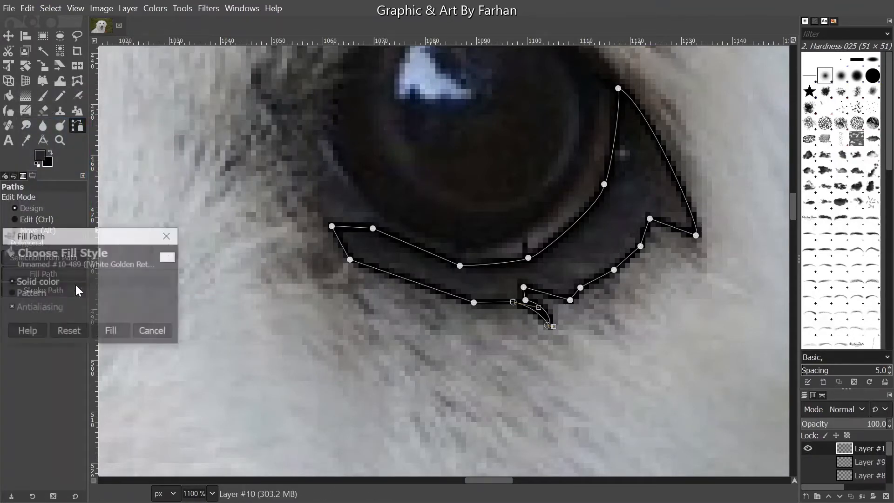
left_click(110, 331)
left_click(7, 39)
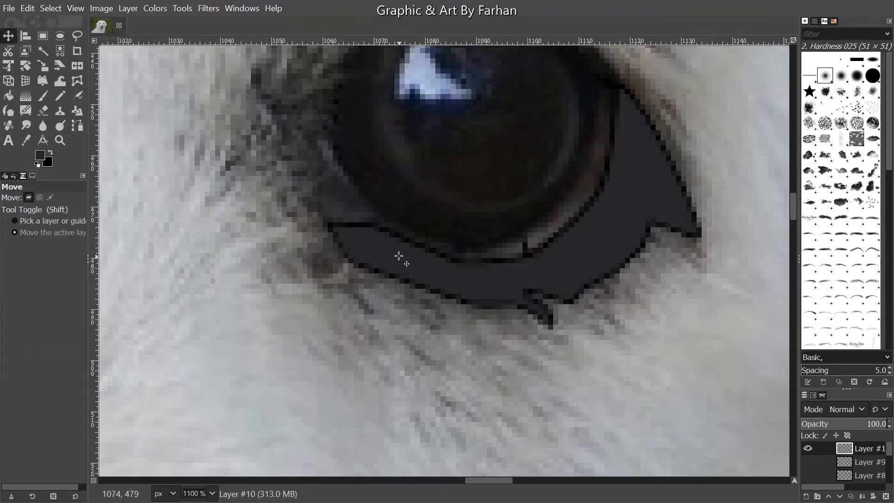
Make Layers #9, #8, #7, #6 and #5 visible so both eyes' traced shapes show together over the photo
scroll(398, 259, "down", 3)
left_click_drag(577, 343, 747, 327)
scroll(747, 326, "down", 1)
left_click(808, 462)
left_click(808, 474)
scroll(808, 475, "down", 1)
left_click(807, 462)
left_click(808, 473)
scroll(808, 471, "down", 1)
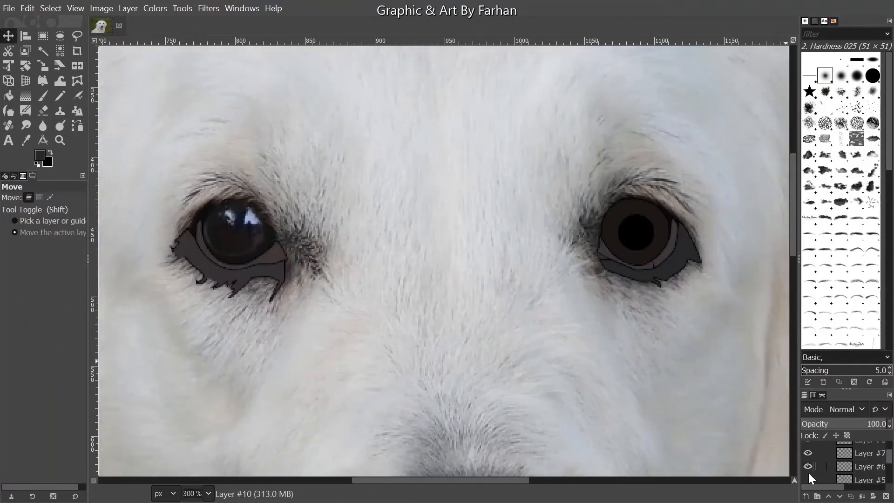
left_click(808, 480)
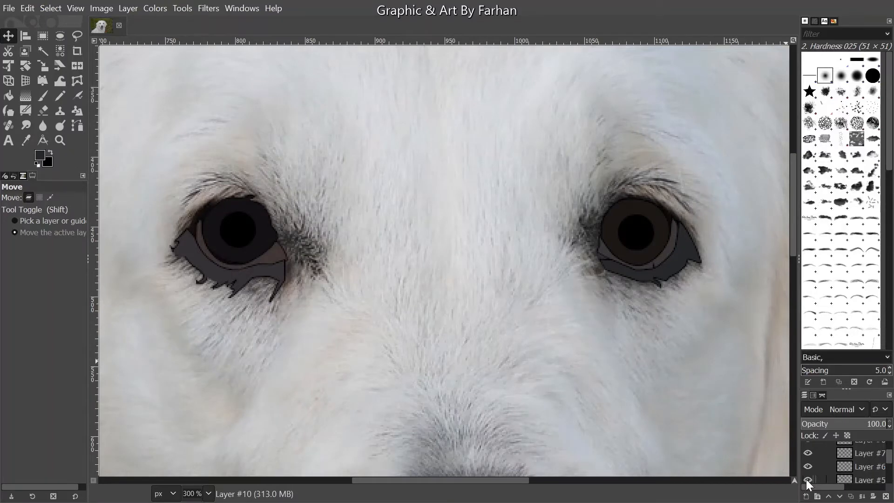
scroll(411, 306, "down", 2)
scroll(475, 261, "up", 4)
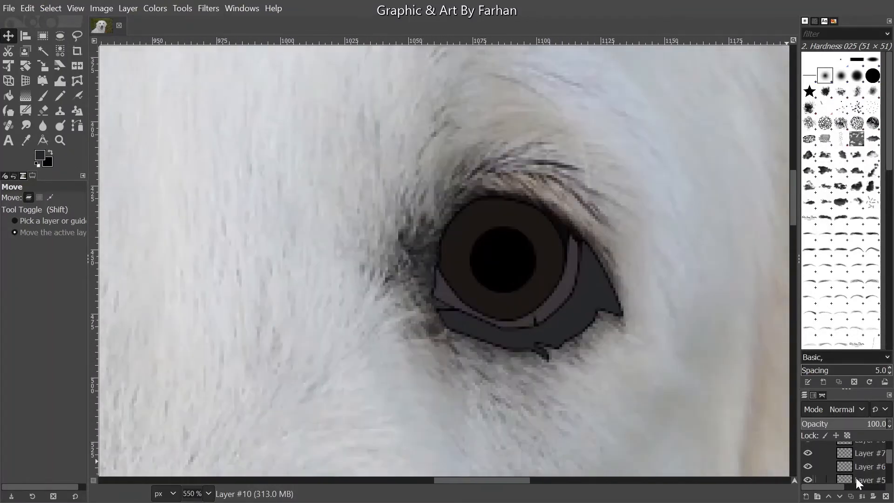
Move Layer #8, holding the right-hand iris and pupil, to the top of the layer stack
scroll(848, 460, "up", 2)
left_click(854, 476)
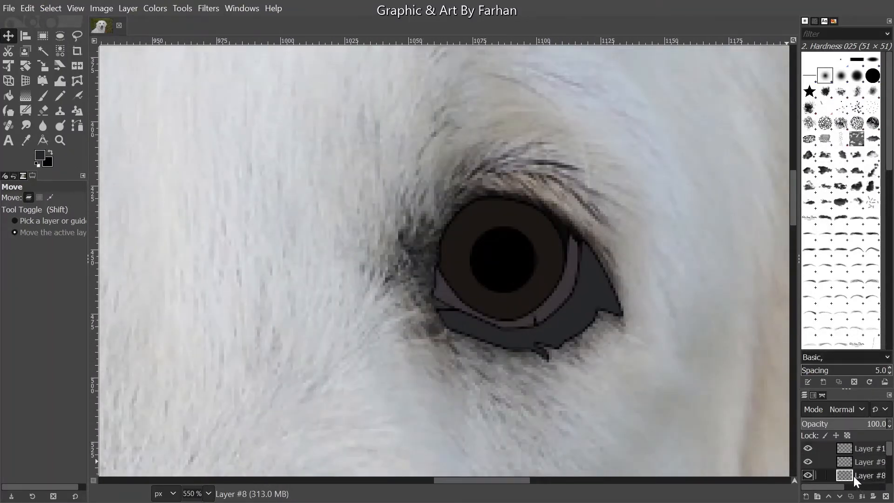
left_click(807, 475)
left_click(807, 475)
left_click_drag(851, 472, 848, 446)
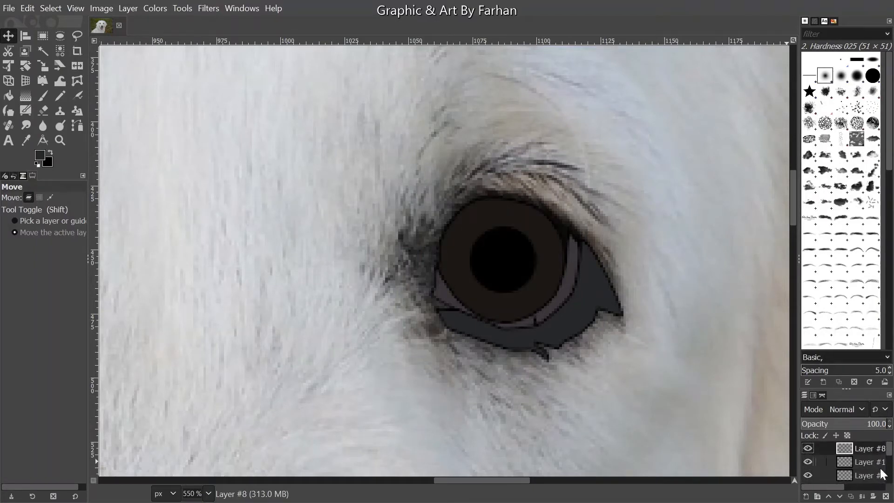
Identify Layer #10's under-eye shape by toggling its visibility and place the layer directly below Layer #9, the right-hand eye rim
left_click(863, 463)
left_click(807, 463)
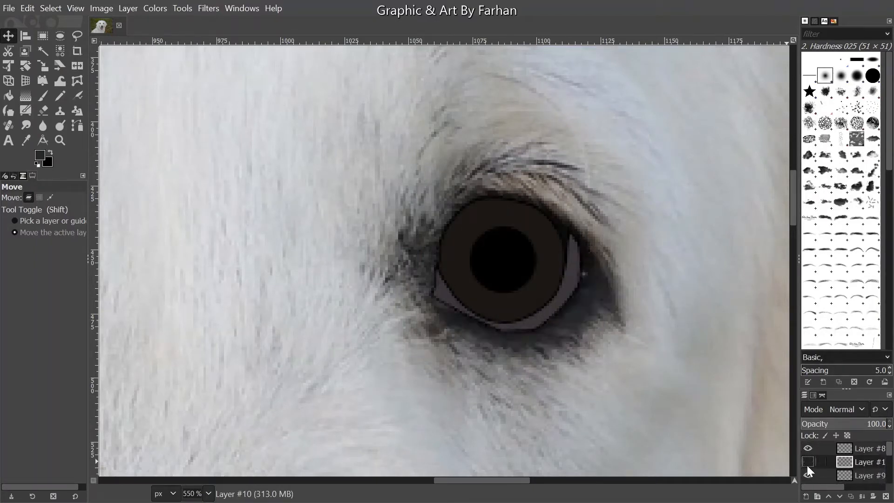
left_click(807, 464)
left_click(807, 463)
left_click(807, 463)
left_click_drag(564, 342, 544, 198)
scroll(558, 278, "up", 3)
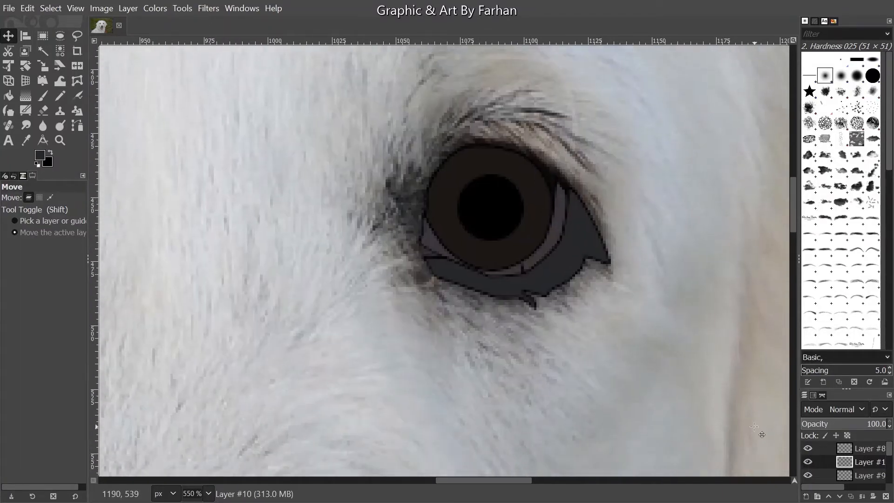
mouse_move(852, 460)
left_mouse_down()
mouse_move(848, 449)
mouse_move(853, 466)
left_mouse_up()
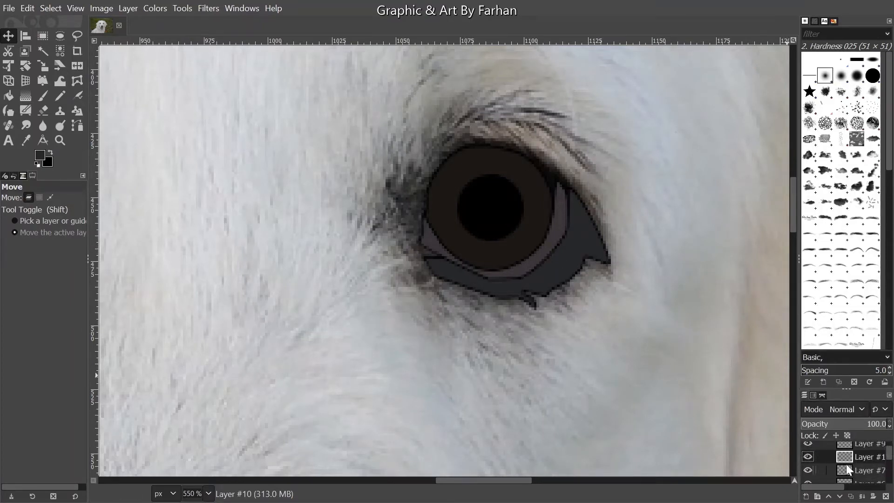
scroll(808, 461, "up", 1)
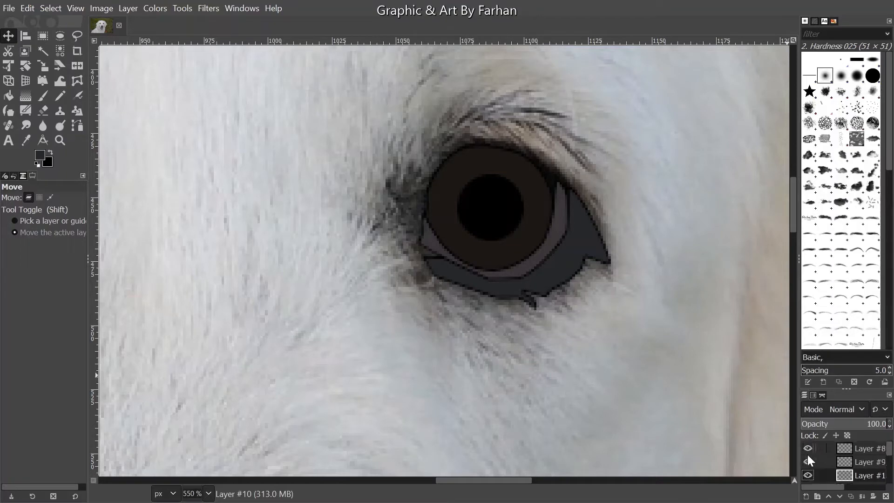
left_click(807, 454)
left_click(807, 454)
Move Layer #5, holding the left-hand iris and pupil, above Layer #6, the left-hand eye rim
scroll(472, 288, "down", 1, "ctrl")
scroll(373, 296, "left", 5)
scroll(269, 245, "up", 1, "ctrl")
scroll(269, 236, "up", 1, "ctrl")
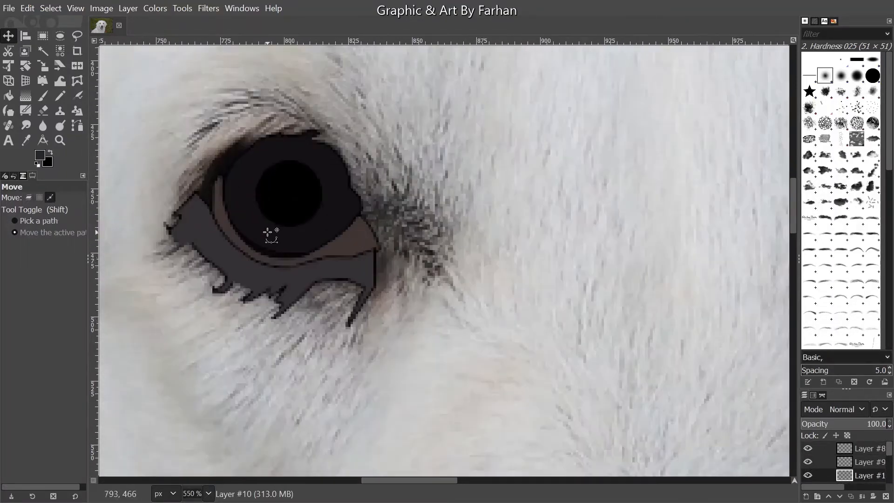
left_click_drag(273, 234, 336, 318)
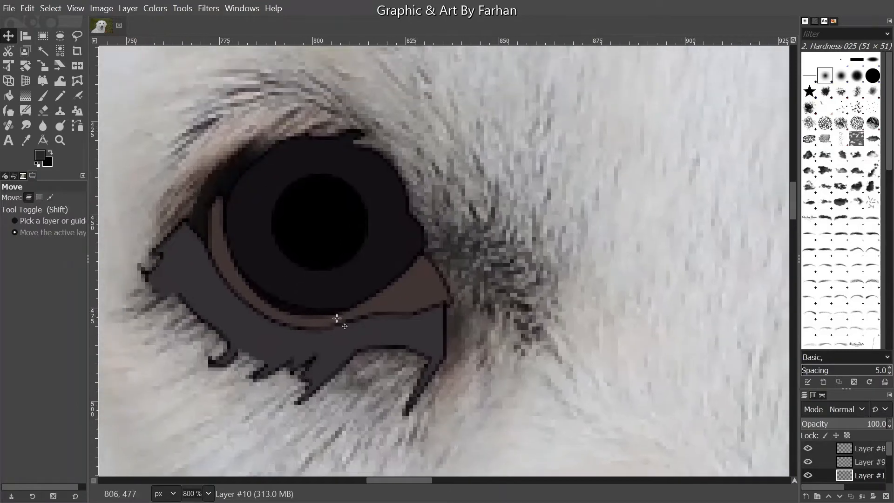
scroll(846, 467, "down", 2)
left_click(846, 469)
left_click(845, 477)
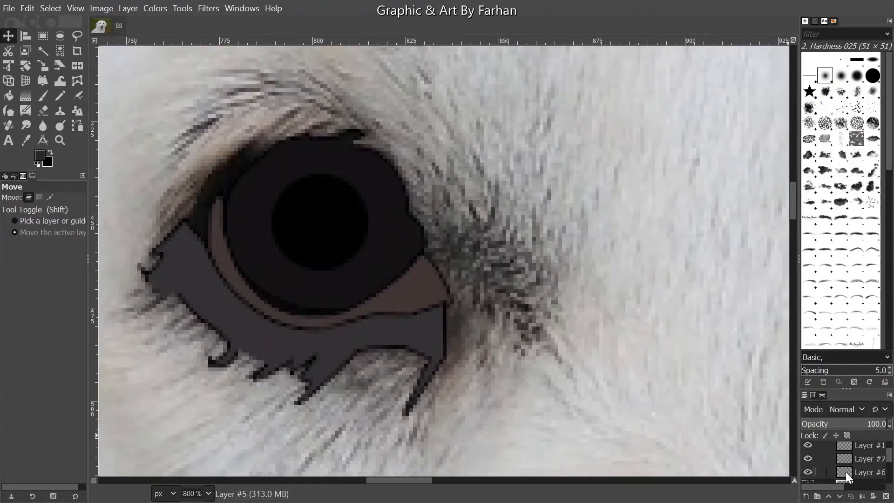
left_click_drag(845, 471, 848, 460)
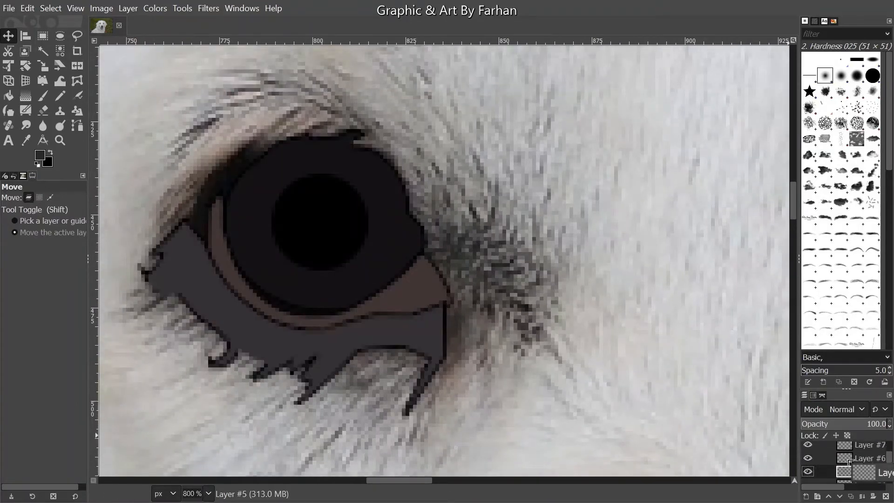
left_click(806, 458)
Move Layer #7, the left-hand under-eye shape, below Layer #6 and check the stacking by toggling layer visibility
mouse_move(848, 471)
left_mouse_down()
mouse_move(848, 455)
mouse_move(857, 482)
left_mouse_up()
left_click(807, 458)
scroll(808, 475, "down", 1)
scroll(808, 474, "up", 2)
left_click(807, 460)
left_click(807, 460)
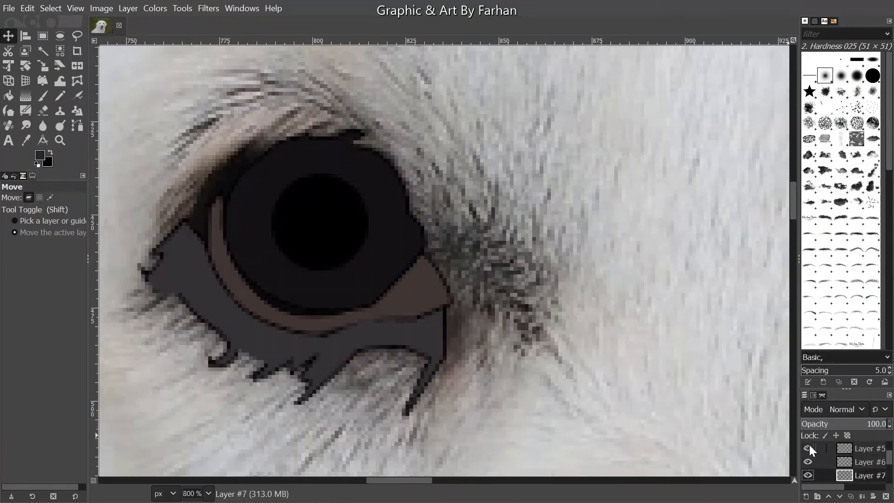
Identify the right-hand eye's layers by toggling their visibility and merge Layer #8 down through Layer #9 into Layer #10
scroll(809, 447, "up", 1)
left_click(837, 452)
scroll(514, 356, "down", 4)
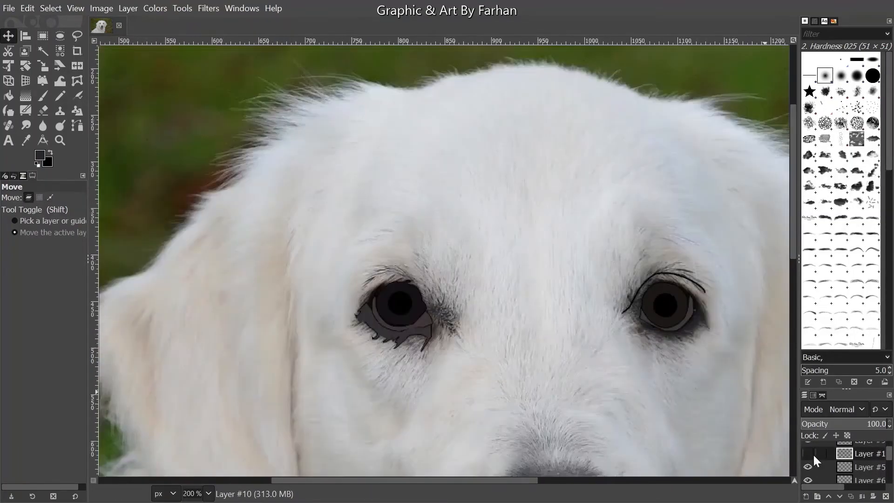
left_click(807, 453)
scroll(805, 453, "up", 1)
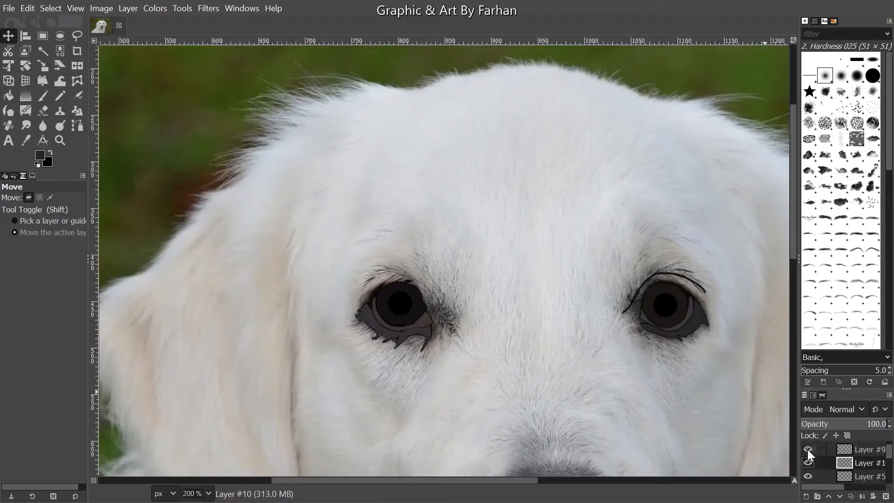
scroll(807, 449, "up", 1)
left_click(841, 449)
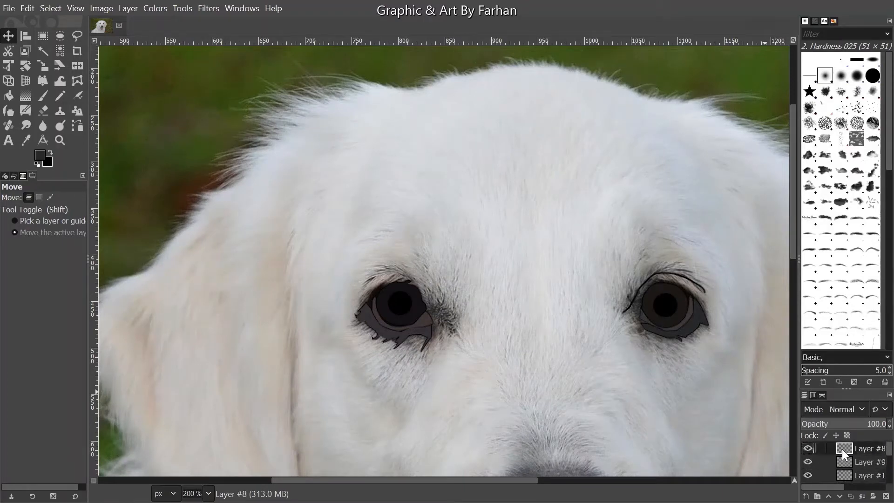
left_click(806, 448)
left_click(807, 447)
left_click(862, 496)
left_click(861, 497)
Check the merged right-hand eye by toggling its layer, and merge Layer #5 down repeatedly through Layers #6 and #7 into Layer #4
left_click(805, 448)
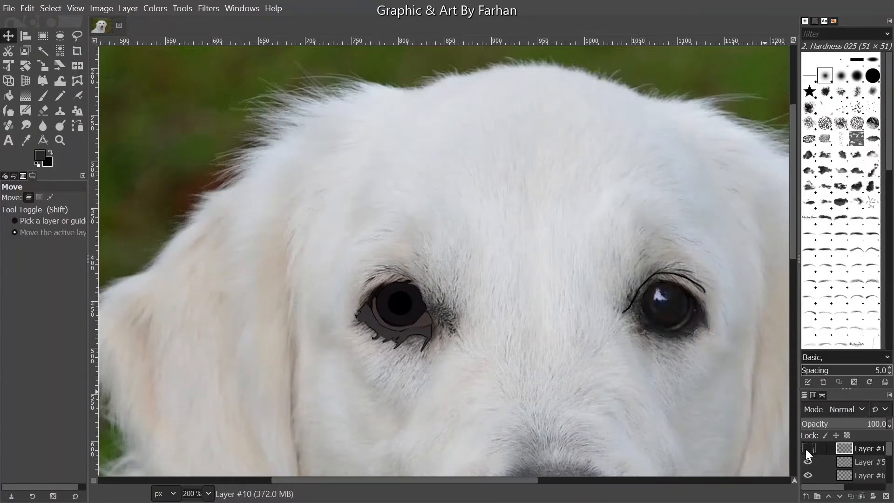
left_click(805, 449)
left_click(806, 449)
left_click(805, 448)
left_click(805, 449)
left_click(806, 448)
left_click(854, 464)
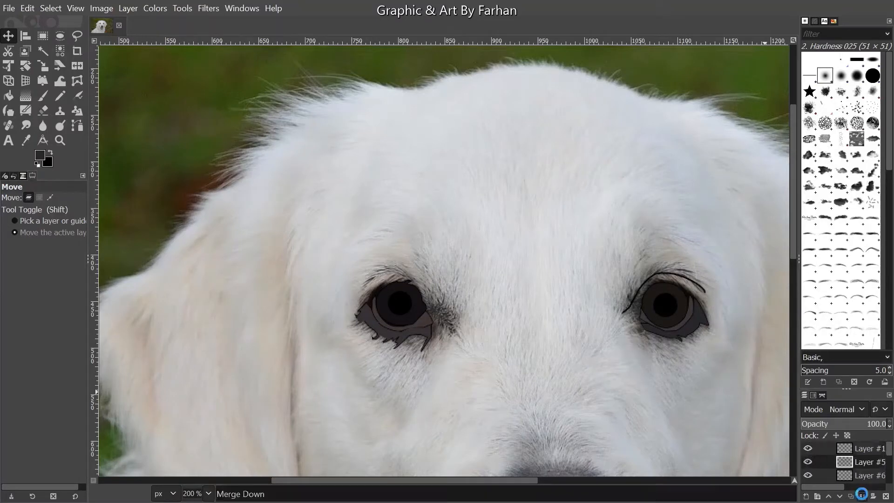
left_click(862, 496)
left_click(862, 496)
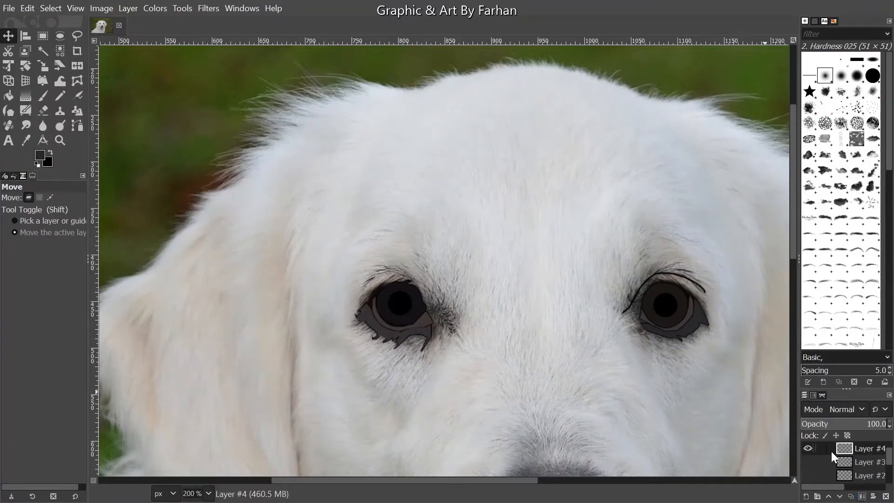
Check the contents of the merged Layer #4 by toggling its visibility and undo the last merge of Layer #7 into it
scroll(808, 447, "up", 1)
left_click(803, 457)
left_click(803, 457)
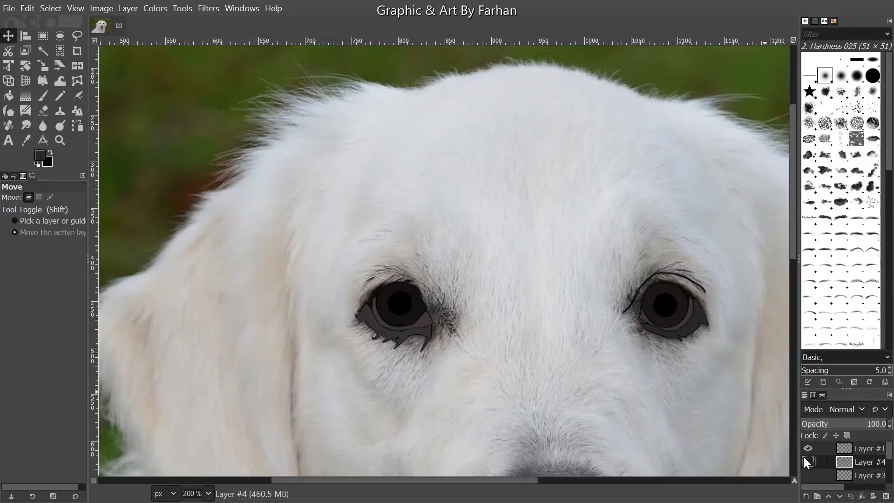
left_click(803, 457)
left_click(803, 456)
scroll(422, 316, "up", 2)
scroll(513, 322, "down", 2)
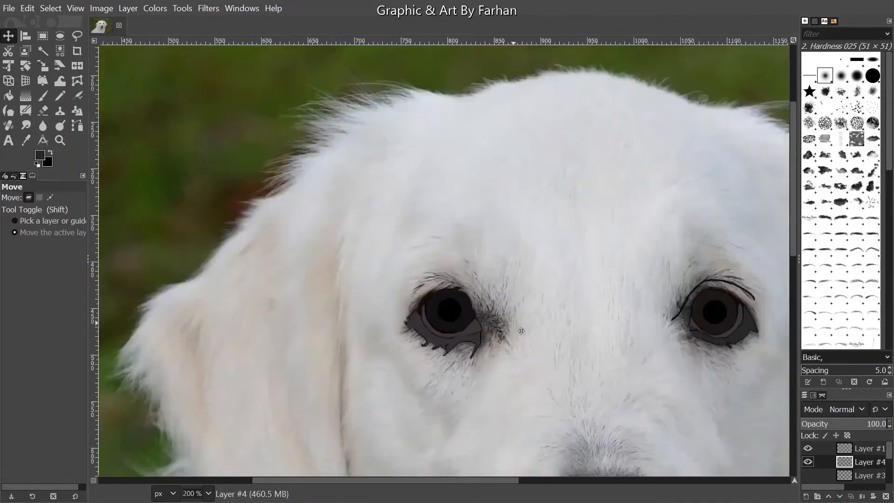
left_click_drag(513, 322, 458, 339)
left_click(804, 460)
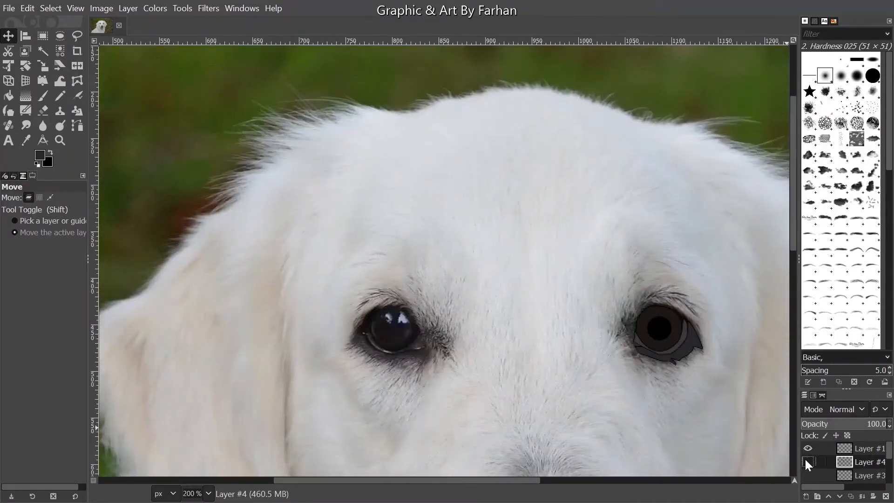
left_click(805, 459)
key("ctrl+shift+n")
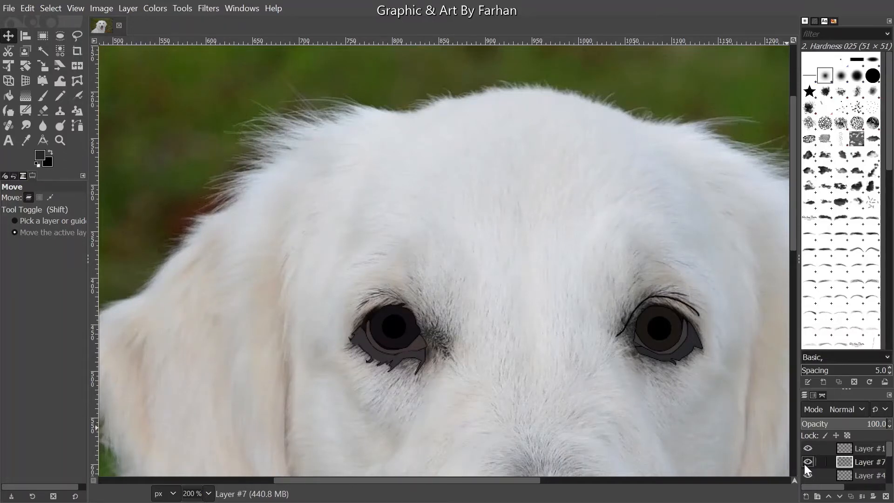
Check the merged left-hand eye by toggling Layer #7, and select Layer #3 and make it visible
left_click(803, 464)
left_click(803, 463)
left_click(804, 462)
left_click(804, 461)
scroll(855, 465, "down", 2)
left_click(853, 467)
left_click(808, 469)
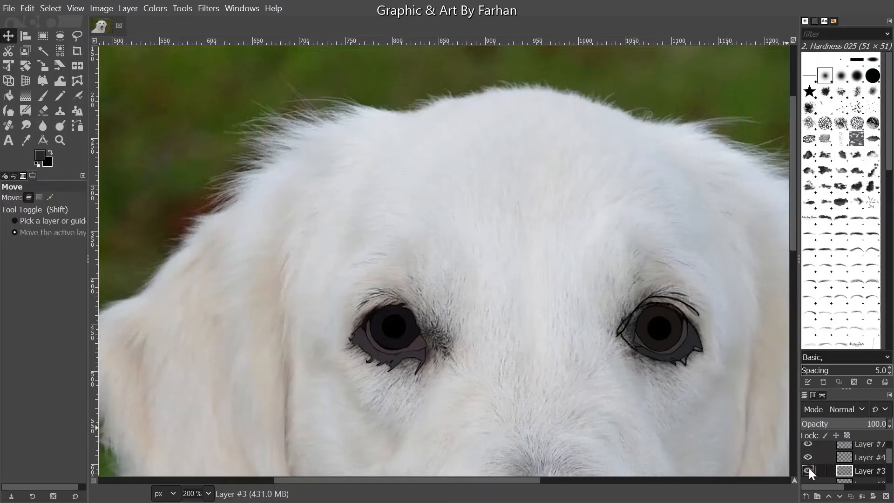
Show Layer #2, Layer #1 and the grey-filled base Layer, and examine both illustrated eyes against the grey head shape
scroll(809, 465, "down", 1)
left_click(808, 473)
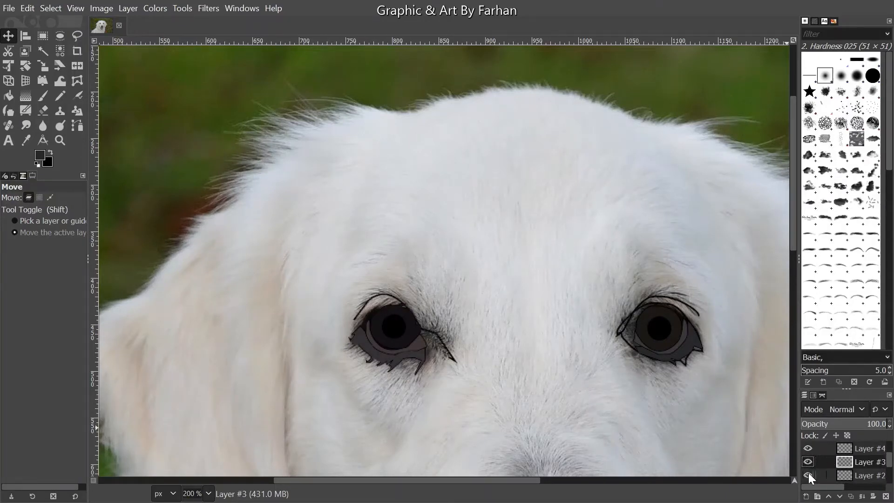
scroll(809, 471, "down", 1)
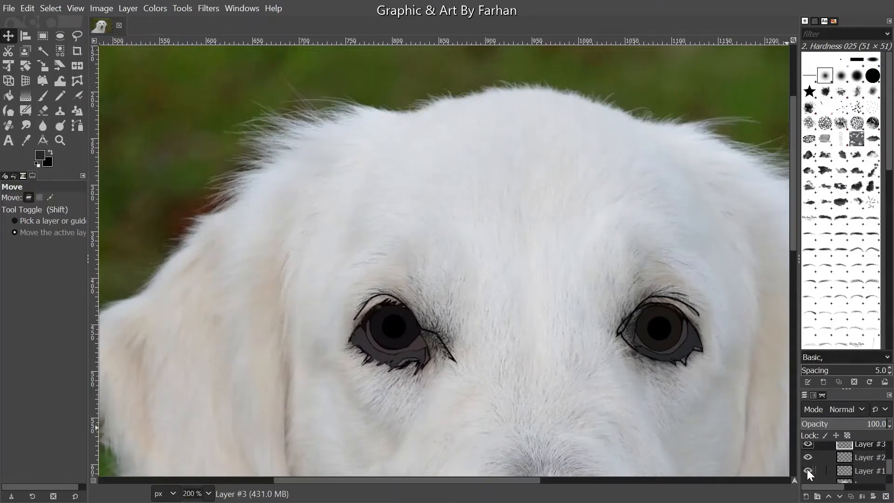
scroll(808, 471, "down", 1)
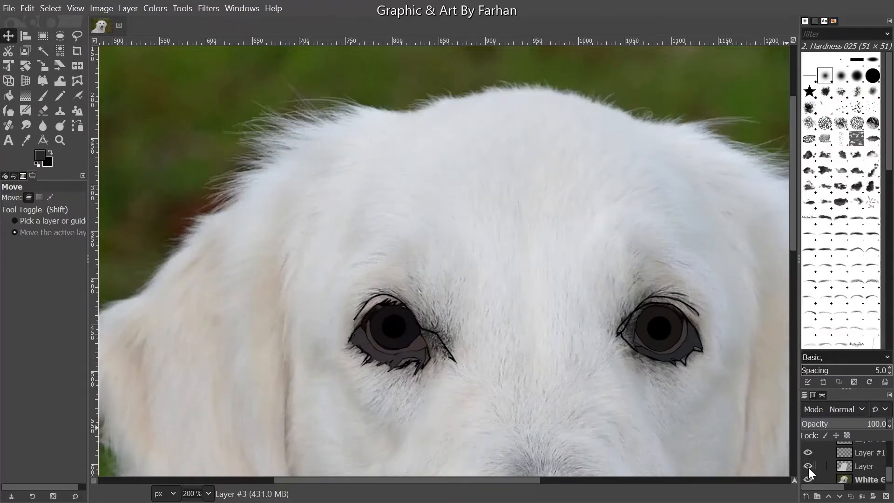
left_click(808, 468)
left_click(808, 467)
left_click(807, 467)
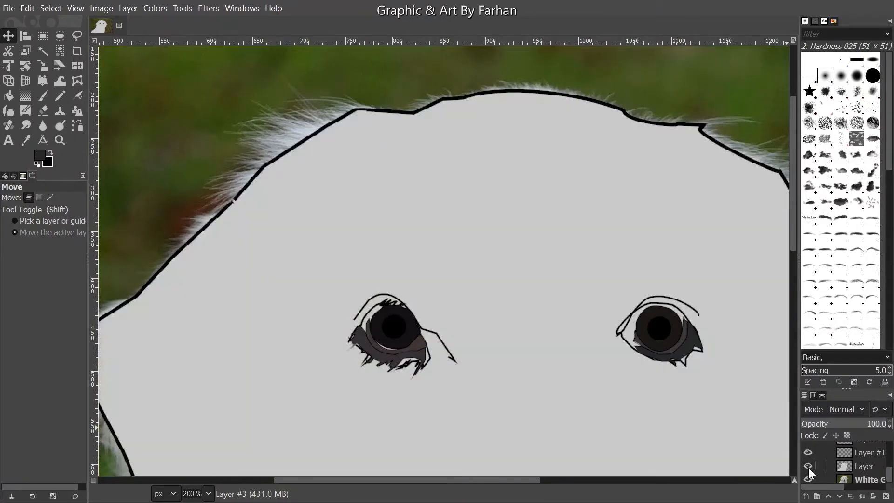
scroll(468, 315, "down", 2)
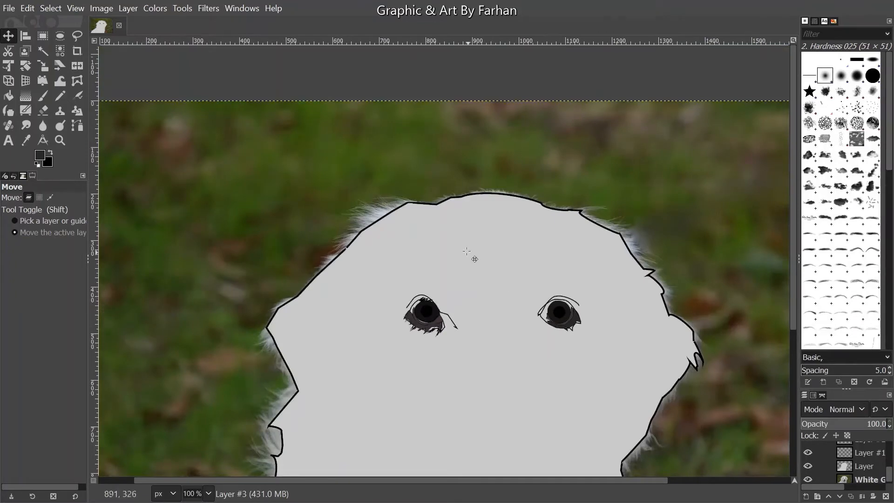
scroll(466, 252, "up", 3)
left_click_drag(528, 342, 489, 338)
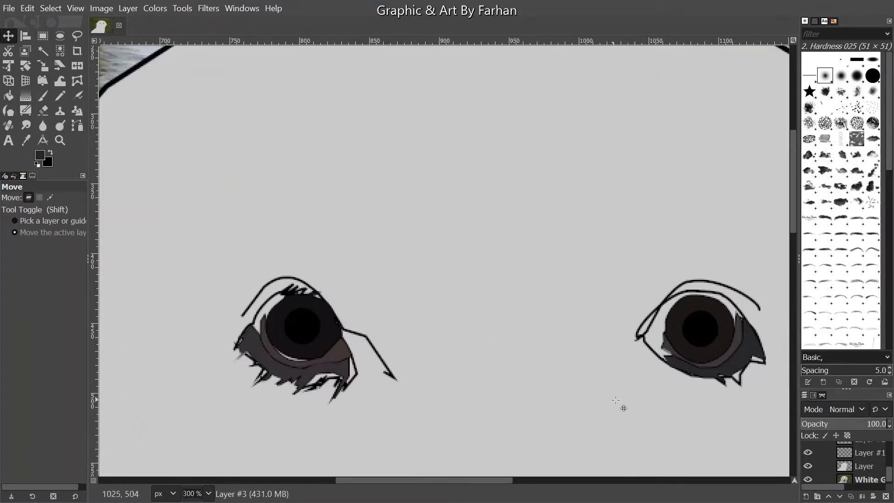
Hide the base Layer and Layers #1, #2, #3 and #4 to isolate the merged eyes over the photo
left_click(808, 467)
left_click(810, 454)
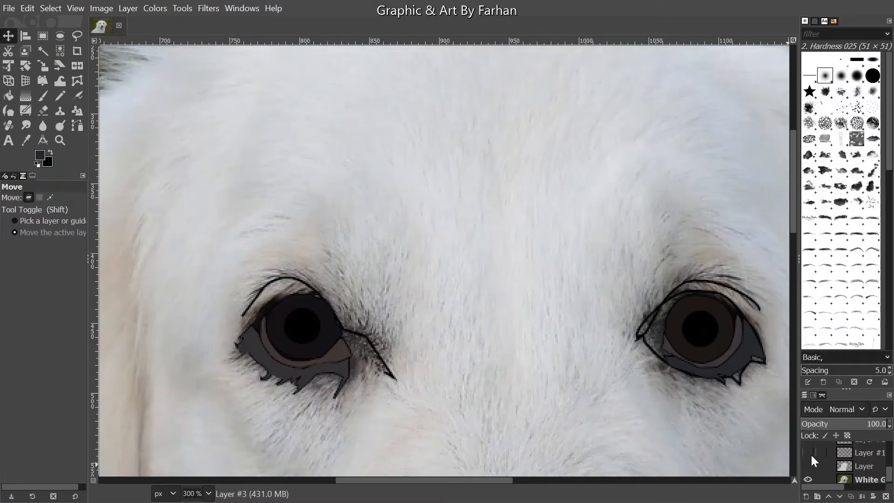
scroll(811, 457, "up", 1)
scroll(810, 452, "up", 1)
left_click(809, 447)
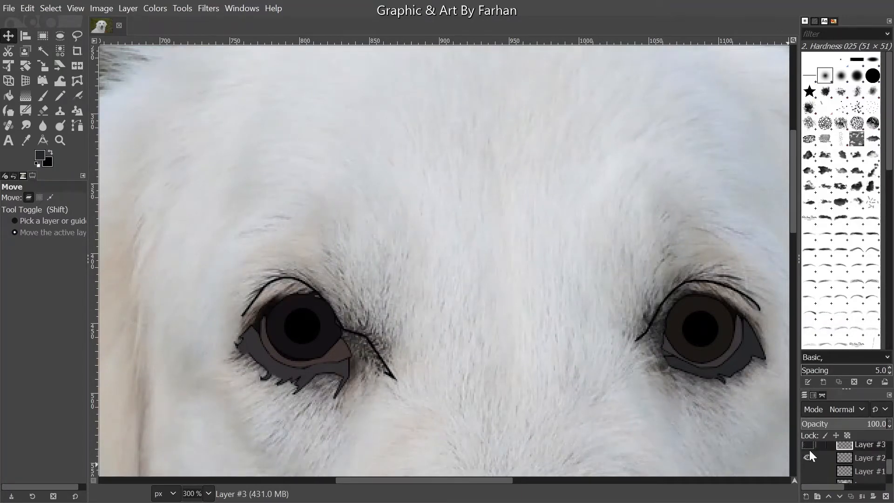
left_click(805, 460)
scroll(807, 460, "up", 1)
left_click(808, 449)
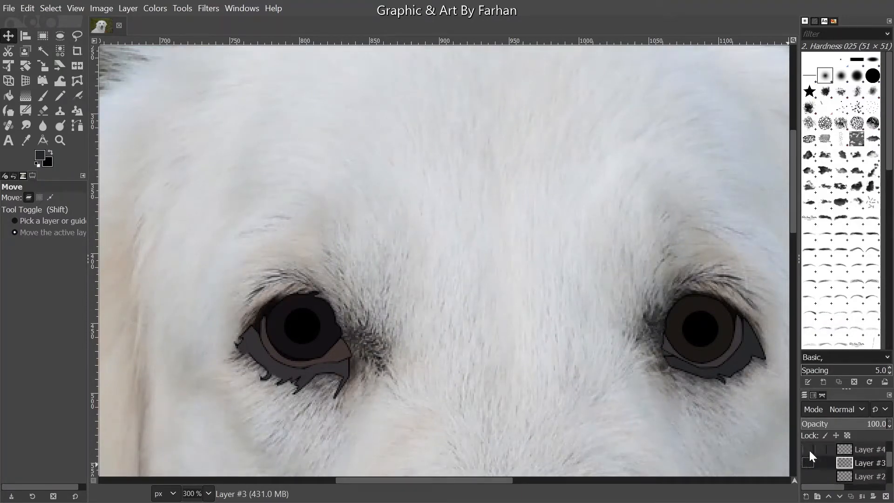
Compare the isolated eyes with the photo, and turn Layers #4, #3, #2 and #1 visible again
scroll(419, 193, "down", 2)
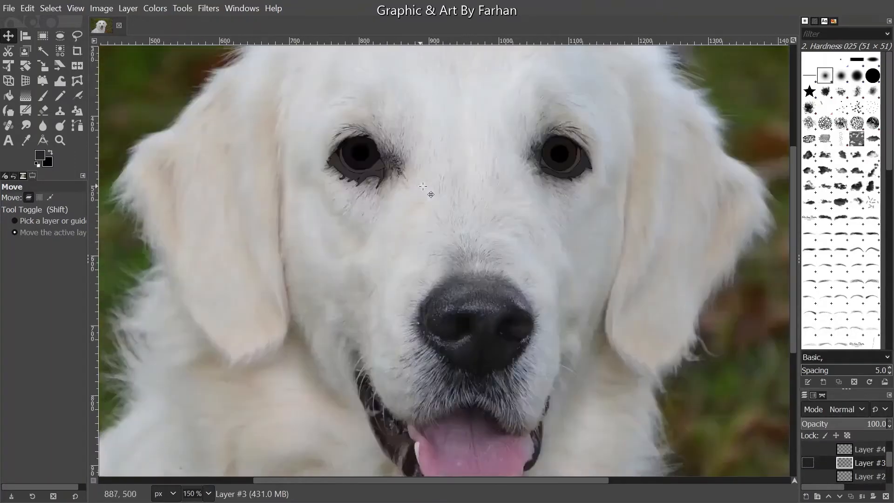
scroll(510, 103, "up", 2)
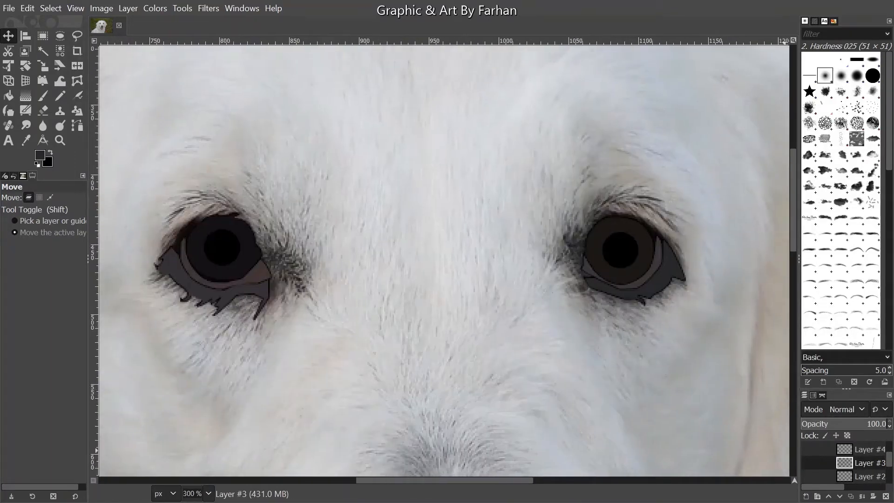
scroll(823, 458, "up", 3)
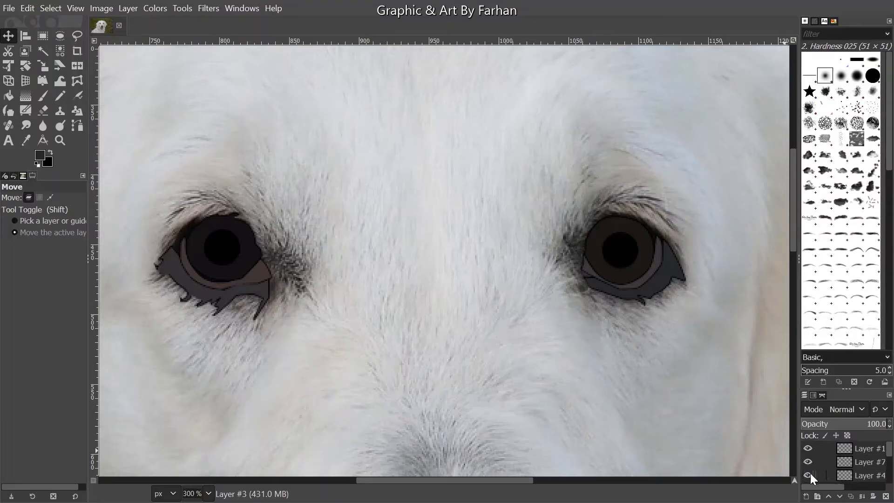
scroll(810, 473, "down", 2)
left_click(809, 469)
scroll(810, 467, "down", 1)
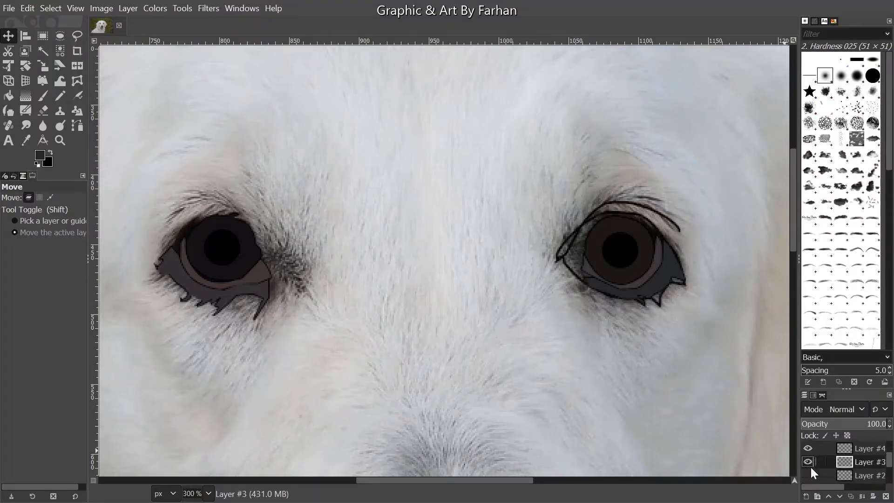
left_click(810, 469)
scroll(811, 468, "down", 2)
left_click(810, 468)
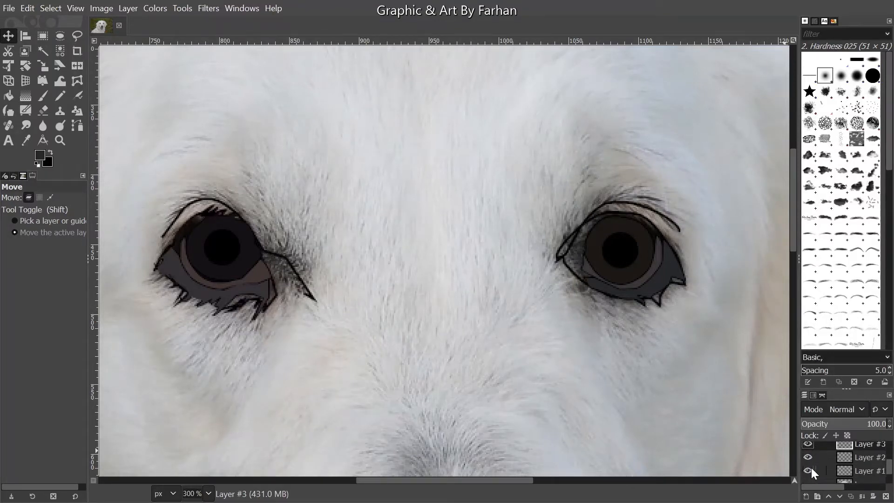
Check what Layer #4 and the merged Layer #7 contain by toggling their visibility
scroll(811, 467, "up", 2)
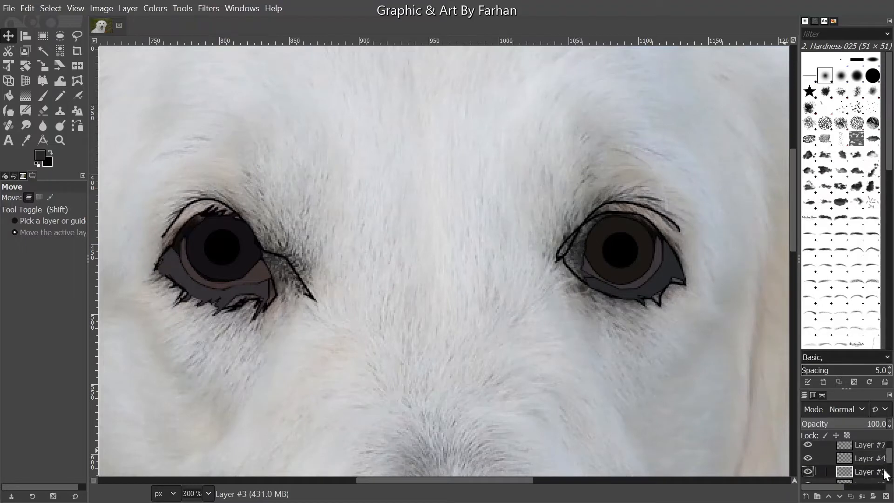
left_click(807, 458)
left_click(807, 459)
left_click(807, 459)
left_click(807, 459)
left_click(807, 443)
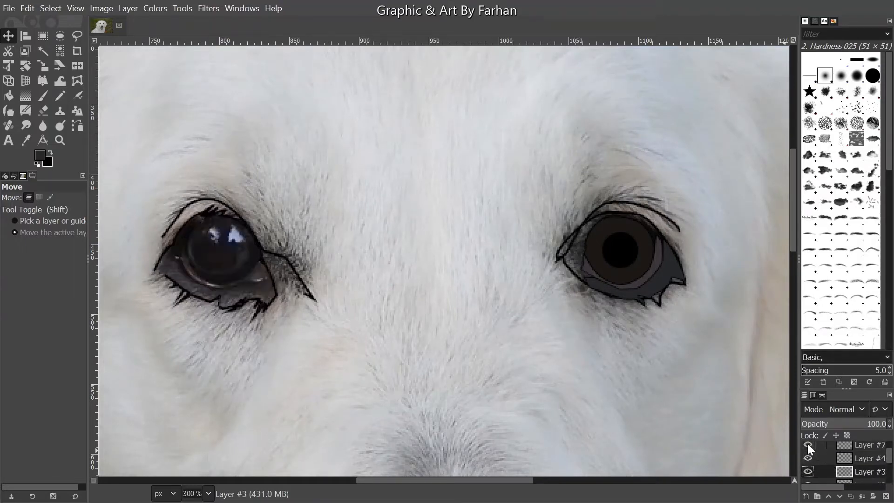
left_click(807, 443)
Delete the leftover eye outline Layers #4, #3, #2 and #1, keeping the base Layer
left_click(856, 459)
left_click(885, 497)
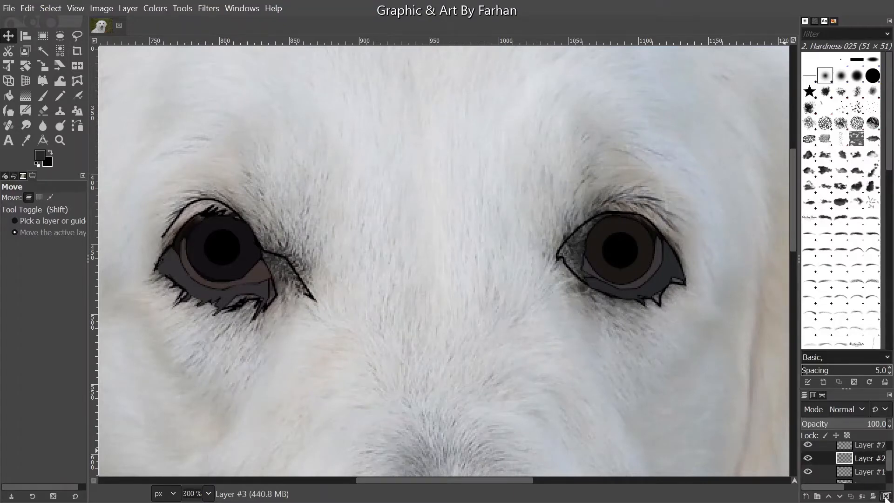
left_click(886, 497)
left_click(886, 497)
left_click(886, 497)
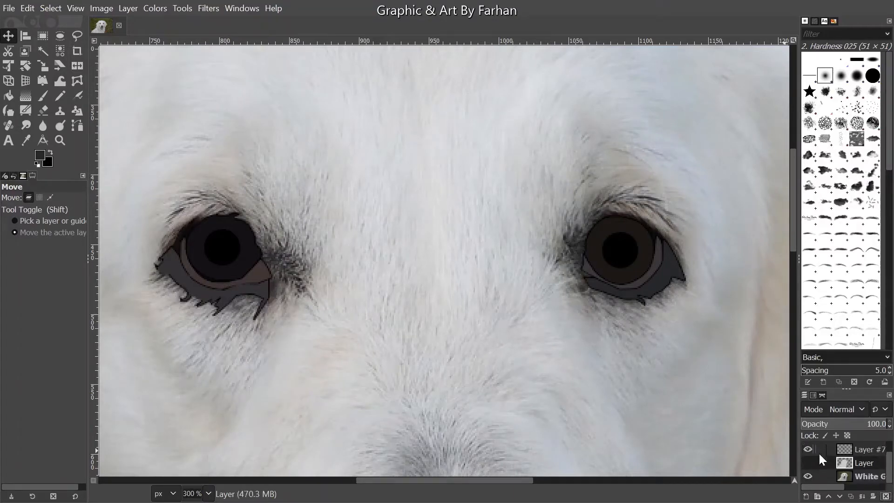
Check the two merged eye layers by toggling them, and leave both Layer #10 and Layer #7 hidden
scroll(818, 453, "up", 1)
left_click(805, 461)
left_click(806, 460)
left_click(806, 458)
left_click(806, 457)
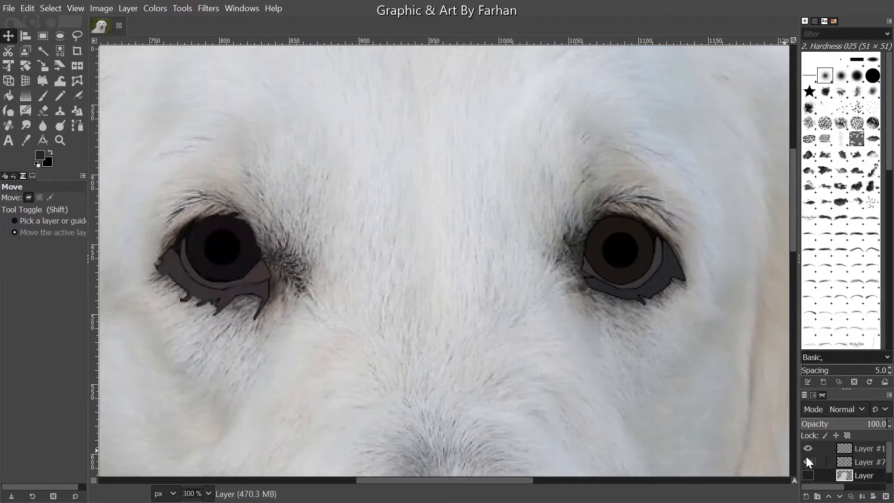
left_click(808, 456)
left_click(808, 456)
left_click(807, 449)
left_click(807, 448)
left_click(807, 448)
left_click(807, 461)
Add a new layer directly above Layer #10
left_click(835, 448)
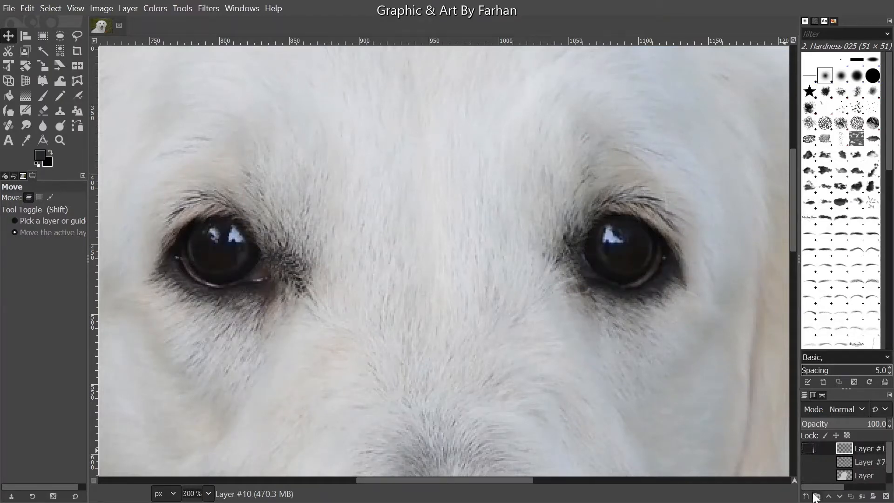
left_click(808, 495)
left_click(820, 458)
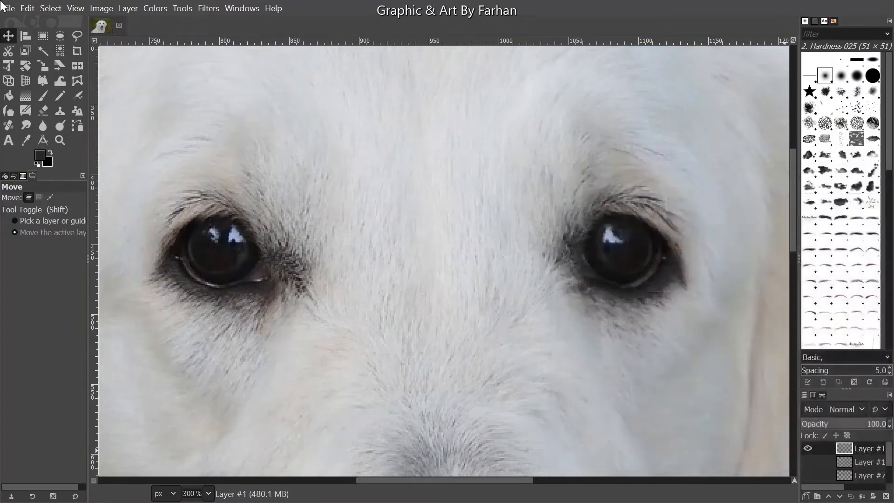
Start a path on the left-hand ear, tracing the upper part of its inner edge with zigzag fur tufts
left_click(77, 126)
scroll(498, 181, "down", 2)
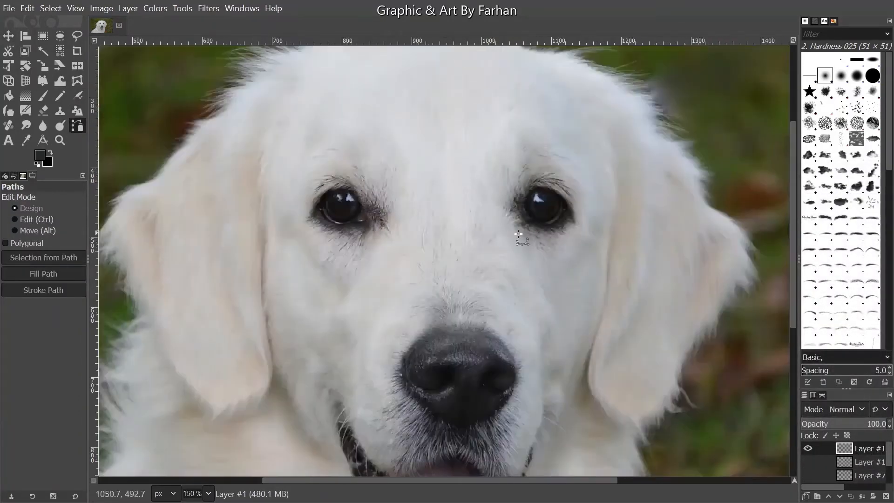
left_click_drag(239, 299, 280, 309)
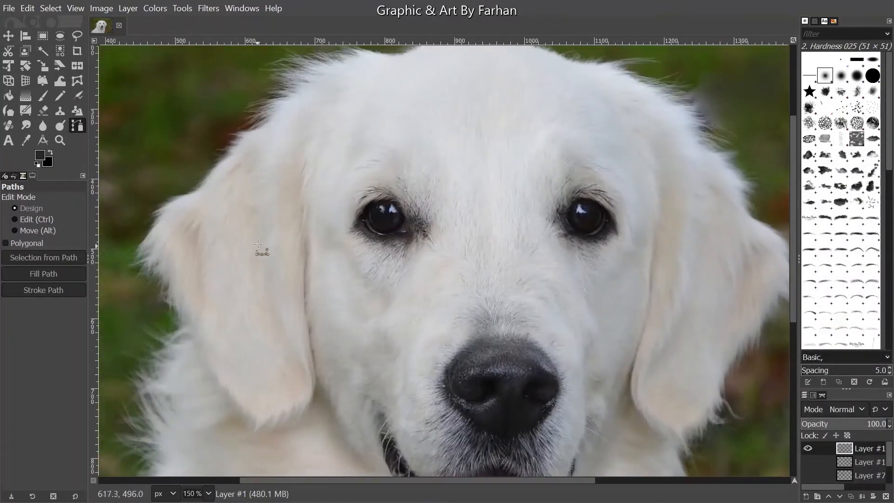
scroll(296, 121, "up", 2)
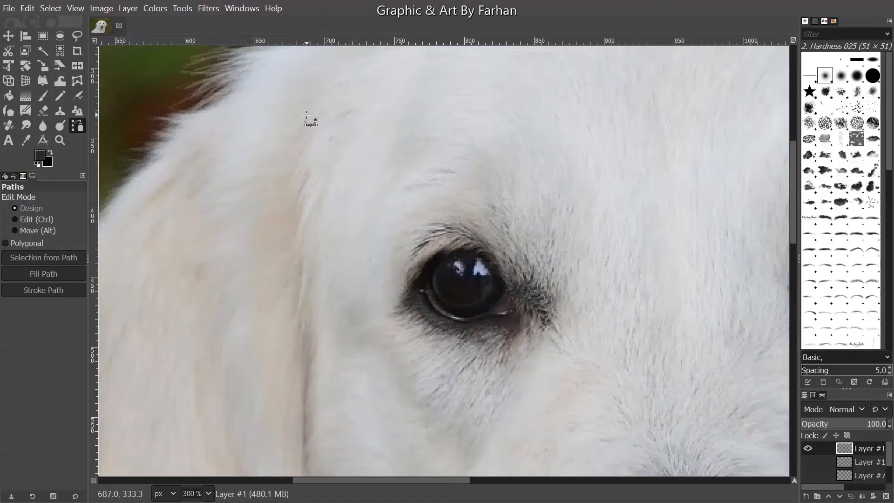
scroll(284, 186, "up", 2)
left_click(323, 132)
left_click(311, 223)
left_click(283, 313)
left_click(325, 238)
left_click(308, 310)
left_click(303, 388)
left_click(313, 350)
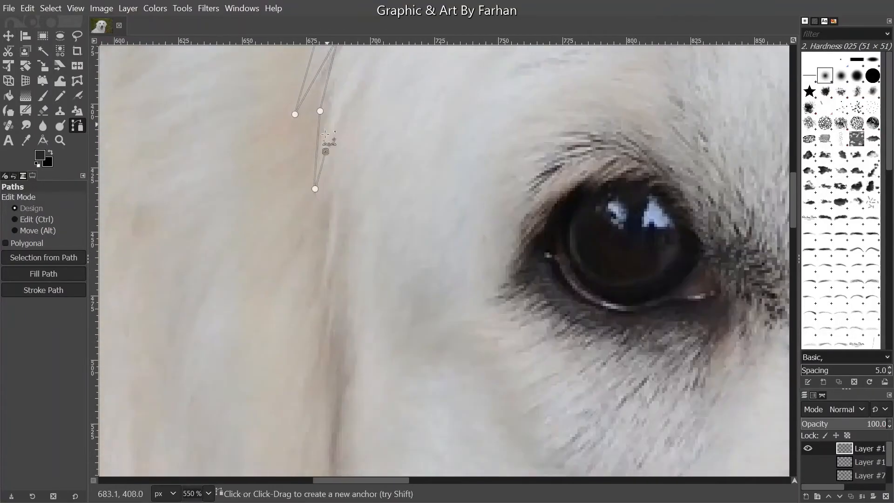
left_click(321, 267)
left_click(340, 385)
Continue the ear path down the inner edge to the ear's lower inner corner
scroll(340, 384, "down", 5)
left_click(359, 358)
scroll(358, 359, "down", 3)
left_click(390, 319)
scroll(390, 319, "down", 3)
left_click(406, 327)
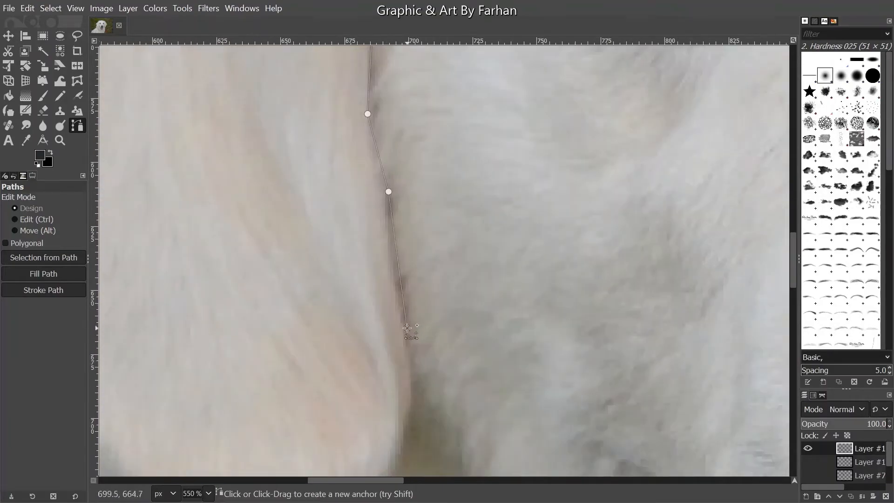
scroll(406, 328, "down", 3)
left_click(445, 256)
left_click(432, 330)
Extend the ear path around the lower tip and up the outer edge to where the ear meets the background
left_click(322, 424)
left_click(277, 318)
left_click(210, 248)
left_click(233, 238)
scroll(233, 238, "down", 3)
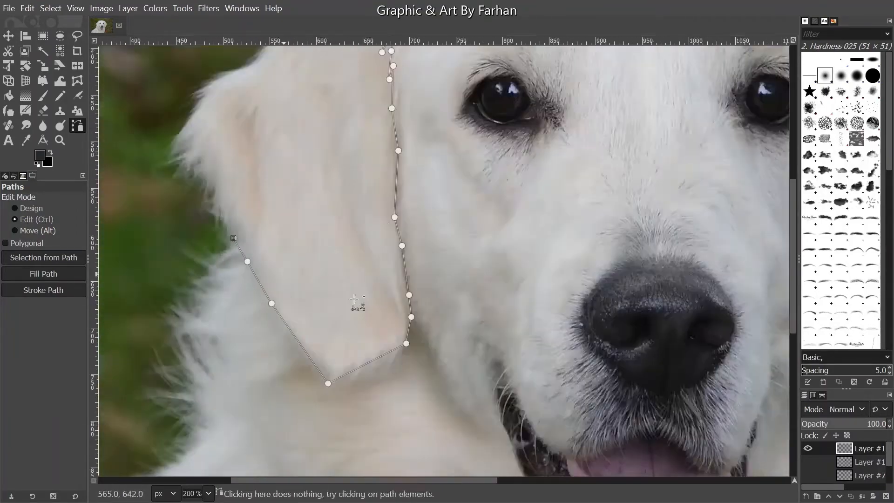
Curve the path segments forming the fur tufts at the top of the left-hand ear
scroll(354, 299, "up", 3)
scroll(365, 139, "up", 3)
scroll(295, 226, "down", 2)
left_click_drag(339, 226, 329, 222)
left_click_drag(354, 233, 349, 228)
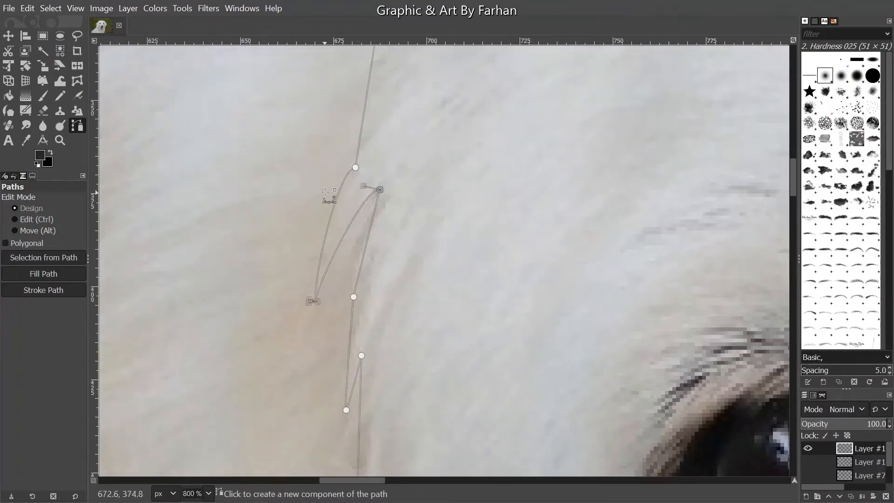
left_click_drag(338, 192, 333, 191)
Bend the path segments along the ear's inner edge to follow the photo
scroll(367, 254, "down", 2)
left_click_drag(358, 244, 374, 240)
scroll(362, 245, "down", 3)
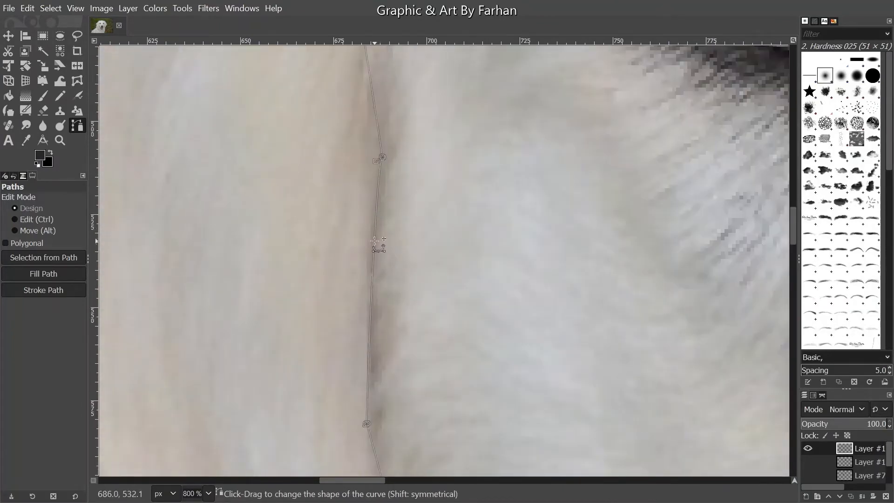
scroll(374, 241, "down", 3)
left_click_drag(405, 279, 398, 273)
Round the path segment along the ear's bottom edge and adjust the outer edge near the tip
scroll(399, 273, "down", 4)
scroll(449, 295, "left", 1)
left_click_drag(409, 214, 422, 245)
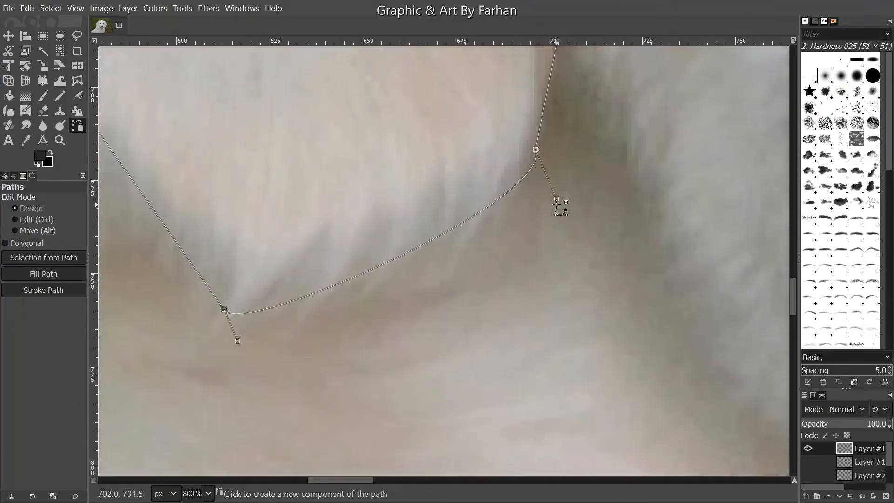
scroll(387, 382, "up", 3)
scroll(386, 383, "left", 3)
left_click_drag(349, 375, 341, 394)
Display the unfinished ear path from the path list and reopen it for editing with the Paths tool
key("z")
left_click(822, 395)
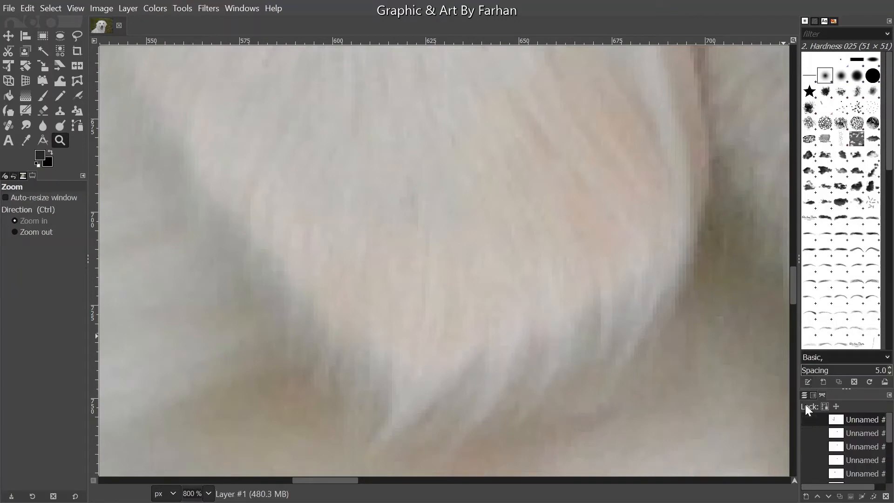
left_click(804, 395)
left_click(821, 395)
left_click(808, 417)
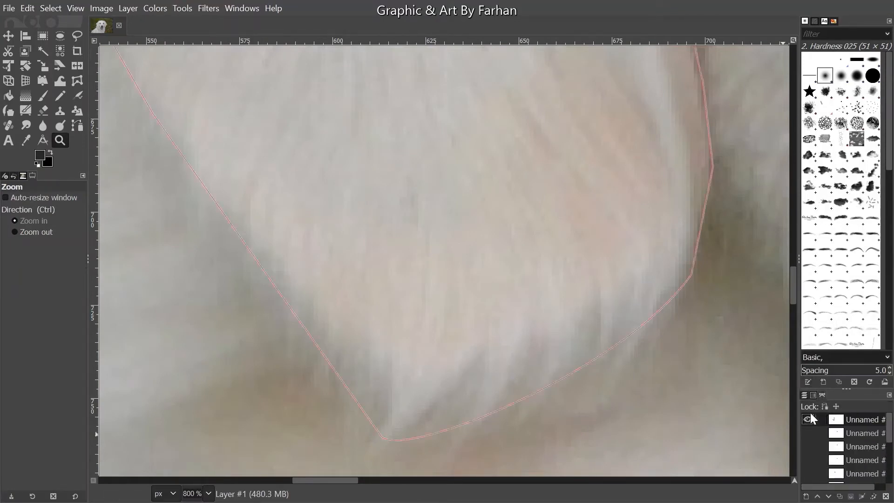
left_click(77, 125)
left_click(207, 188)
left_click(807, 418)
left_click(804, 395)
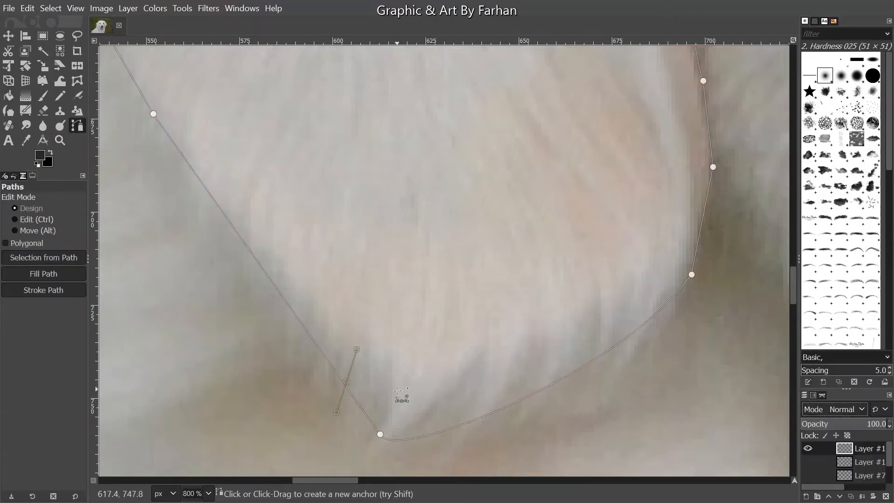
Adjust the outer edge of the ear path near its tip, stroke the path, and switch to the Move tool
left_click_drag(337, 373, 351, 373)
scroll(352, 374, "down", 5)
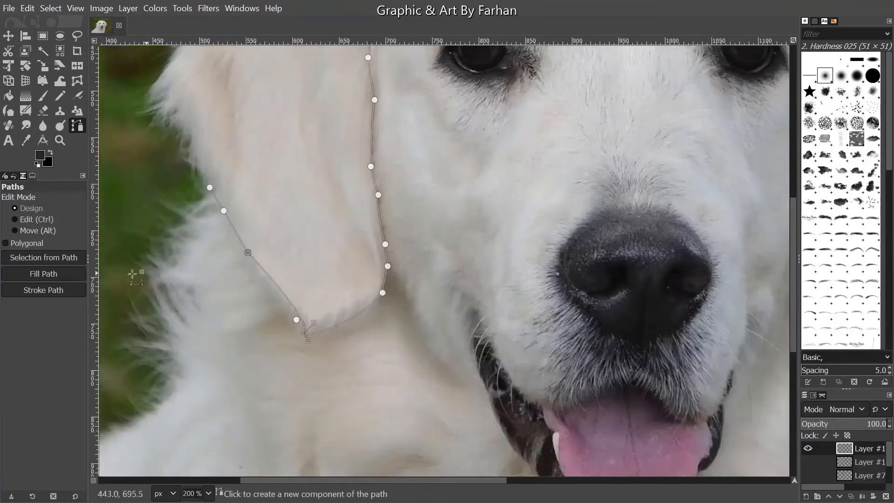
left_click(43, 289)
left_click(111, 390)
scroll(250, 324, "down", 1)
left_click(9, 36)
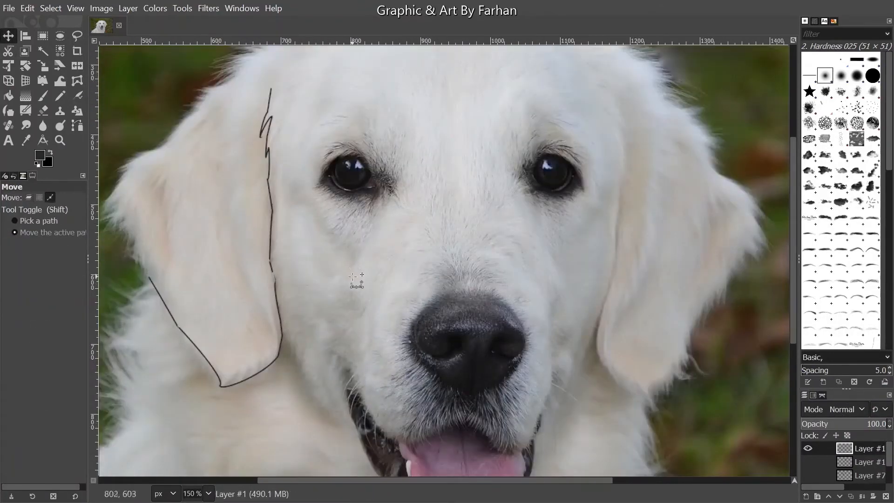
Hide the left ear's outline layer and add a new layer for the right ear
scroll(357, 283, "down", 1)
scroll(390, 170, "up", 1)
left_click(808, 447)
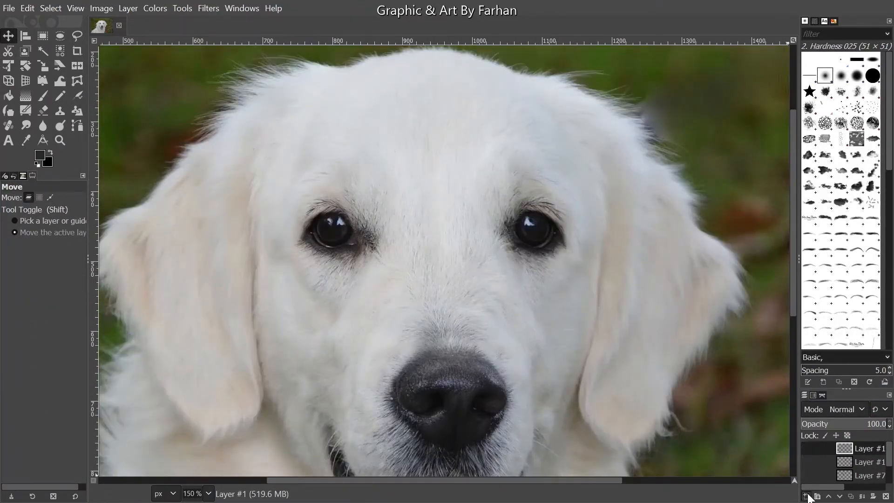
left_click(807, 496)
left_click(822, 463)
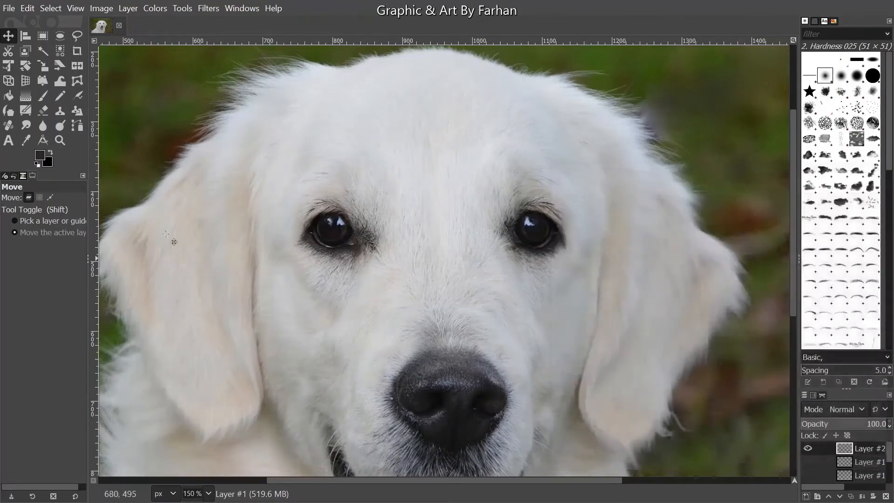
Trace the inner edge of the right ear with the Paths tool, from above eye level down toward the ear's lower end
left_click(82, 123)
scroll(587, 184, "up", 4)
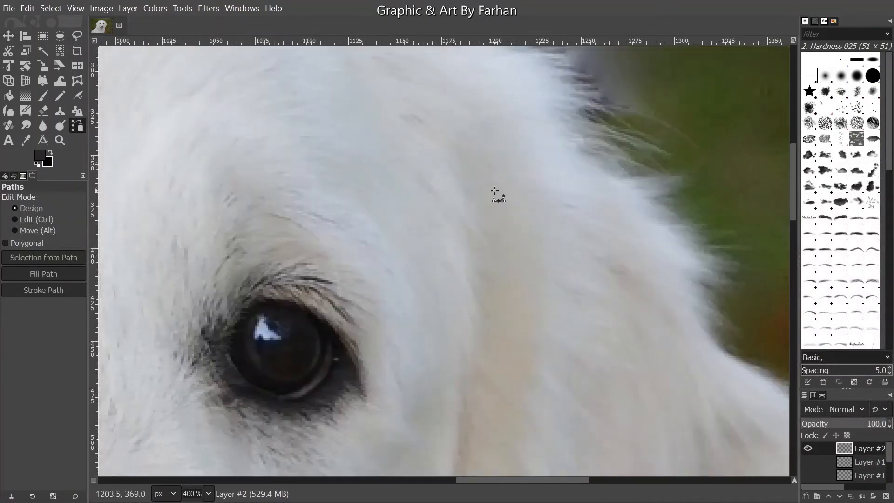
left_click(459, 152)
left_click(467, 383)
left_click_drag(475, 360, 500, 158)
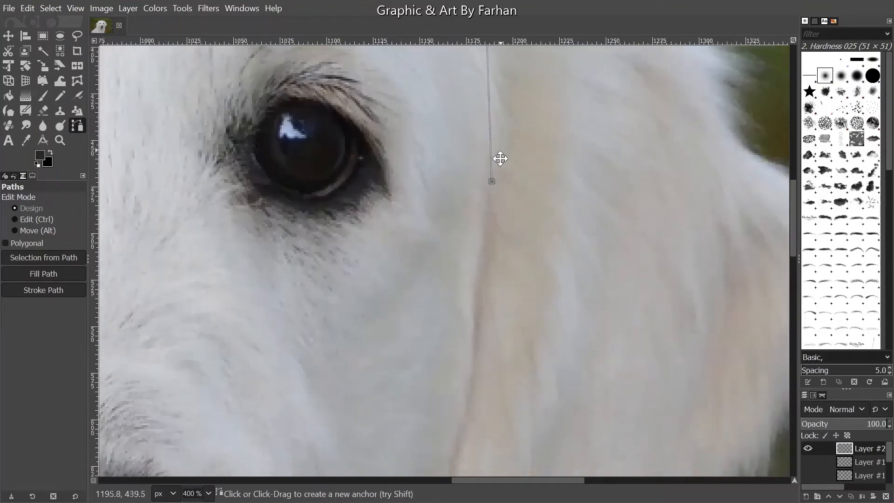
left_click(475, 293)
left_click(477, 335)
left_click_drag(476, 350, 469, 151)
left_click(459, 223)
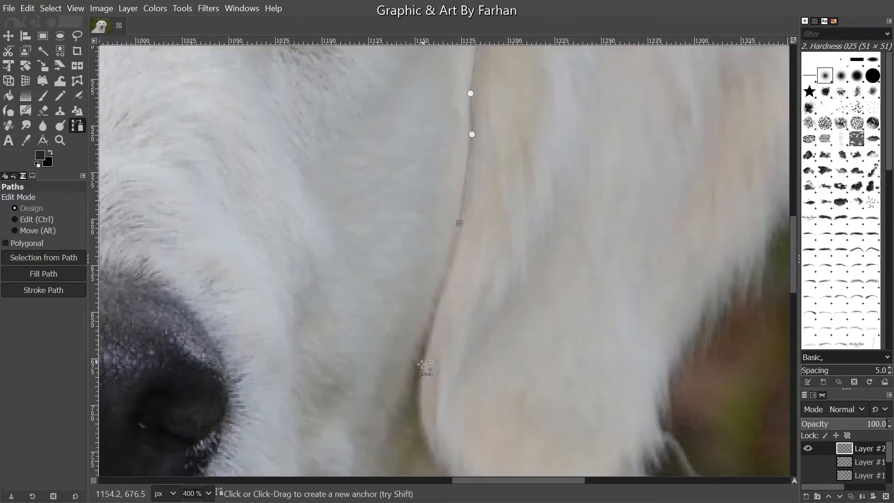
left_click(422, 371)
left_click_drag(439, 405, 439, 283)
Continue the path around the right ear's pointed tip and a short way up its outer edge
scroll(441, 283, "up", 2)
left_click(431, 370)
left_click(385, 365)
left_click(407, 291)
left_click(471, 325)
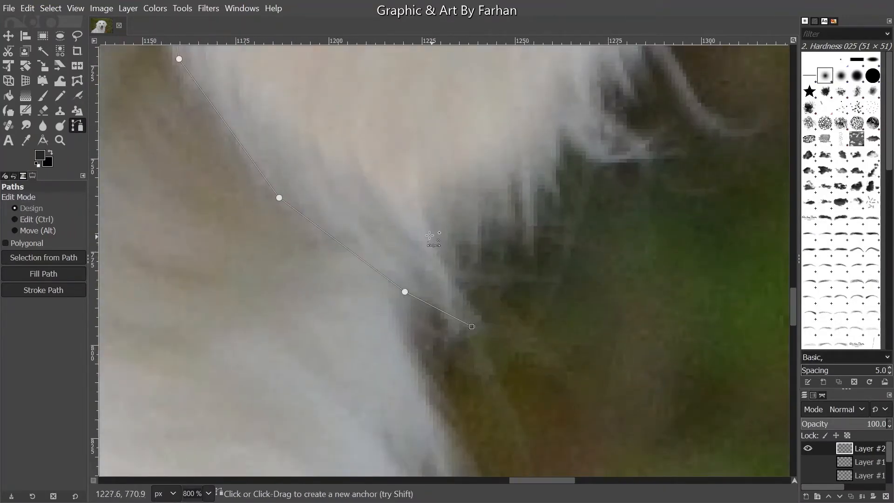
left_click(426, 230)
left_click(370, 399)
left_click(481, 290)
scroll(477, 301, "down", 4)
left_click(478, 284)
left_click_drag(482, 282, 462, 303)
scroll(439, 123, "up", 3)
Show the filled head outline layer for reference, align the ear path's outer anchors with its black outline, and hide that layer again
scroll(549, 216, "down", 4)
scroll(847, 463, "down", 3)
left_click(808, 463)
scroll(585, 365, "up", 3)
scroll(475, 359, "up", 2)
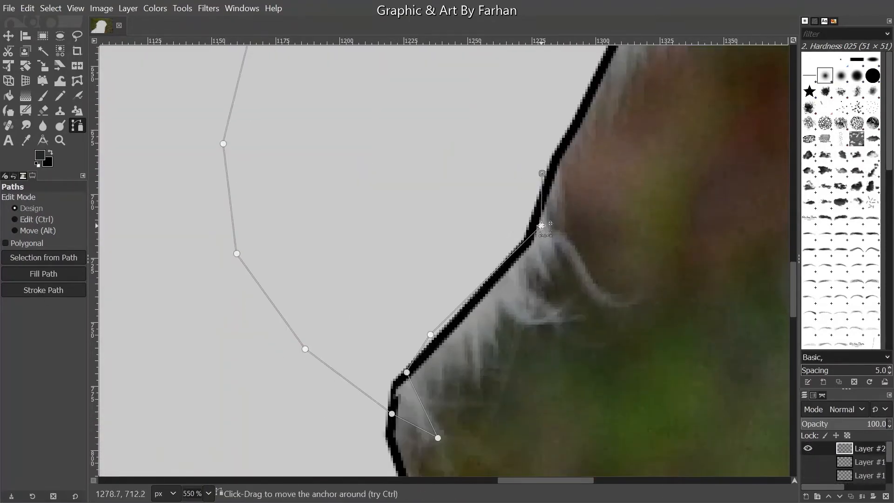
left_click_drag(540, 226, 528, 242)
left_click_drag(541, 173, 554, 162)
left_click_drag(431, 335, 433, 344)
left_click_drag(437, 438, 393, 386)
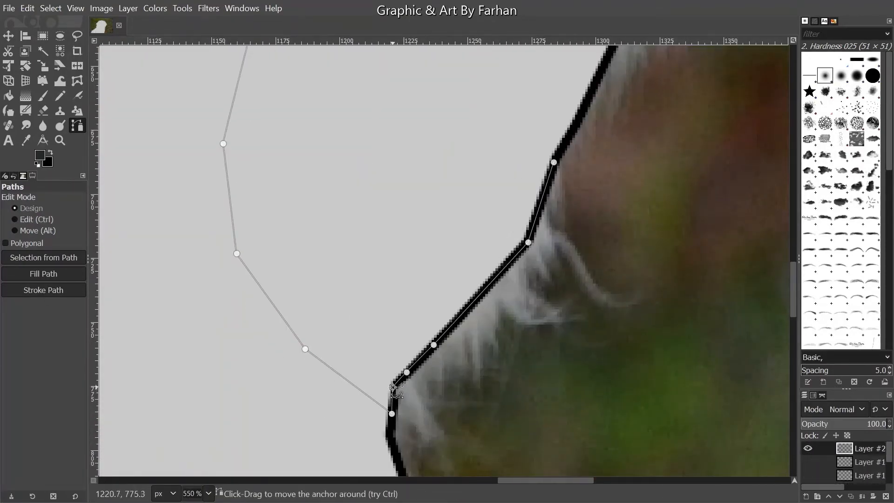
scroll(550, 344, "down", 2)
scroll(810, 461, "down", 3)
left_click(807, 463)
Bend the path segments along the right ear's inner edge and lower curve to follow the photo
scroll(831, 461, "up", 3)
scroll(390, 71, "up", 2)
scroll(391, 163, "up", 5)
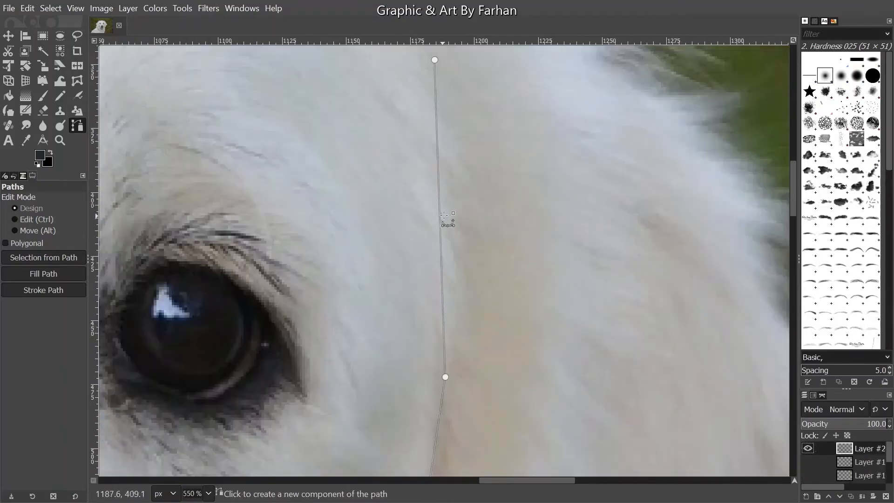
left_click_drag(445, 219, 470, 227)
left_click_drag(475, 387, 477, 305)
scroll(484, 326, "down", 10)
scroll(484, 325, "left", 2)
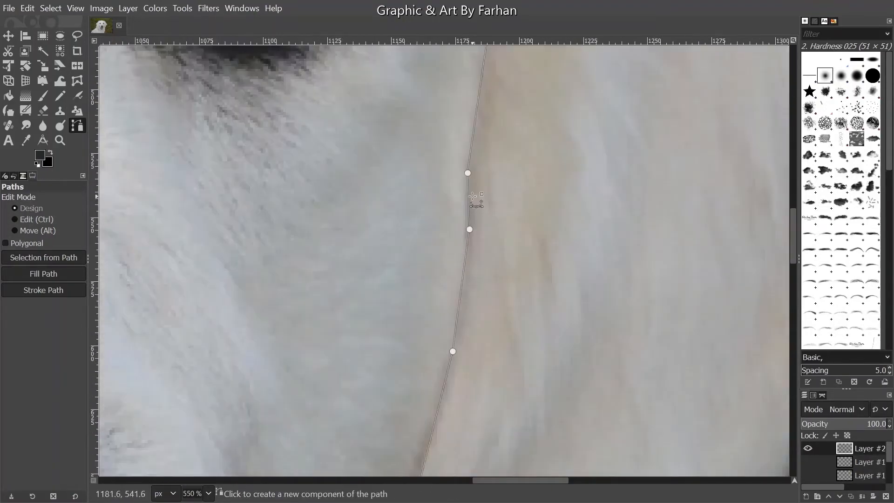
scroll(391, 210, "down", 3)
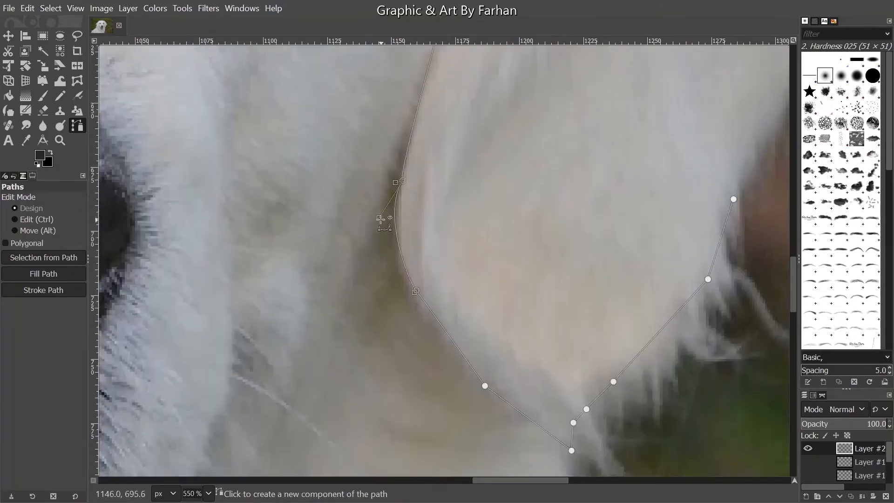
scroll(443, 249, "up", 4)
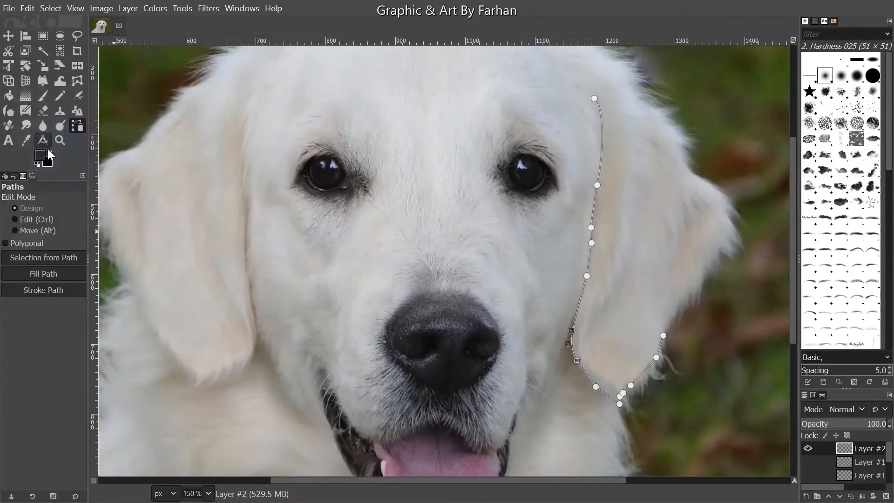
Swap the foreground and background colours to get black, stroke the right ear path, and switch to the Move tool
left_click(50, 152)
left_click(43, 289)
left_click(111, 389)
key("m")
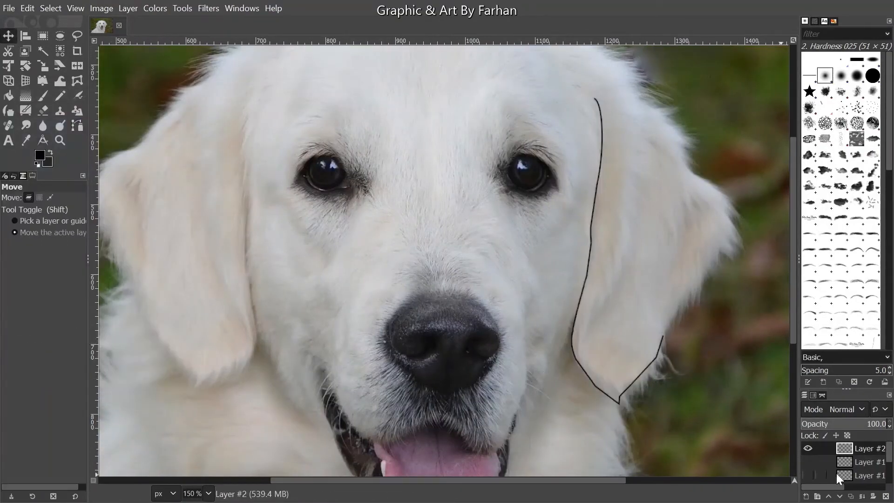
Show the left ear's outline layer and compare the line colour of both ears up close
left_click(804, 459)
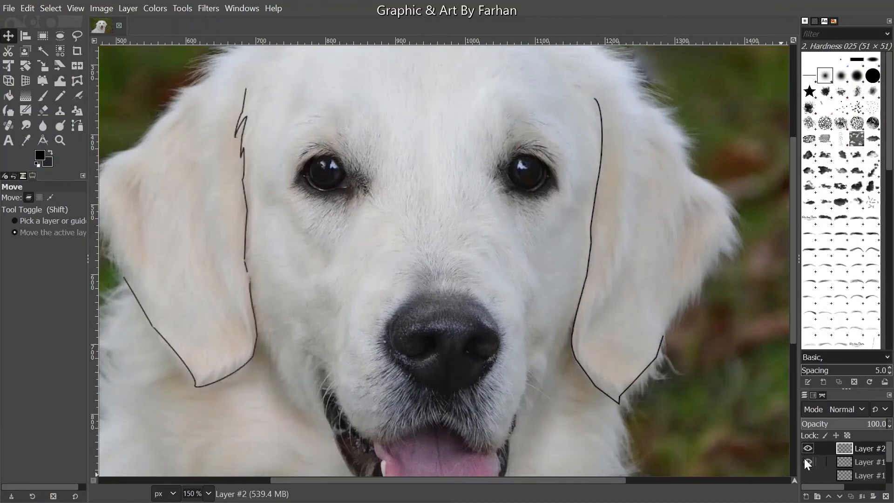
scroll(574, 204, "up", 5, "ctrl")
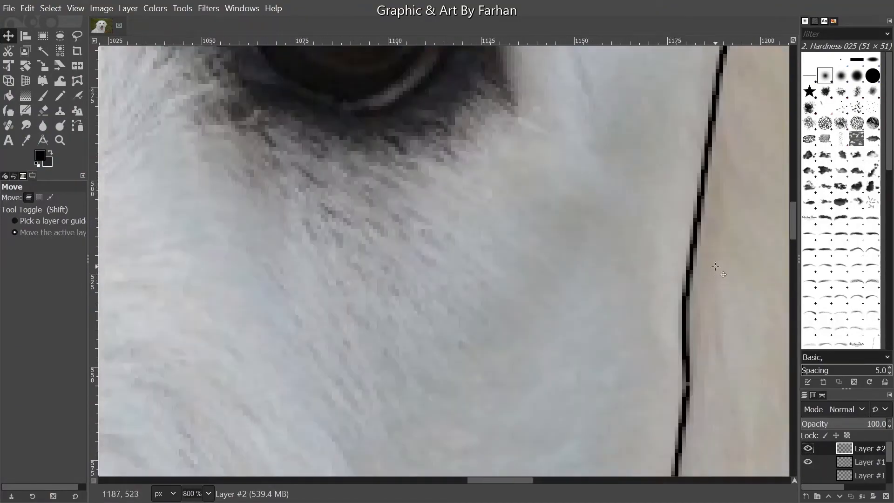
left_click(809, 249)
left_click_drag(375, 266, 840, 227)
left_click_drag(312, 233, 837, 221)
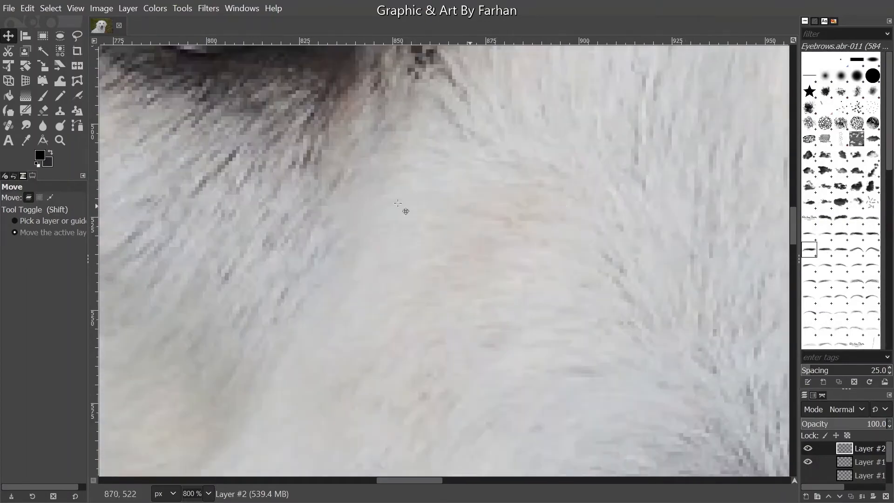
left_click_drag(261, 233, 809, 212)
Check the current foreground and background colour values
left_click(39, 156)
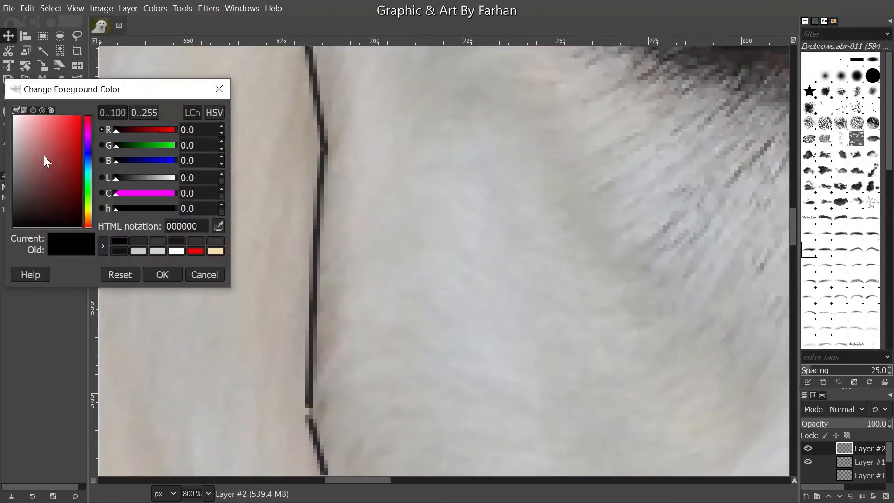
left_click(162, 273)
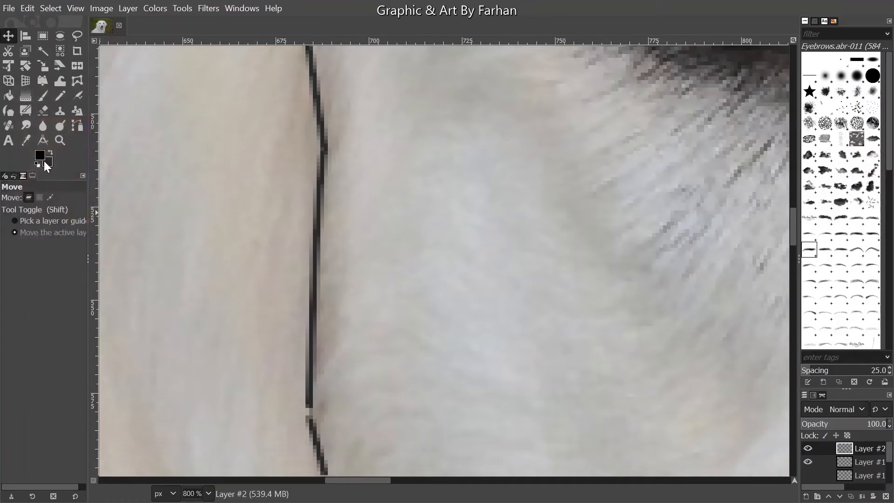
key("minus")
left_click(50, 197)
left_click(46, 162)
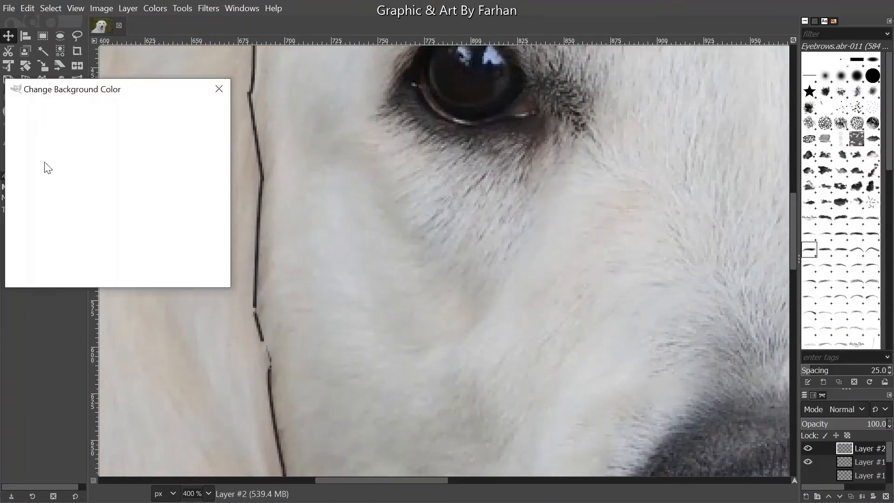
left_click(159, 274)
Select the left ear outline from its layer's alpha, fill it with the black foreground colour, and deselect
key("minus")
scroll(301, 274, "down", 1)
right_click(842, 461)
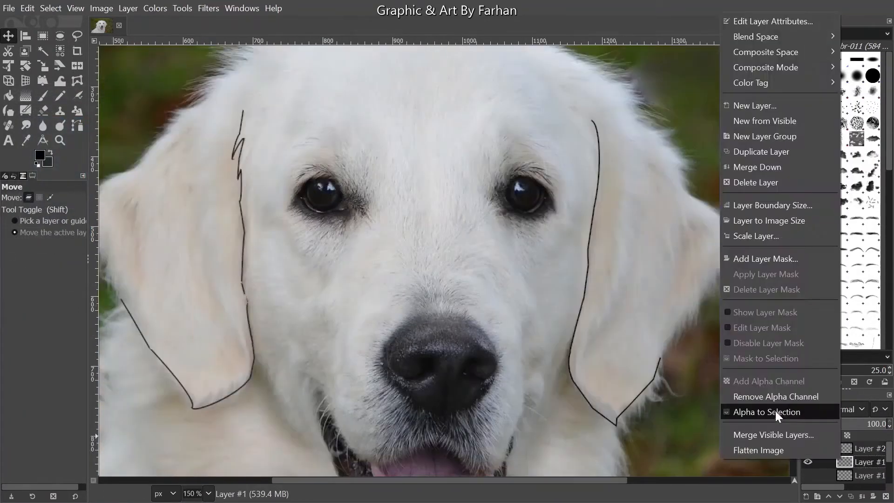
left_click(776, 413)
scroll(224, 130, "up", 6)
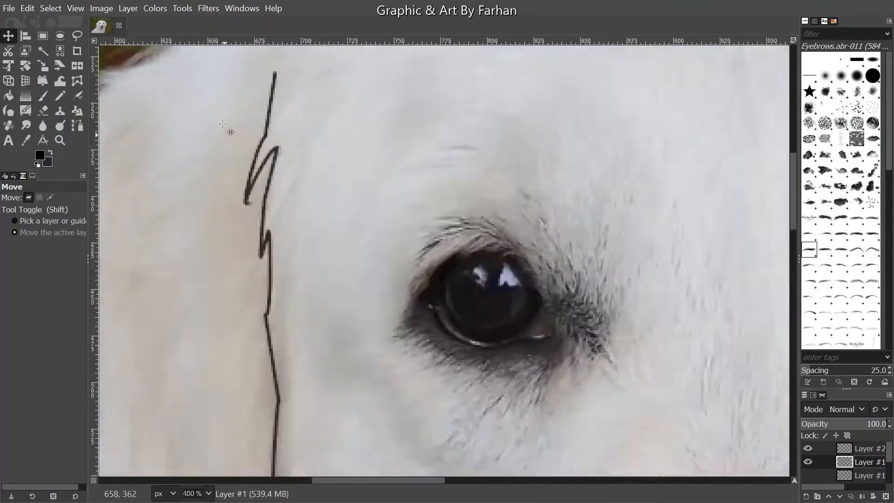
left_click(26, 12)
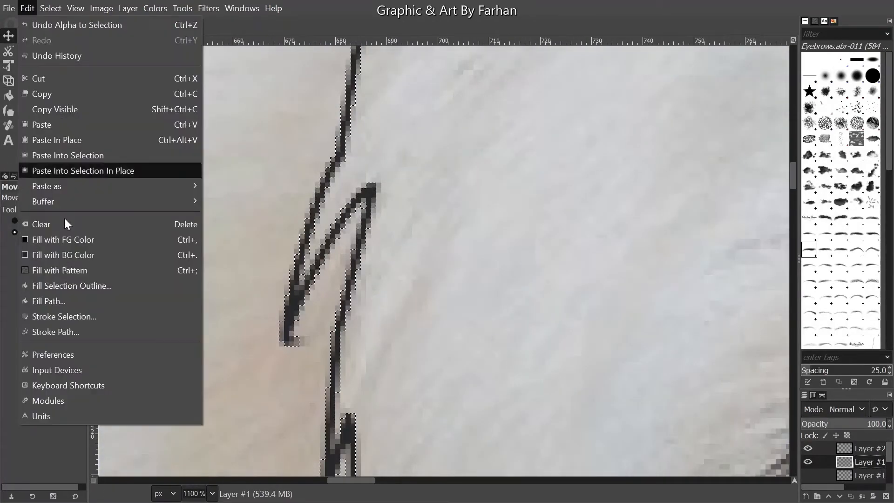
left_click(60, 239)
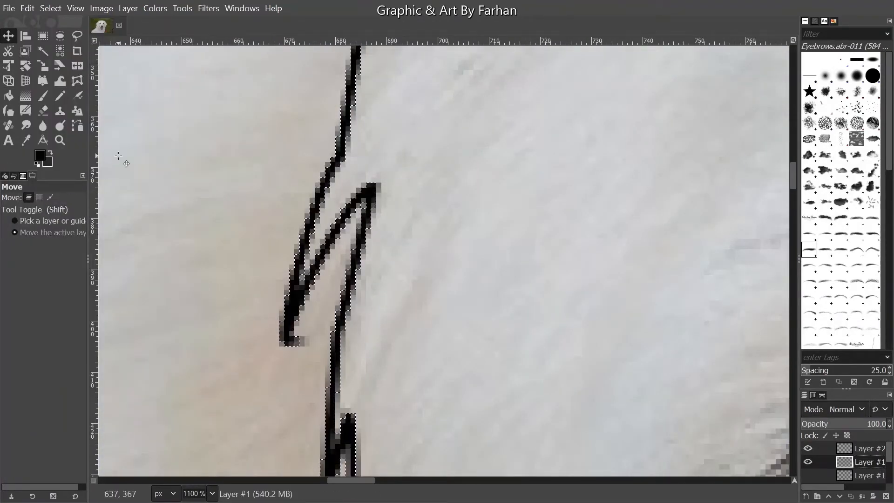
key("ctrl+shift+a")
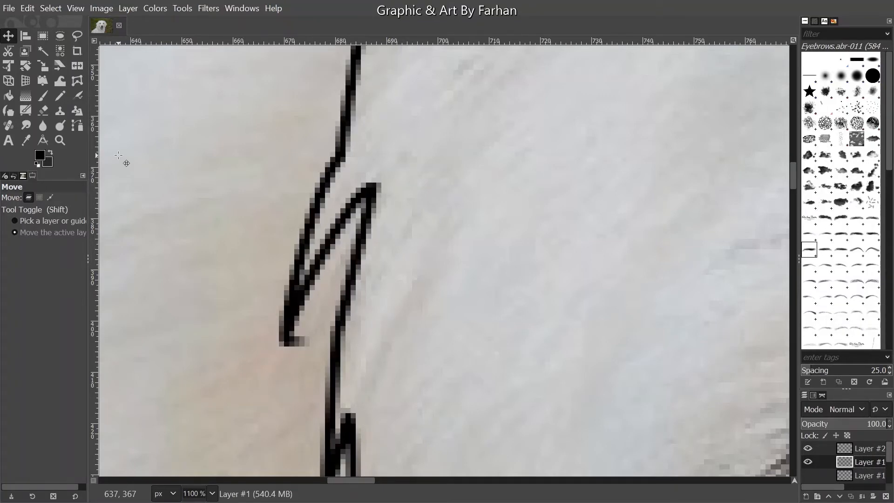
scroll(161, 196, "down", 5)
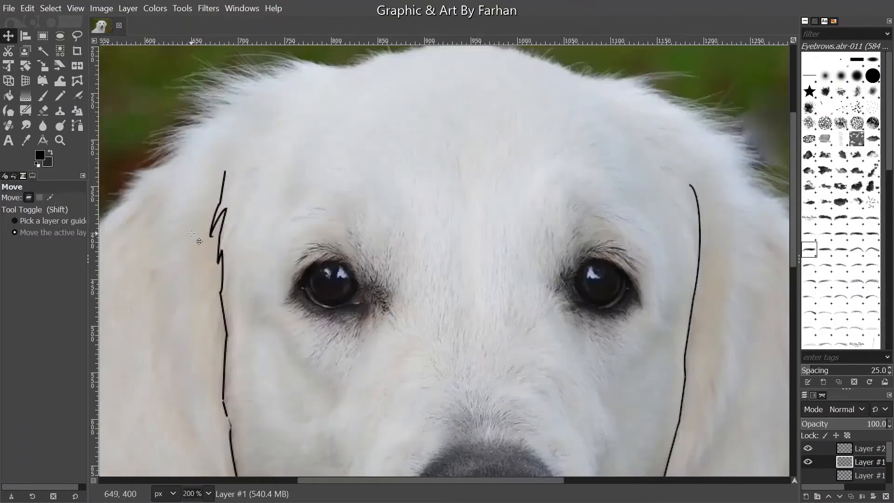
Merge the right ear's outline layer down into the left ear's layer and hide the merged layer
scroll(247, 195, "down", 2)
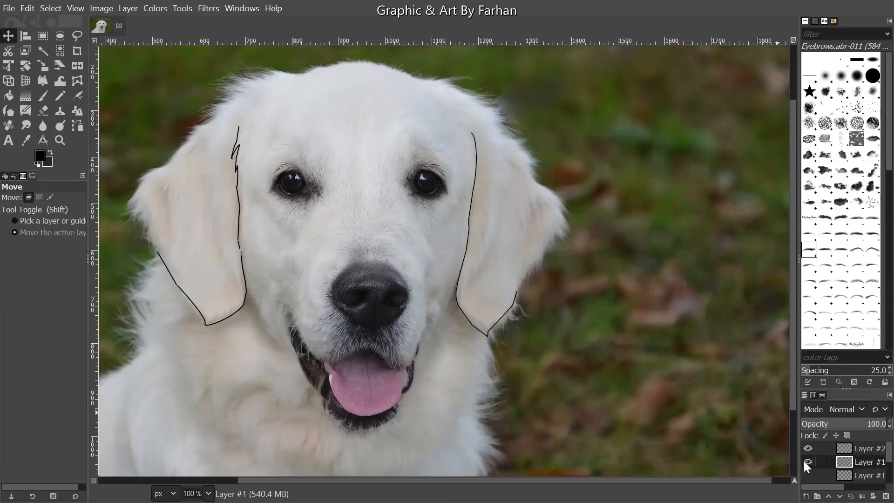
left_click(861, 447)
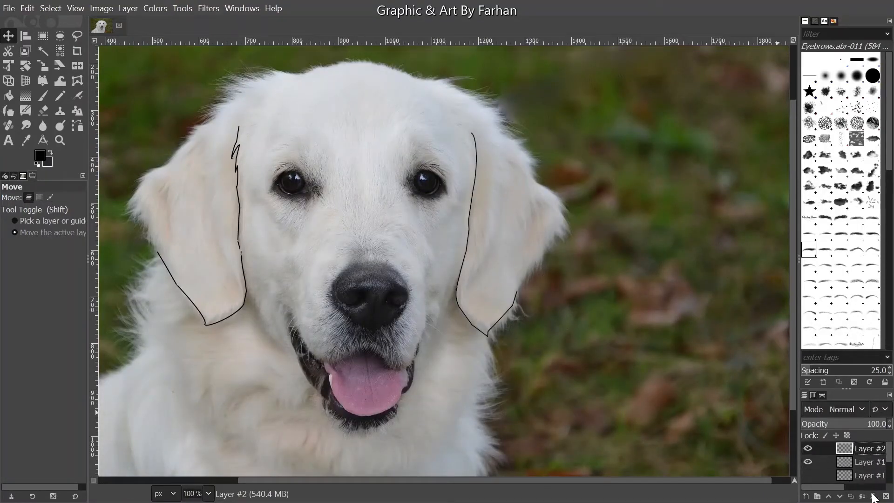
left_click(862, 497)
left_click(807, 449)
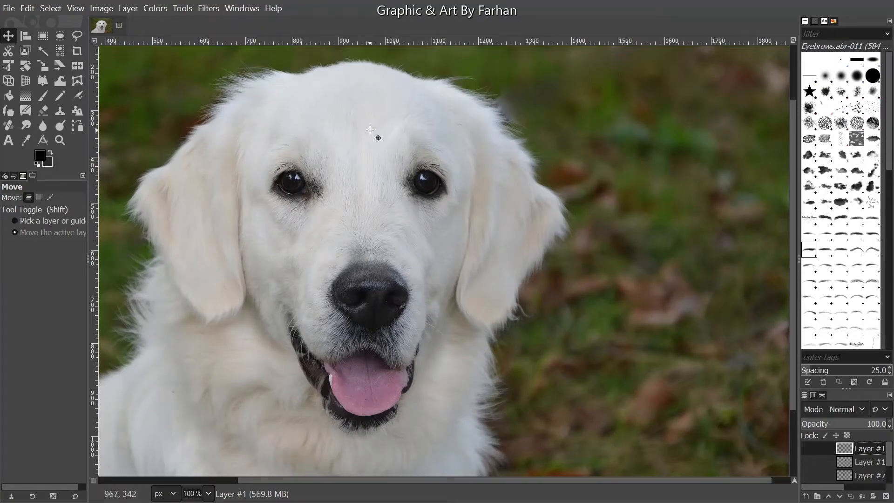
Add a new layer and place a four-anchor path along the cheek fur below the left eye
left_click(805, 496)
left_click(820, 455)
scroll(343, 208, "up", 3, "ctrl")
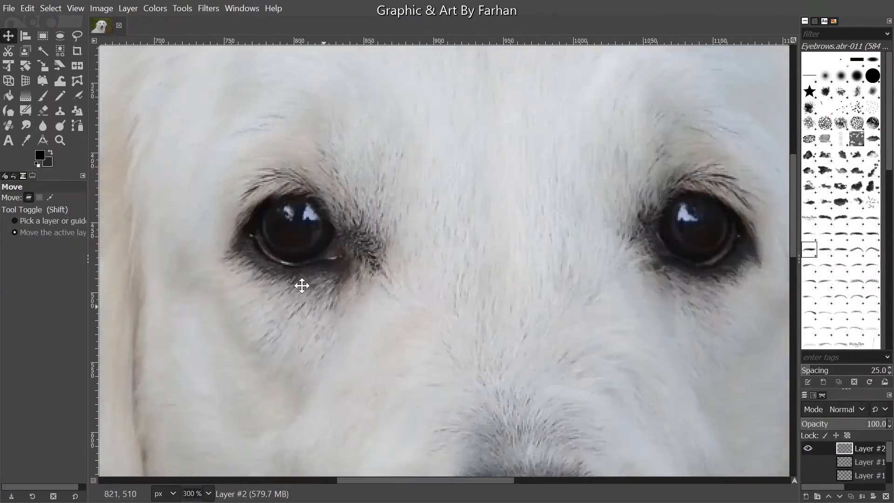
left_click(77, 127)
left_click(317, 364)
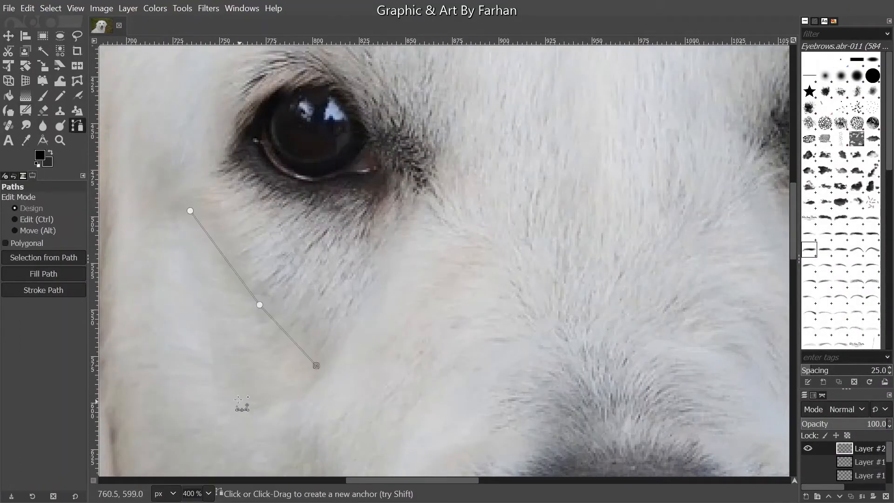
left_click(235, 397)
Curve the segments of the left cheek path so its lower end hooks back smoothly
scroll(181, 224, "up", 2, "ctrl")
scroll(217, 219, "down", 5)
scroll(216, 219, "right", 1)
left_click_drag(304, 185, 330, 193)
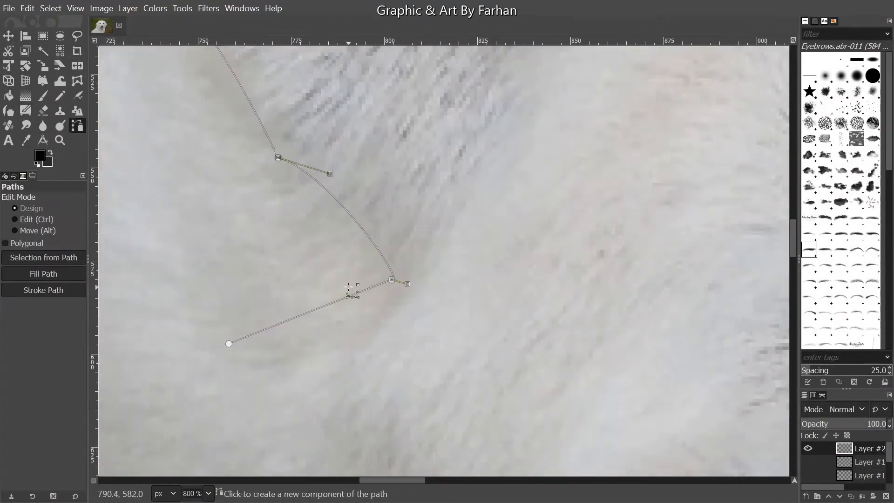
left_click_drag(348, 286, 317, 356)
scroll(373, 313, "down", 4, "ctrl")
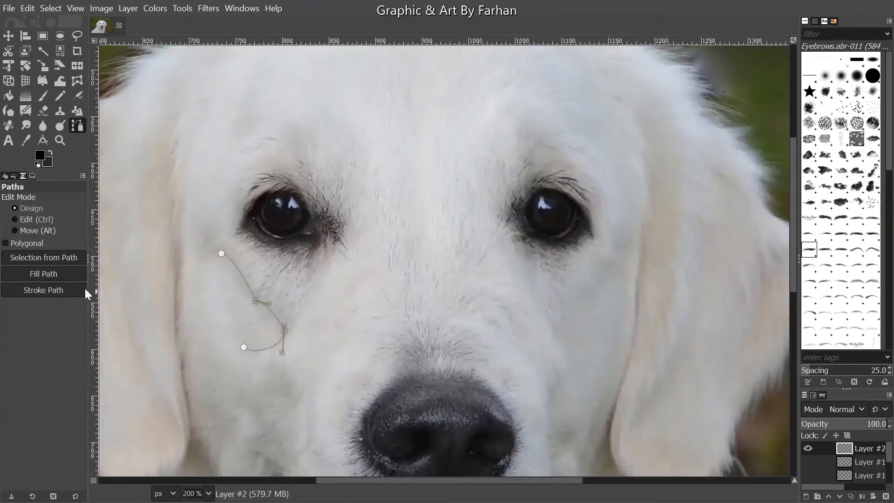
Stroke the left cheek path in black
left_click(85, 289)
left_click(161, 408)
key("m")
scroll(562, 250, "up", 3)
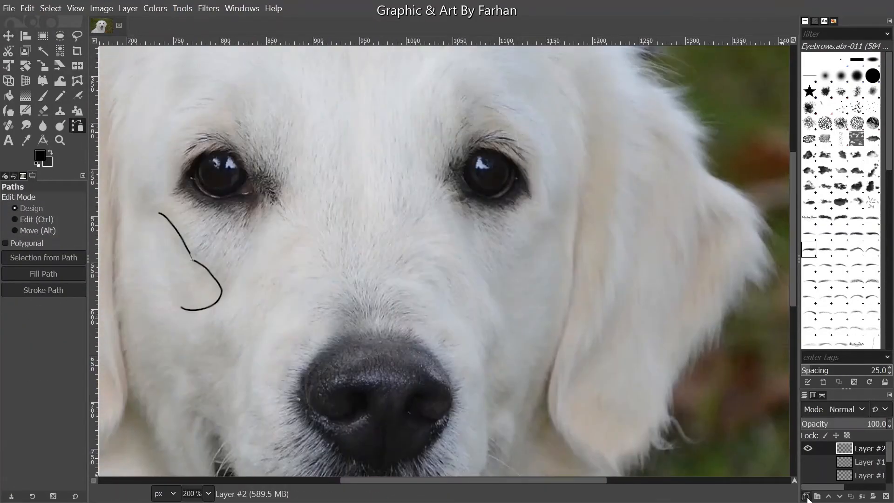
Add another new layer and place the path anchors for a cheek line below the right eye
left_click(805, 495)
key("Return")
scroll(541, 229, "up", 6)
scroll(567, 218, "down", 5)
left_click(567, 234)
left_click(473, 315)
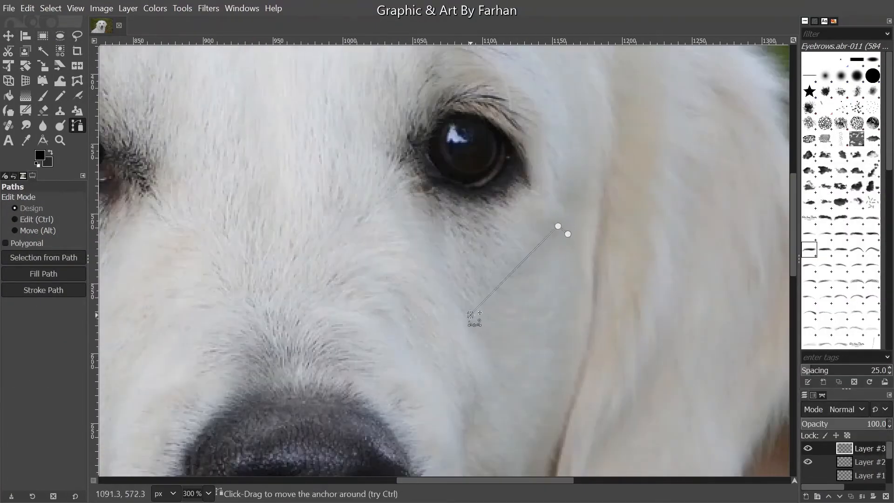
scroll(511, 308, "down", 3)
left_click(535, 290)
Bend the two long segments of the right cheek path into gentle curves
scroll(605, 132, "up", 2)
left_click_drag(533, 161, 542, 175)
left_click_drag(444, 359, 437, 361)
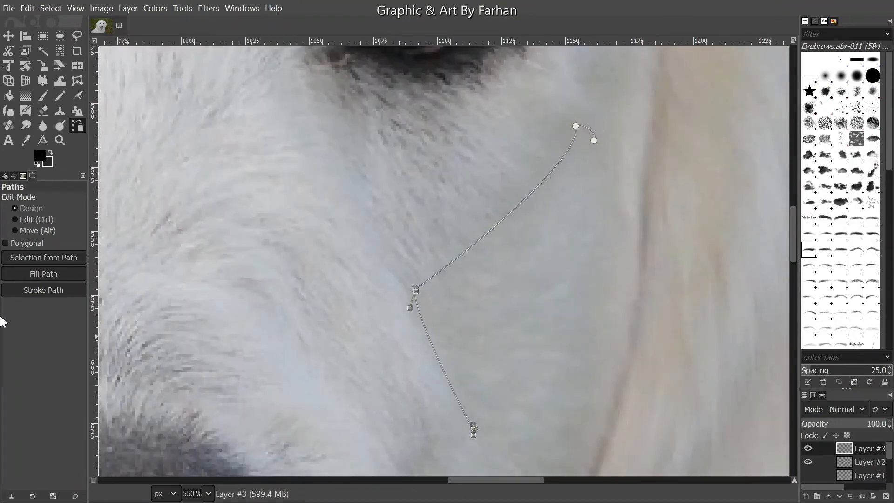
Stroke the right cheek path in black and toggle the underlying artwork layers' visibility to check both cheek lines
left_click(18, 289)
key("Return")
left_click(8, 36)
scroll(418, 280, "down", 5)
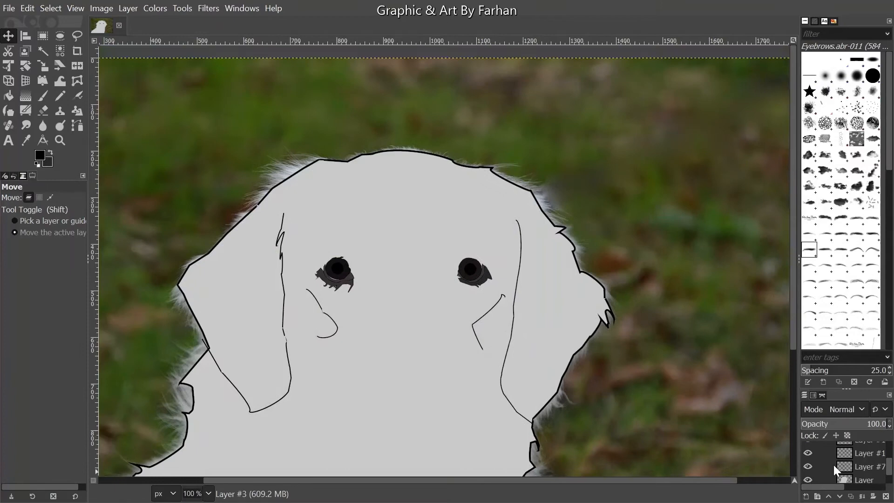
left_click(809, 458)
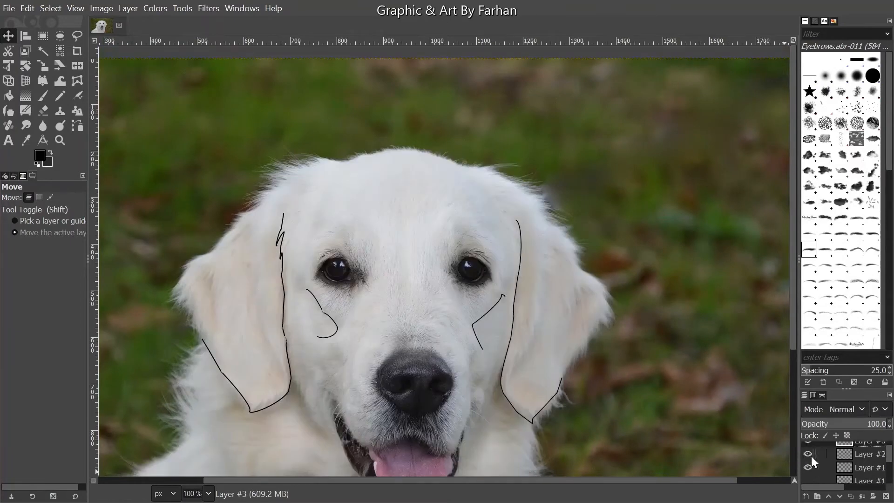
left_click(807, 463)
left_click(808, 464)
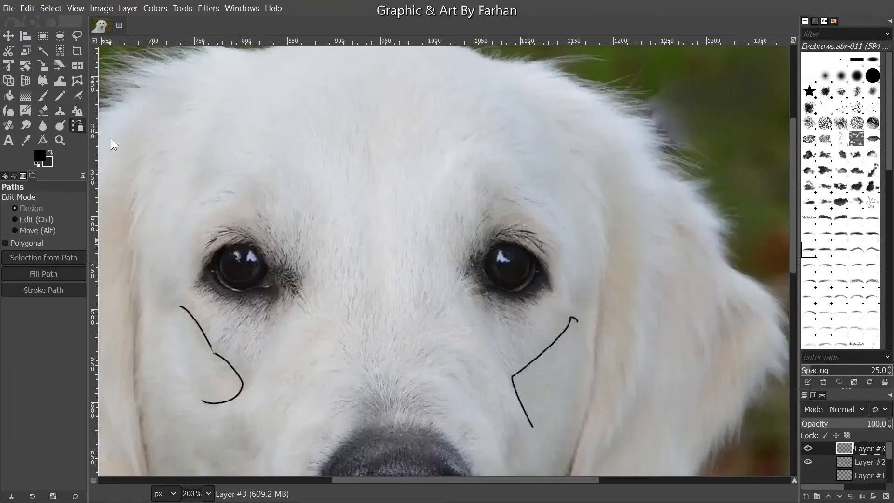
Add a new transparent layer and draw a curved path arching over the left side of the muzzle above the nose
left_click(806, 494)
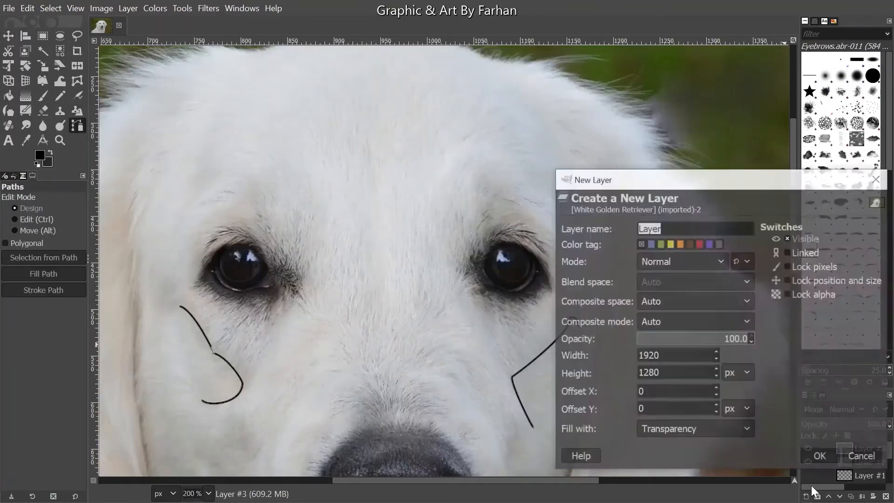
key("Return")
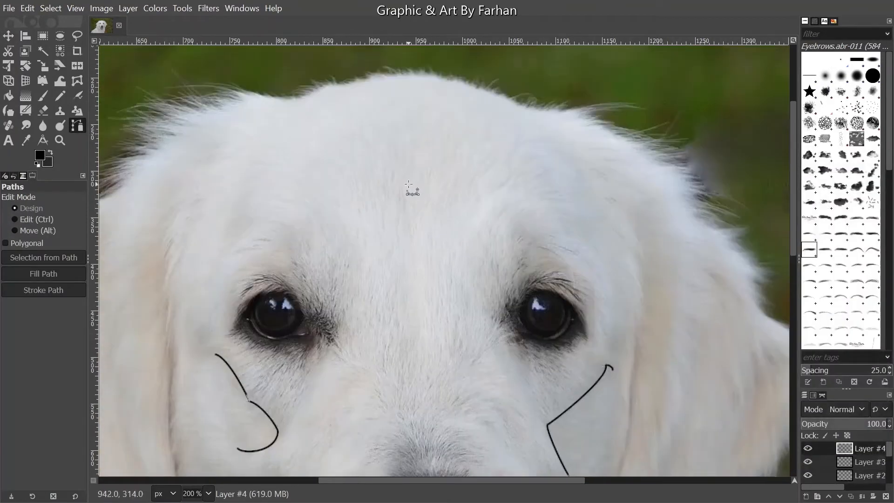
scroll(428, 163, "down", 2)
scroll(354, 344, "up", 1)
left_click(291, 381)
left_click(421, 292)
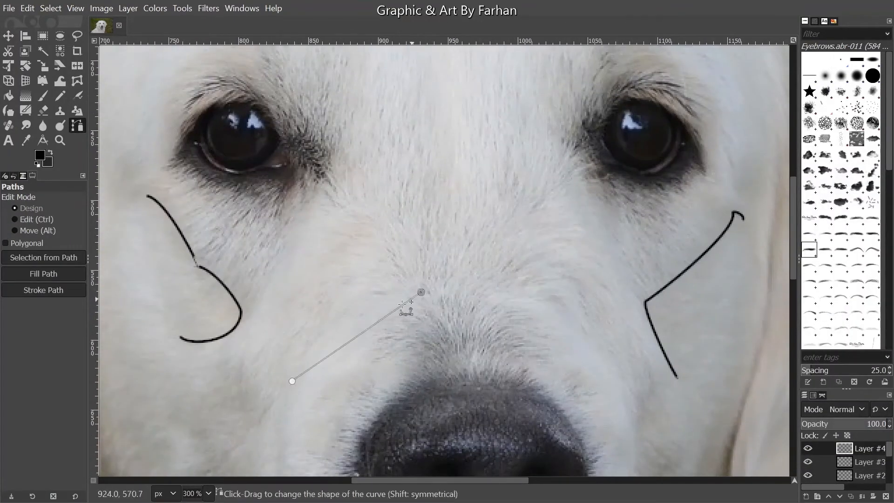
left_click_drag(373, 325, 354, 297)
left_click_drag(358, 255, 335, 299)
scroll(335, 299, "down", 2)
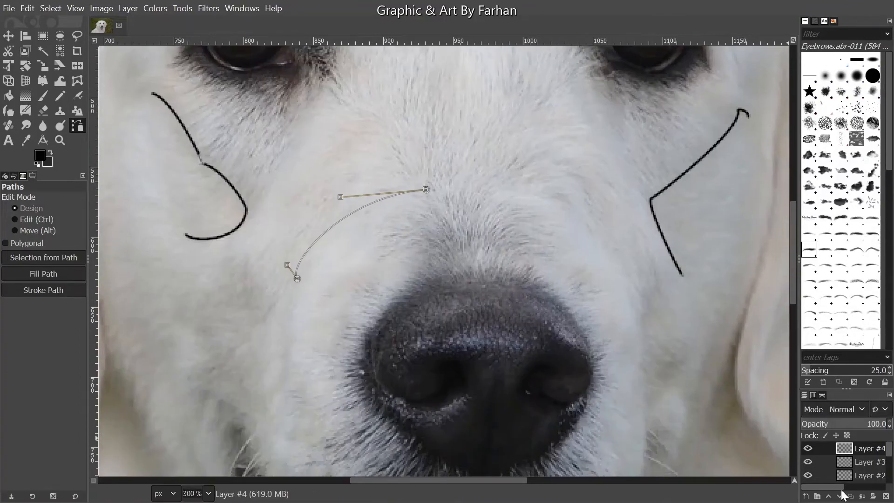
Stroke the left muzzle curve in black and add another new layer for the opposite side
left_click(44, 289)
key("Return")
left_click(40, 155)
left_click(162, 274)
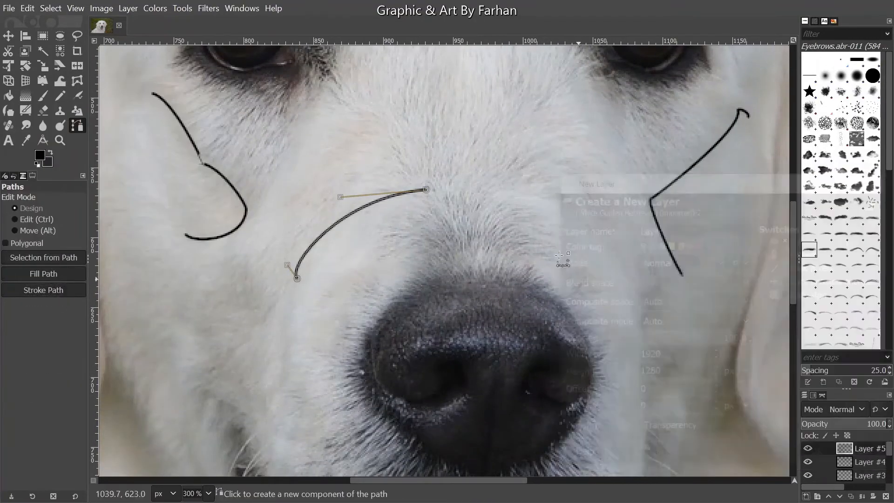
Place a three-anchor path over the right side of the muzzle above the nose and curve its two segments
left_click(501, 187)
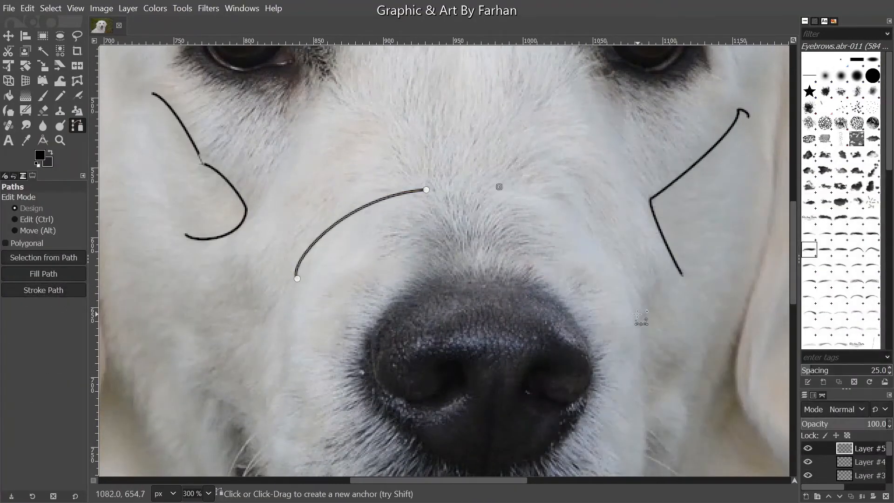
left_click(574, 209)
left_click(638, 320)
scroll(572, 210, "up", 2)
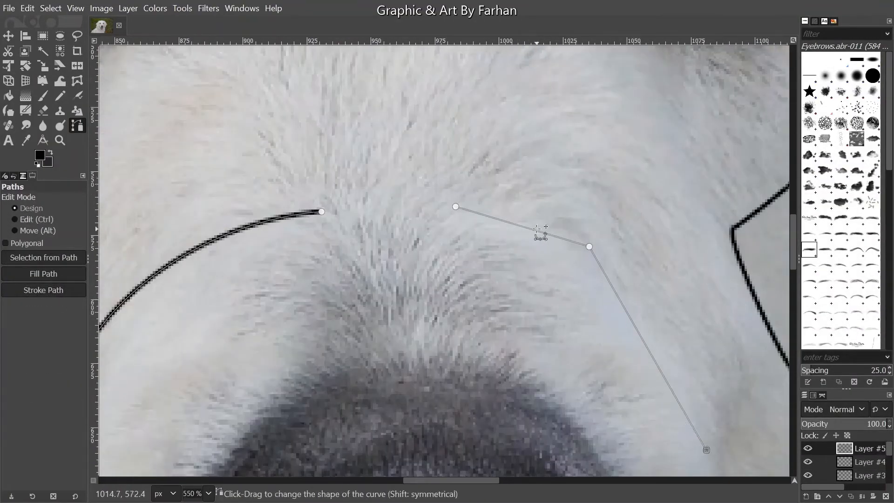
left_click_drag(539, 232, 535, 219)
mouse_move(612, 290)
left_mouse_down()
mouse_move(543, 219)
mouse_move(561, 216)
left_mouse_up()
Stroke the right muzzle path in black
left_click(43, 289)
left_click(121, 411)
key("m")
scroll(328, 324, "down", 4)
scroll(361, 314, "down", 1)
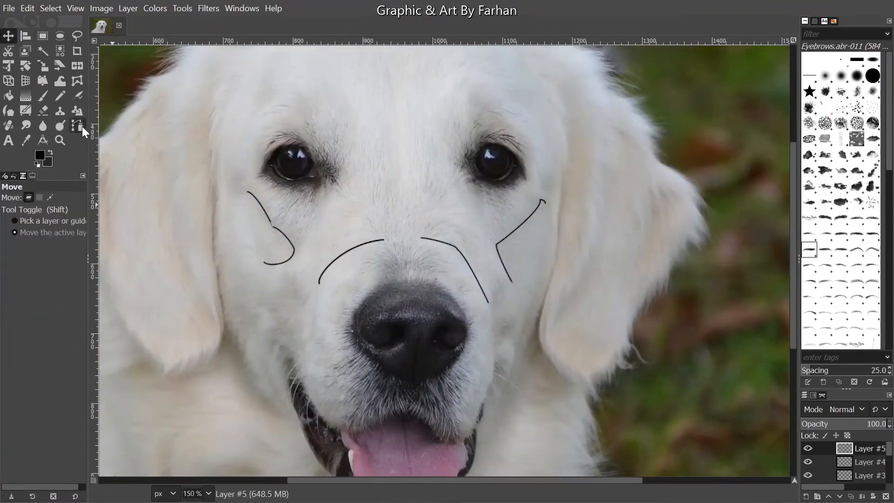
Draw a gently curved path on the forehead above the left eye and stroke it in black
key("b")
scroll(246, 233, "up", 3)
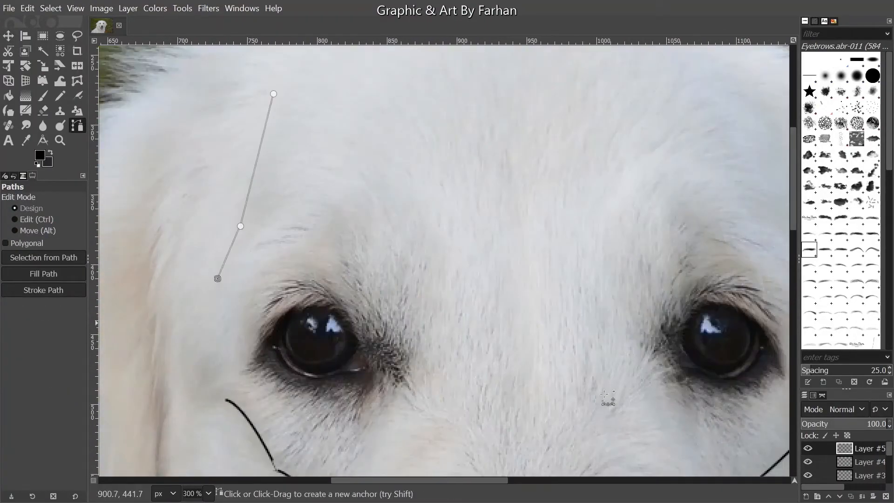
scroll(214, 158, "up", 1)
mouse_move(235, 181)
left_mouse_down()
mouse_move(240, 208)
mouse_move(245, 175)
left_mouse_up()
left_click(43, 290)
left_click(111, 395)
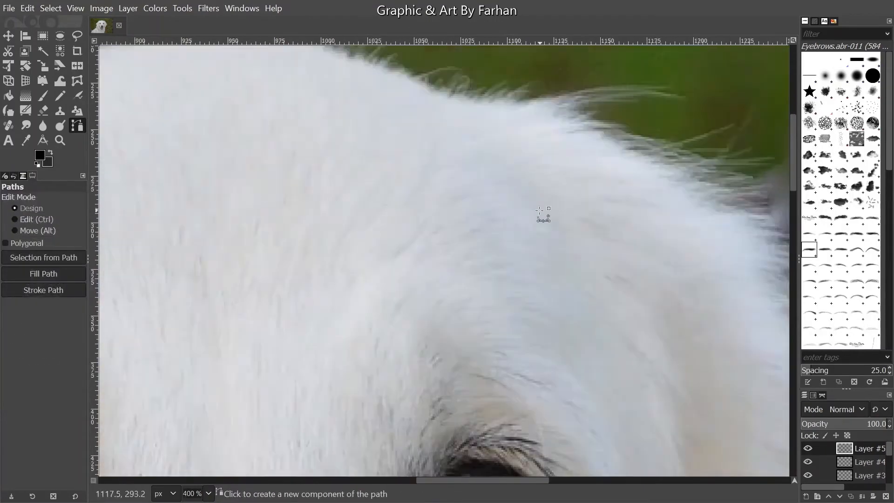
Place a three-anchor path on the forehead above the right eye and bend its segments into two outward arcs
left_click(421, 229)
scroll(465, 256, "down", 1)
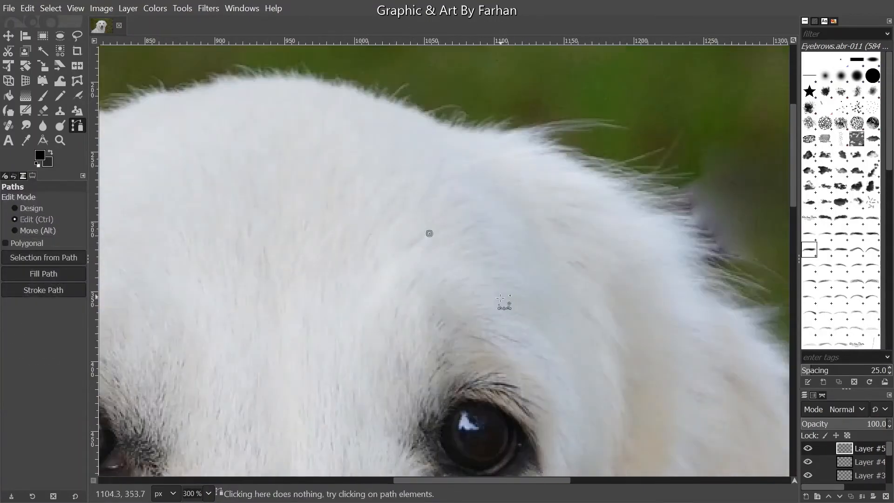
left_click(504, 311)
left_click(571, 379)
left_click_drag(467, 273, 482, 258)
left_click_drag(517, 326, 541, 331)
scroll(508, 296, "up", 3)
mouse_move(508, 296)
left_mouse_down()
mouse_move(359, 136)
mouse_move(511, 266)
left_mouse_up()
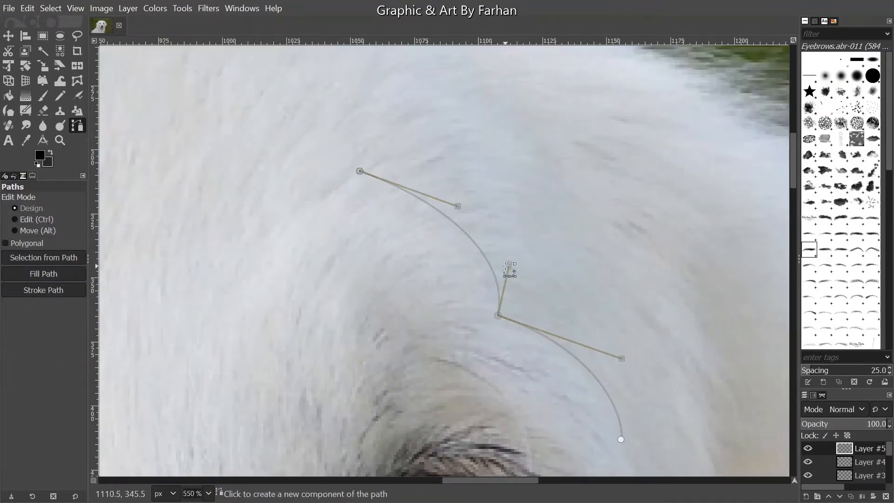
Stroke the two-arc brow path above the right eye in black
left_click(44, 289)
left_click(113, 391)
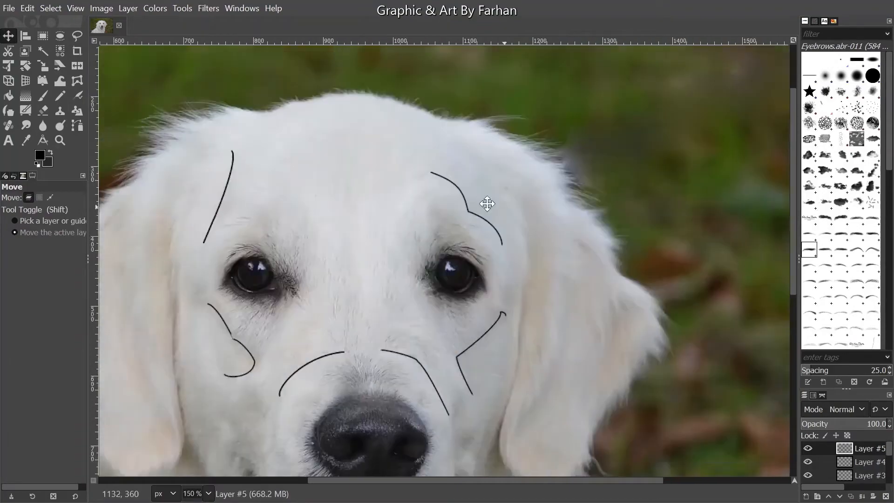
scroll(480, 248, "down", 1)
scroll(458, 242, "up", 1)
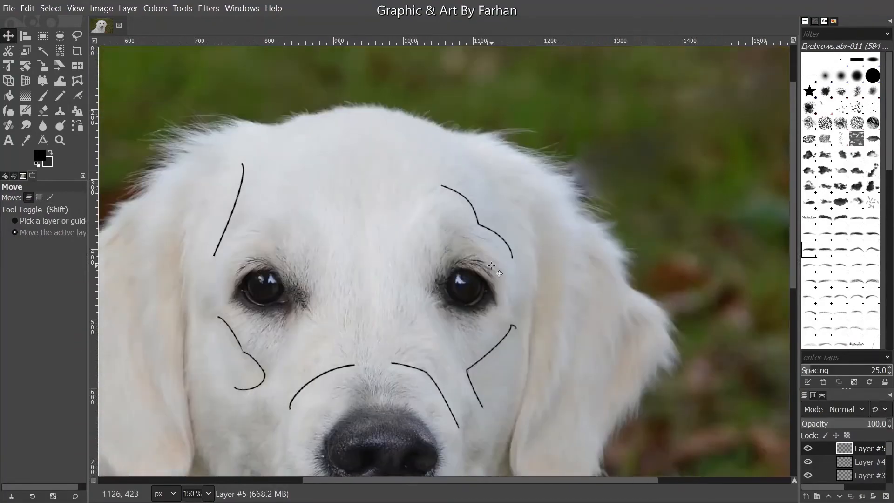
Draw a short curved path just below the left muzzle curve and stroke it in black
scroll(493, 264, "down", 1)
scroll(412, 318, "down", 2)
scroll(413, 339, "up", 4)
key("b")
left_click(447, 240)
left_click(443, 320)
left_click_drag(445, 281, 454, 281)
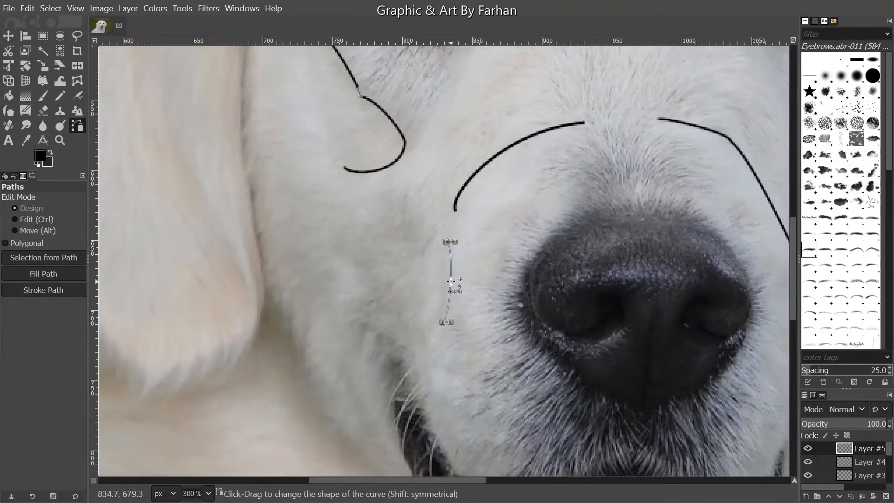
left_click(43, 290)
left_click(113, 399)
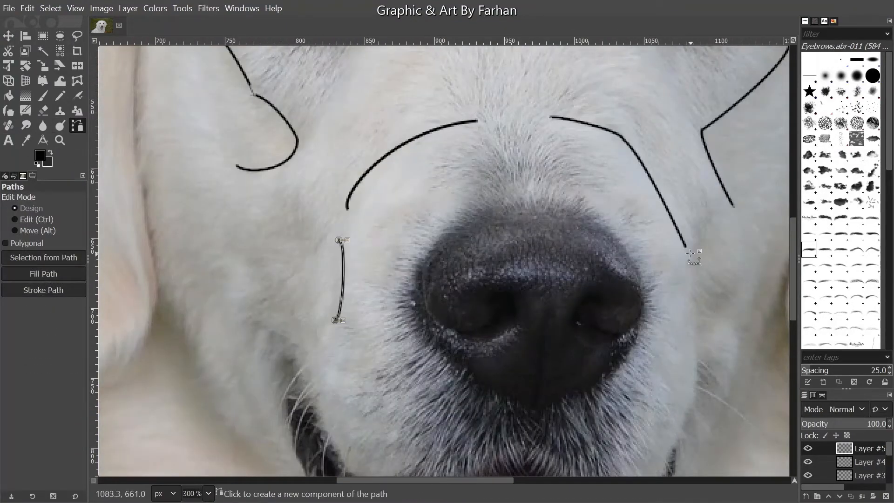
Place a three-anchor path down the right cheek beside the muzzle and curve its segments toward the mouth
left_click_drag(612, 289, 725, 252)
scroll(321, 298, "down", 2)
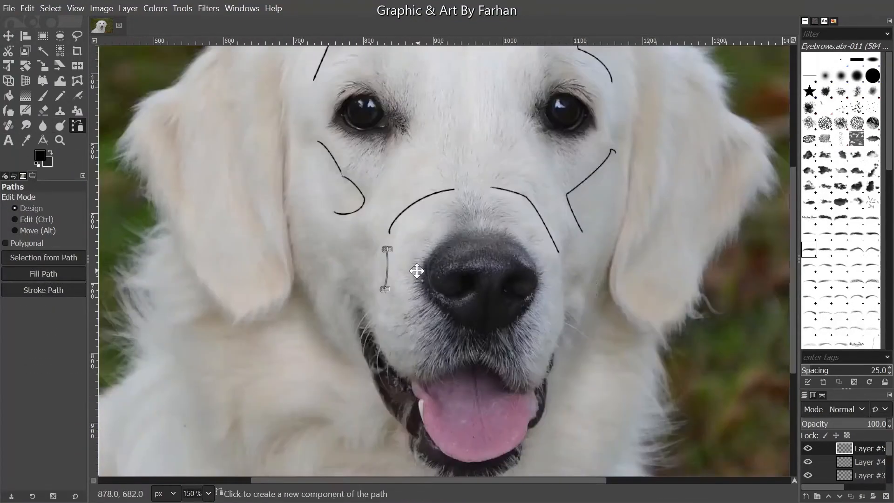
scroll(620, 260, "up", 2)
left_click(596, 216)
left_click(557, 326)
left_click(524, 427)
scroll(597, 317, "up", 2)
left_click_drag(526, 295, 567, 157)
left_click_drag(534, 288, 550, 301)
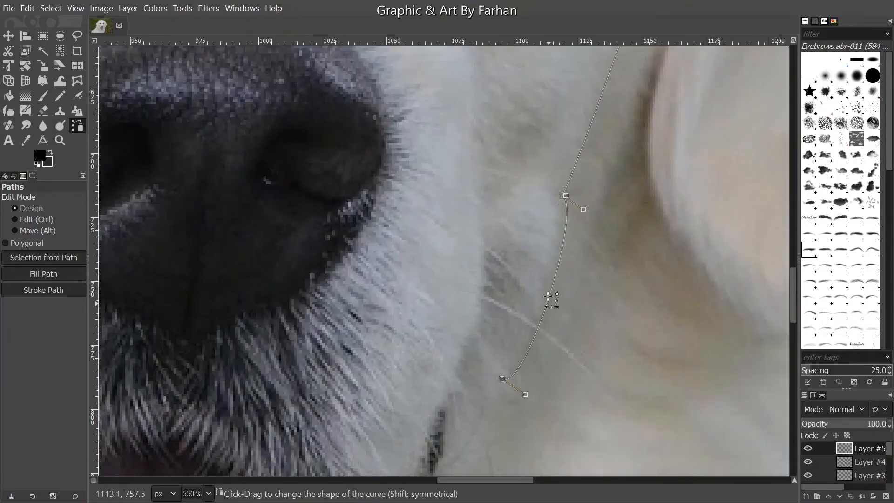
Stroke the lower right cheek path in black
left_click(44, 289)
left_click(107, 413)
key("m")
scroll(299, 312, "down", 4)
scroll(517, 375, "down", 1)
Merge the face-line layers down into Layer #2 and hide the merged layer
left_click(861, 496)
left_click(861, 495)
left_click(861, 496)
left_click(808, 448)
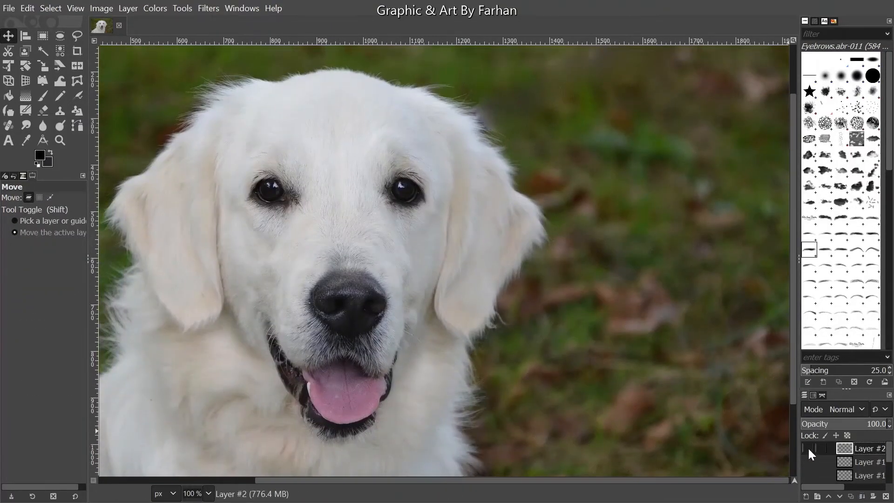
left_click(808, 448)
left_click(808, 448)
scroll(348, 275, "up", 1)
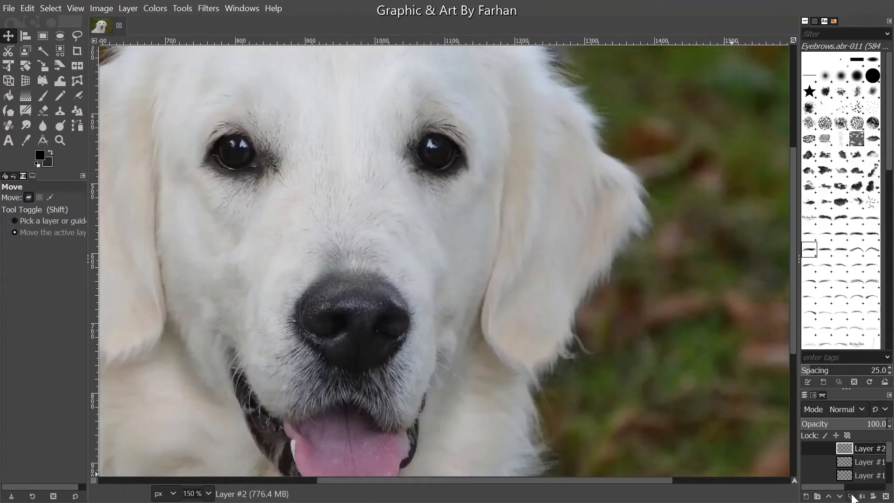
Add a new transparent layer and place path anchors along the top and down the right side of the nose
left_click(805, 496)
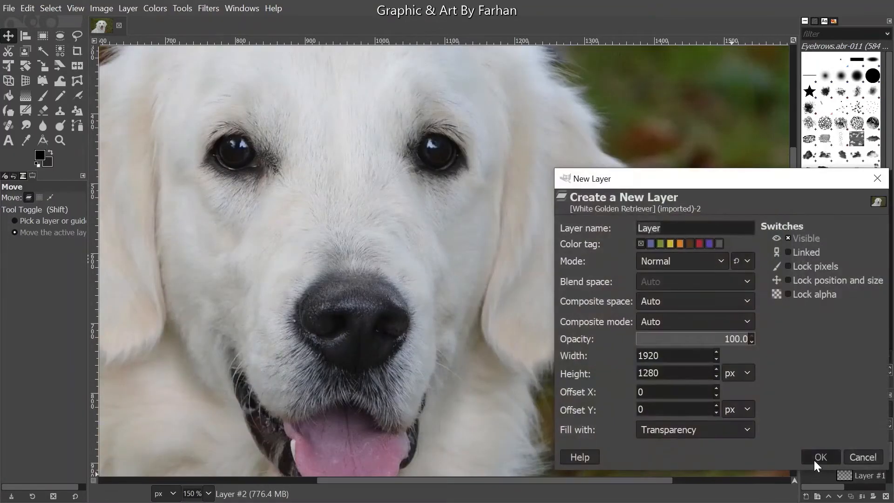
left_click(814, 460)
left_click(81, 122)
scroll(345, 282, "up", 2)
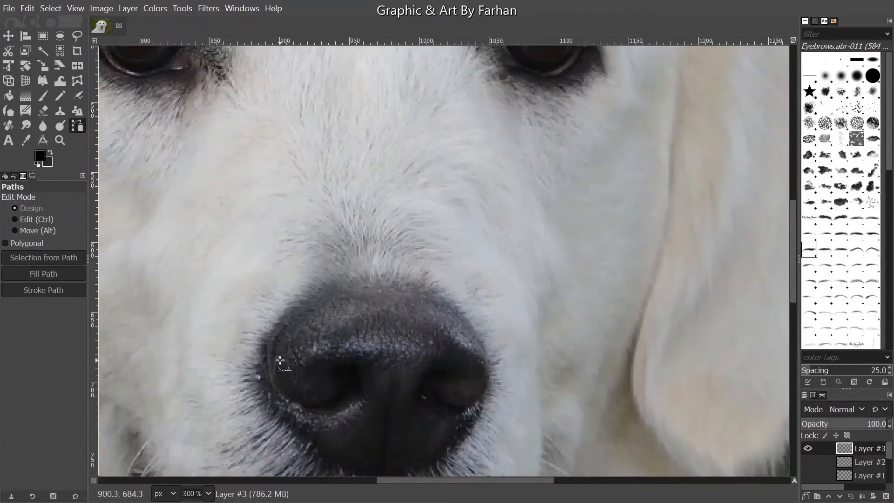
scroll(281, 362, "up", 1)
left_click(258, 340)
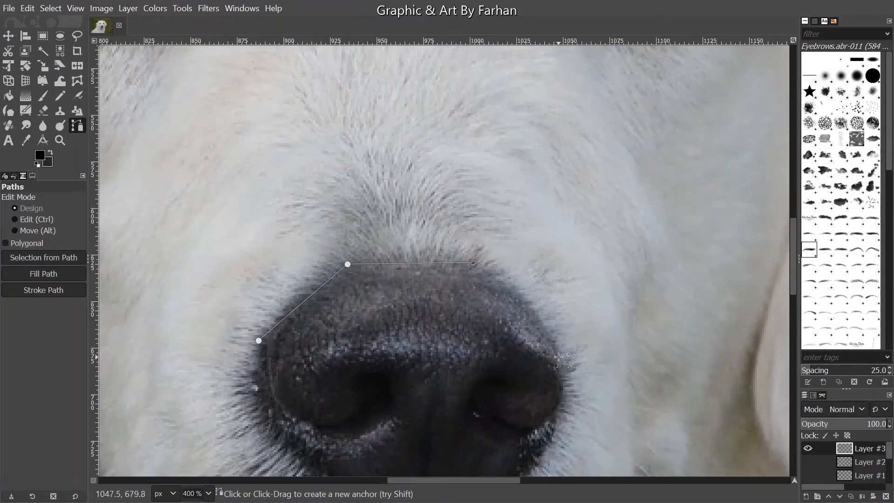
left_click(559, 357)
scroll(558, 357, "up", 1)
left_click(554, 418)
left_click(582, 343)
Continue the nose outline along its lower edge and up the left side, closing it at the first anchor
scroll(559, 336, "down", 2)
scroll(558, 336, "left", 1)
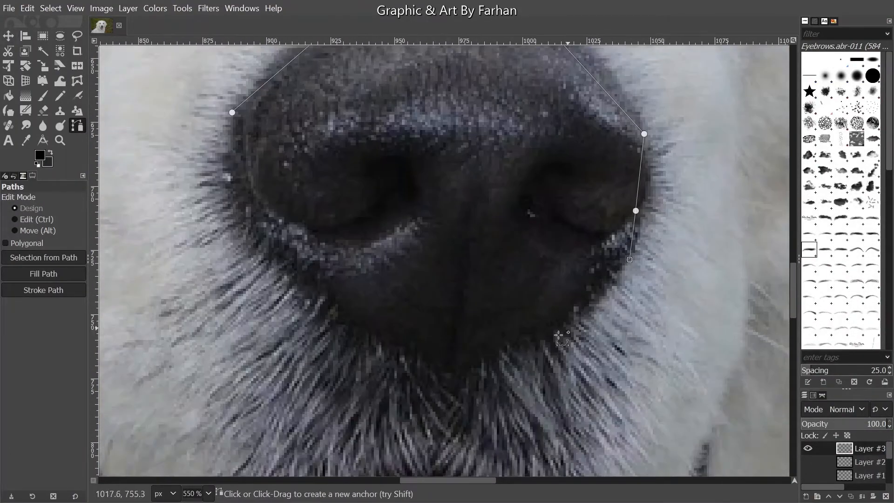
left_click(243, 236)
scroll(251, 200, "up", 1)
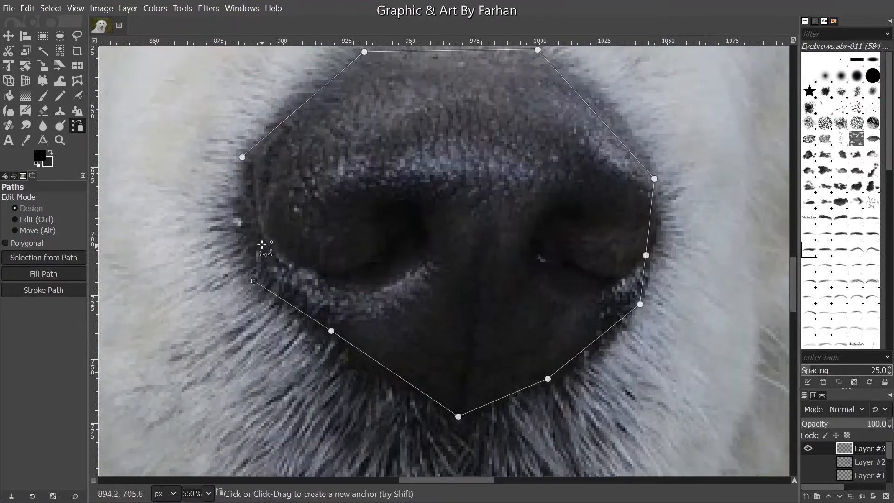
left_click(253, 164)
left_click(242, 157, "ctrl")
Bend the left and right side segments of the nose outline into curves that follow the nose edge
scroll(254, 180, "up", 1)
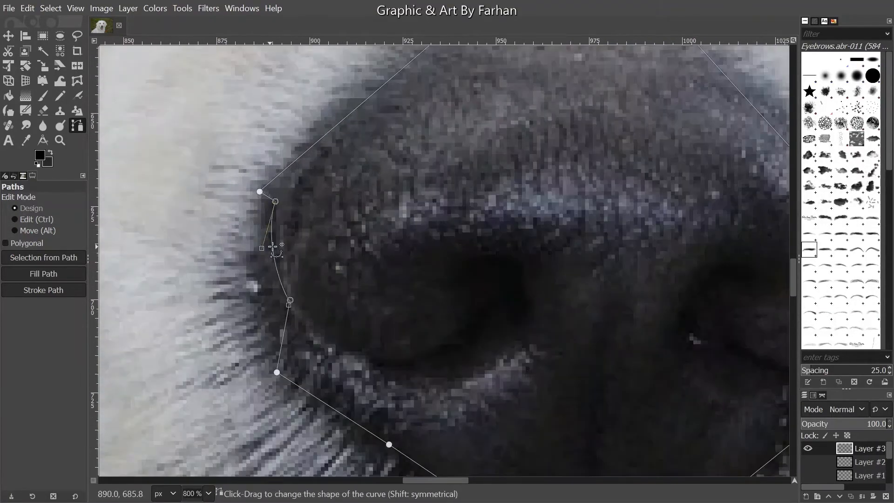
scroll(272, 246, "up", 3)
left_click_drag(356, 255, 347, 245)
scroll(347, 245, "right", 3)
left_click_drag(480, 222, 550, 219)
scroll(506, 221, "down", 3)
scroll(573, 123, "up", 4)
left_click_drag(530, 269, 493, 218)
scroll(455, 186, "down", 3)
left_click_drag(431, 374, 513, 206)
scroll(484, 235, "up", 2)
scroll(512, 205, "down", 2)
Adjust the lower segments of the nose outline to follow the nose edge and stroke the outline in black
left_click_drag(483, 278, 521, 246)
left_click_drag(428, 343, 518, 301)
left_click_drag(479, 322, 464, 355)
left_click_drag(258, 437, 389, 350)
left_click_drag(286, 295, 283, 300)
left_click_drag(283, 300, 518, 440)
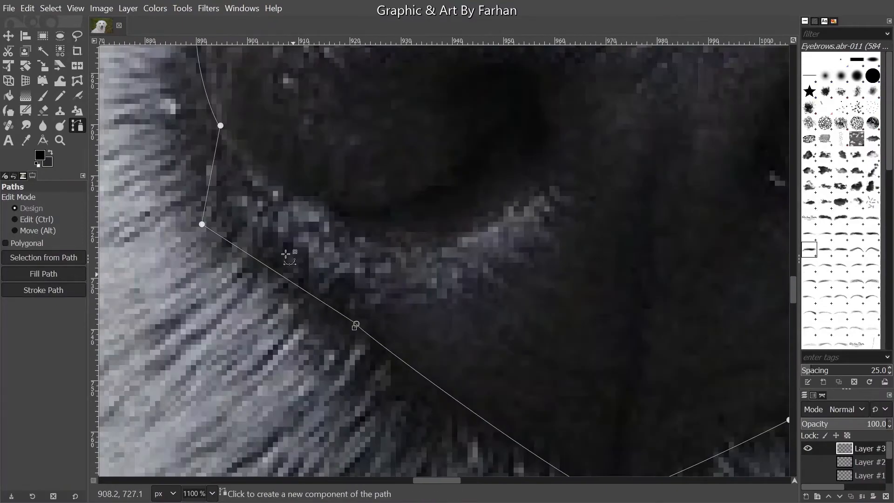
left_click_drag(287, 255, 319, 331)
left_click_drag(247, 223, 243, 219)
scroll(219, 328, "down", 3)
left_click(34, 290)
left_click(111, 397)
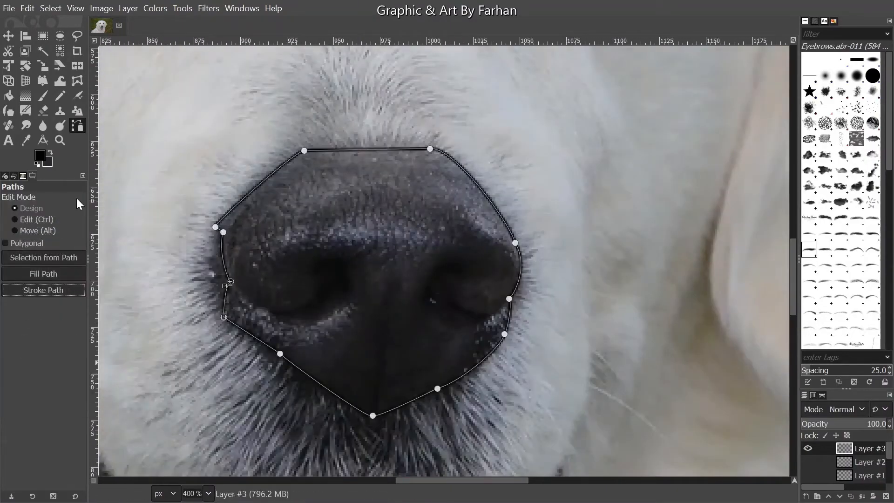
Try filling the nose outline with each of the two current dark colours, undoing each fill
left_click(47, 161)
left_click(161, 273)
left_click(43, 273)
left_click(110, 329)
key("ctrl+z")
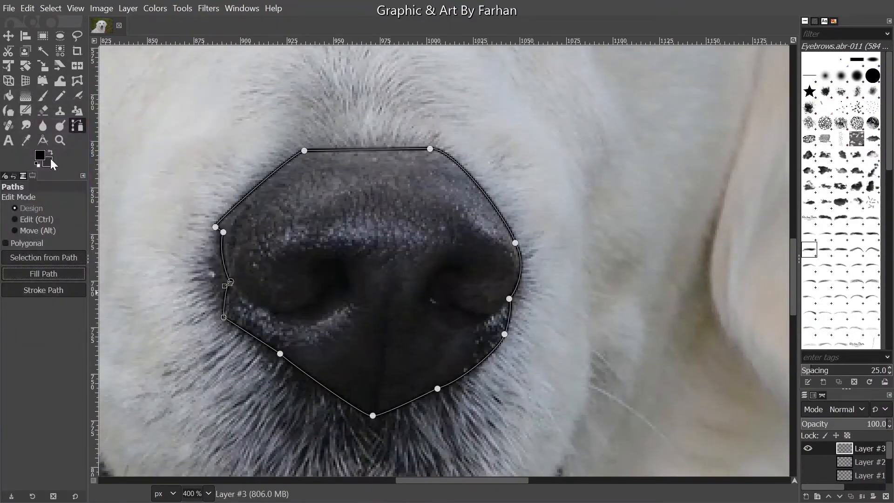
left_click(51, 153)
left_click(51, 273)
left_click(111, 328)
key("ctrl+z")
Sample a near-black foreground colour from the lower nose (161616) and fill the nose outline with it
left_click(40, 155)
left_click(218, 226)
left_click(401, 387)
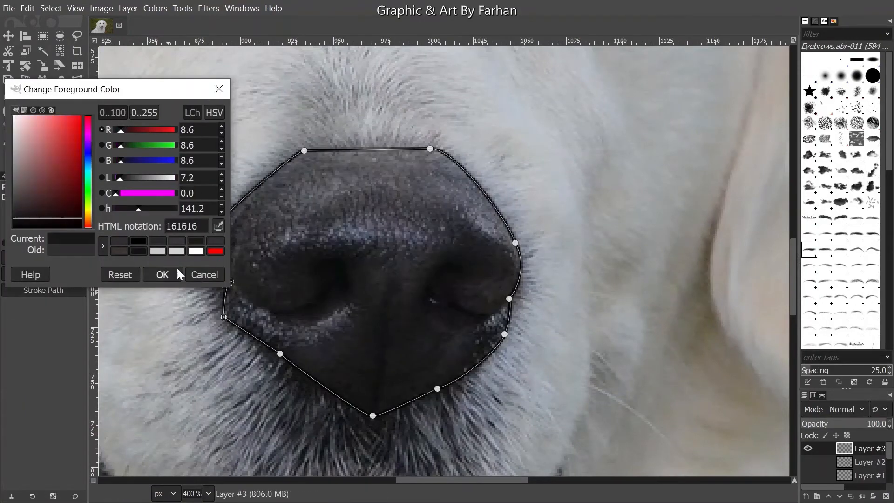
left_click(162, 274)
left_click(43, 273)
left_click(111, 329)
scroll(244, 296, "down", 3)
left_click(8, 36)
On a new layer, lay out straight-segment paths around the nose's left and right nostrils
scroll(225, 258, "up", 3)
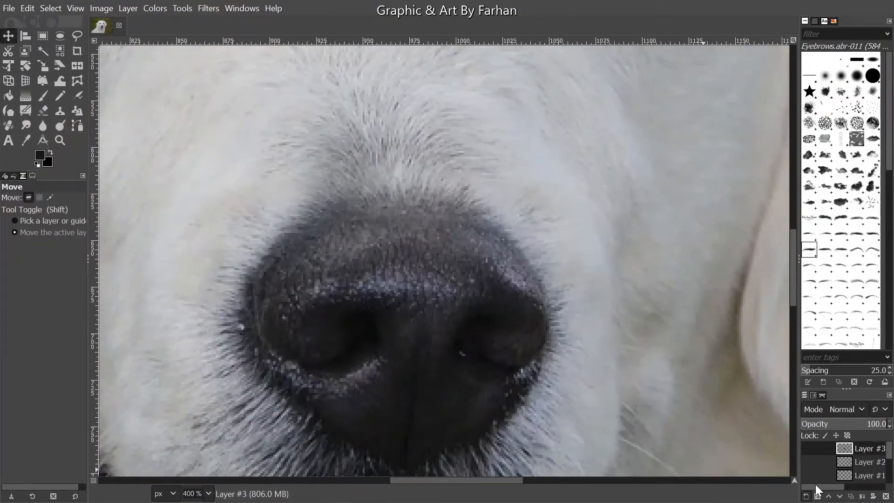
key("b")
scroll(219, 217, "up", 2)
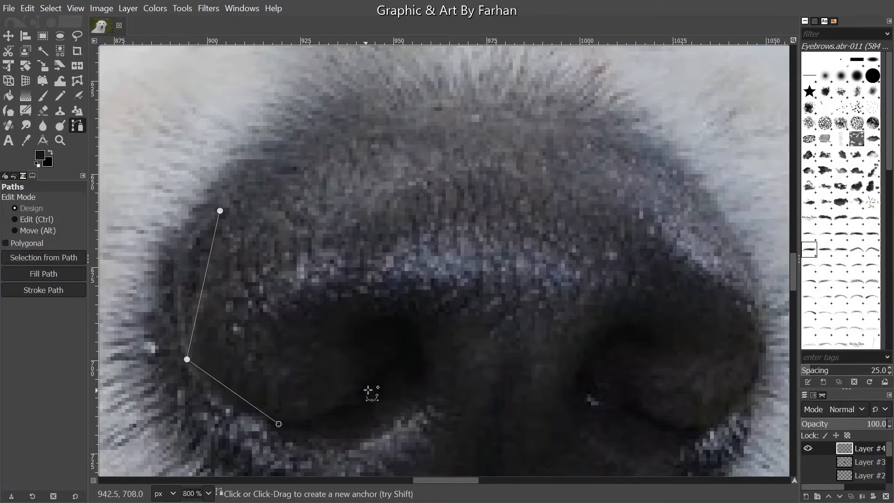
left_click_drag(649, 338, 569, 289)
left_click_drag(139, 254, 251, 261)
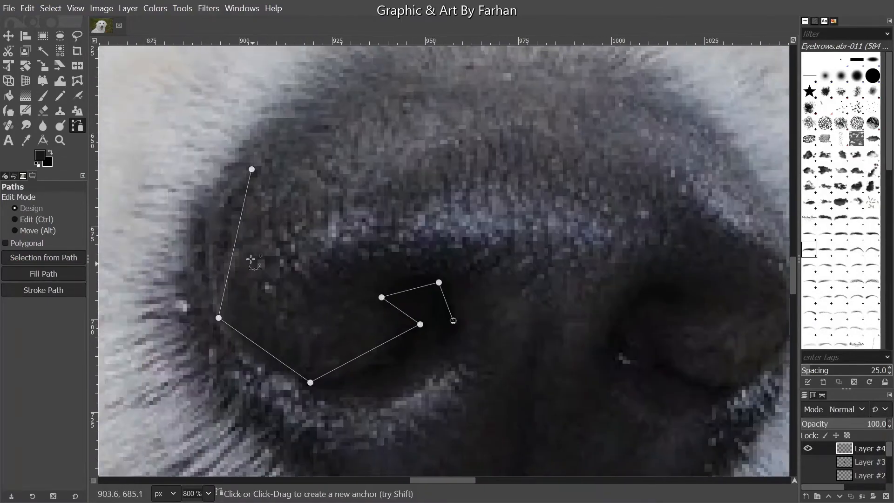
left_click_drag(681, 296, 499, 248)
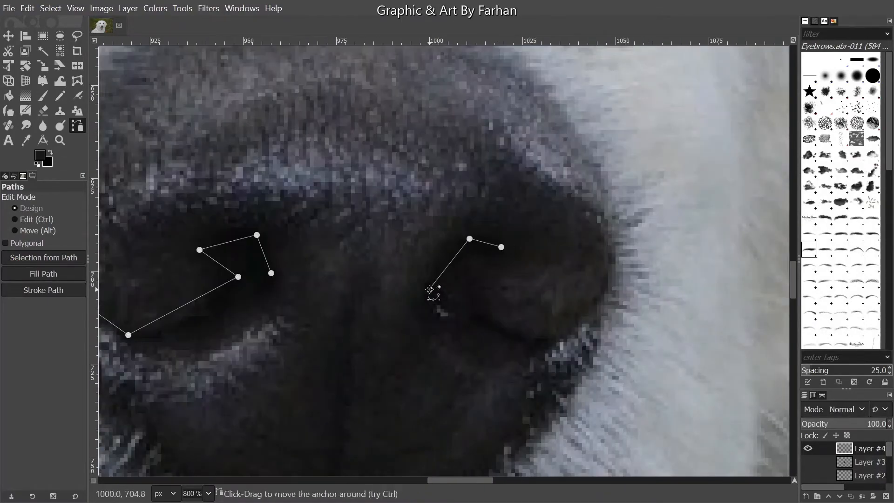
left_click_drag(537, 182, 681, 220)
Bend the outer side and lower edge of the left nostril path into curves that follow the nostril
scroll(150, 195, "up", 1)
left_click_drag(219, 236, 183, 236)
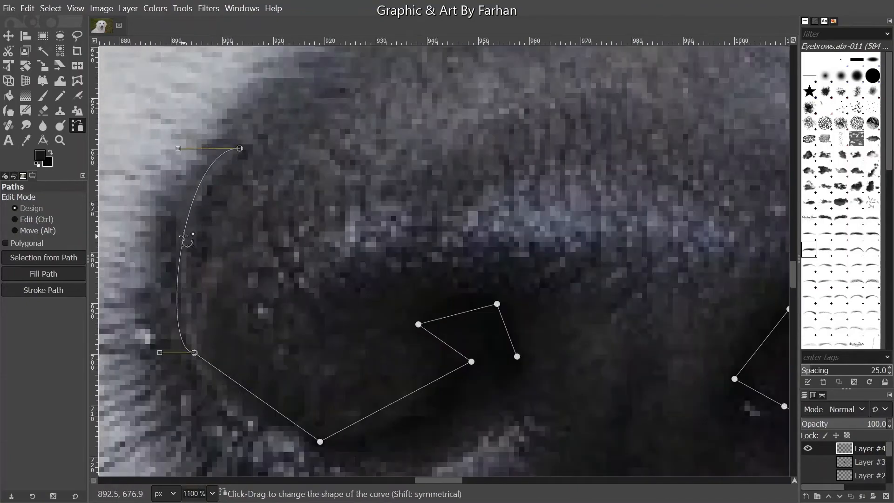
left_click_drag(251, 393, 282, 316)
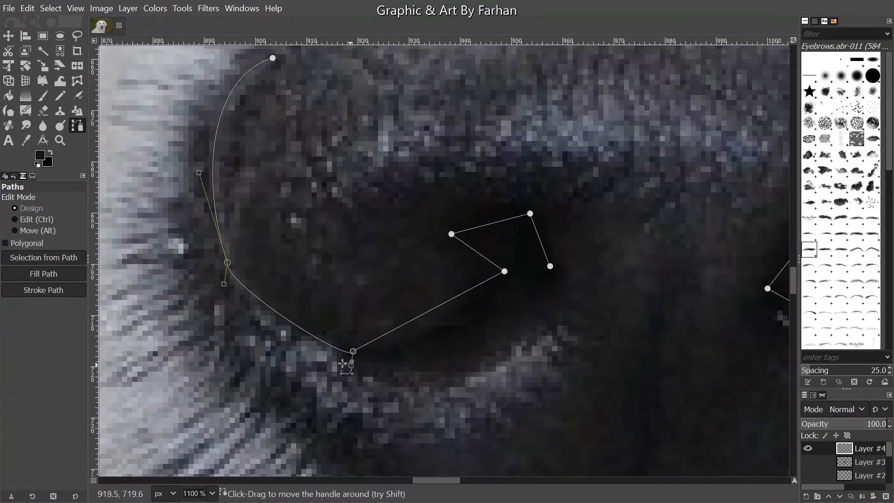
left_click_drag(445, 312, 454, 321)
left_click_drag(361, 357, 435, 345)
Curve the inner segments of the left nostril path around the dark nostril opening
left_click_drag(520, 287, 463, 320)
scroll(478, 287, "up", 1)
left_click_drag(478, 287, 449, 349)
left_click_drag(440, 292, 430, 304)
left_click_drag(459, 260, 461, 236)
left_click_drag(391, 293, 405, 305)
left_click_drag(531, 259, 548, 269)
Curve the upper and inner segments of the right nostril path around the nostril opening
scroll(548, 268, "down", 1)
left_click_drag(548, 268, 240, 278)
scroll(487, 295, "up", 2)
left_click_drag(488, 307, 470, 293)
left_click_drag(528, 220, 510, 231)
left_click_drag(409, 362, 434, 301)
scroll(434, 301, "down", 1)
left_click_drag(478, 397, 420, 300)
left_click_drag(385, 304, 405, 318)
Bend the lower segments of the right nostril path to follow the nostril's bottom edge
scroll(518, 282, "down", 2)
scroll(558, 66, "up", 3)
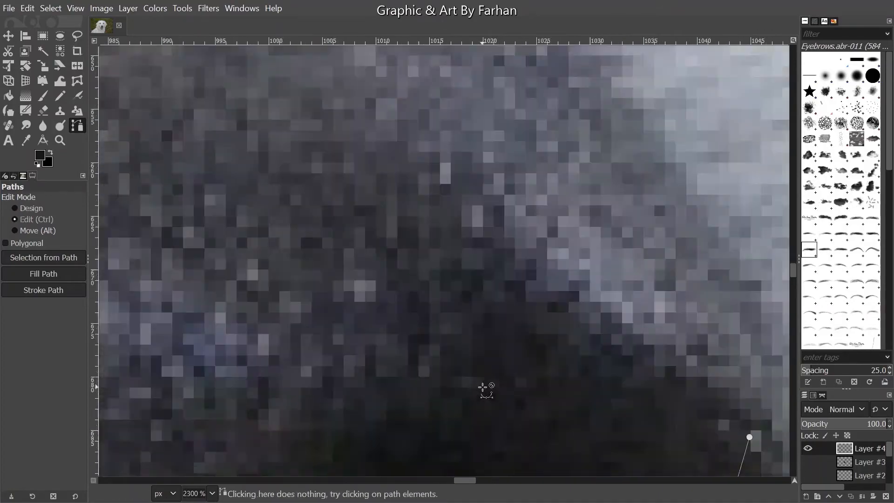
left_click_drag(484, 387, 480, 177)
left_click_drag(444, 304, 456, 297)
left_click_drag(496, 287, 392, 110)
left_click_drag(375, 346, 376, 352)
left_click_drag(447, 363, 448, 368)
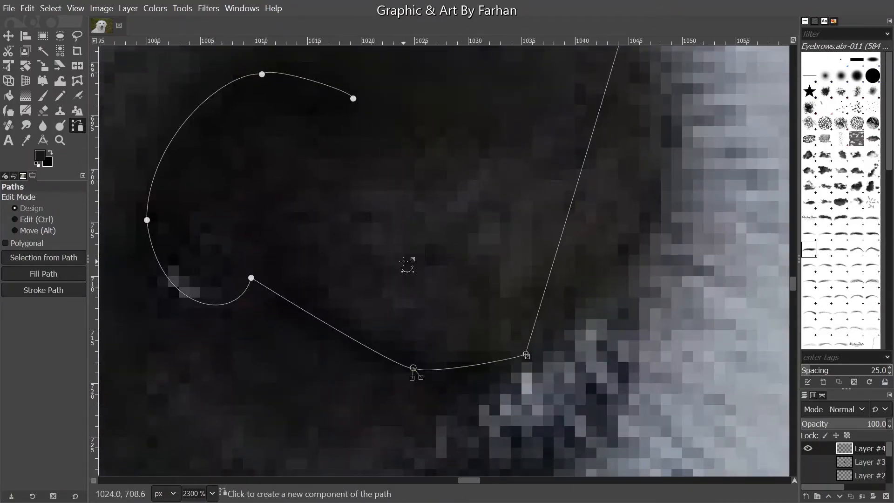
Bend the outer segments of the right nostril path so they follow the nostril's lower and outer edge
scroll(403, 261, "down", 1)
left_click_drag(468, 232, 461, 337)
left_click_drag(534, 267, 579, 302)
scroll(486, 409, "down", 2)
left_click_drag(498, 447, 707, 321)
Stroke the two nostril paths with a thin black line on Layer #4 and deselect the path
left_click(44, 289)
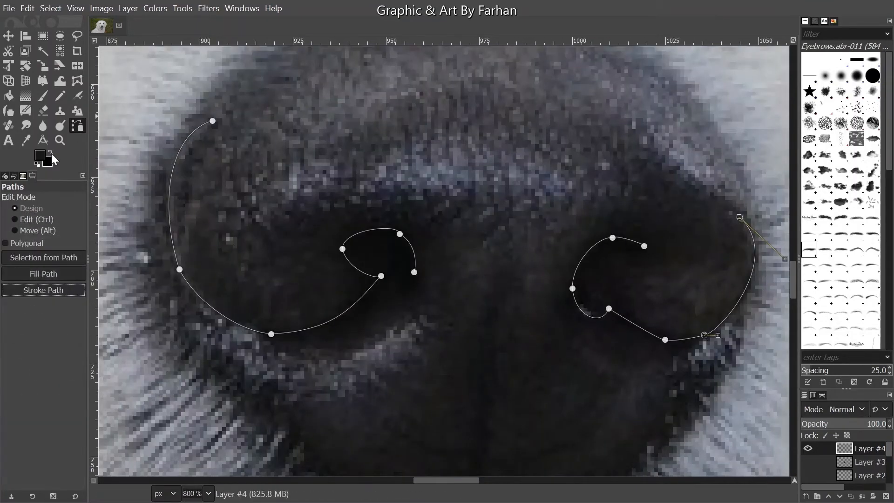
left_click(43, 290)
left_click(114, 400)
key("m")
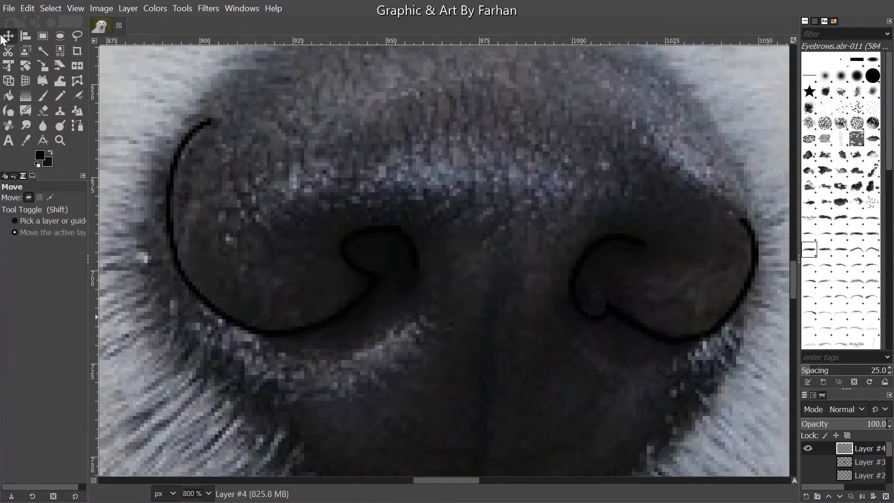
Try to reactivate the nostril path and fill it with solid black on Layer #4
key("b")
left_click(822, 396)
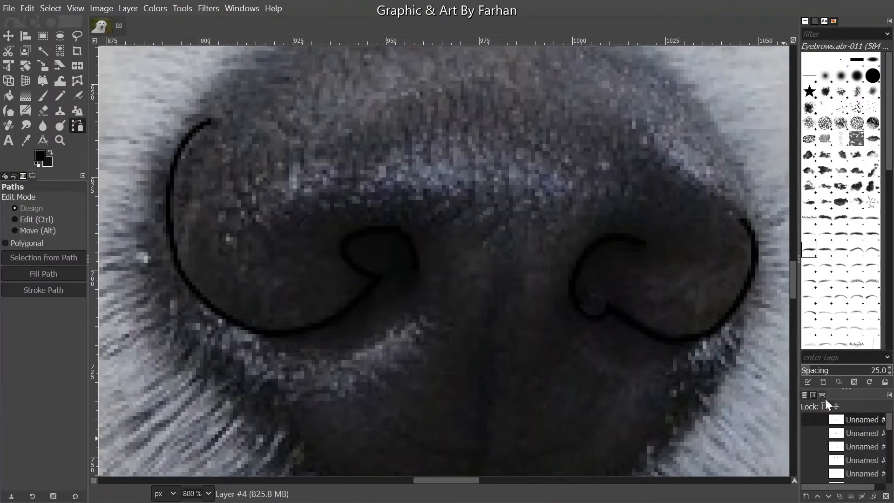
left_click(807, 418)
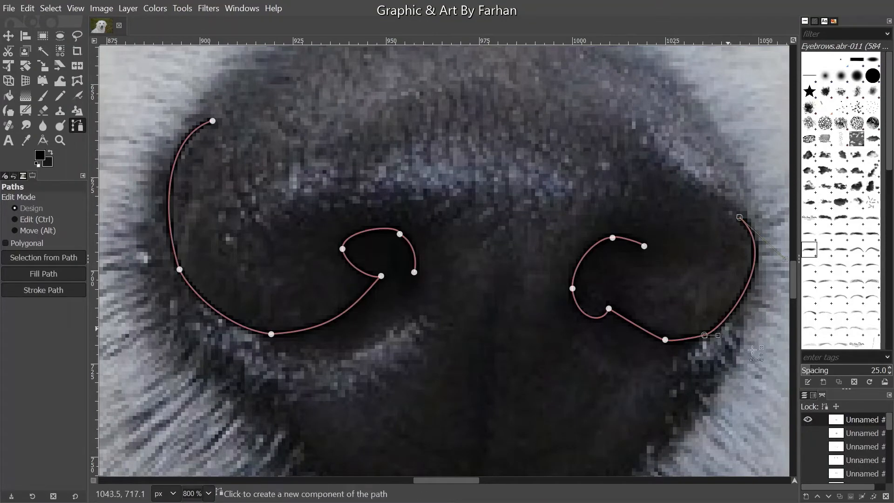
left_click(807, 418)
left_click(804, 395)
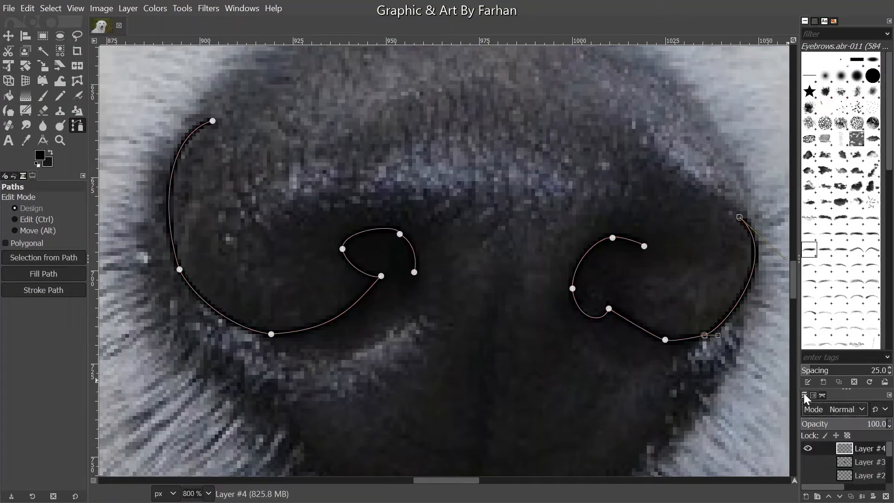
left_click(59, 275)
left_click(116, 325)
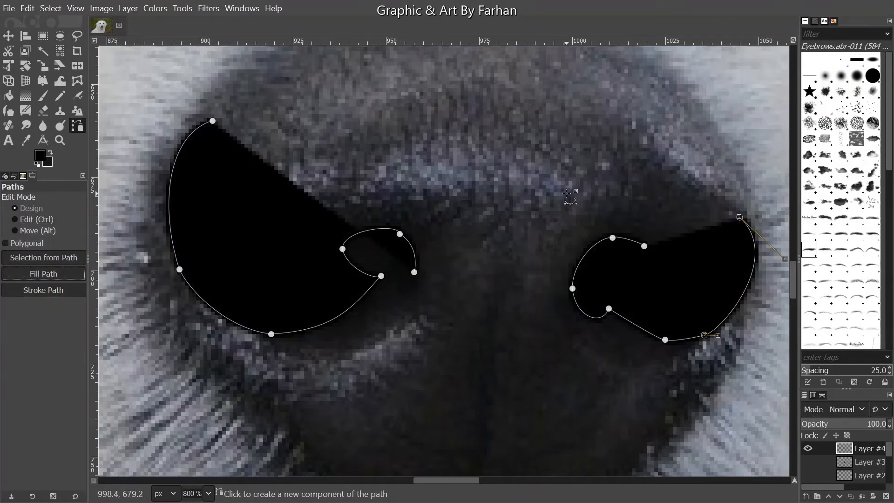
key("ctrl+z")
Set up the Paintbrush with the 2. Hardness 100 brush at size 8
scroll(366, 257, "up", 2)
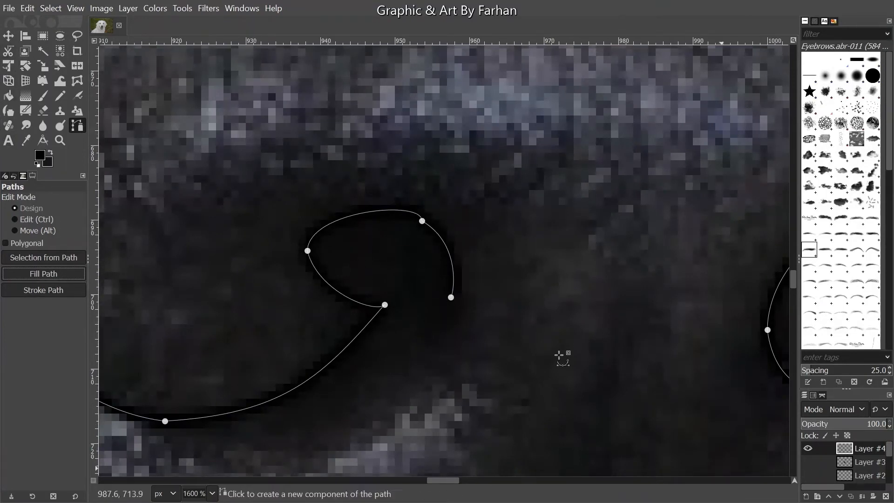
key("p")
scroll(329, 239, "up", 3)
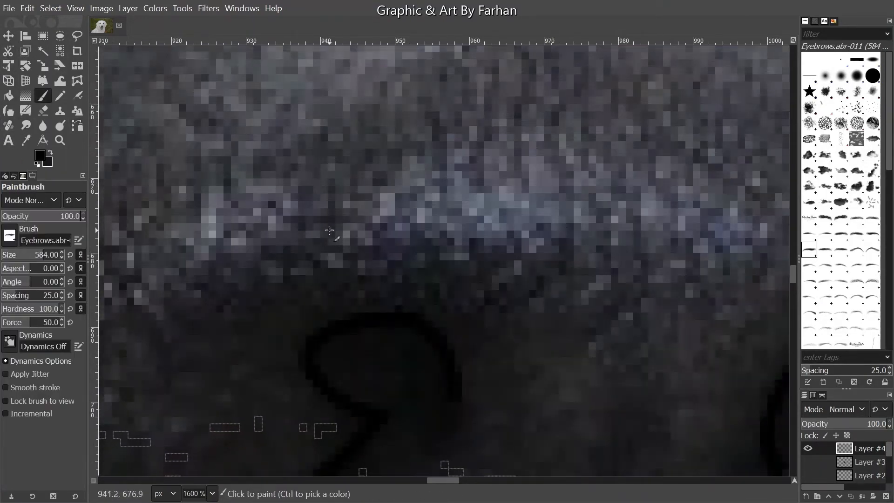
left_click(10, 236)
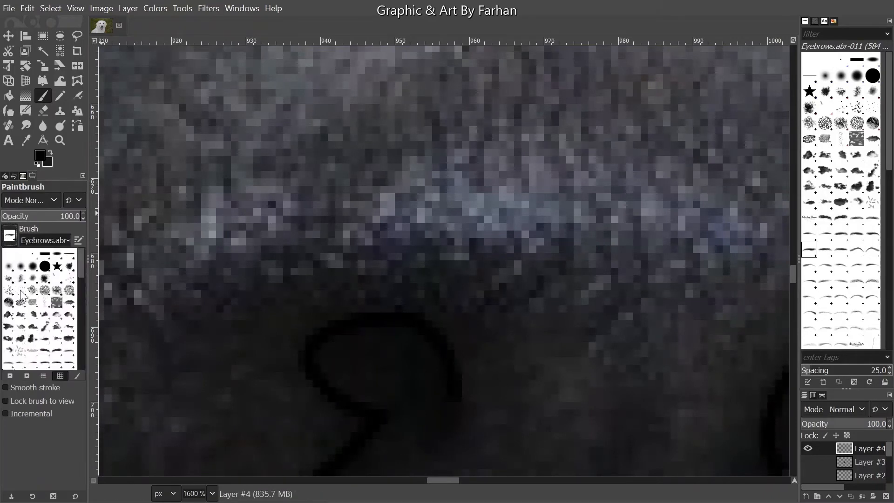
left_click(45, 266)
left_click(7, 255)
scroll(389, 359, "up", 2)
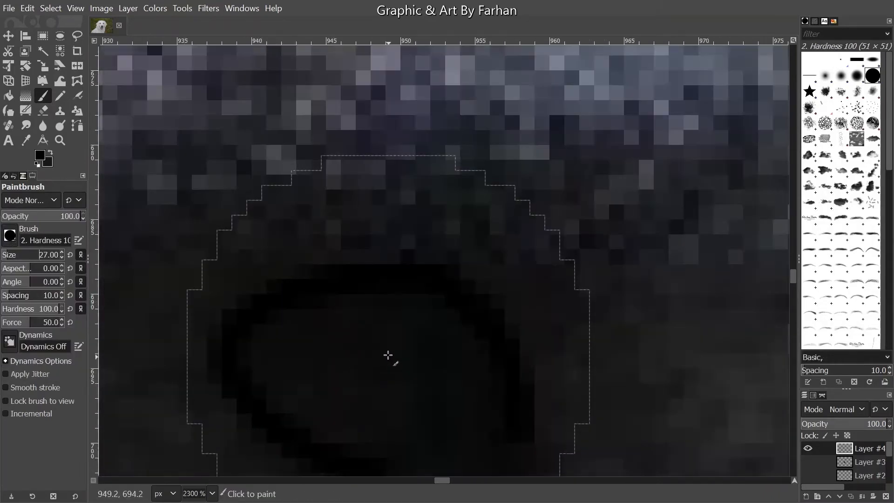
left_click(5, 255)
Paint the inner openings of both nostrils solid black within their outlines on Layer #4
mouse_move(221, 319)
left_mouse_down()
mouse_move(261, 116)
mouse_move(287, 128)
mouse_move(289, 181)
left_mouse_up()
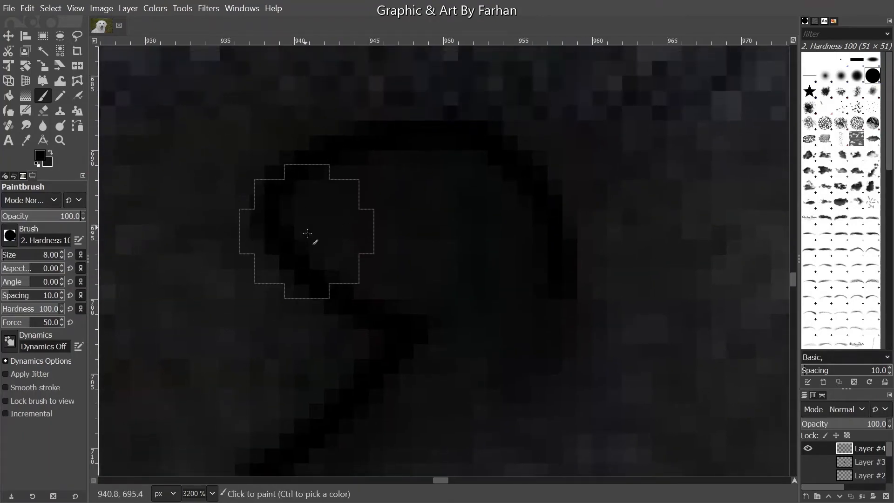
left_click_drag(332, 217, 439, 204)
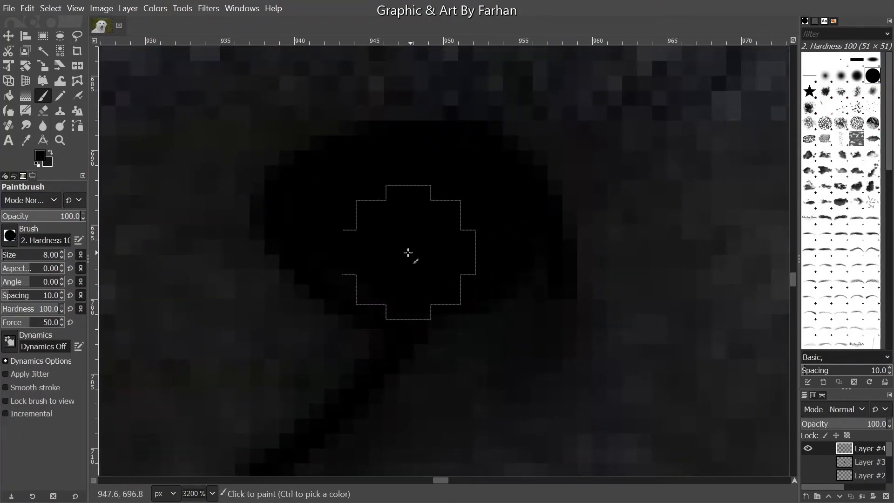
scroll(444, 238, "down", 3)
scroll(542, 304, "down", 2)
scroll(585, 265, "up", 4)
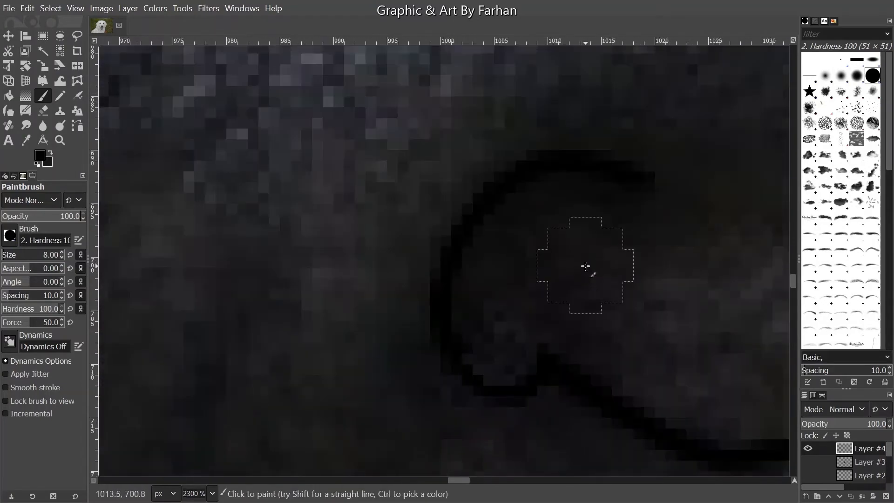
mouse_move(610, 205)
left_mouse_down()
mouse_move(543, 207)
mouse_move(489, 295)
mouse_move(507, 343)
mouse_move(469, 286)
left_mouse_up()
Examine the painted nostrils from close and afar, and against the dark nose shape by briefly showing Layer #3
scroll(469, 286, "down", 5)
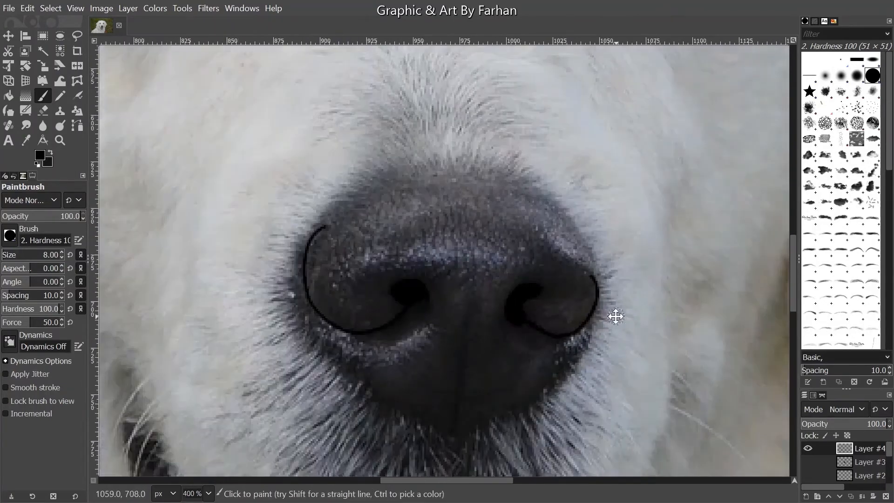
scroll(615, 316, "up", 3)
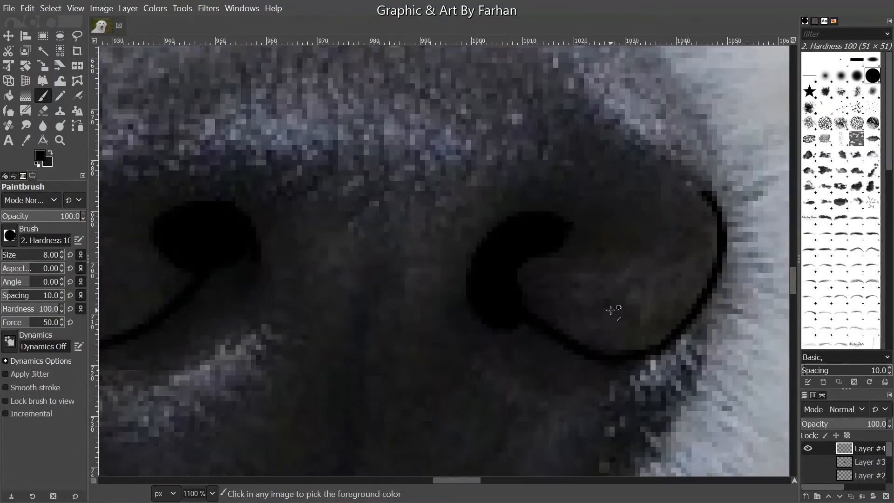
scroll(605, 298, "down", 4)
scroll(525, 294, "up", 1)
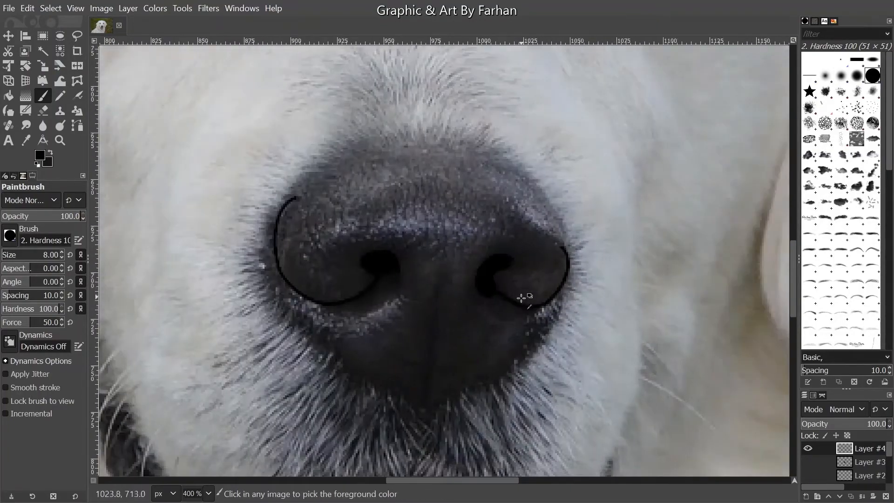
scroll(522, 298, "down", 2)
left_click(807, 461)
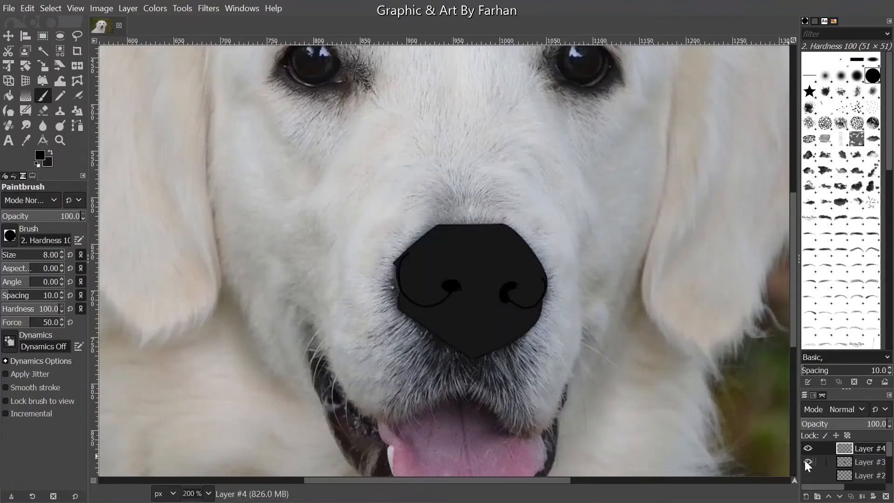
left_click(807, 461)
scroll(485, 227, "up", 1)
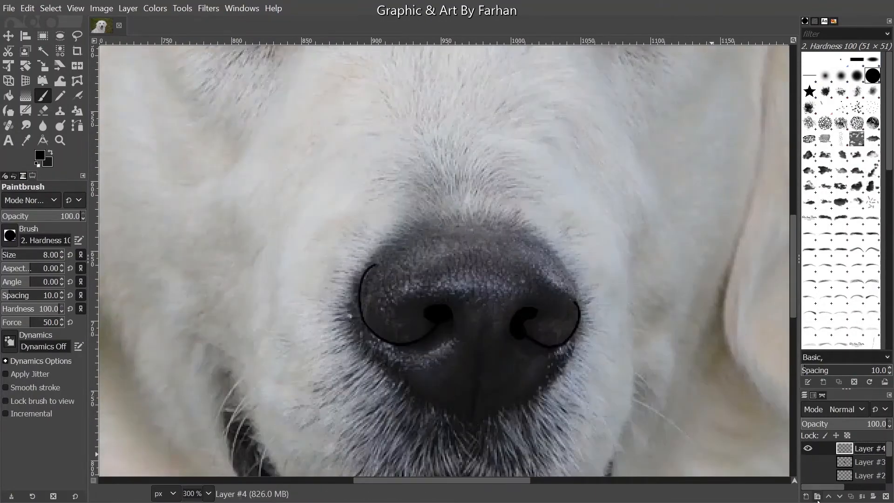
Hide Layer #4 and add a new layer above it
left_click(807, 448)
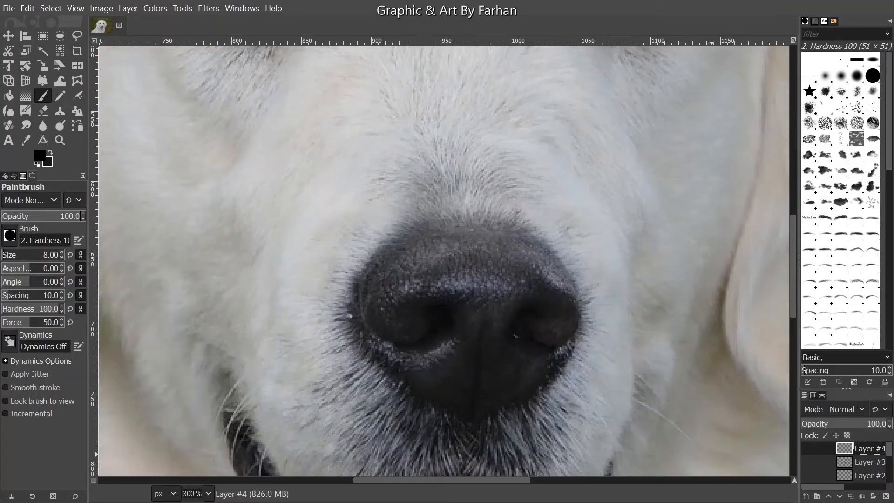
left_click(807, 495)
left_click(817, 467)
Draw a three-anchor arched path across the upper part of the nose and stroke it in black on Layer #5
left_click(78, 125)
scroll(379, 281, "up", 2)
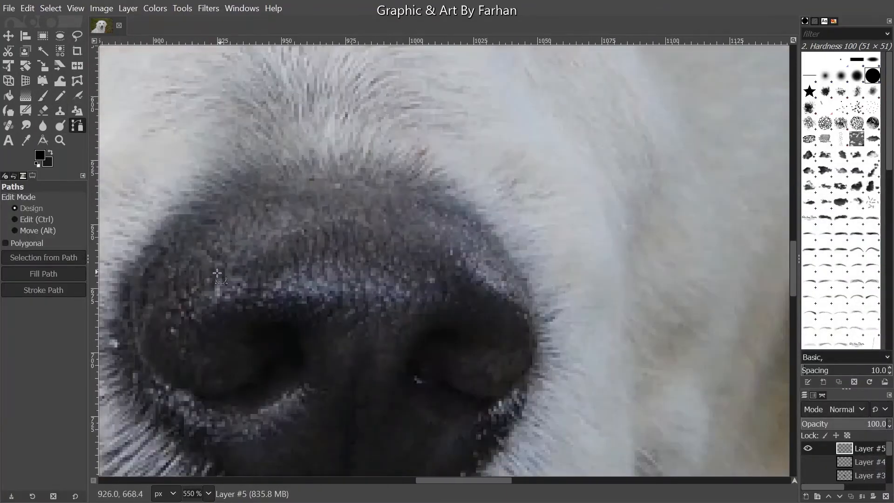
left_click(212, 275)
scroll(300, 246, "up", 1)
left_click_drag(283, 234, 285, 224)
left_click_drag(419, 227, 420, 220)
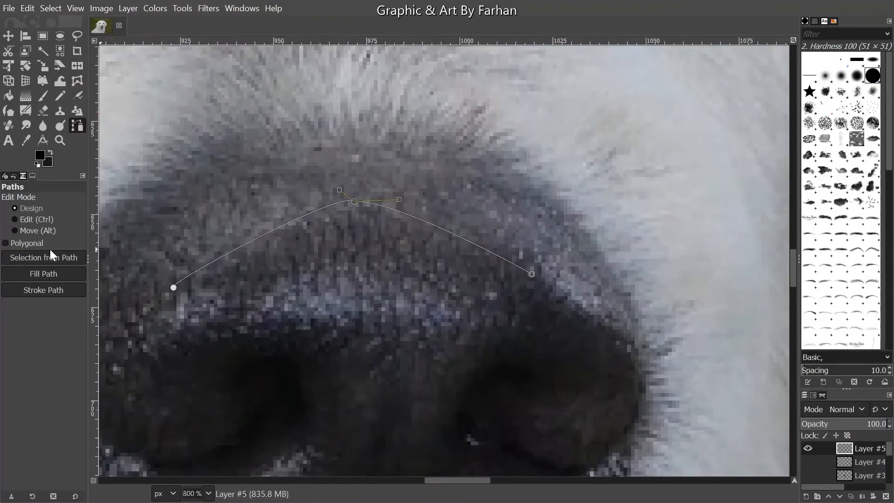
left_click(44, 289)
key("Return")
left_click(8, 36)
Draw a slightly curved path down the nose's central groove to its lower tip and stroke it in black
left_click(78, 125)
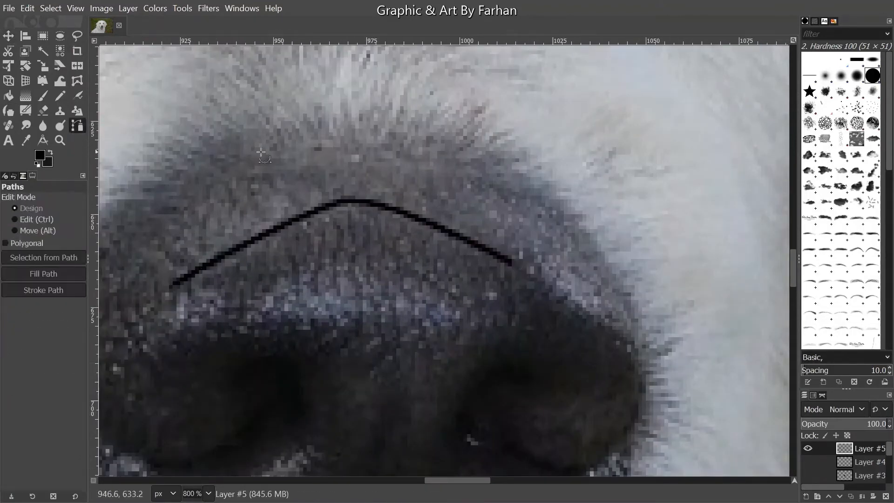
scroll(357, 136, "down", 2)
left_click(425, 200)
left_click(399, 399)
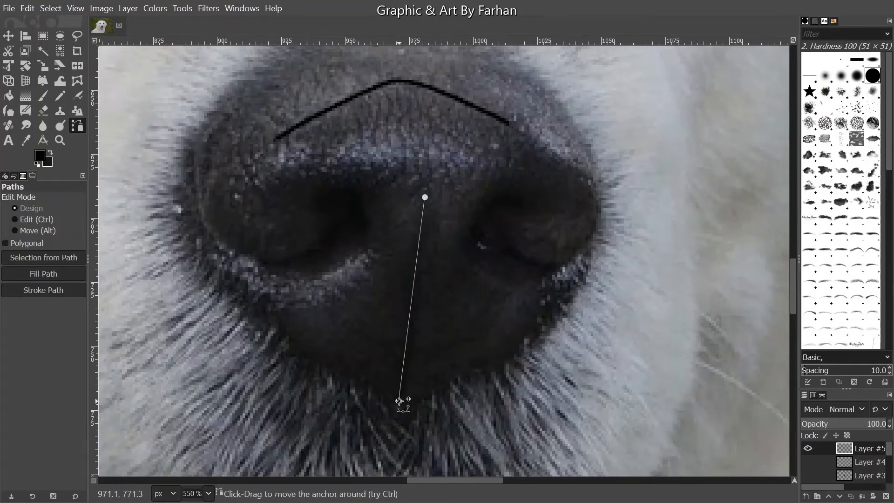
scroll(411, 231, "up", 2)
Check the new lines against the dark nose shape by briefly showing Layer #3, and make Layer #5 active again
left_click(833, 467)
left_click(809, 475)
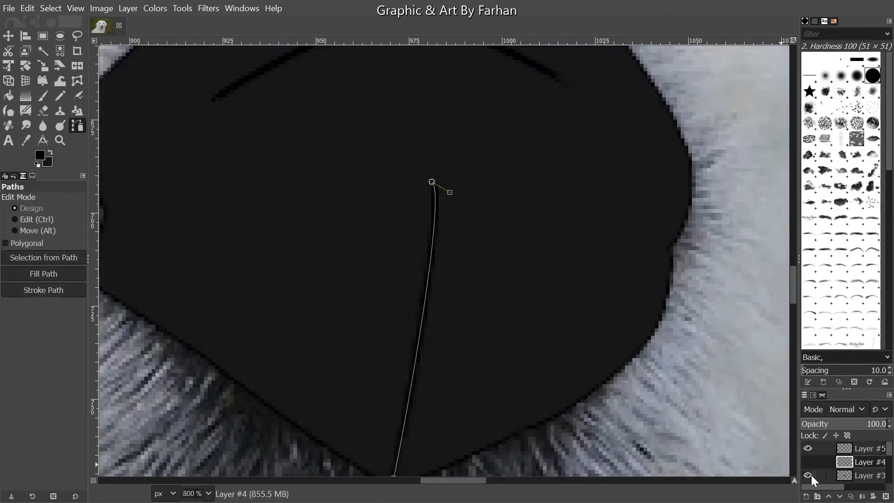
left_click(808, 475)
left_click(805, 460)
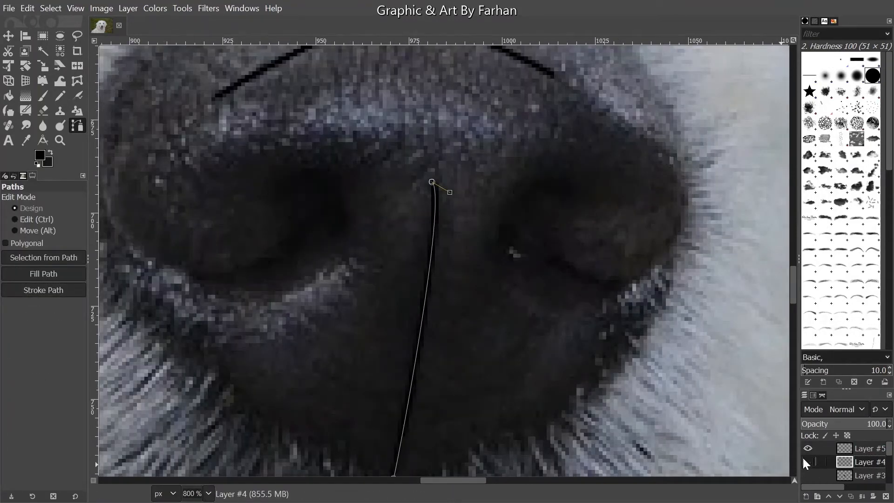
left_click(848, 450)
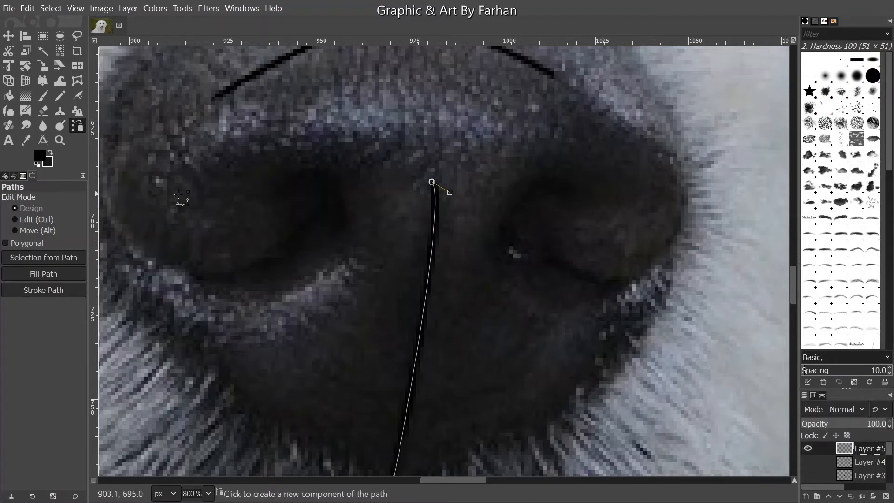
Start a new path and place four anchors around the inner and lower edge of each nostril
left_click(3, 37)
key("b")
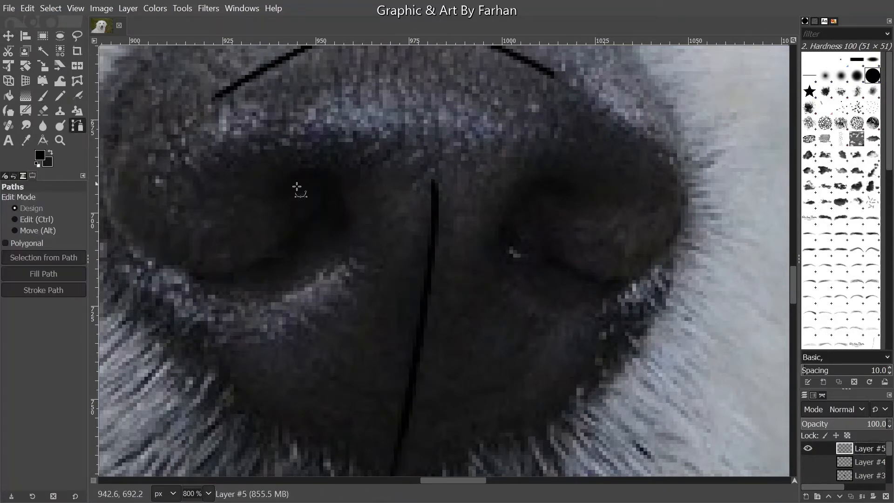
left_click(343, 189)
scroll(325, 250, "up", 1)
left_click(446, 211)
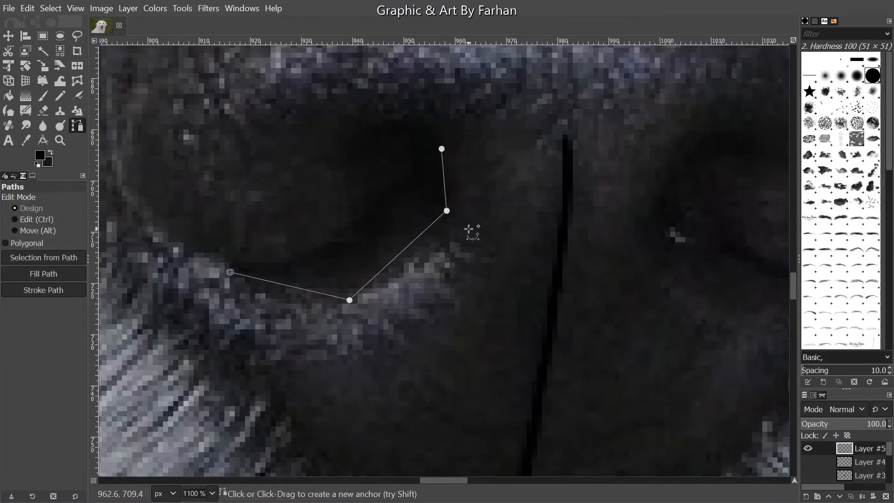
scroll(425, 277, "right", 5)
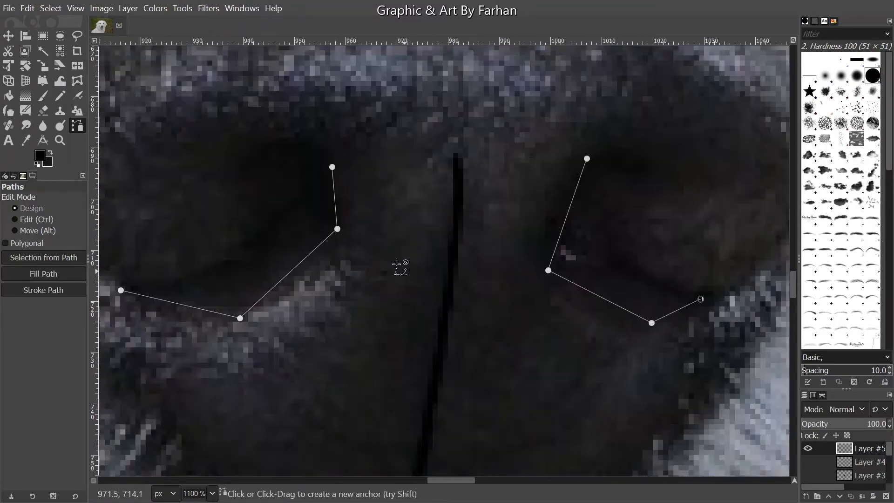
Bend the segments of both new nostril paths into smooth curves along the nostrils' inner and lower edges
scroll(398, 265, "up", 1)
left_click_drag(317, 274, 342, 213)
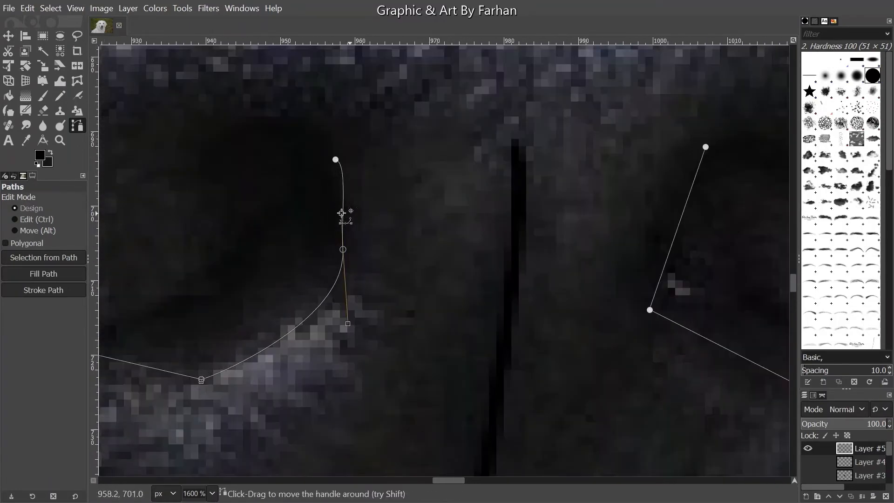
left_click_drag(343, 176, 337, 200)
left_click_drag(337, 201, 547, 153)
left_click_drag(334, 315, 336, 334)
scroll(386, 356, "down", 2)
scroll(751, 236, "up", 2)
left_click_drag(526, 260, 494, 265)
scroll(494, 265, "down", 2)
left_click_drag(483, 291, 470, 341)
left_click_drag(429, 266, 433, 241)
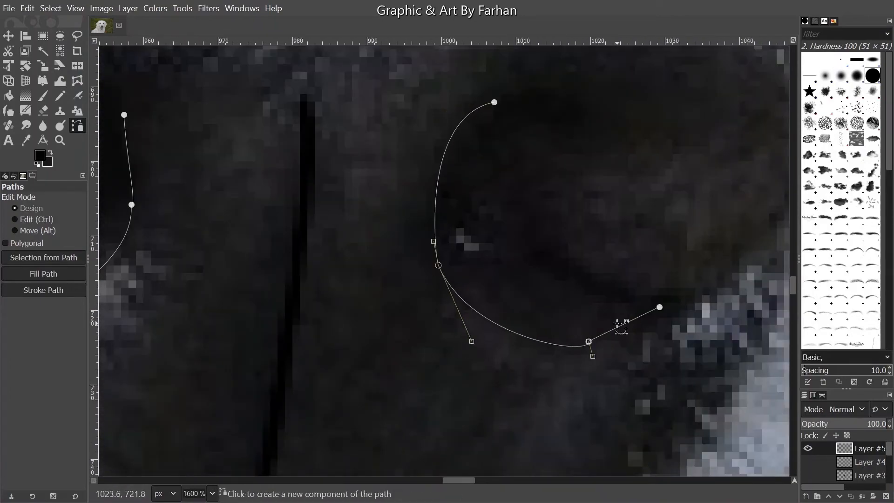
Stroke the curved paths below both nostrils with a 2 px solid black line and deselect the path
scroll(564, 325, "down", 3)
left_click(64, 289)
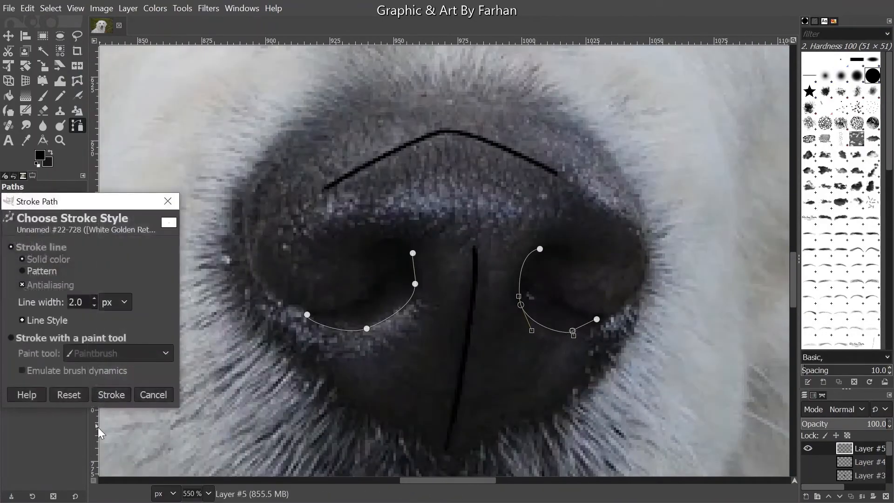
left_click(112, 394)
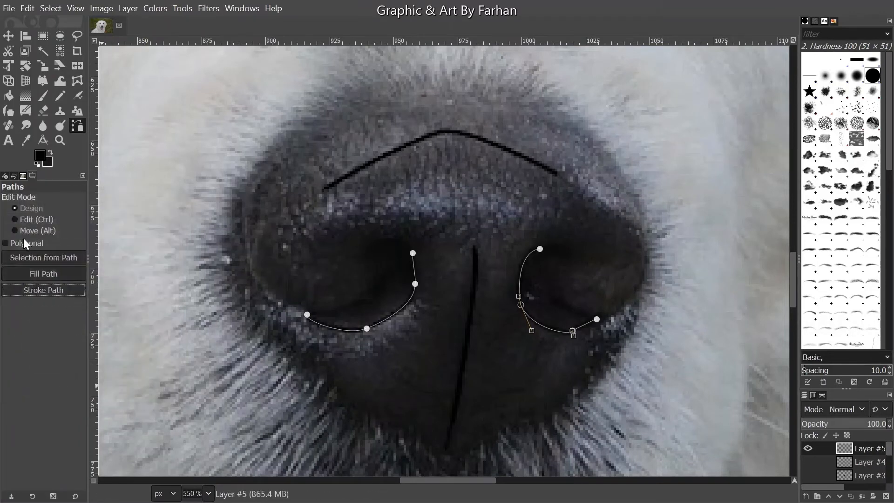
left_click(4, 37)
Make Layer #4 and Layer #3 visible again beneath the new nose lines
scroll(325, 243, "down", 2)
left_click(803, 462)
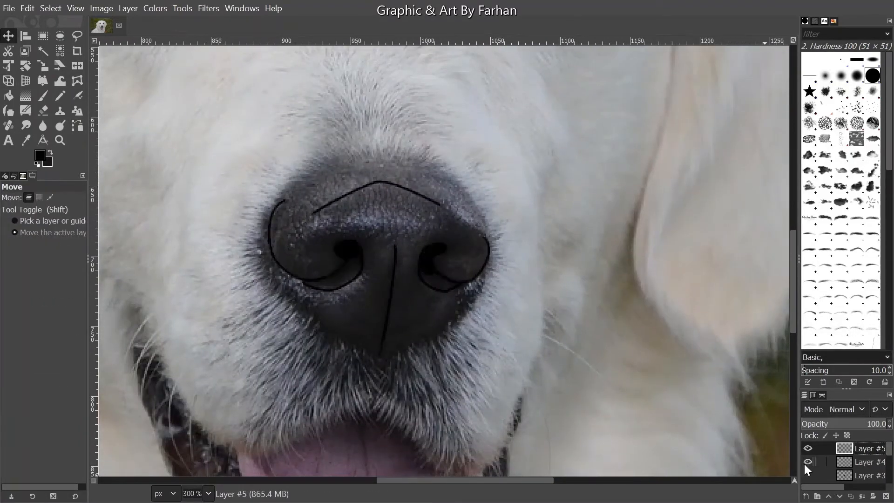
left_click(808, 475)
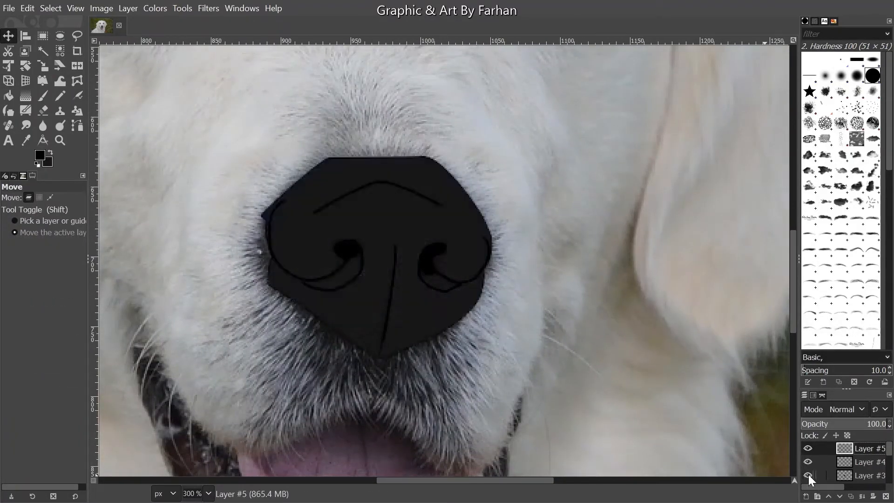
Hide Layer #3 and draw a three-anchor path curving across the lower part of the nose
left_click(808, 474)
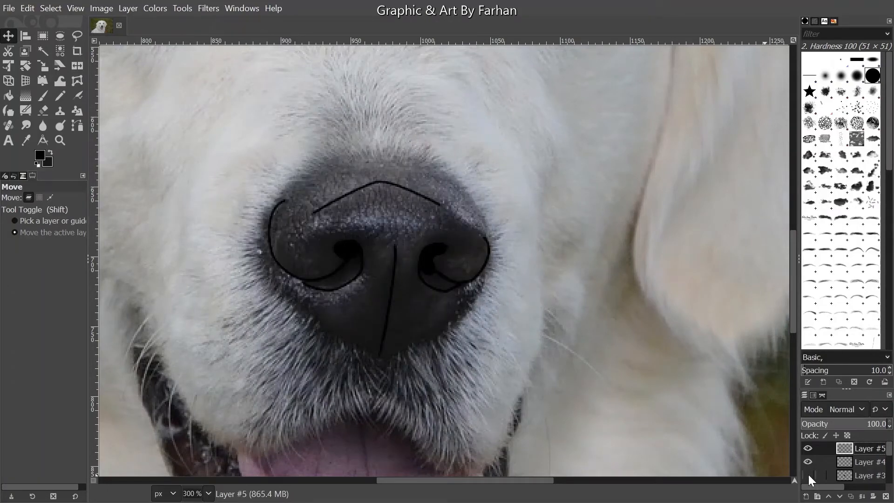
scroll(429, 327, "up", 2)
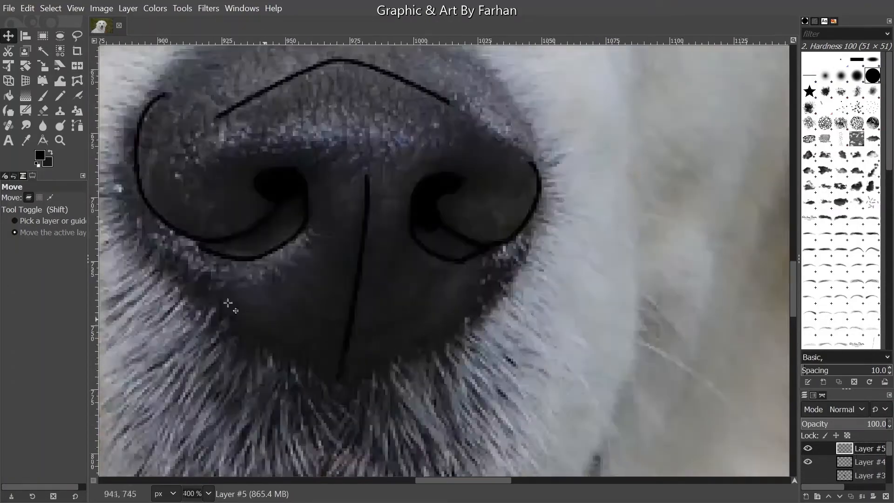
left_click(78, 125)
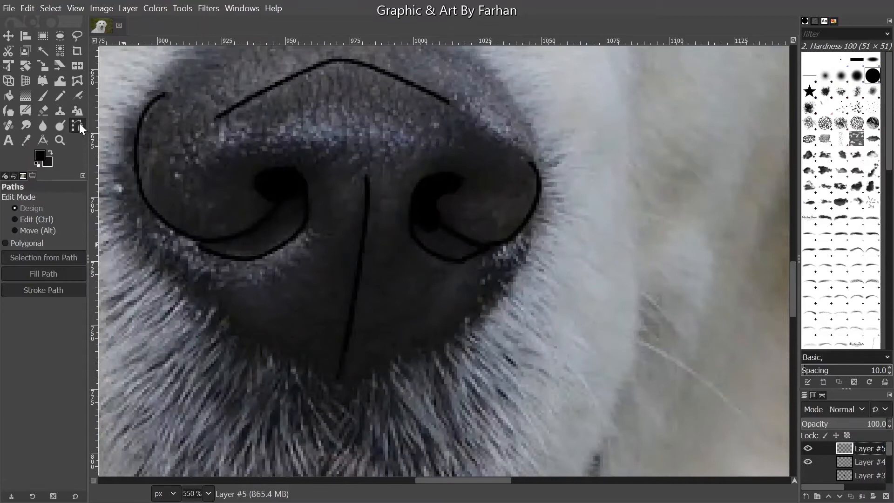
left_click(276, 300)
left_click(349, 327)
left_click(436, 276)
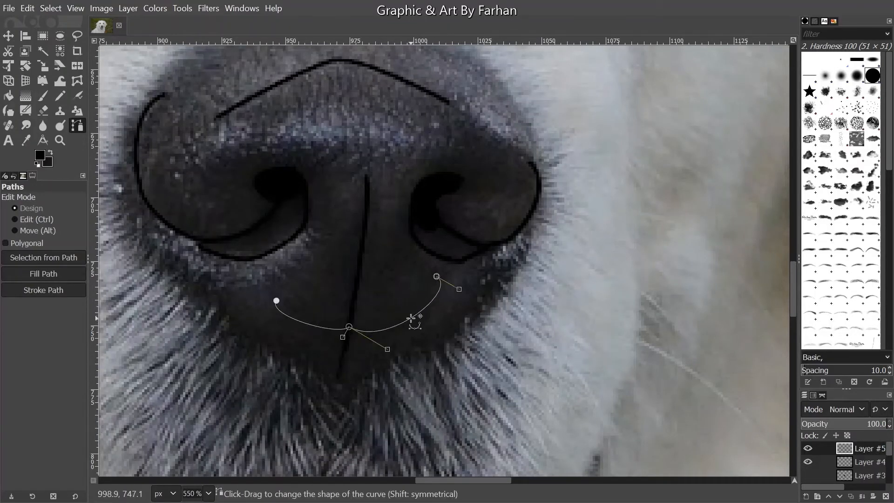
Stroke the curved path across the lower nose, deselect the path and make Layer #3 visible again
left_click(43, 290)
left_click(124, 413)
key("m")
scroll(395, 322, "down", 4)
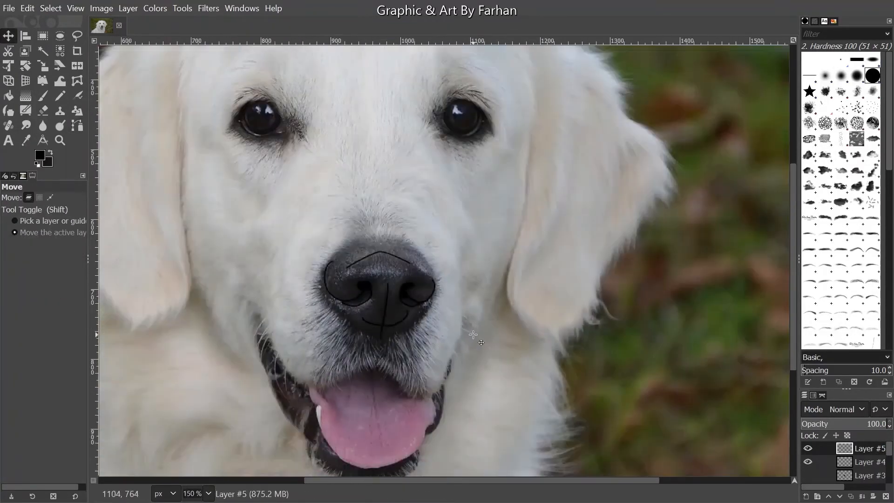
left_click(808, 474)
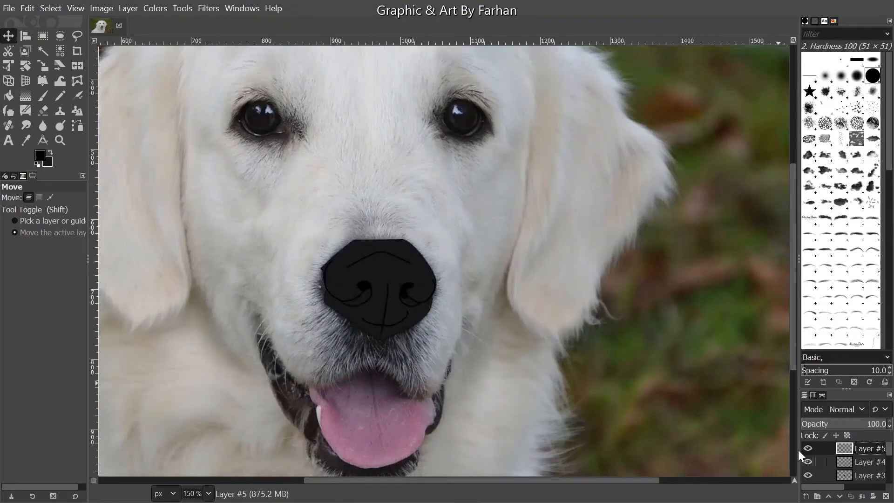
Merge Layer #5 and Layer #4 down into Layer #3, then hide the merged nose layer
left_click(862, 496)
left_click(805, 446)
left_click(805, 446)
left_click(808, 461)
left_click(808, 461)
left_click(808, 448)
Add a new 1920 × 1280 px transparent layer above the merged nose layer
scroll(357, 340, "up", 2)
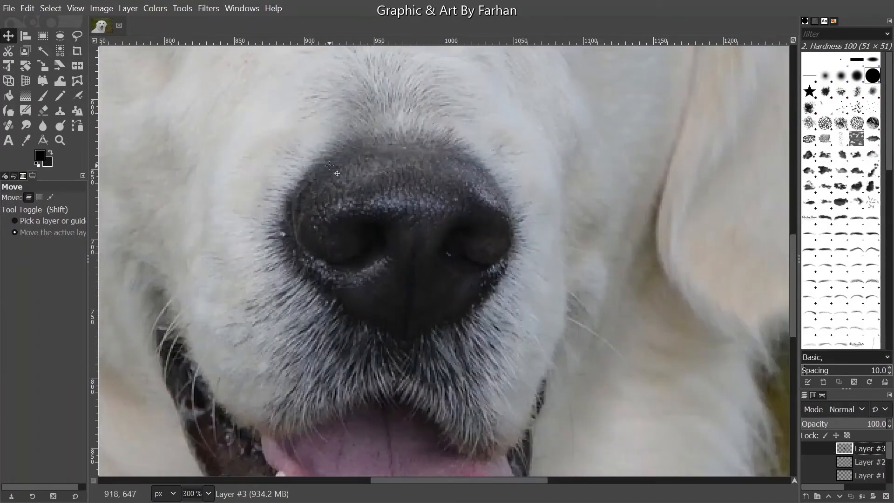
left_click_drag(338, 355, 354, 330)
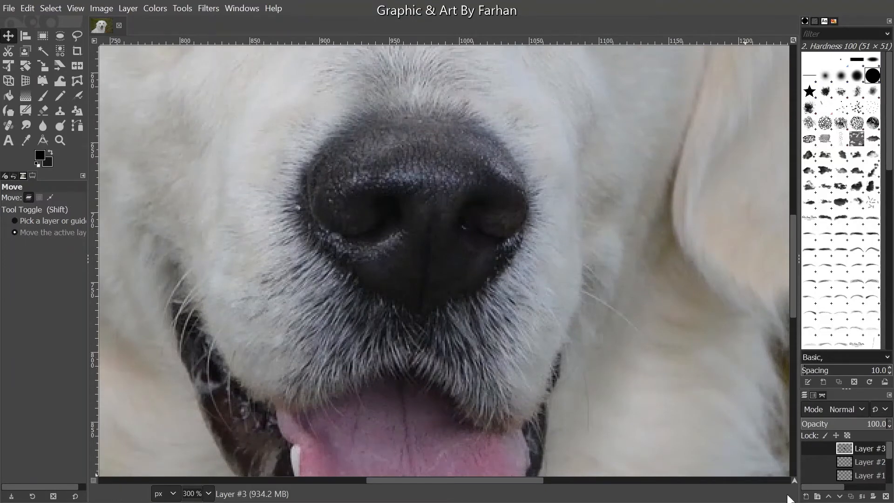
left_click(805, 496)
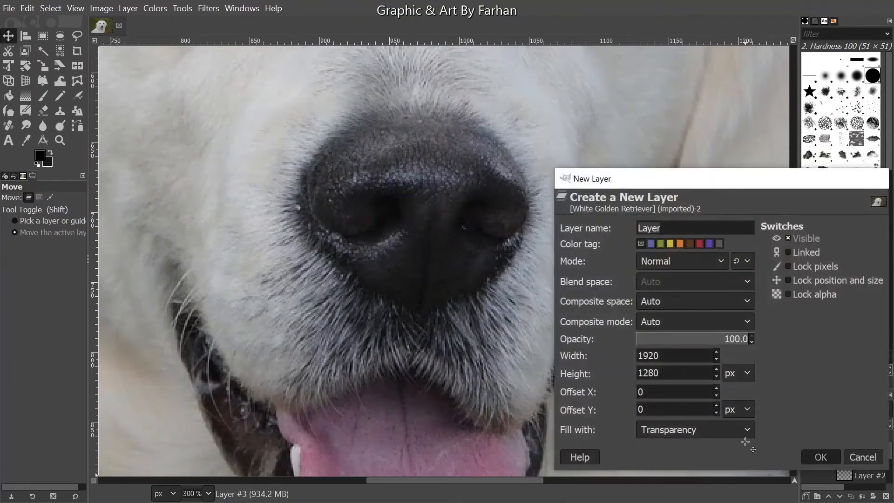
key("Return")
Start a path at the nose's upper left and place zigzag anchors along the dark fur tips on its left side
left_click(75, 123)
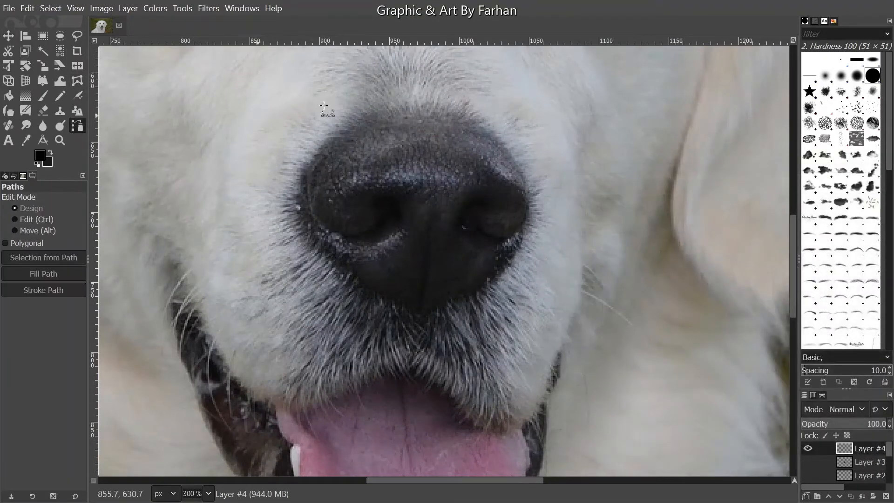
left_click(346, 134)
scroll(303, 192, "up", 2)
left_click(299, 199)
left_click(285, 231)
left_click(299, 231)
left_click(277, 248)
left_click(306, 240)
left_click(282, 259)
left_click(315, 252)
left_click(285, 271)
left_click(301, 269)
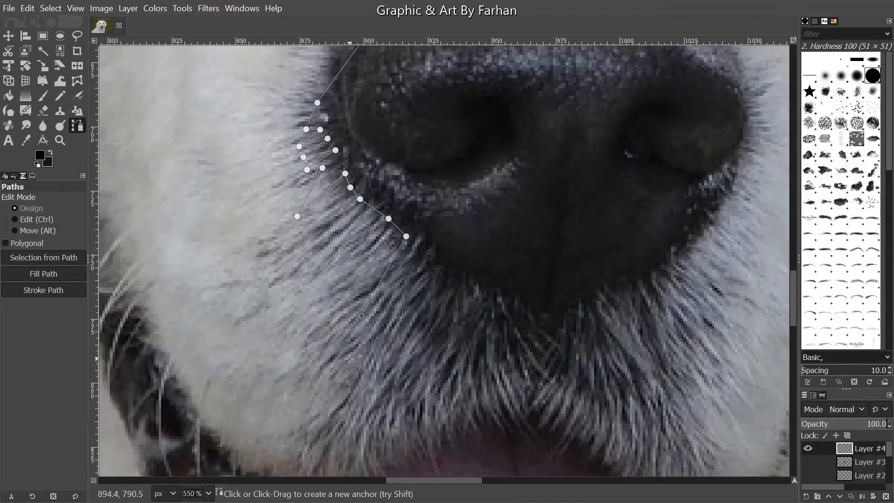
Continue the path down the left side of the dark muzzle fur and back along the start of the upper lip
left_click_drag(349, 359, 360, 246)
left_click(360, 247)
left_click(360, 267)
left_click(343, 314)
left_click(328, 344)
left_click(327, 372)
left_click(397, 302)
left_click(405, 265)
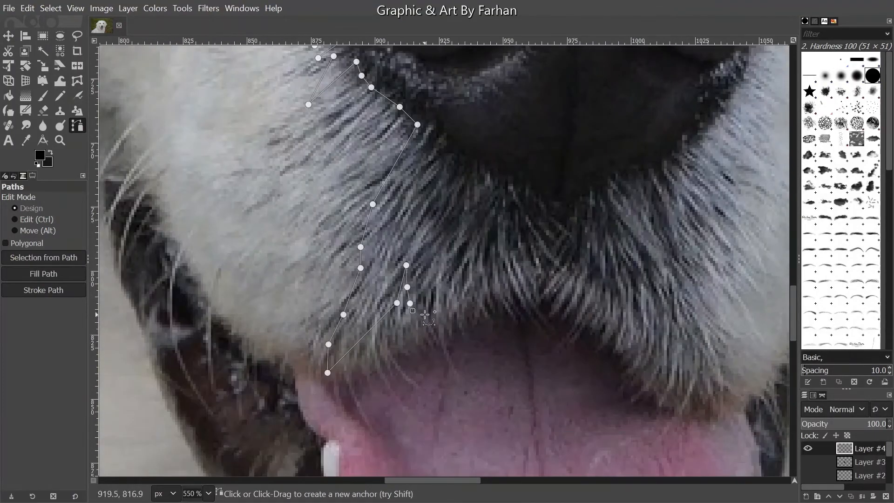
Extend the path along the upper lip and up the right side of the dark fur, closing it at the first anchor
left_click(603, 286)
left_click(612, 307)
left_click(634, 323)
left_click_drag(634, 322, 491, 361)
left_click(527, 319)
left_click(549, 343)
left_click(553, 351)
left_click(555, 305)
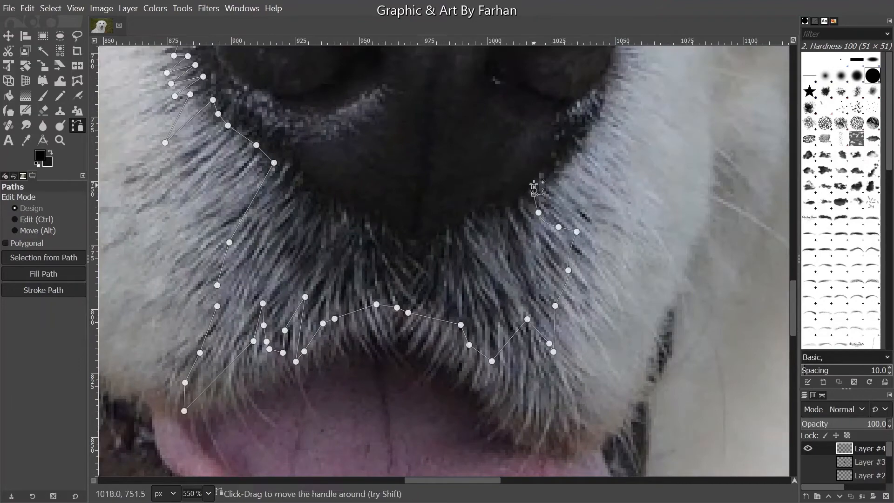
left_click_drag(268, 134, 292, 279)
left_click(289, 118, "ctrl")
scroll(373, 172, "down", 1)
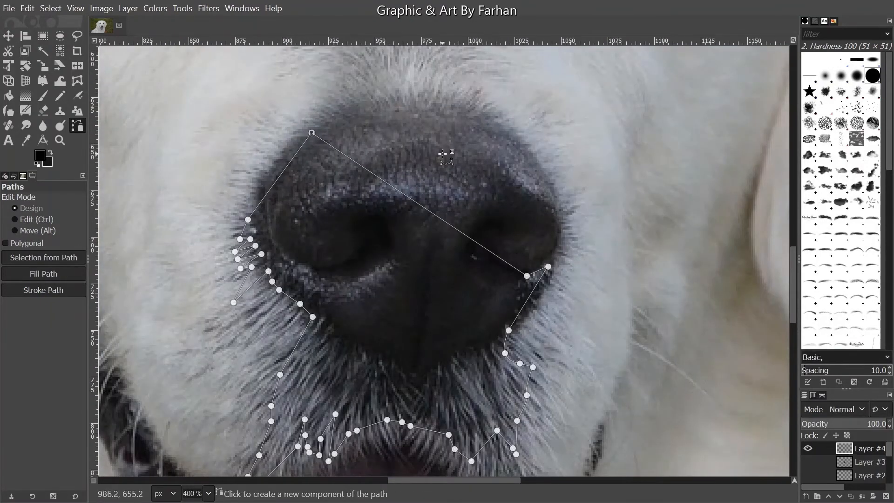
Bend the straight segments of the fur path into curves along the left and right sides of the nose and muzzle
scroll(303, 233, "up", 2)
scroll(296, 269, "up", 1)
left_click_drag(358, 397, 346, 337)
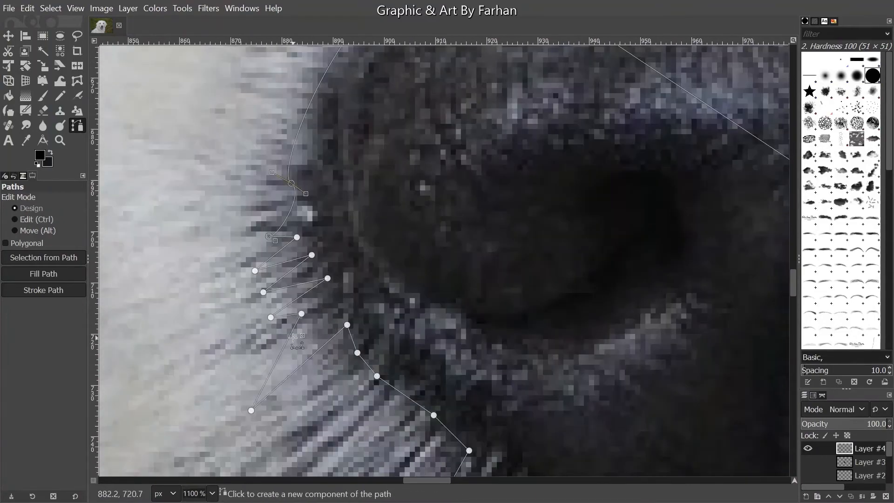
scroll(403, 358, "down", 1)
left_click_drag(402, 359, 356, 49)
left_click_drag(379, 309, 315, 211)
left_click_drag(255, 336, 244, 321)
left_click_drag(668, 200, 387, 266)
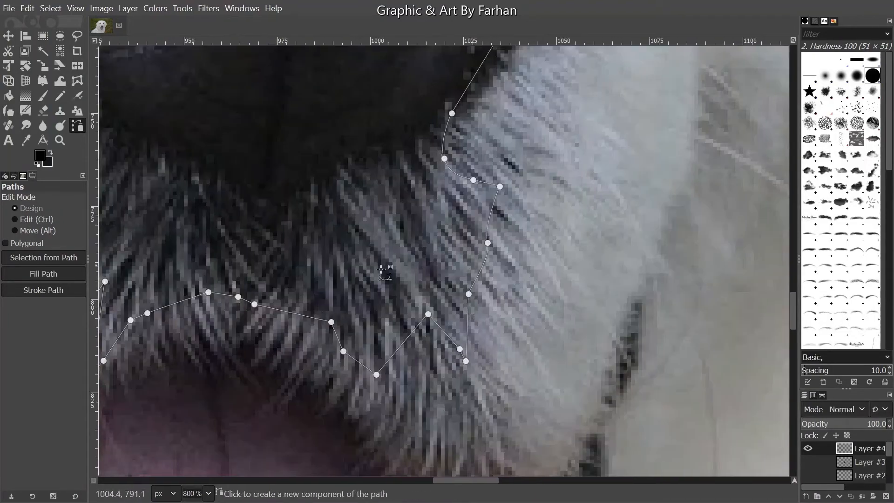
left_click_drag(507, 125, 475, 317)
left_click_drag(458, 238, 479, 247)
scroll(478, 247, "down", 2)
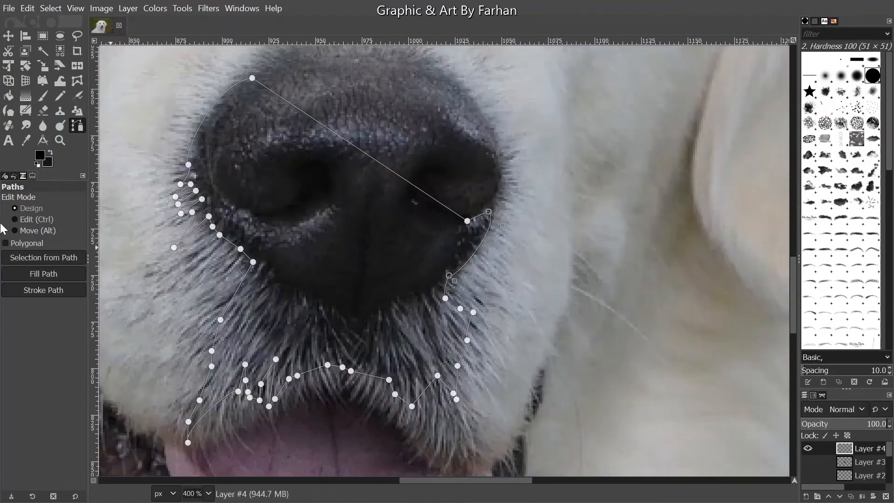
Set the foreground color to 1c1c1e, sampled from the dark fur beneath the nose
left_click(41, 155)
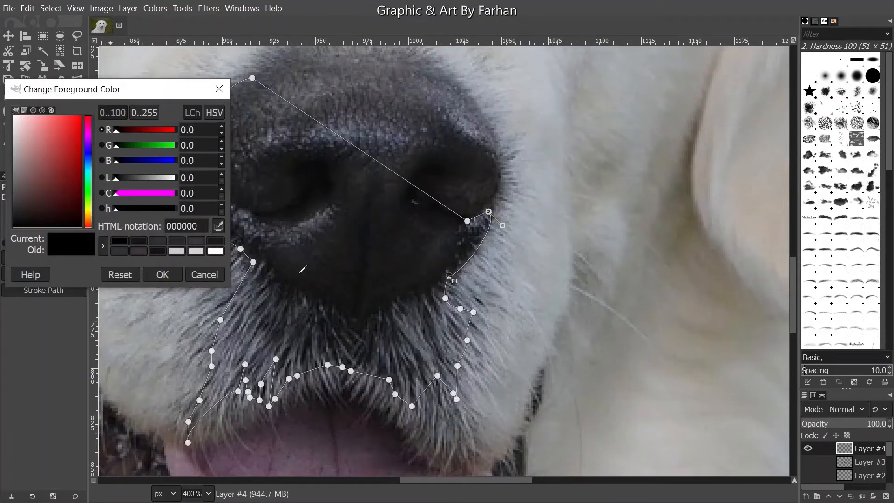
left_click(333, 343)
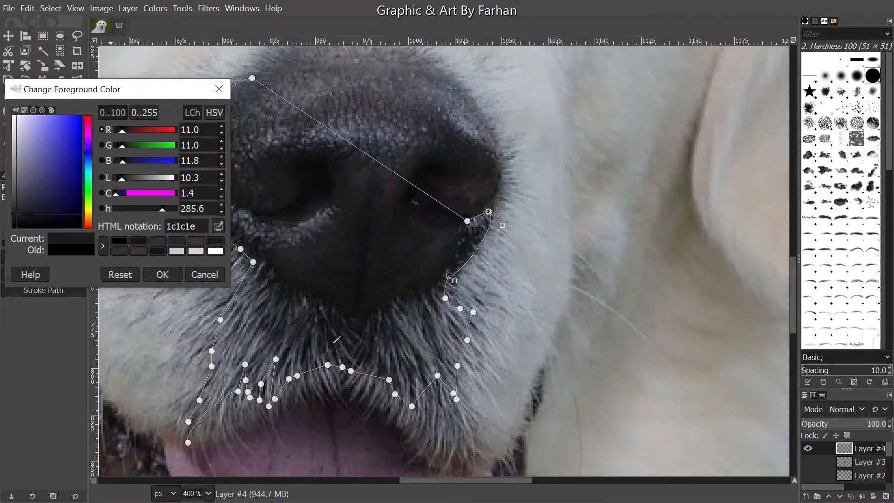
left_click(162, 274)
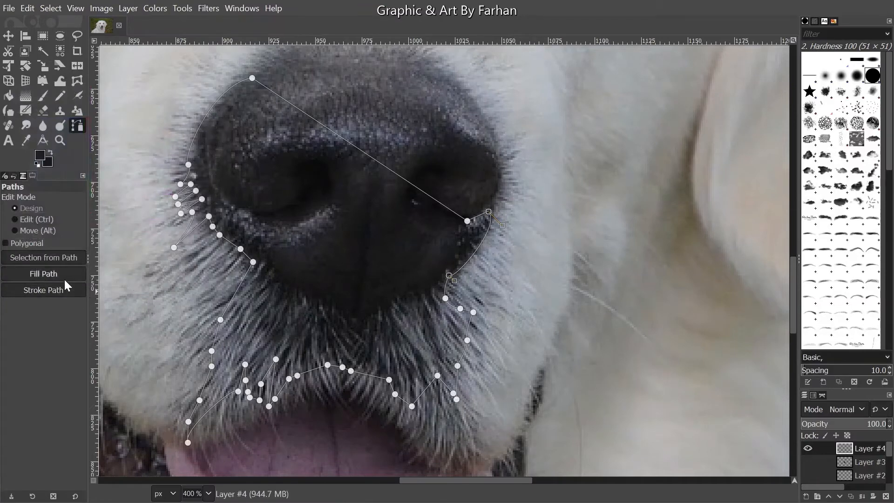
Fill the muzzle fur path with the solid foreground color and deselect the path
scroll(247, 311, "up", 1)
left_click_drag(246, 310, 254, 311)
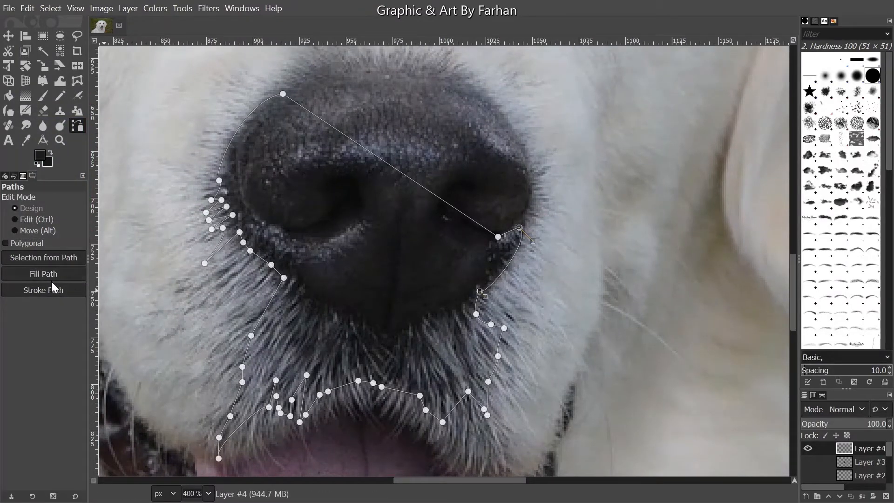
left_click(51, 275)
left_click(113, 329)
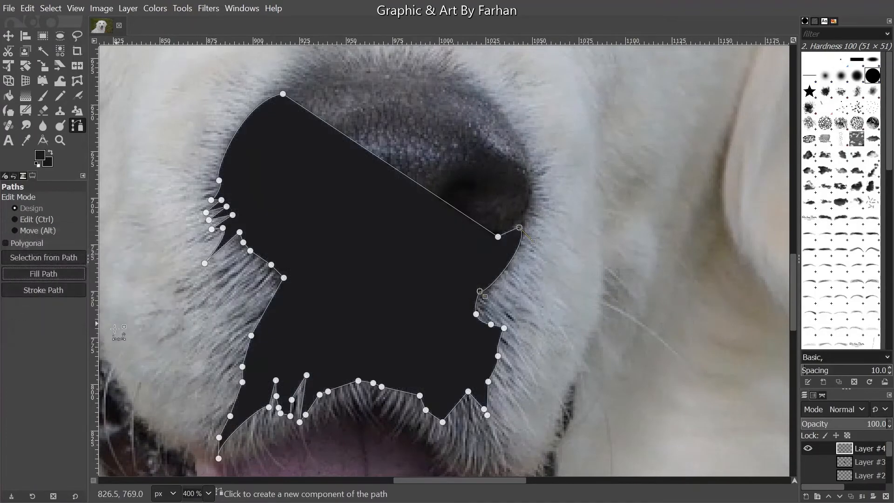
left_click(8, 36)
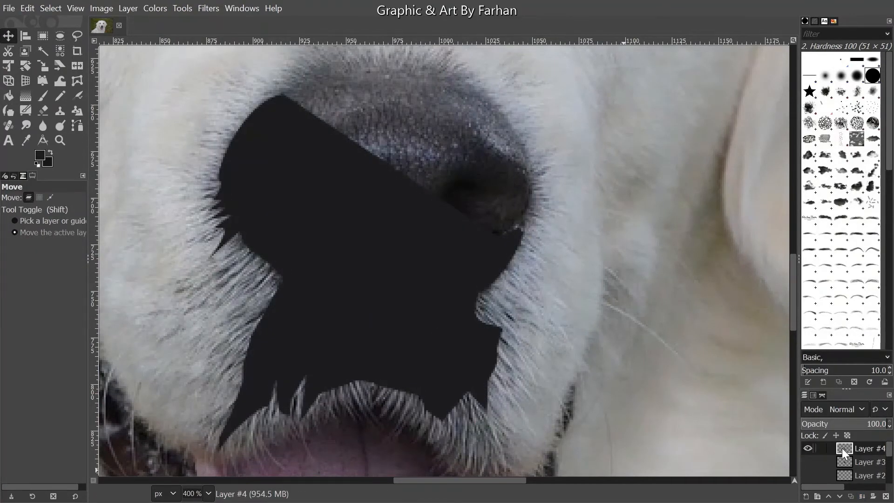
Move the fur shape's Layer #4 below the nose's Layer #3 and make Layer #3 visible
left_click_drag(841, 447, 843, 468)
left_click(807, 448)
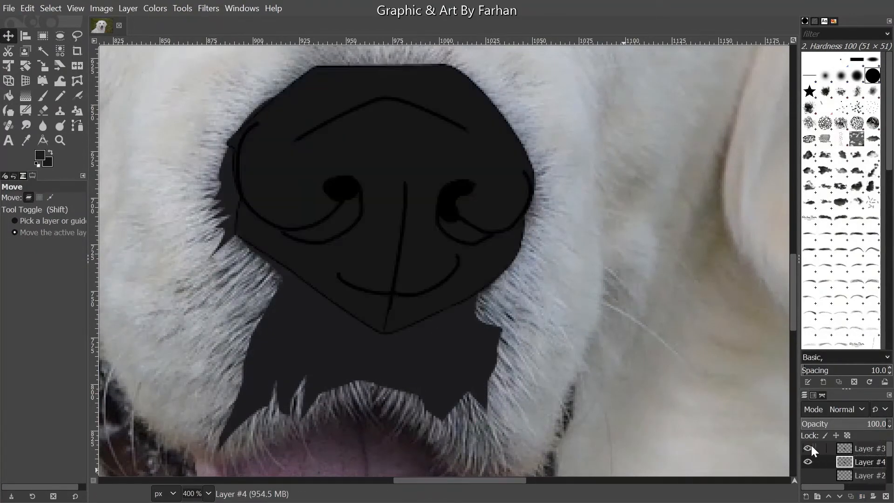
scroll(370, 359, "down", 4)
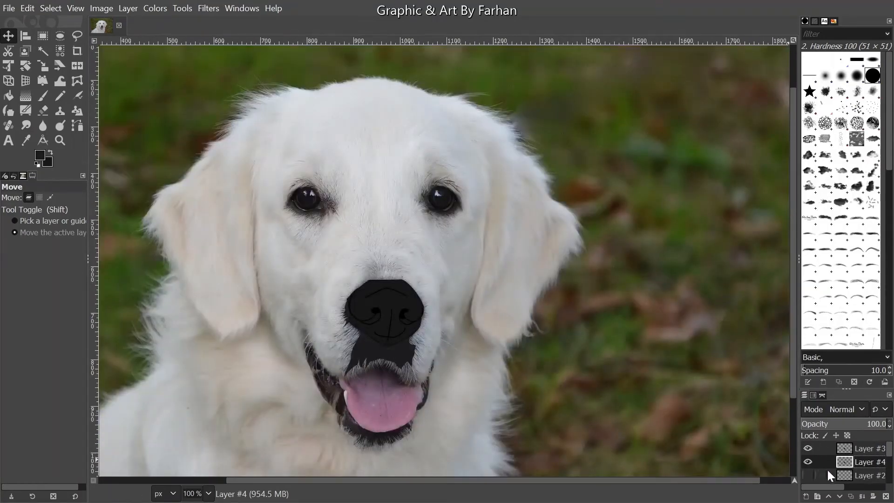
Show the remaining hidden layers down to the base body shape to review the whole portrait
left_click(800, 473)
left_click(805, 469)
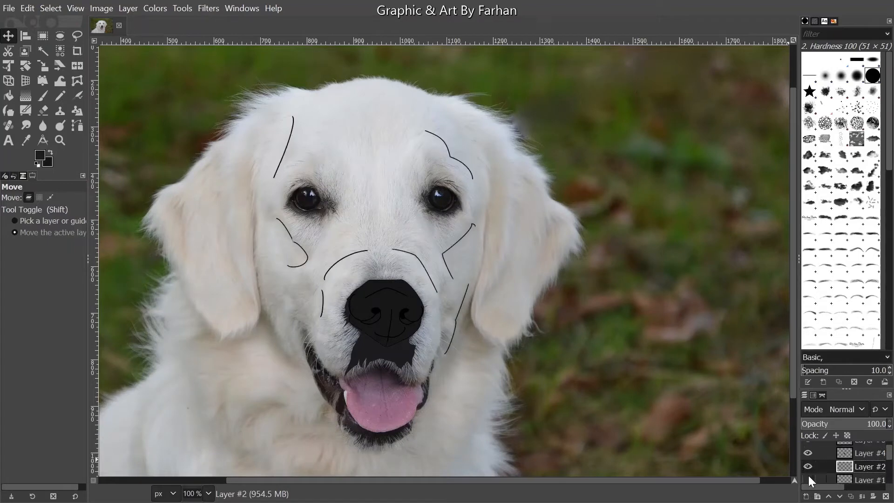
scroll(808, 475, "down", 2)
left_click(809, 475)
scroll(809, 475, "down", 2)
left_click(808, 475)
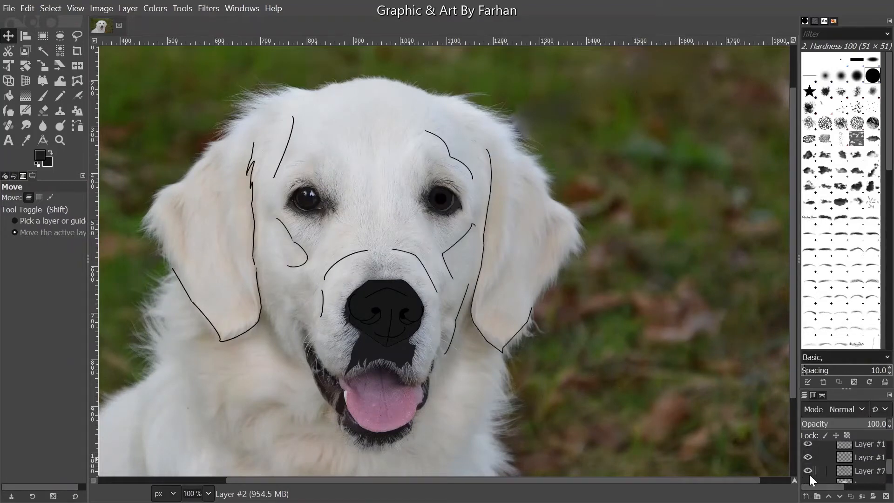
scroll(809, 475, "down", 2)
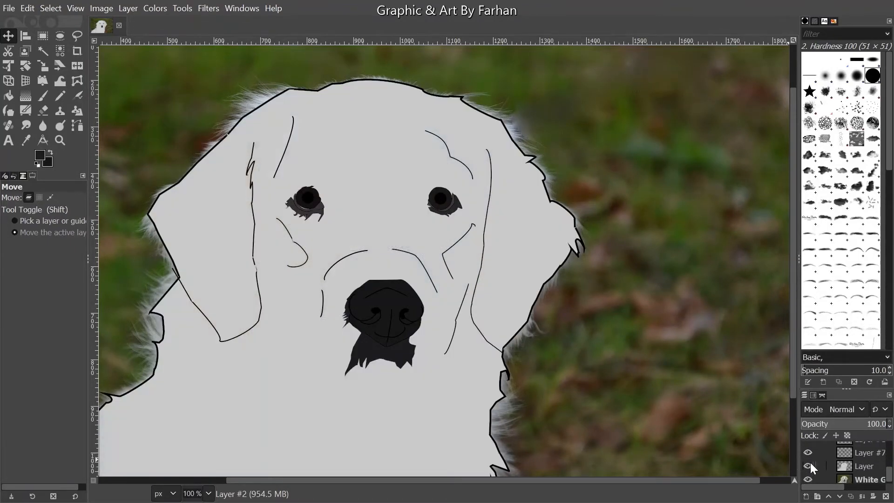
Hide the base shape and all drawn layers so only the photo shows, then select Layer #3
left_click(810, 462)
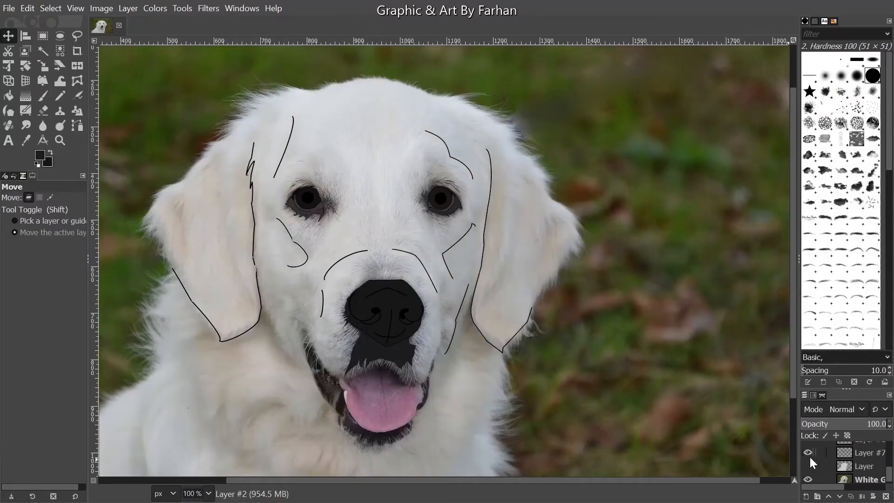
left_click(809, 455)
scroll(808, 455, "up", 2)
left_click(809, 456)
scroll(809, 455, "up", 4)
left_click(807, 467)
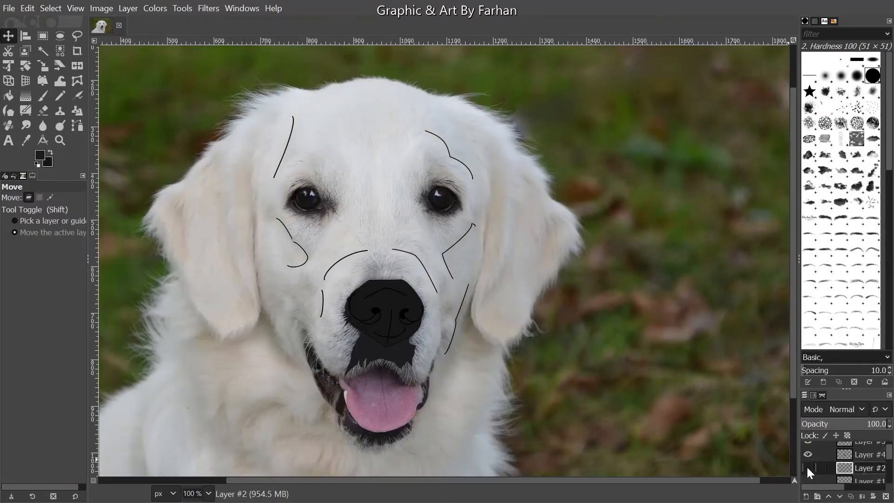
left_click(807, 454)
scroll(808, 449, "up", 1)
left_click(808, 448)
left_click(839, 450)
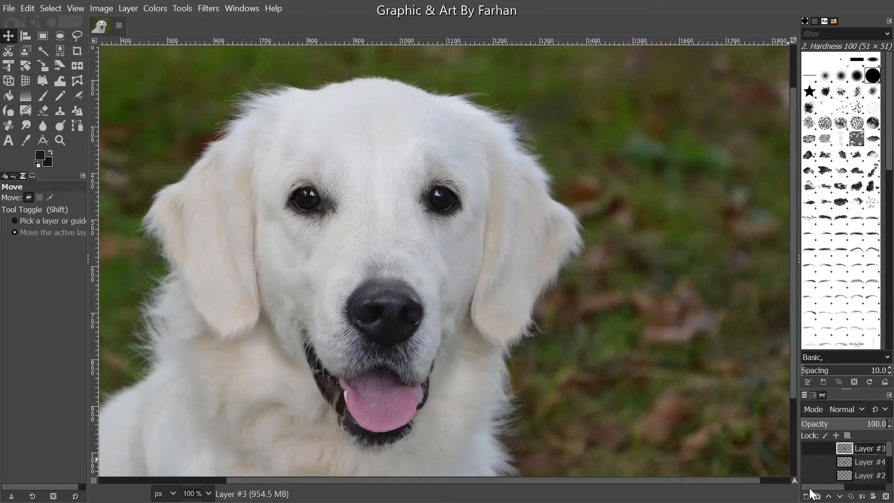
Add a new layer above Layer #3 and activate the Paths tool
left_click(807, 496)
left_click(820, 458)
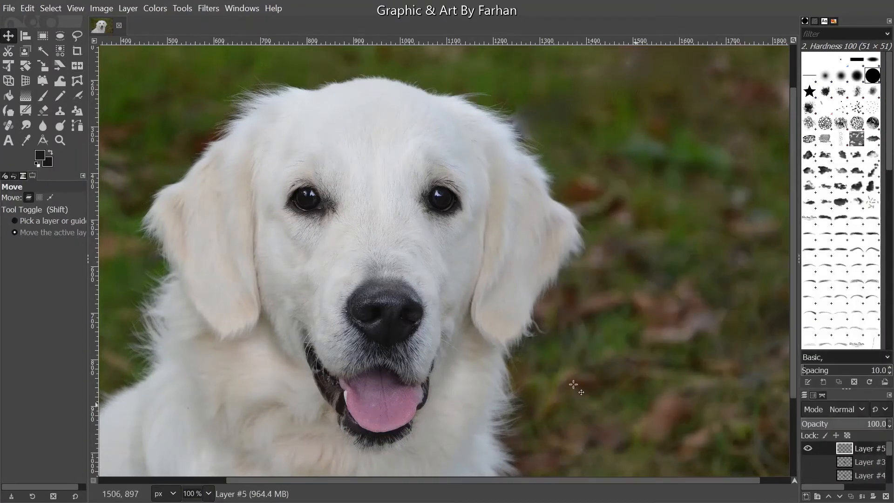
left_click(78, 125)
Start a path at the left ear's lower inner edge and trace it down the cheek and jaw to the chin
scroll(380, 335, "up", 5)
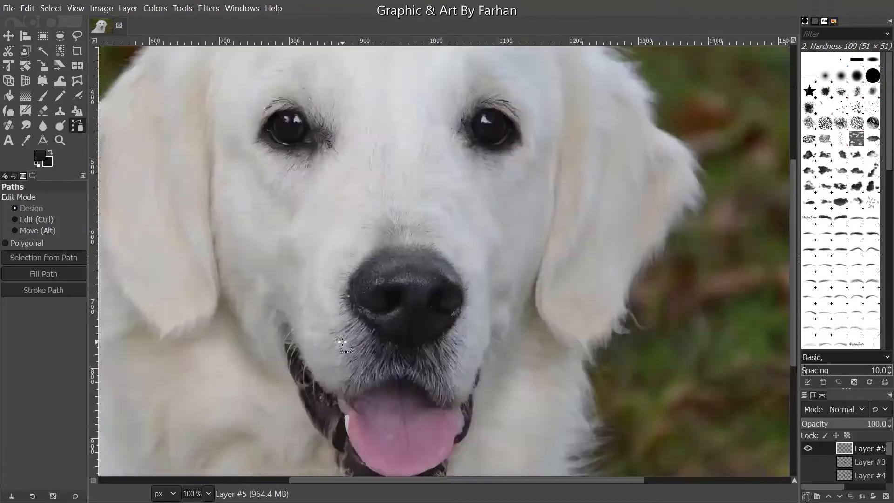
scroll(248, 284, "down", 3)
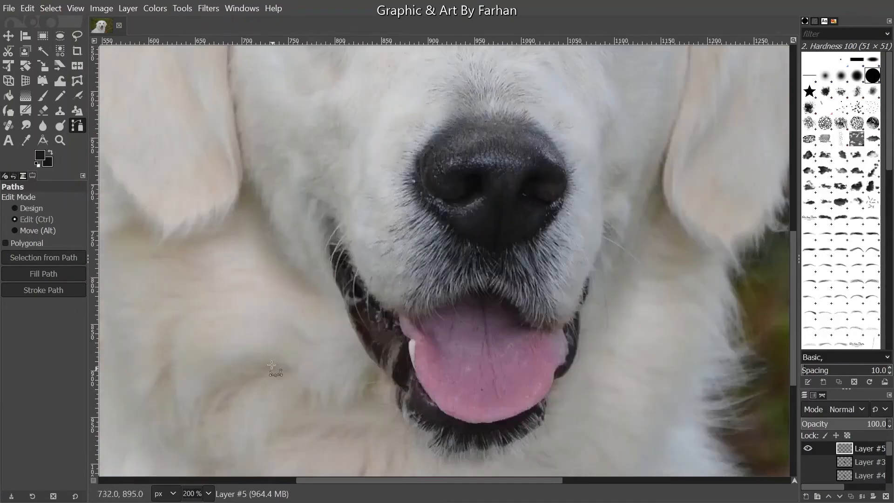
scroll(279, 299, "up", 3)
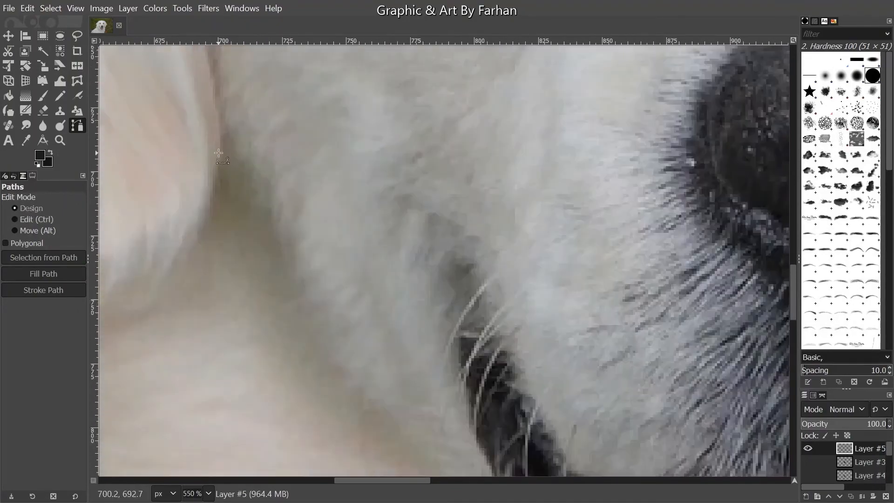
left_click(219, 148)
left_click_drag(399, 423, 344, 119)
left_click(305, 128)
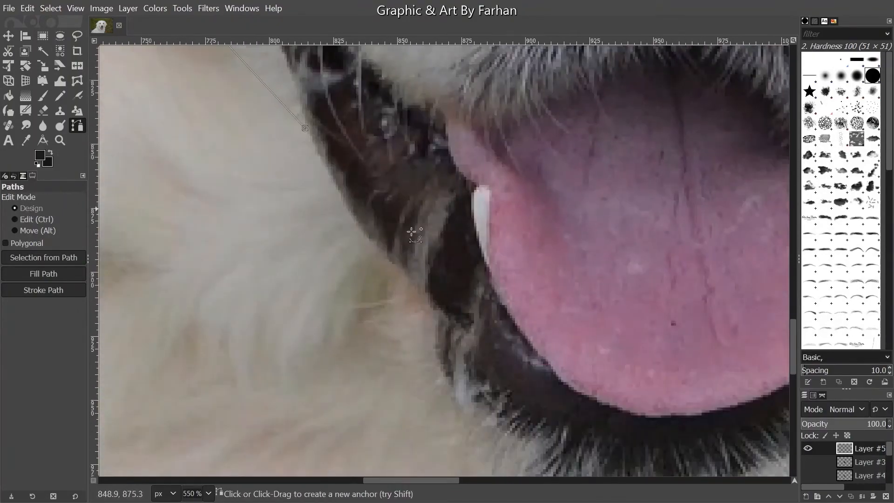
scroll(441, 321, "up", 2)
left_click_drag(463, 427, 315, 139)
left_click(328, 173)
left_click(434, 242)
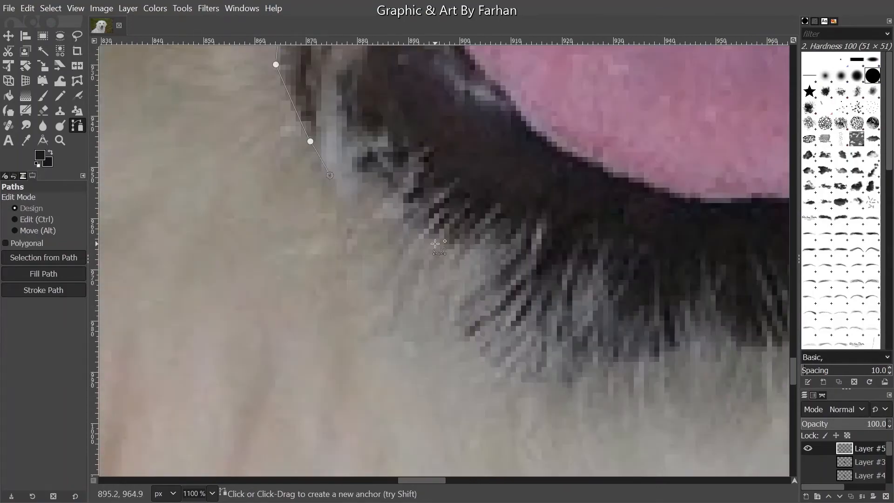
Continue the path in zigzag points along the tufts of chin fur below the tongue
left_click(500, 239)
scroll(473, 309, "down", 2)
scroll(473, 317, "up", 1)
left_click(491, 286)
left_click(572, 327)
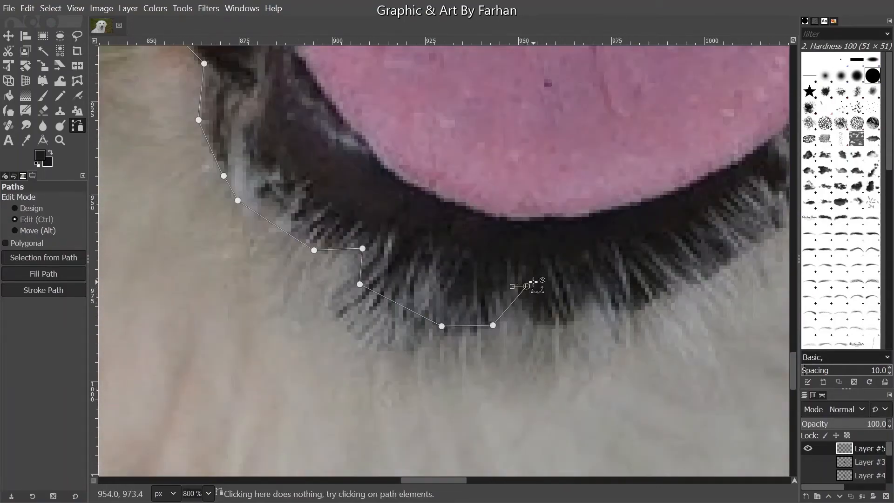
key("ctrl+z")
left_click(515, 286)
left_click(533, 329)
left_click(571, 323)
left_click(590, 282)
left_click(616, 312)
Extend the path from the chin fur up past the tongue's lower right edge
scroll(616, 312, "down", 2)
left_click(504, 341)
left_click(506, 287)
scroll(520, 261, "up", 2)
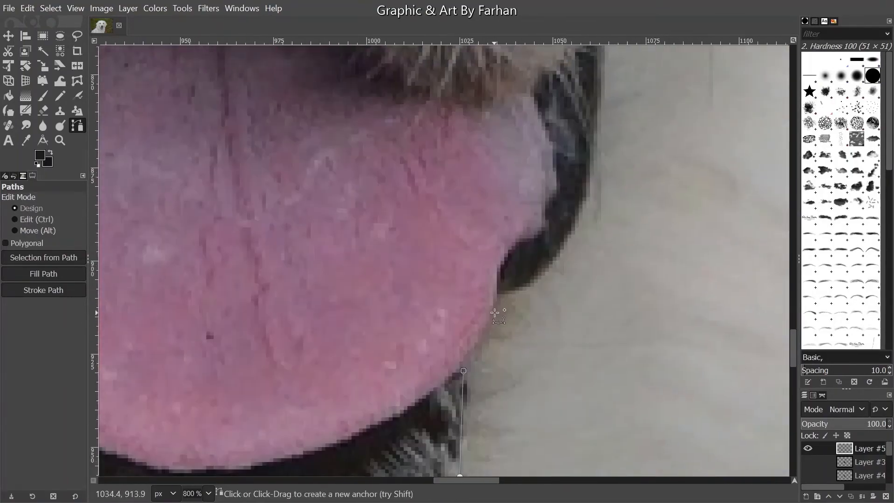
left_click(495, 302)
left_click_drag(505, 299, 470, 360)
scroll(544, 255, "up", 1)
left_click_drag(553, 233, 496, 328)
key("ctrl+z")
Trace the path up the mouth's right side and across the cheek to the right ear
scroll(517, 288, "down", 1)
left_click(522, 256)
left_click(513, 167)
left_click_drag(512, 167, 453, 346)
left_click(484, 276)
left_click(487, 218)
scroll(528, 230, "down", 3)
scroll(484, 310, "up", 2)
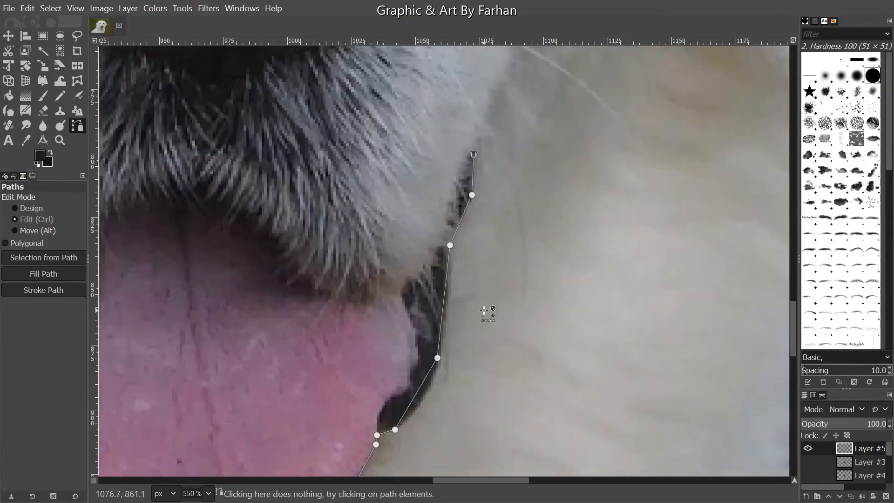
left_click(524, 180)
scroll(489, 335, "down", 3)
scroll(532, 257, "up", 3)
left_click(523, 221)
Curve the path segments along the left cheek to follow the fold below the ear
scroll(546, 237, "down", 3)
scroll(233, 205, "up", 3)
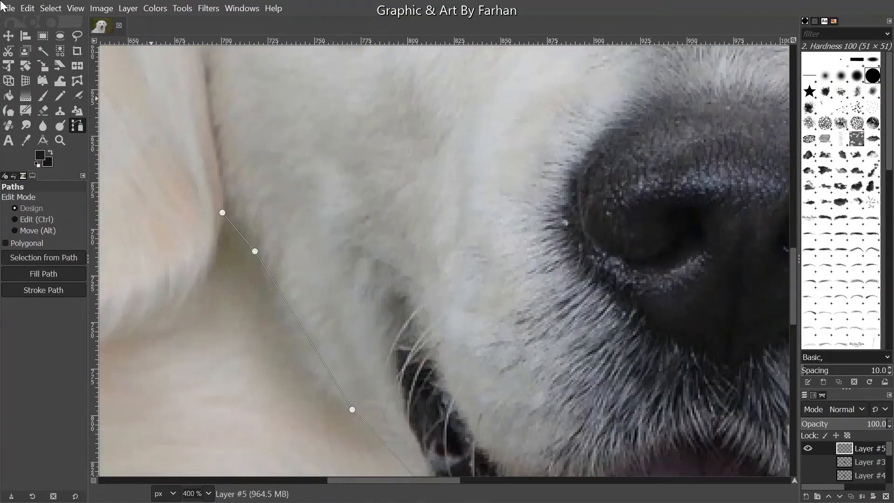
scroll(225, 198, "up", 2)
key("ctrl+z")
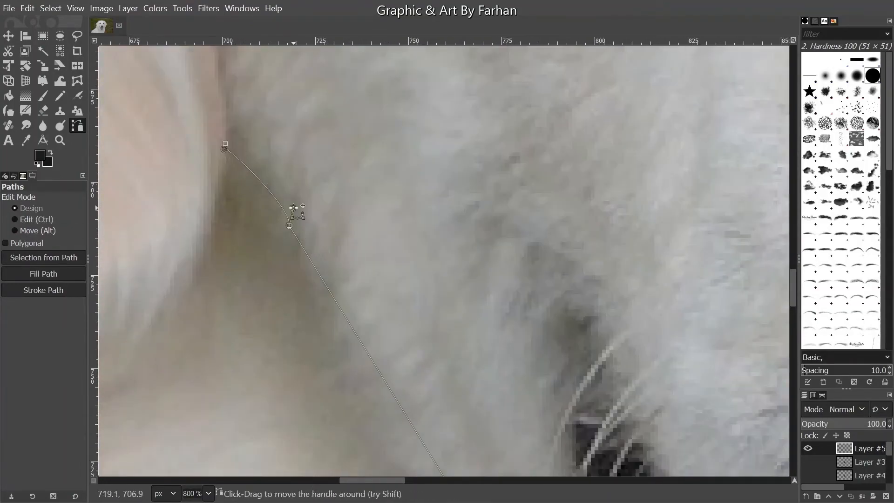
scroll(304, 251, "down", 3)
scroll(333, 205, "down", 1)
left_click_drag(380, 327, 346, 323)
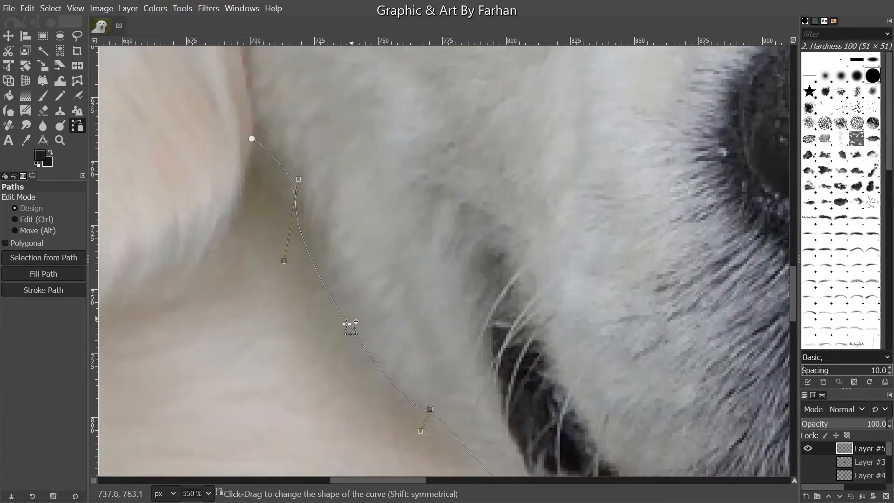
scroll(264, 97, "up", 2)
scroll(335, 266, "down", 4)
scroll(446, 419, "up", 3)
scroll(407, 329, "down", 1)
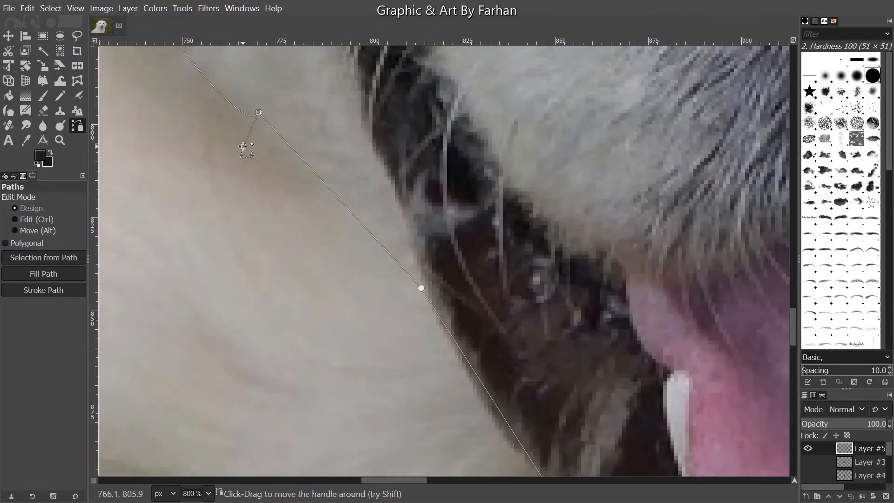
Bend the path segments along the left jaw and the start of the chin fur
scroll(482, 276, "down", 1)
left_click_drag(482, 276, 476, 279)
left_click_drag(622, 463, 419, 162)
scroll(419, 162, "up", 1)
left_click_drag(518, 368, 394, 230)
left_click_drag(470, 260, 396, 256)
left_click_drag(395, 252, 396, 256)
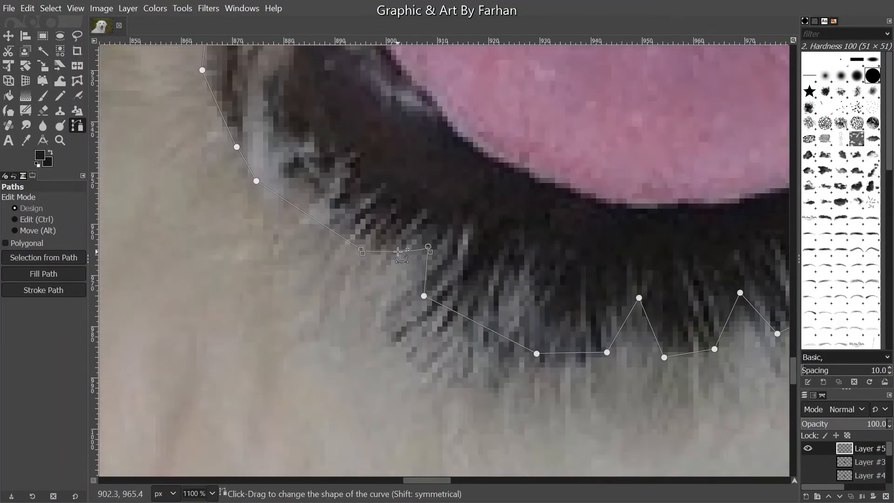
Round the path segments around the chin fur tufts
left_click_drag(699, 351, 349, 380)
left_click_drag(347, 380, 347, 387)
left_click_drag(221, 380, 421, 387)
left_click_drag(420, 387, 414, 397)
mouse_move(556, 321)
left_mouse_down()
mouse_move(357, 331)
mouse_move(559, 328)
left_mouse_up()
Curve the path segments along the mouth's right side and the right cheek
left_click_drag(558, 322, 351, 475)
left_click_drag(559, 203, 534, 291)
scroll(520, 261, "up", 2)
left_click_drag(520, 261, 501, 353)
scroll(649, 152, "down", 1)
left_click_drag(649, 151, 551, 309)
left_click_drag(602, 242, 548, 339)
Stroke the jaw path with a 2 px solid-color line on Layer #5 and deselect the path
scroll(548, 338, "down", 7)
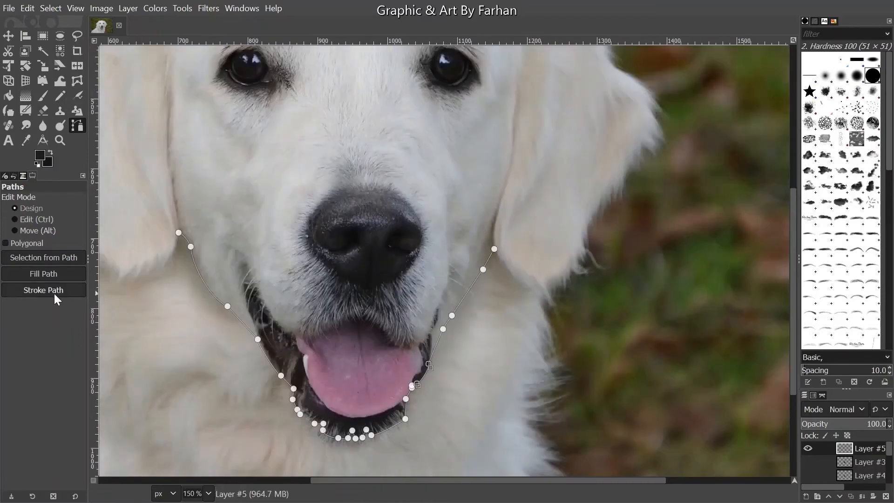
left_click(46, 290)
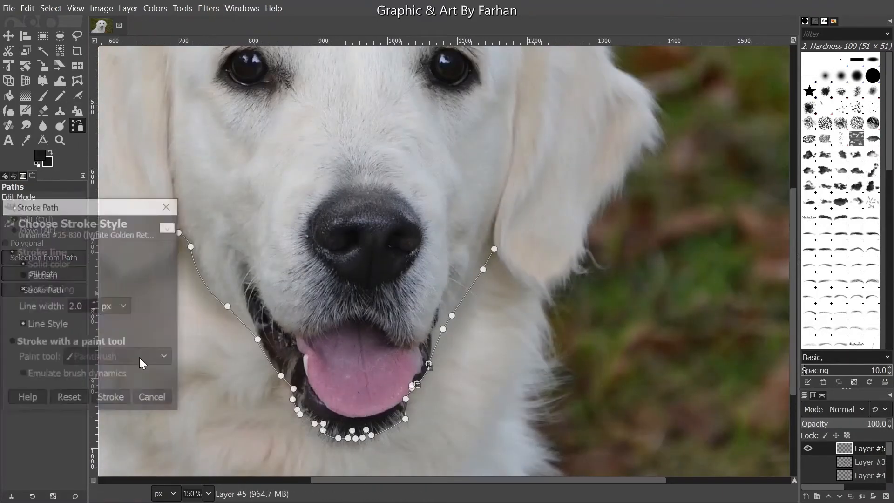
left_click(112, 395)
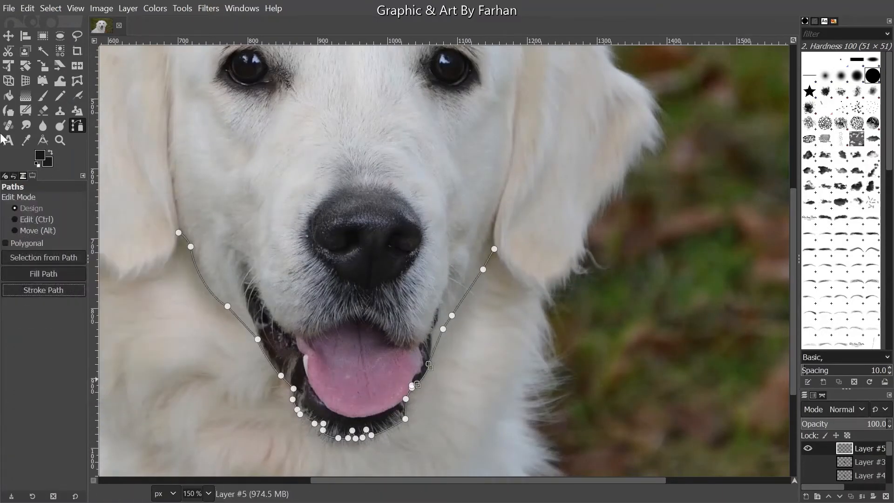
left_click(8, 36)
scroll(434, 386, "down", 2)
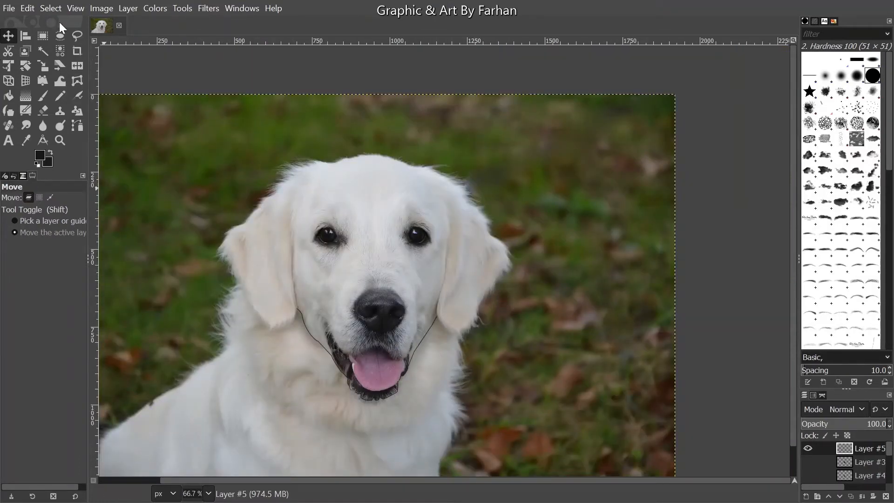
Hide Layer #5 and add a new layer above it, with the Paths tool active
left_click(77, 125)
scroll(416, 356, "up", 1)
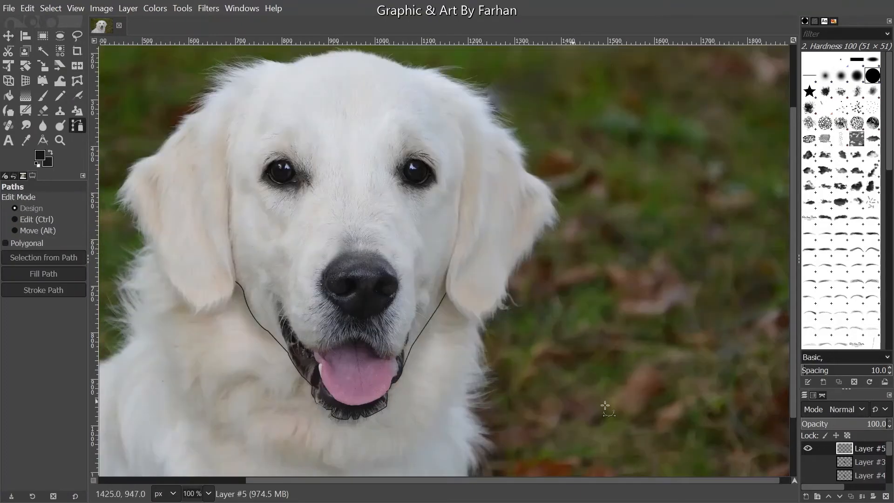
left_click(807, 449)
left_click(806, 496)
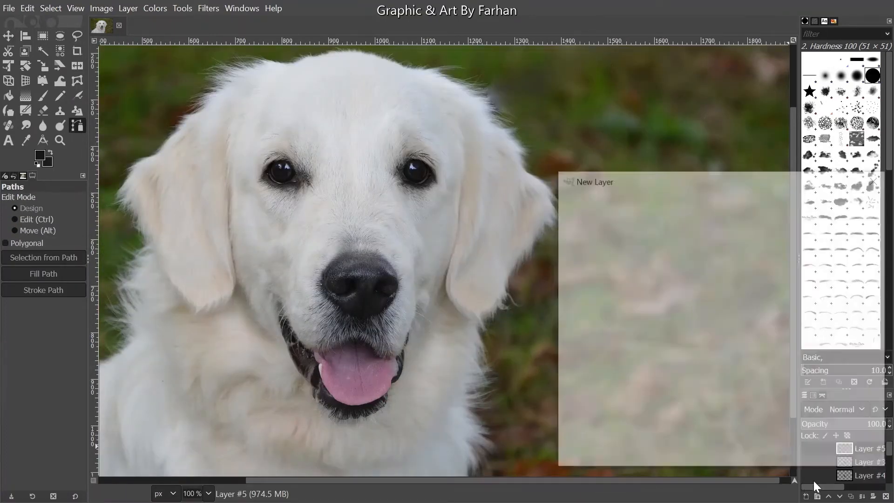
left_click(811, 462)
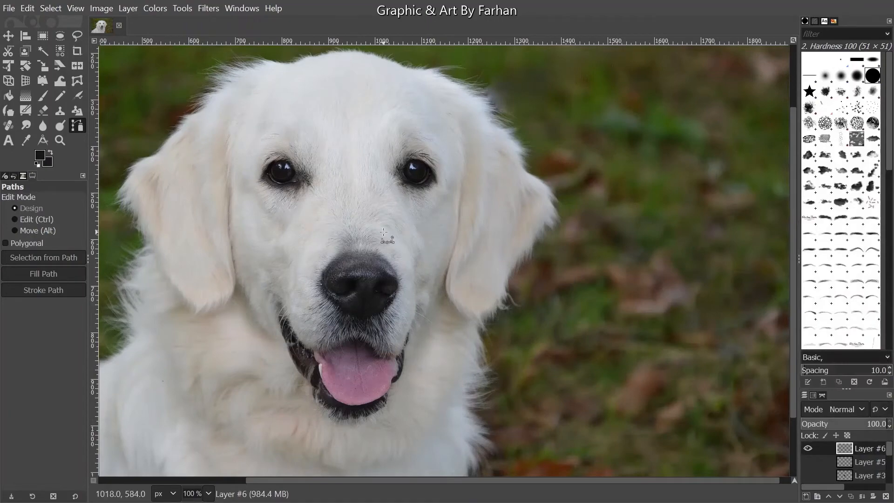
Start a path at the left mouth corner and trace it along the upper lip to the right mouth corner
scroll(354, 347, "up", 3)
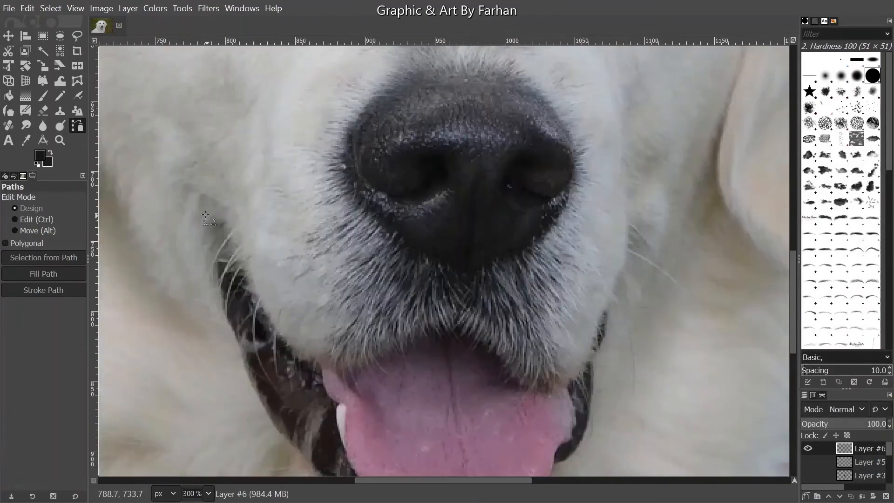
left_click(219, 220)
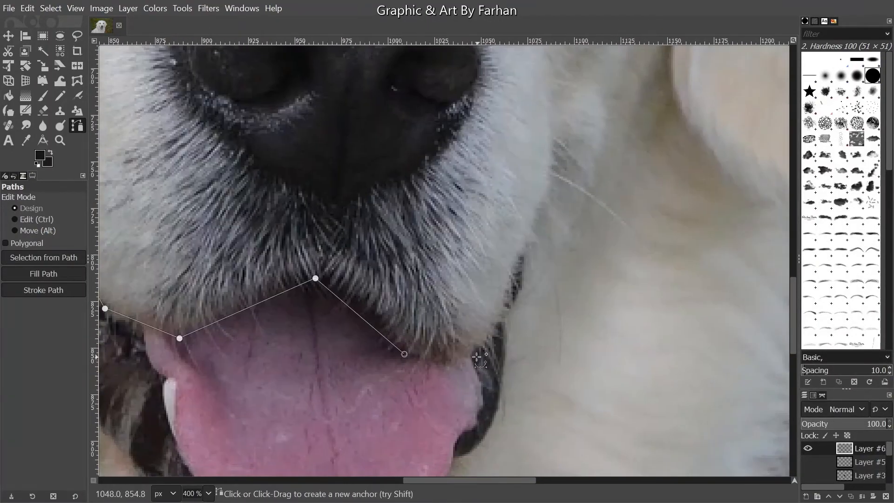
scroll(518, 256, "up", 2)
left_click(518, 258)
left_click(525, 255)
Continue the path down the dark outer edge of the mouth's right side to the chin fur
left_click(520, 322)
left_click(480, 388)
left_click_drag(488, 372, 548, 153)
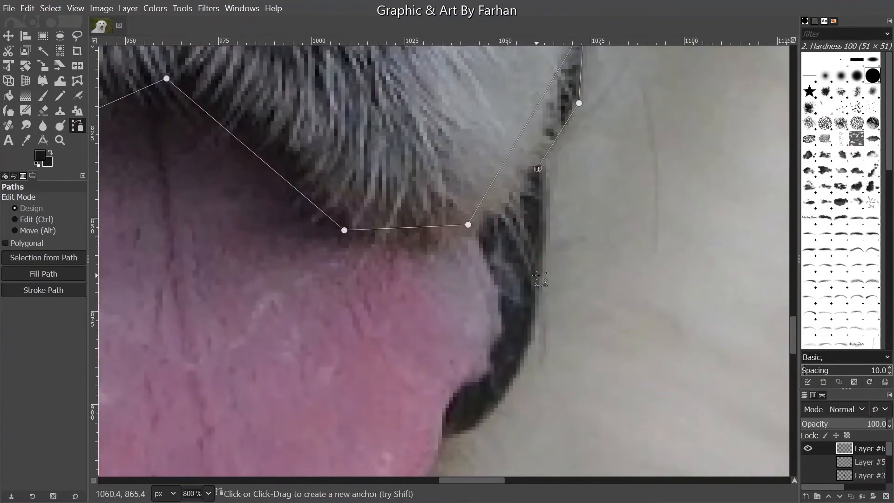
left_click(537, 278)
left_click(531, 338)
left_click(476, 429)
left_click(444, 440)
left_click_drag(397, 345, 653, 147)
left_click(661, 312)
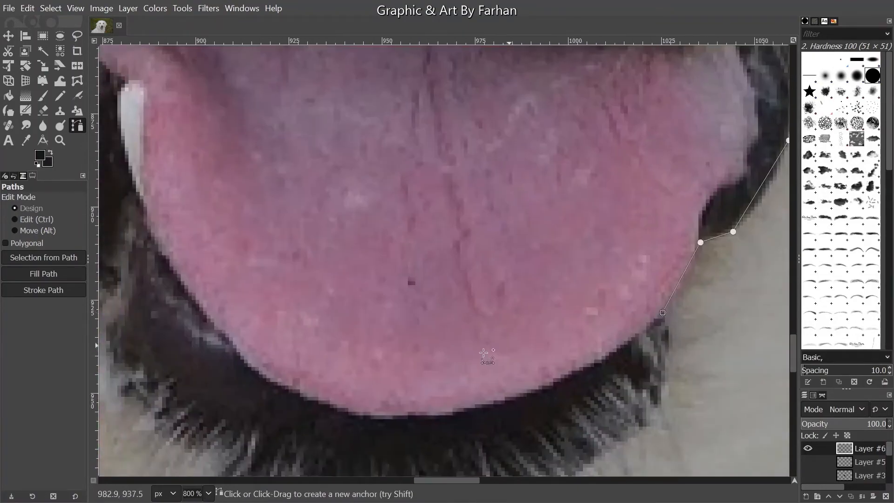
Trace the path through the chin fur below the tongue toward the left jaw
left_click_drag(453, 428, 437, 321)
scroll(398, 391, "down", 5)
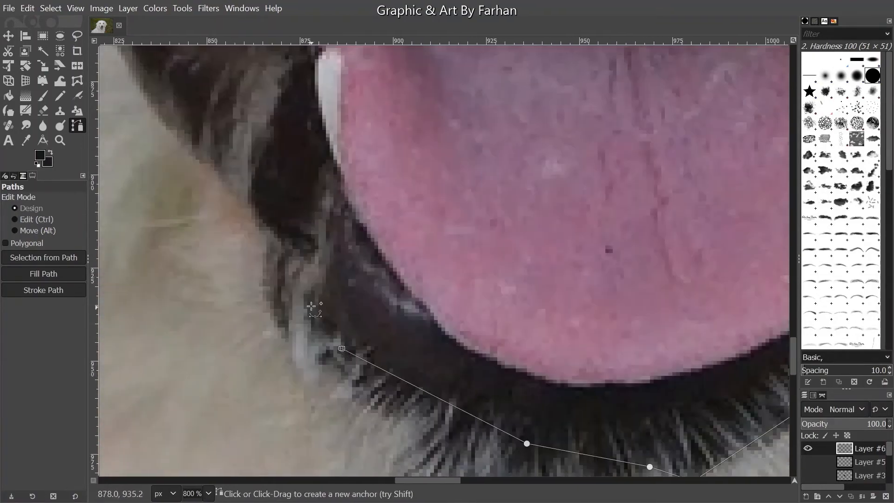
scroll(303, 303, "up", 6)
left_click(361, 388)
left_click_drag(199, 287, 497, 336)
left_click(432, 264)
left_click(410, 283)
Make Layer #5 visible and move the path's chin anchors to match its jaw outline
left_click(807, 462)
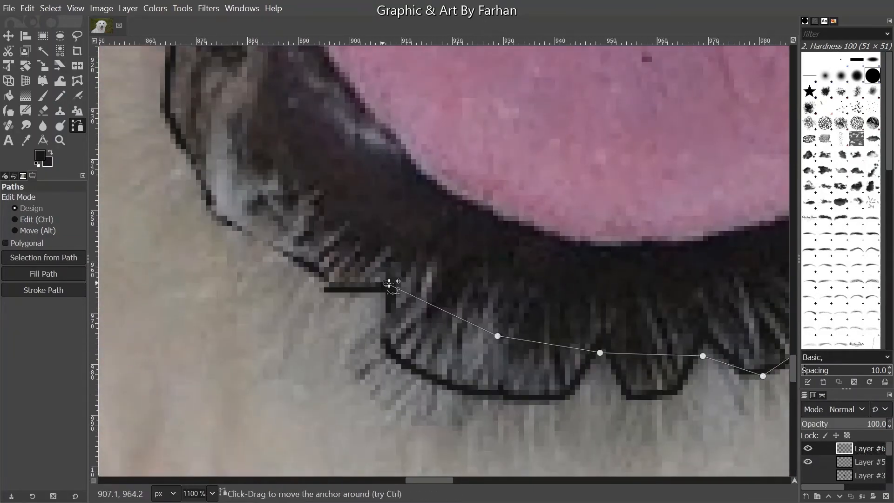
left_click_drag(411, 283, 279, 290)
left_click_drag(469, 361, 469, 343)
left_click_drag(572, 363, 570, 342)
left_click_drag(630, 383, 614, 384)
left_click_drag(695, 268, 495, 301)
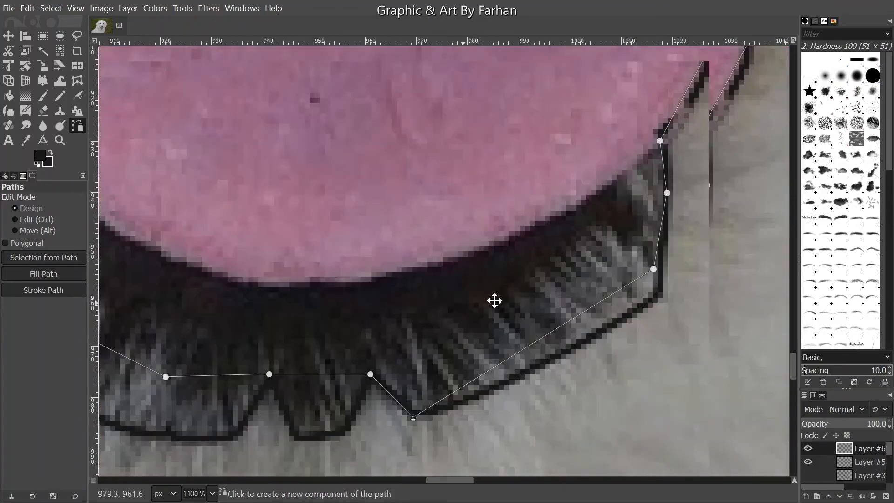
left_click_drag(652, 269, 660, 297)
left_click_drag(660, 140, 665, 142)
Continue the path from the chin fur along Layer #5's outline up the lower left jaw
left_click_drag(163, 284, 619, 300)
left_click_drag(514, 340, 515, 344)
left_click(453, 345)
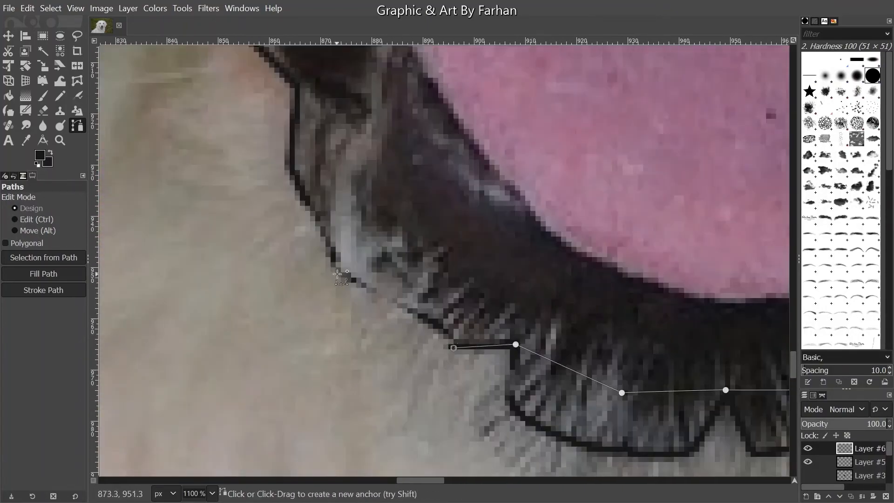
left_click(337, 273)
left_click_drag(290, 179, 303, 228)
left_click(302, 219)
left_click(308, 131)
Trace the path up the mouth's dark left edge and close it at the left mouth corner
scroll(317, 85, "down", 3)
left_click(409, 304)
left_click(287, 104)
left_click_drag(286, 105, 403, 381)
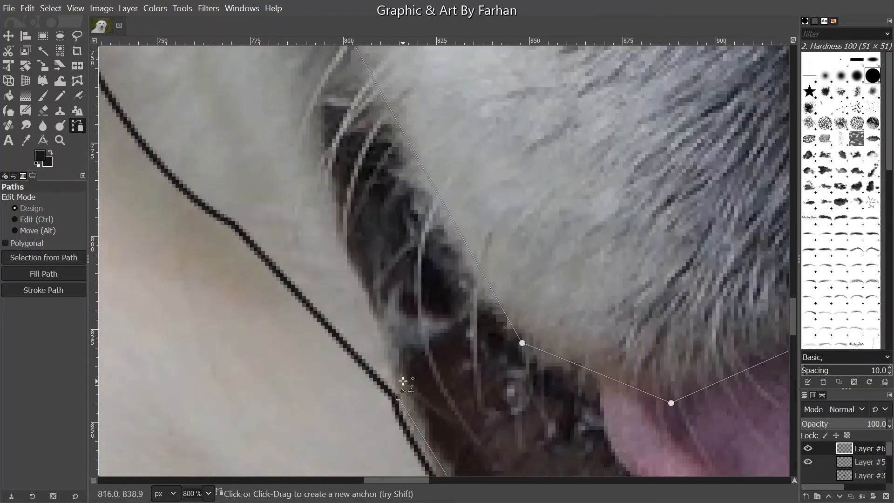
left_click_drag(349, 249, 344, 256)
left_click(325, 99)
left_click_drag(324, 99, 271, 278)
left_click(365, 106, "ctrl")
Curve the path segment between the left mouth corner and the upper lip
scroll(363, 132, "down", 2)
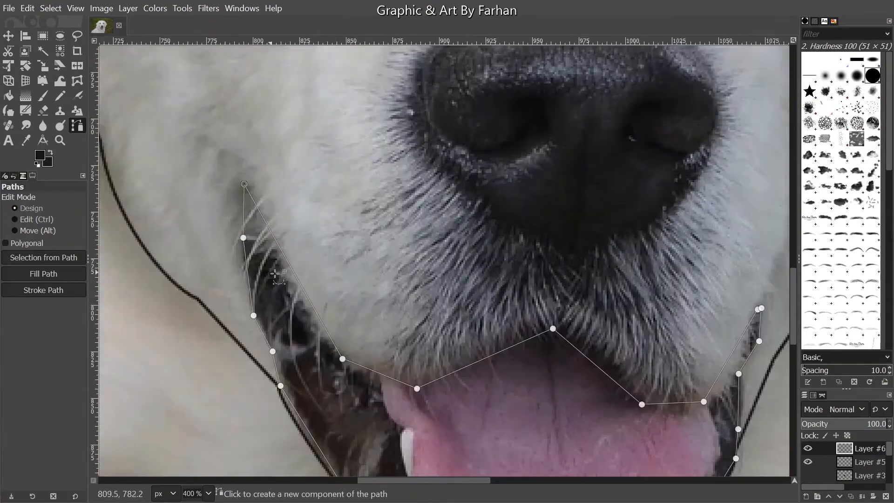
scroll(282, 284, "up", 1)
left_click_drag(365, 388, 355, 400)
left_click_drag(355, 275, 158, 229)
scroll(321, 365, "up", 1)
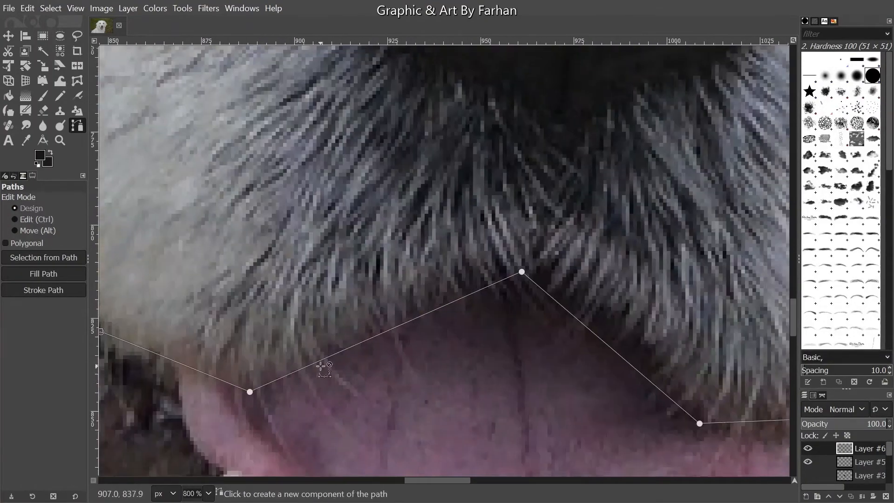
Curve the upper-lip segments around the right lip up to the right mouth corner
left_click_drag(679, 395, 398, 323)
left_click_drag(494, 349, 497, 365)
left_click_drag(419, 359, 443, 368)
left_click_drag(546, 376, 518, 380)
left_click_drag(579, 281, 597, 289)
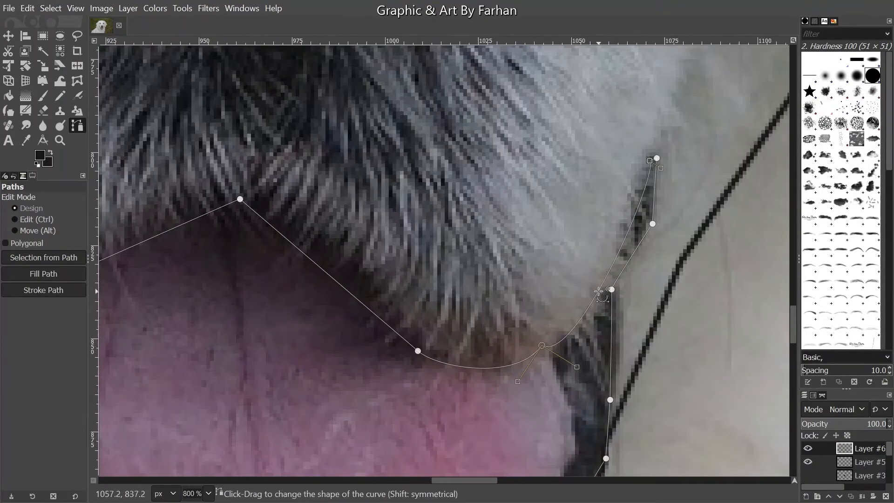
left_click_drag(659, 167, 631, 190)
Bend the path segments down the mouth's right side to follow its dark edge
left_click_drag(551, 354, 468, 356)
left_click_drag(535, 413, 598, 151)
left_click_drag(545, 272, 552, 275)
scroll(495, 349, "up", 1)
left_click_drag(475, 334, 480, 342)
left_click_drag(298, 443, 535, 116)
Reshape the chin segments into rounded tufts, moving the left tuft's anchor down onto Layer #5's outline
left_click_drag(511, 313, 580, 345)
left_click_drag(424, 313, 421, 379)
left_click_drag(302, 315, 300, 353)
key("ctrl+z")
key("ctrl+z")
left_click_drag(265, 316, 265, 373)
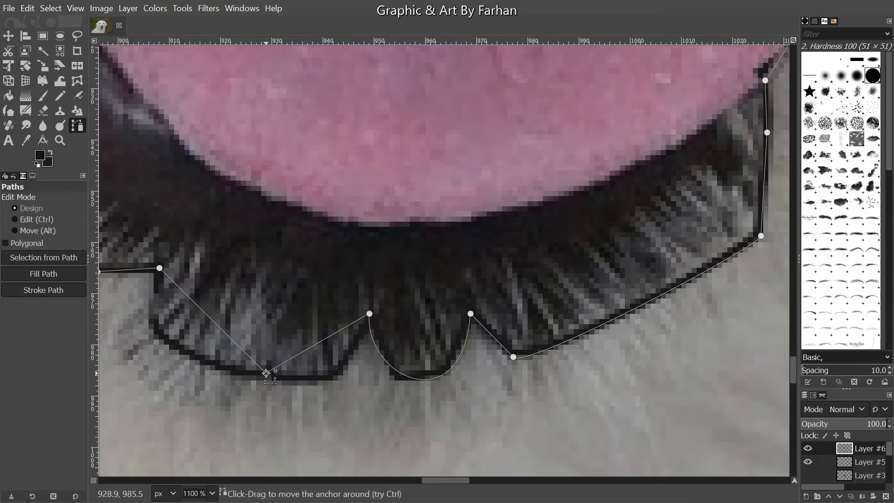
left_click_drag(325, 338, 339, 367)
left_click_drag(390, 357, 355, 379)
Curve the path segments along the left end of the chin and the lower left jaw
left_click_drag(280, 404, 482, 402)
left_click_drag(372, 319, 388, 399)
left_click_drag(335, 309, 336, 304)
scroll(337, 305, "down", 4)
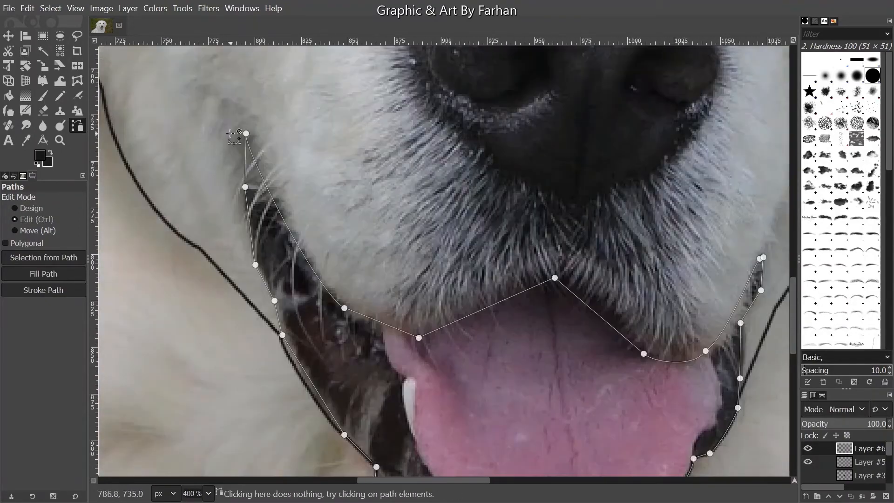
Stroke the mouth path on Layer #6 and hide Layer #5 so only the mouth outline shows over the photo
left_click(43, 290)
left_click(120, 394)
left_click(9, 39)
key("1")
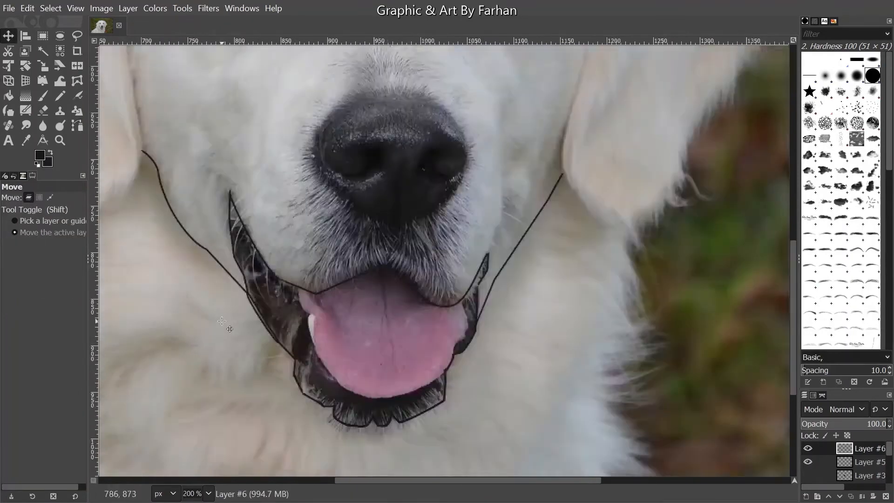
left_click_drag(445, 384, 501, 398)
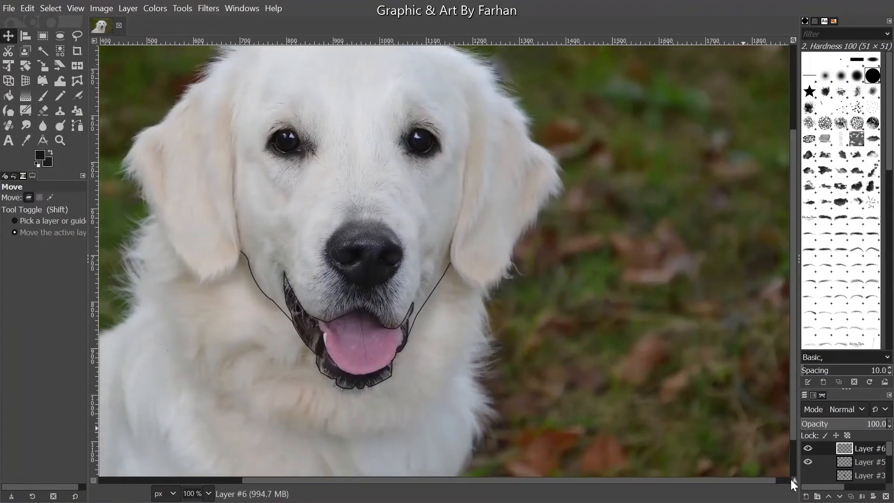
left_click(807, 460)
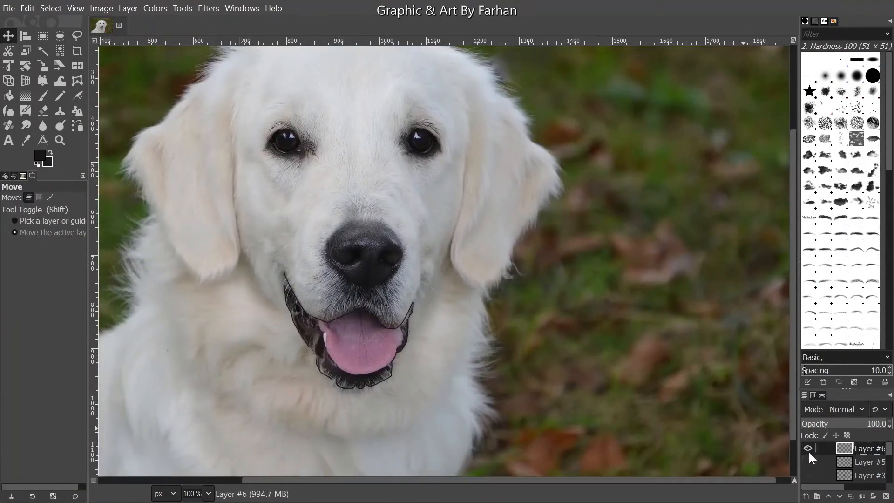
scroll(318, 363, "up", 3)
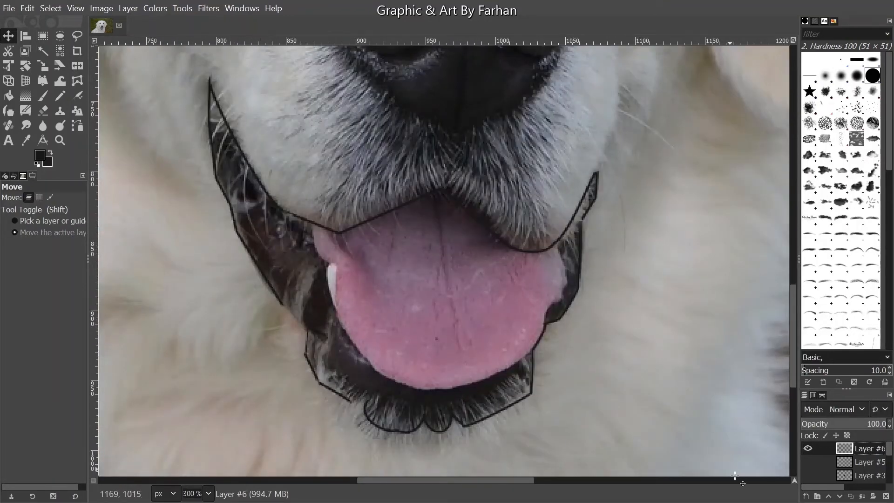
Load the saved mouth outline back into the Paths tool as an editable path and return to the layer list
left_click(820, 395)
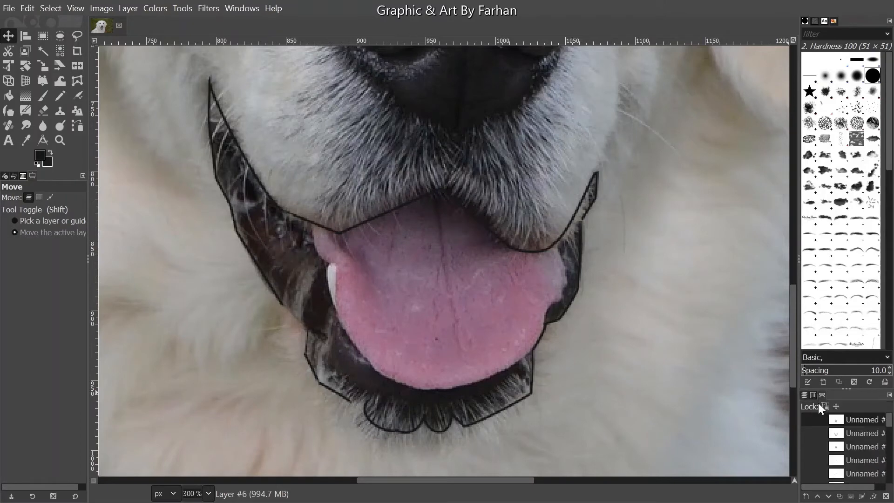
left_click(810, 420)
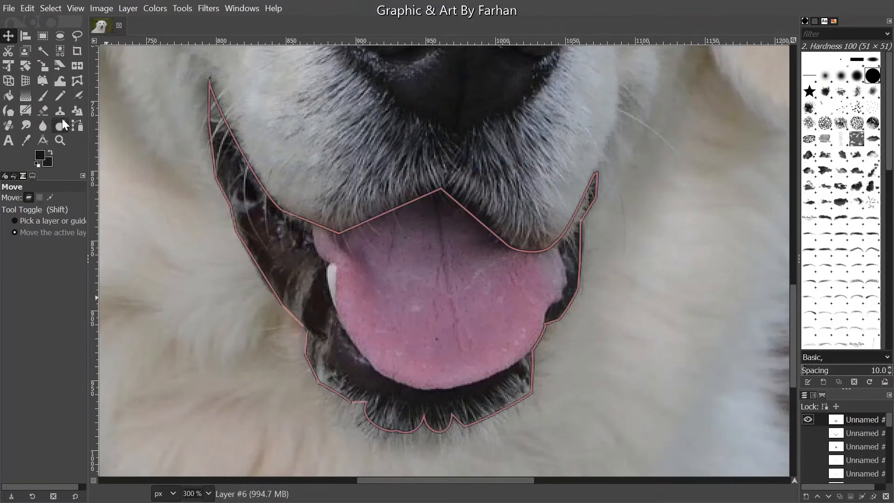
left_click(78, 125)
left_click(240, 218)
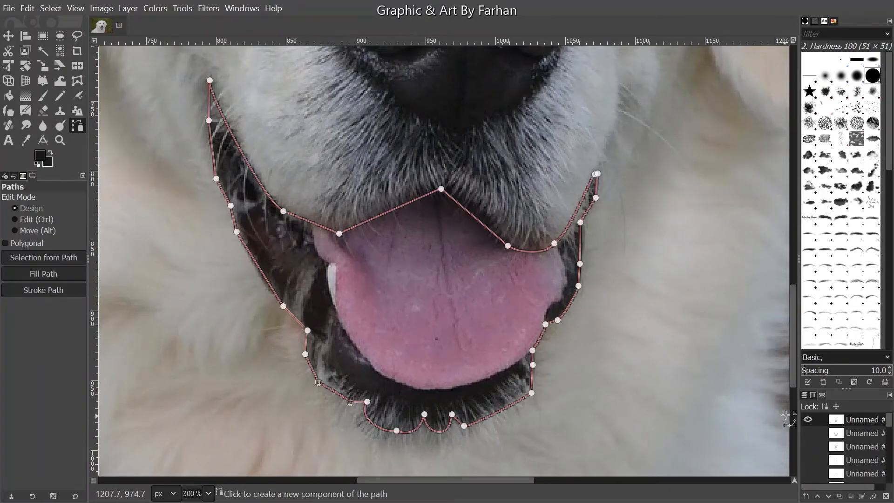
left_click(808, 419)
left_click(804, 395)
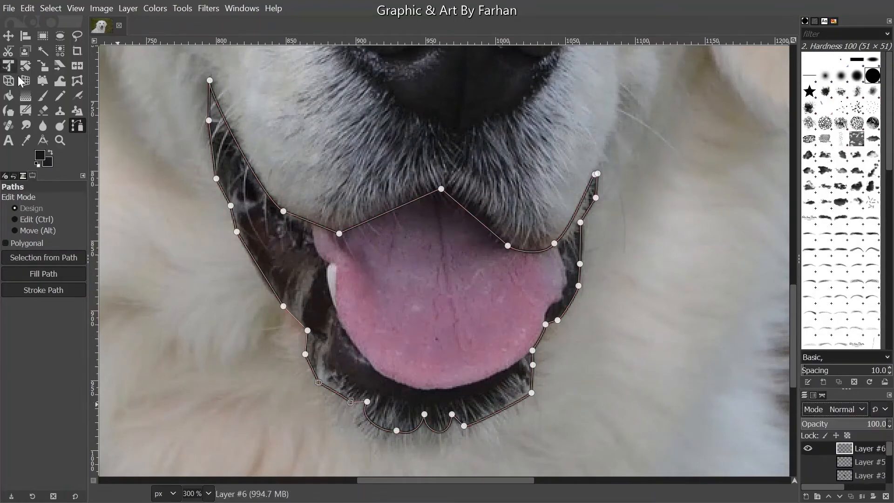
Check the background colour 1c1c1e and fill the mouth path on Layer #6 with the solid near-black foreground colour
left_click(44, 163)
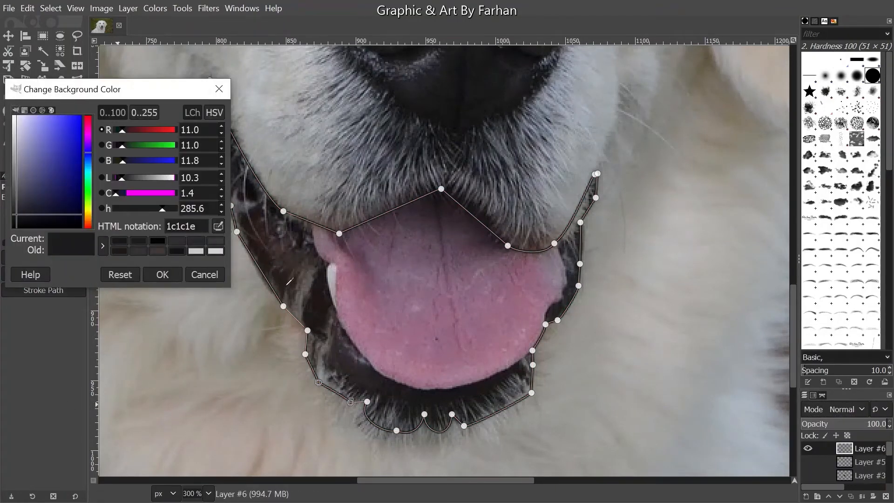
left_click(162, 274)
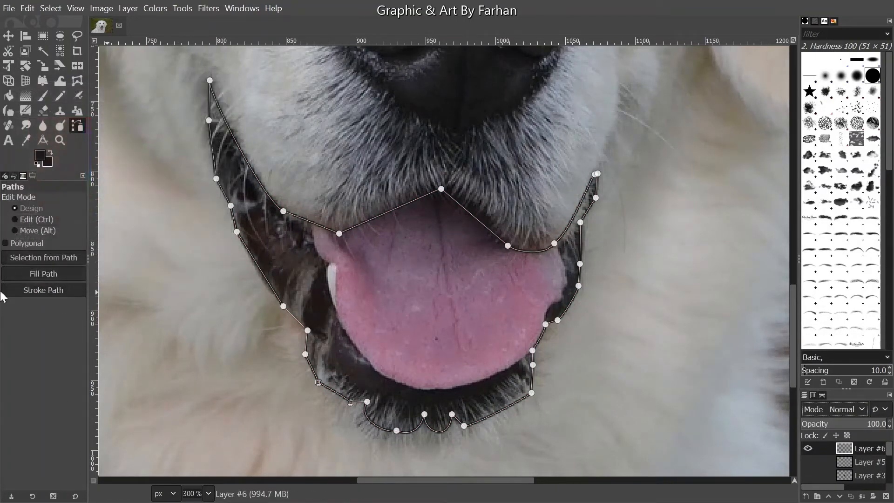
left_click(19, 275)
left_click(116, 328)
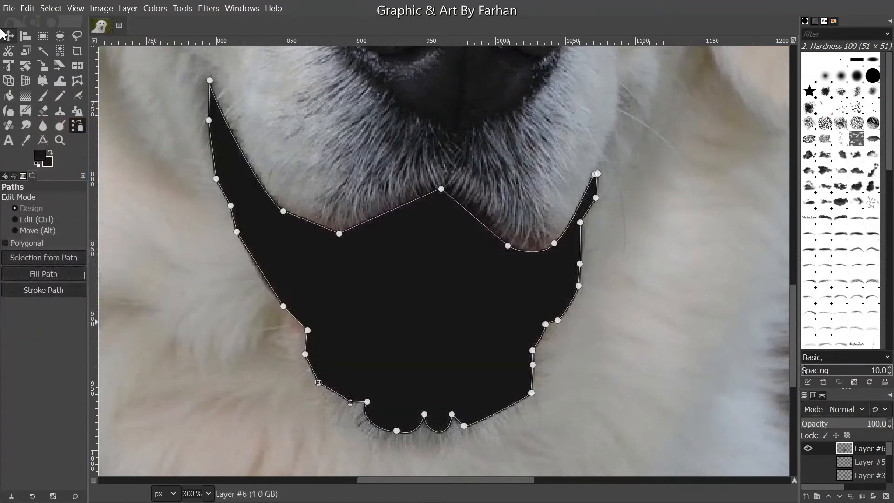
left_click(13, 40)
Create a selection of the filled mouth shape from Layer #6's alpha
scroll(226, 272, "up", 4, "ctrl")
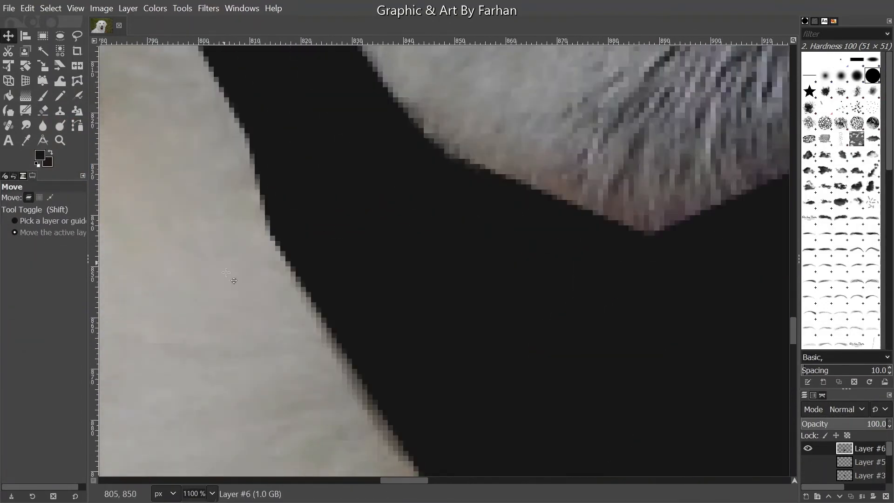
right_click(849, 447)
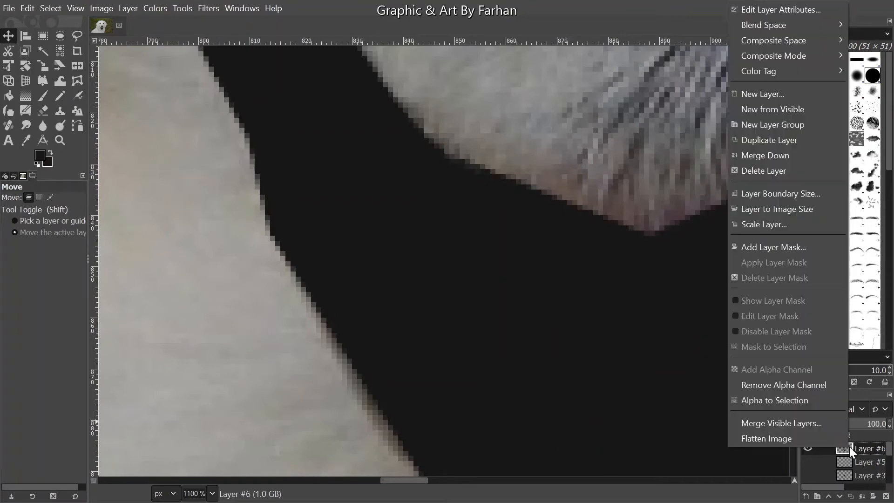
left_click(775, 400)
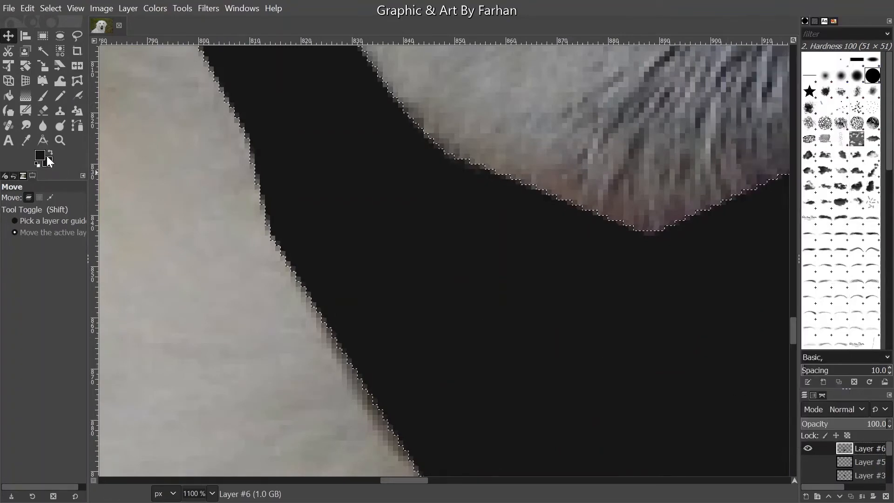
Try to stroke the mouth selection's outline in the current near-black foreground colour
left_click(30, 16)
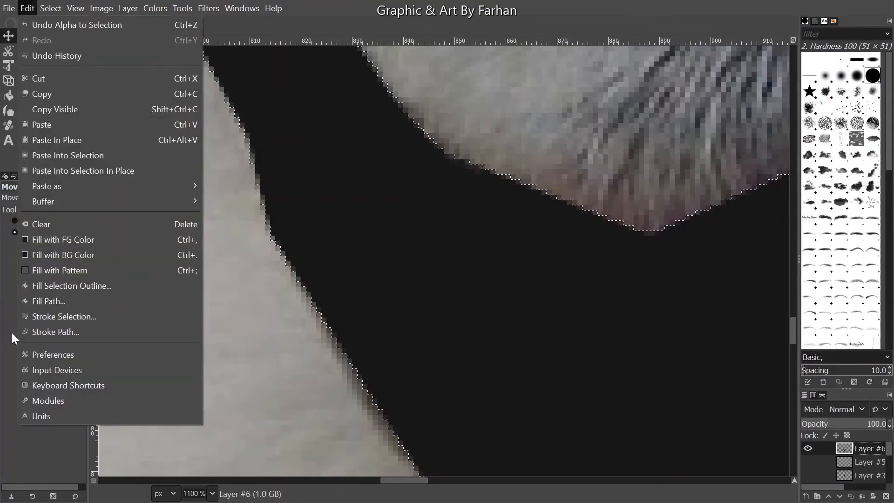
left_click(40, 317)
left_click(470, 354)
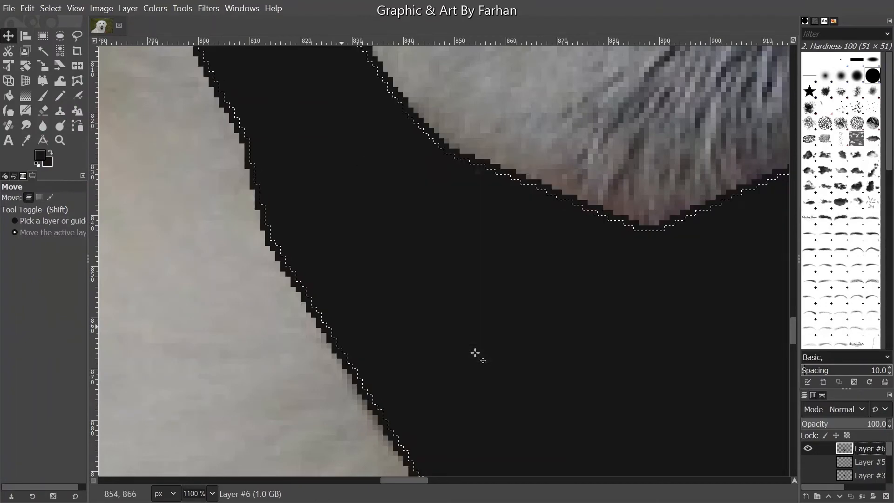
left_click(46, 6)
left_click(60, 36)
Set the foreground colour to 000000, stroke the outline of the mouth selection with it, and clear the selection
scroll(351, 363, "down", 3)
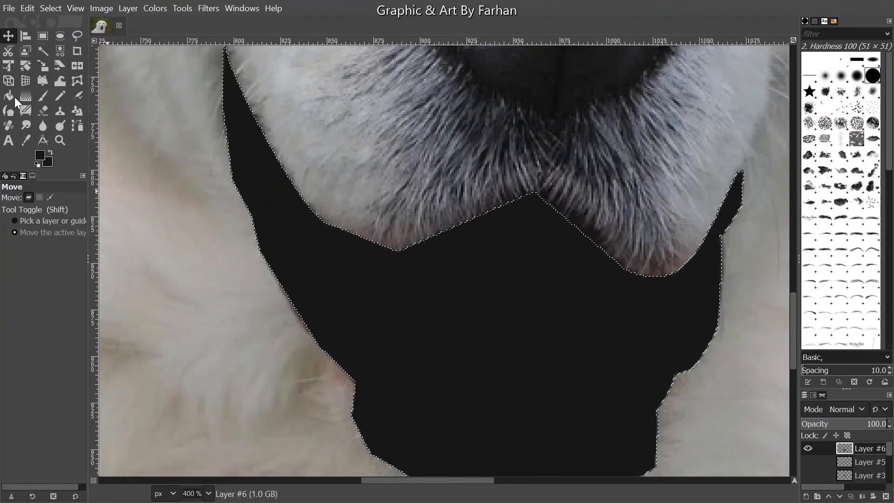
left_click(41, 156)
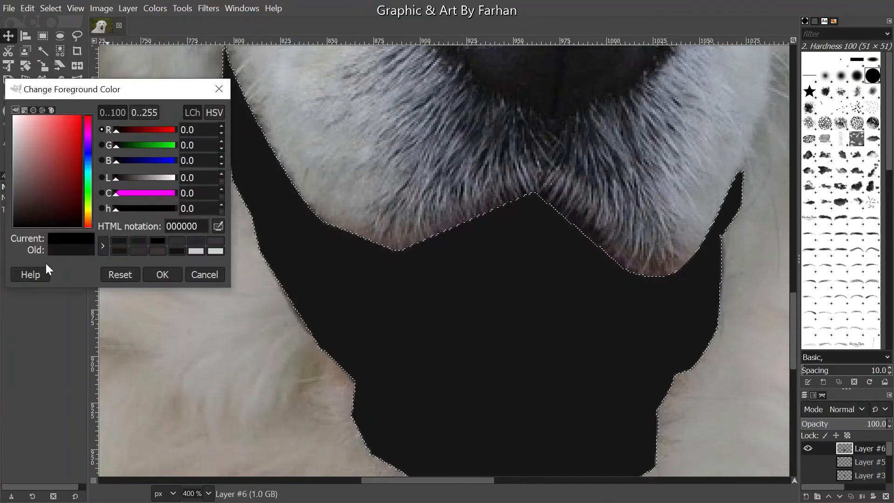
left_click(161, 273)
left_click(28, 9)
left_click(69, 317)
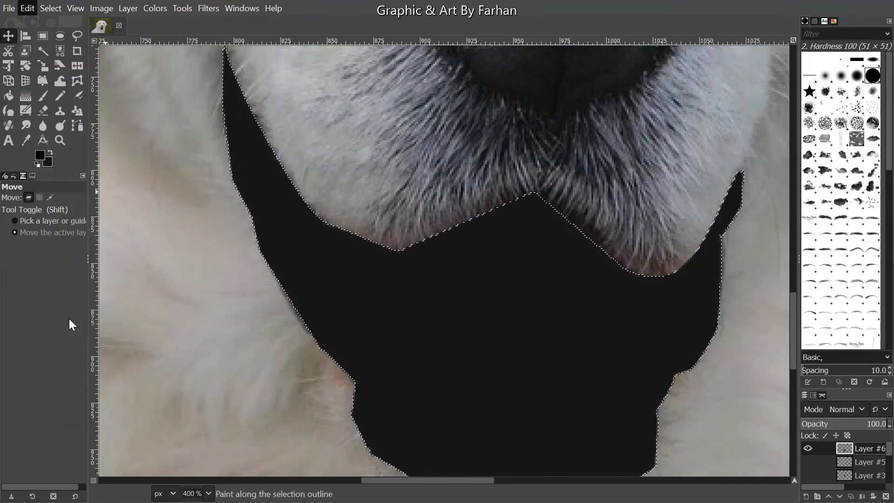
left_click(470, 353)
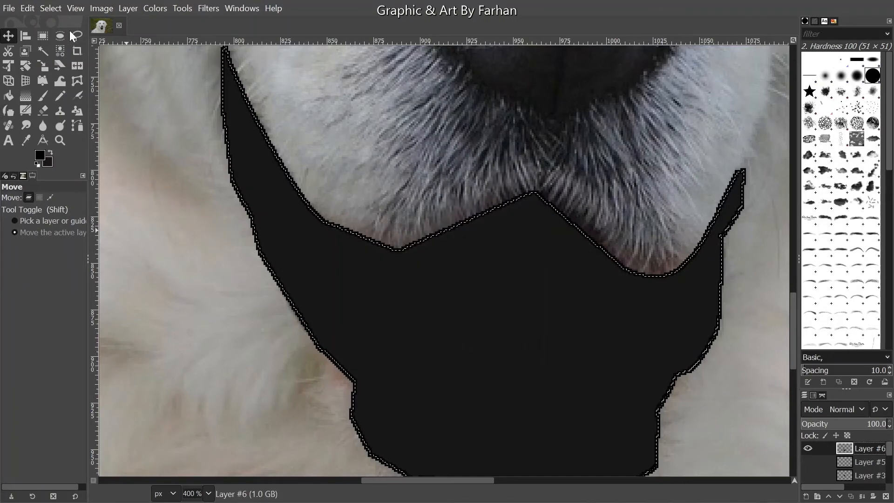
left_click(51, 9)
left_click(64, 33)
Hide Layer #6 and add a new transparent layer above it for the tongue
scroll(205, 249, "down", 4)
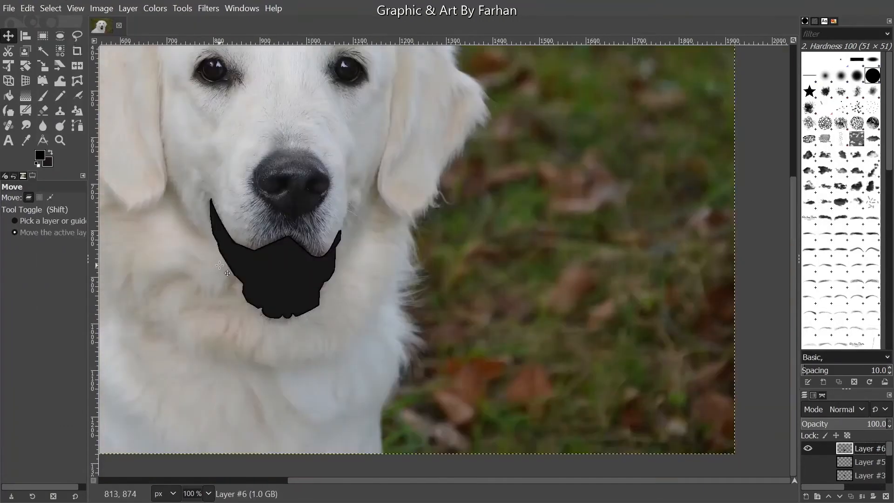
left_click_drag(232, 261, 273, 285)
scroll(284, 277, "up", 1)
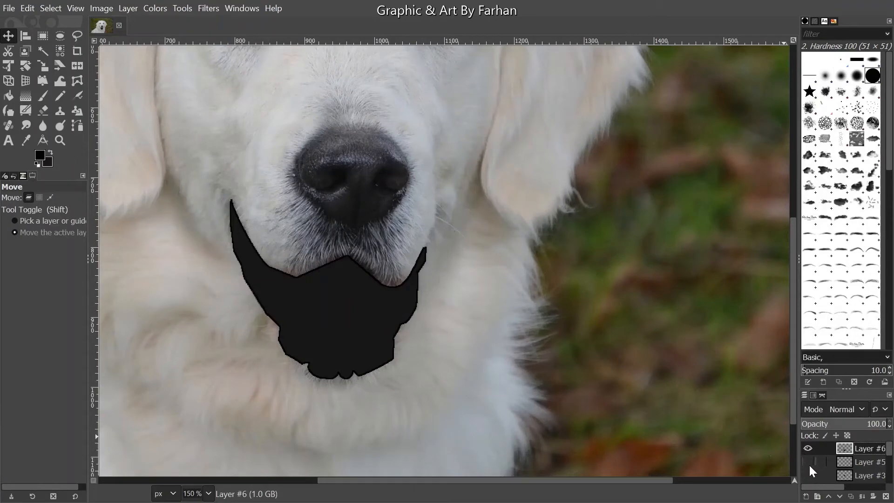
left_click(807, 448)
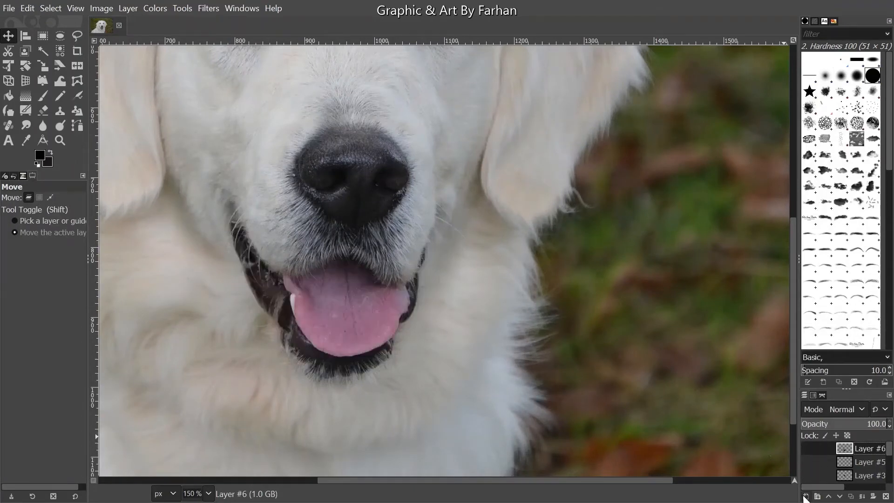
left_click(805, 496)
left_click(822, 456)
Start a path at the tongue's upper left corner and place anchors down its left edge past the tooth
left_click(77, 125)
scroll(335, 310, "up", 2)
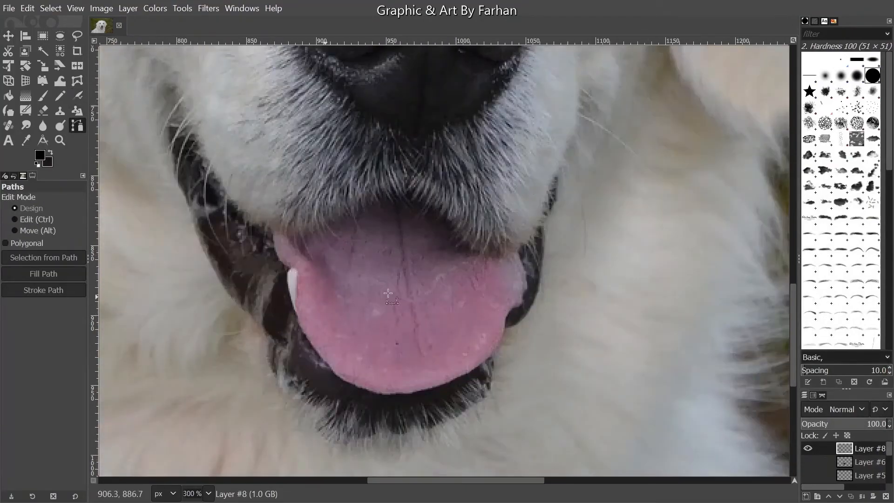
scroll(317, 242, "up", 2)
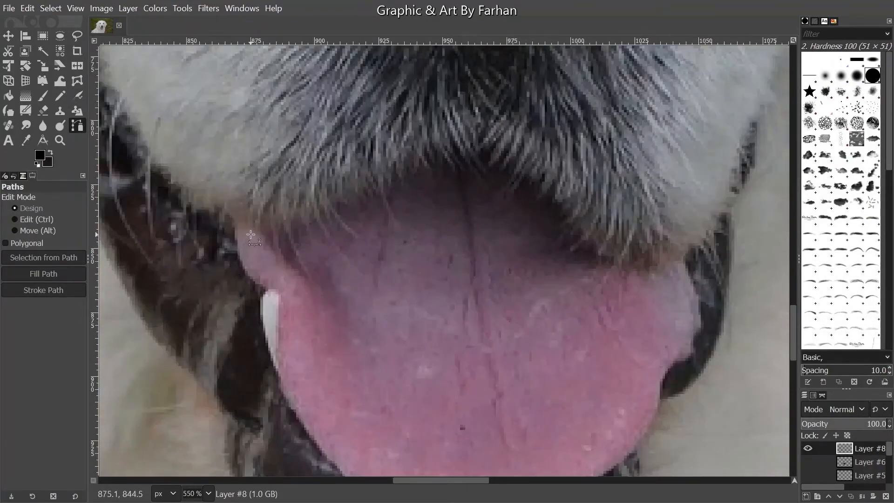
left_click(236, 221)
scroll(279, 300, "down", 2)
scroll(280, 298, "up", 4)
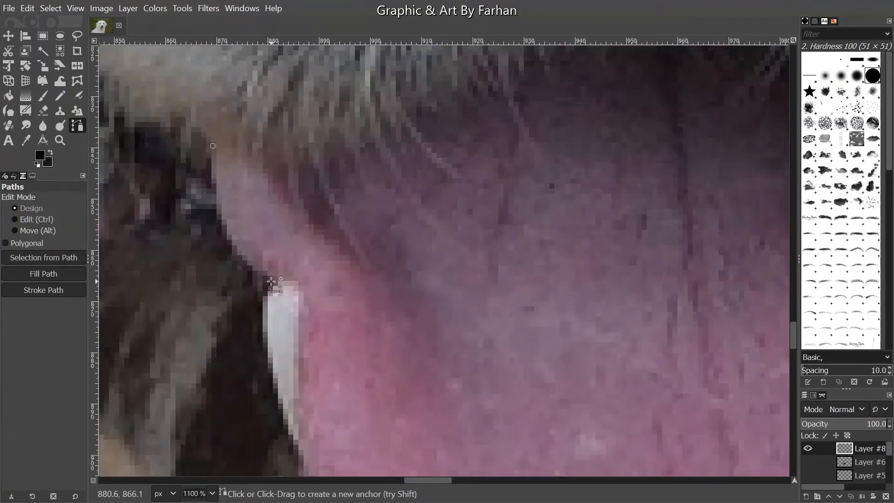
left_click(271, 278)
left_click(298, 293)
left_click_drag(335, 442, 335, 292)
left_click(305, 323)
left_click_drag(365, 353, 320, 164)
left_click(383, 324)
Continue the tongue path with anchors along the bottom edge and up to the notch on the right side
left_click_drag(536, 325, 295, 311)
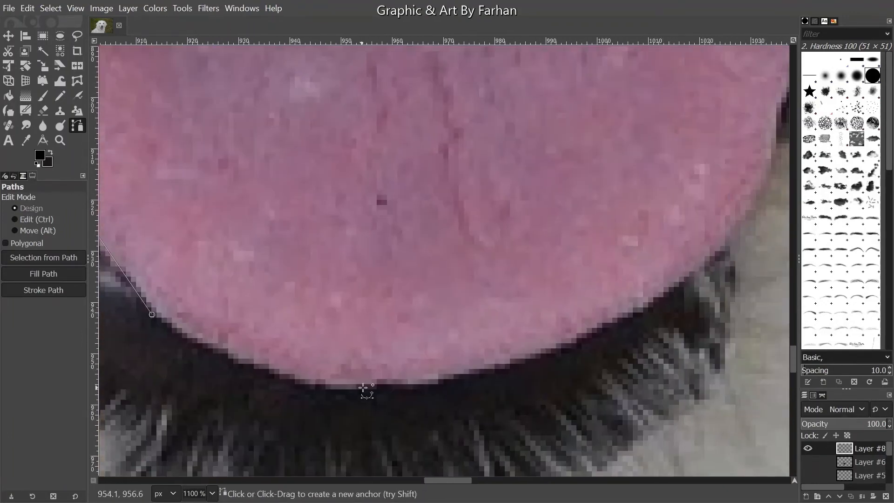
left_click(369, 388)
left_click_drag(369, 388, 301, 409)
left_click(371, 406)
left_click(612, 282)
left_click_drag(611, 281, 568, 344)
left_click(619, 212)
Place path anchors from the right notch up the tongue's right edge to the upper lip
left_click_drag(619, 211, 533, 327)
left_click(587, 284)
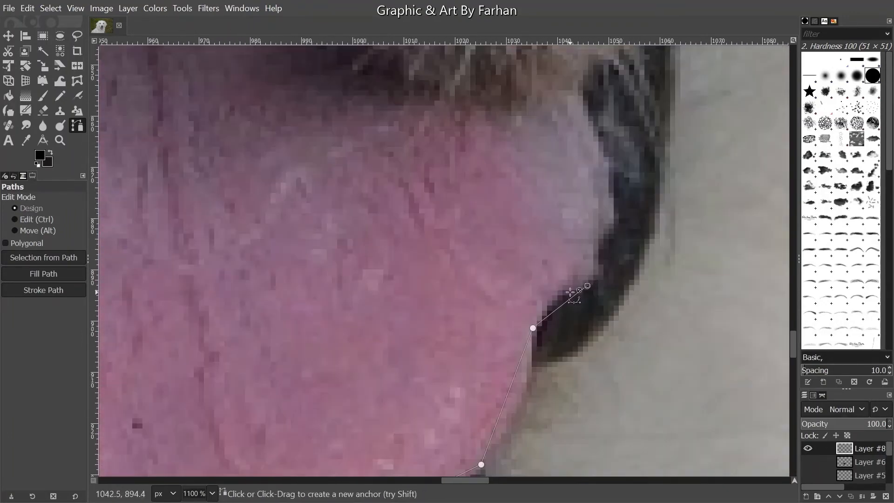
left_click_drag(587, 284, 573, 339)
left_click(582, 289)
left_click(602, 271)
scroll(562, 218, "down", 4)
scroll(558, 156, "up", 2)
left_click(568, 235)
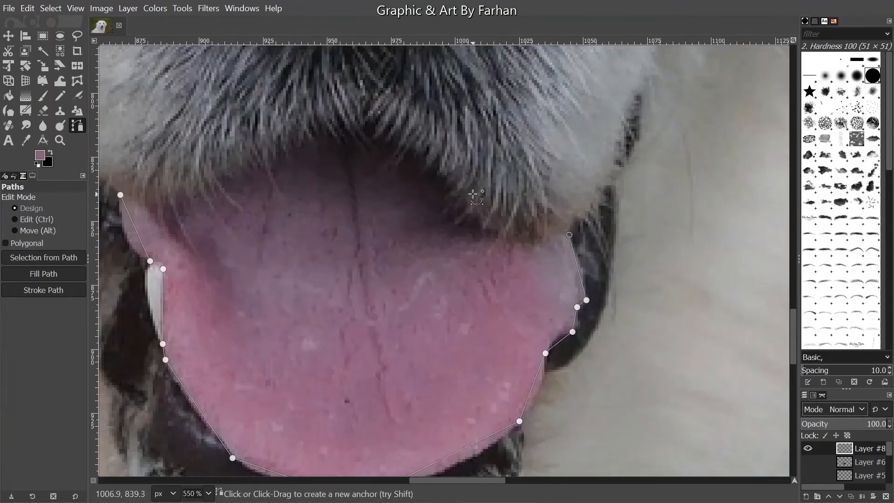
Run the path along the upper lip through its central peak and close it at the tongue's upper left corner
scroll(485, 233, "up", 1)
left_click(490, 227)
left_click_drag(390, 135, 531, 301)
left_click(452, 236)
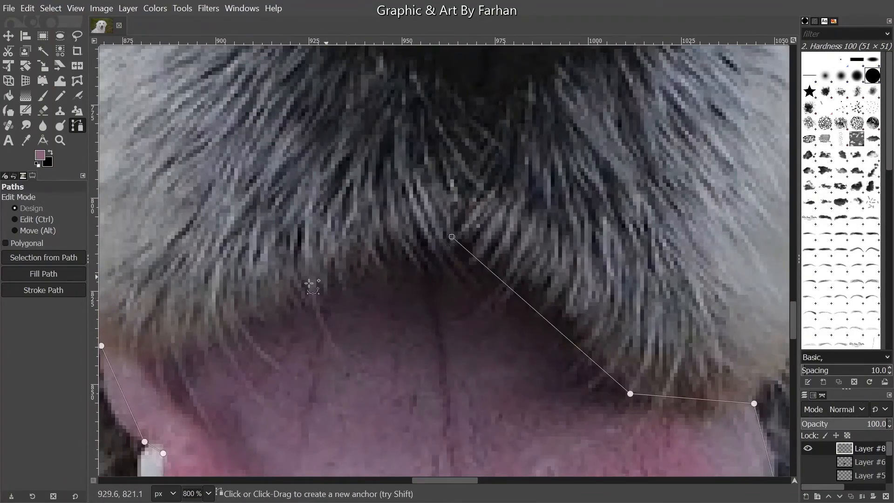
left_click(180, 362)
left_click_drag(363, 180, 664, 208)
left_click(402, 374, "ctrl")
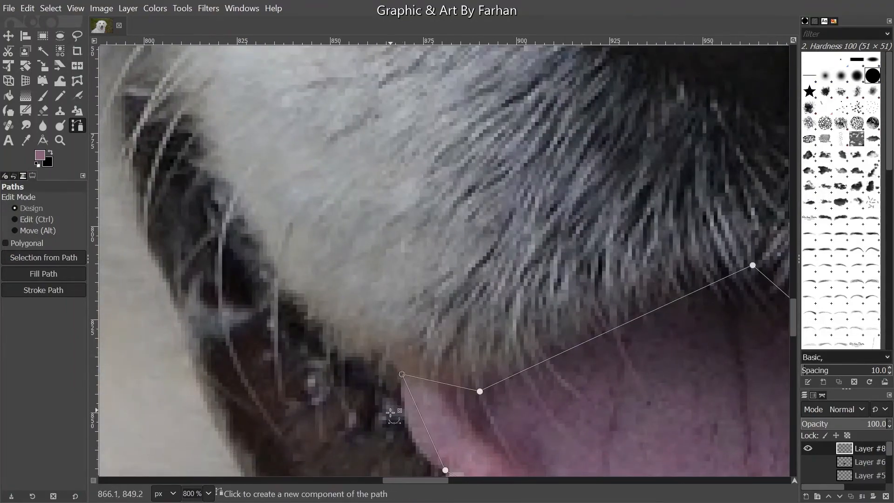
Bend the path segments at the tongue's upper left and beside the tooth to follow the tongue's edge
scroll(408, 414, "up", 1)
left_click_drag(408, 415, 409, 249)
left_click_drag(420, 243, 407, 258)
left_click_drag(448, 336, 426, 326)
left_click_drag(371, 226, 391, 252)
scroll(472, 335, "up", 2)
left_click_drag(472, 335, 466, 224)
scroll(461, 391, "down", 1)
Curve the path segments along the tongue's lower left edge down to the bottom centre
left_click_drag(461, 391, 361, 38)
left_click_drag(458, 324, 448, 333)
left_click_drag(478, 310, 418, 156)
left_click_drag(442, 247, 478, 291)
left_click_drag(409, 202, 196, 96)
left_click_drag(459, 322, 466, 355)
left_click_drag(331, 326, 411, 342)
Curve the long path segment along the bottom right of the tongue to follow its rounded edge
left_click_drag(642, 410, 183, 443)
scroll(555, 398, "down", 1)
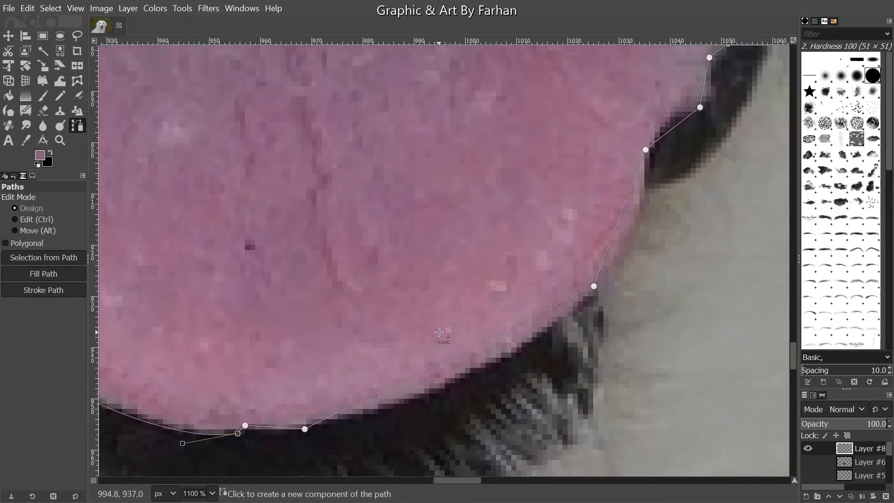
left_click_drag(414, 374, 410, 403)
left_click_drag(308, 454, 363, 415)
Bend the path segments on the tongue's right side below and along the notch, adjusting the curve handles
left_click_drag(585, 313, 437, 436)
left_click_drag(487, 307, 506, 309)
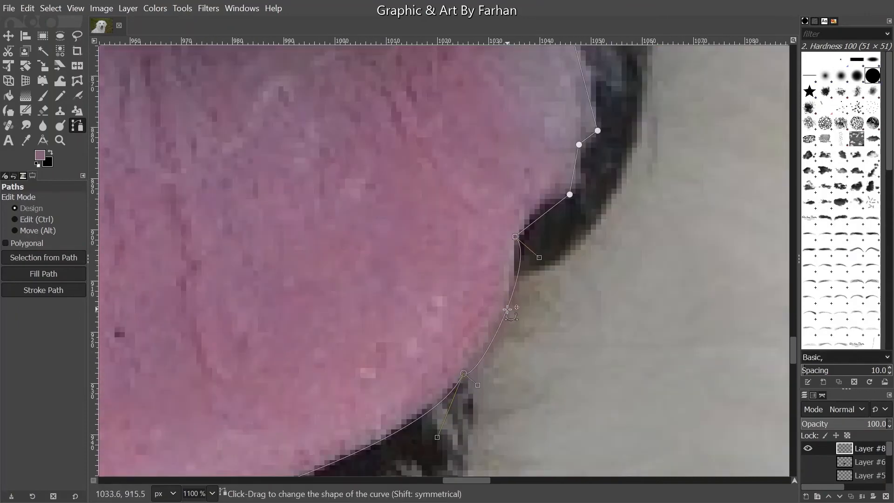
left_click_drag(487, 365, 486, 348)
left_click_drag(537, 259, 518, 293)
left_click_drag(546, 222, 486, 277)
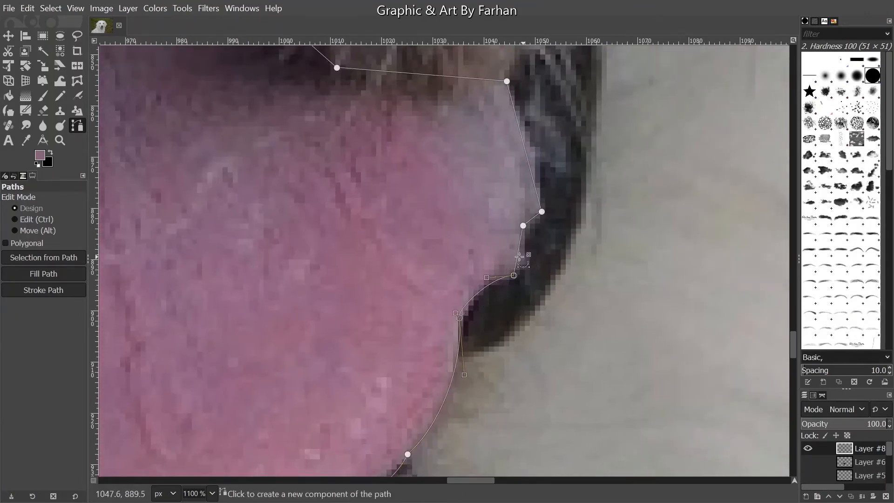
Make black the foreground colour and stroke the tongue path with a 2 px solid line
scroll(690, 335, "down", 3)
key("x")
left_click(44, 293)
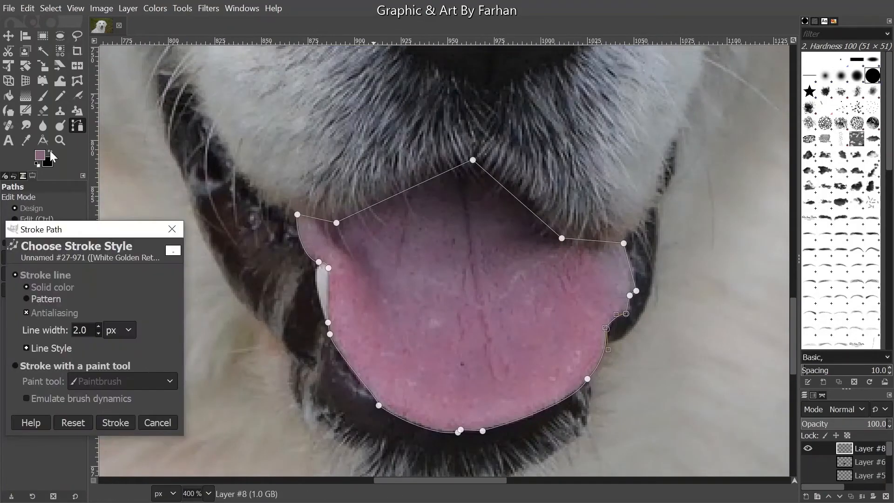
left_click(115, 423)
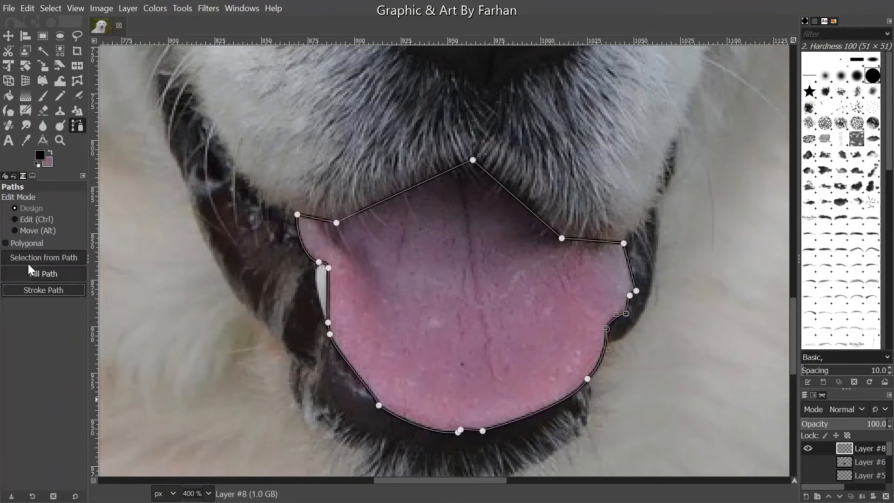
left_click(38, 275)
left_click(111, 330)
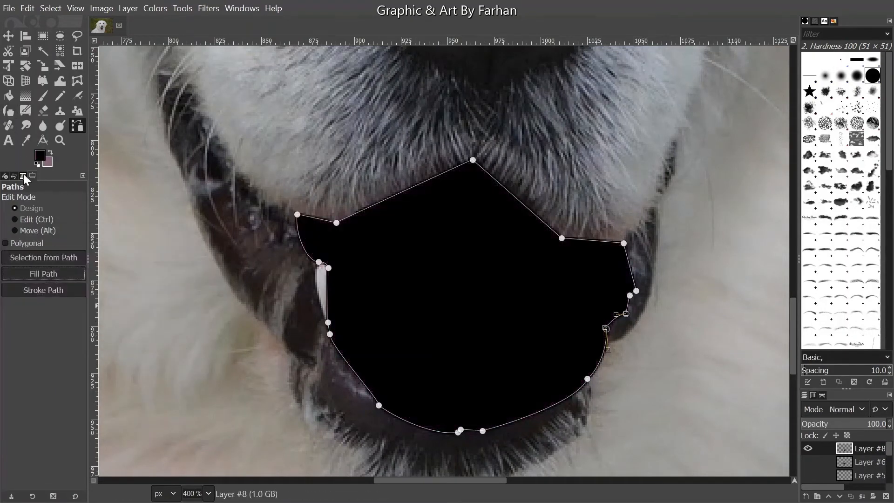
key("ctrl+z")
Fill the tongue path with the mauve colour, leave path editing and show the mouth on Layer #6
left_click(50, 152)
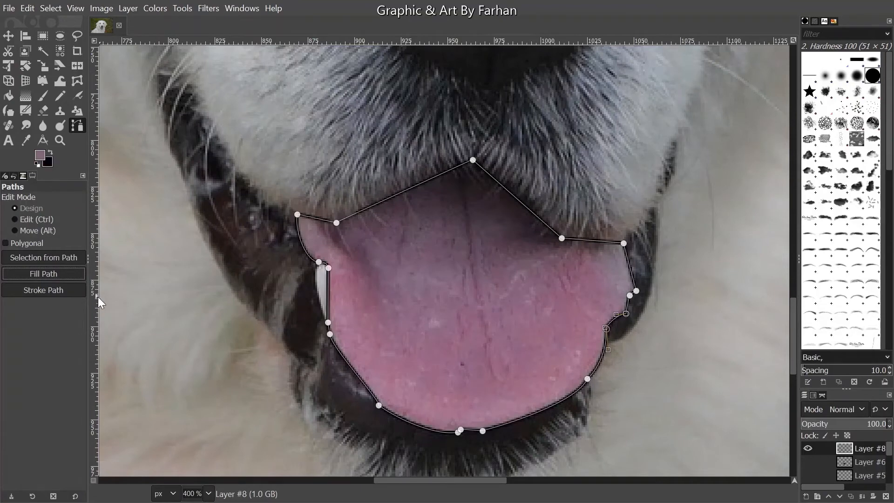
left_click(65, 275)
left_click(116, 330)
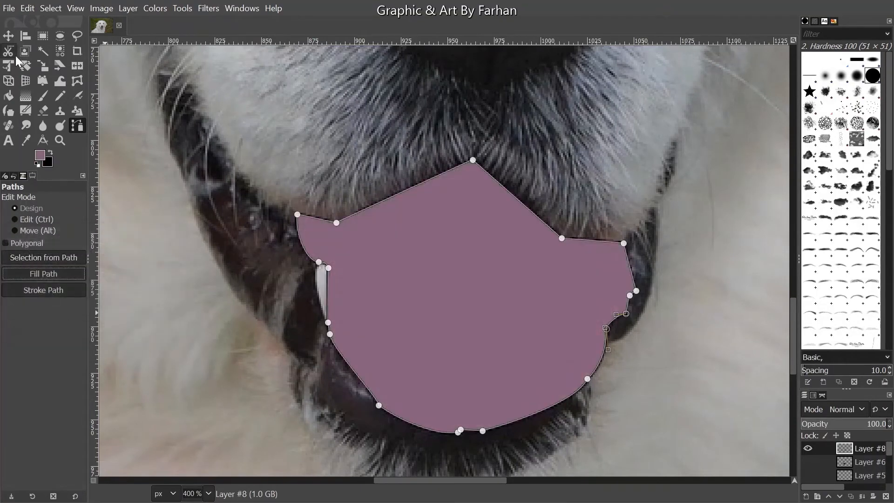
left_click(9, 37)
left_click(808, 461)
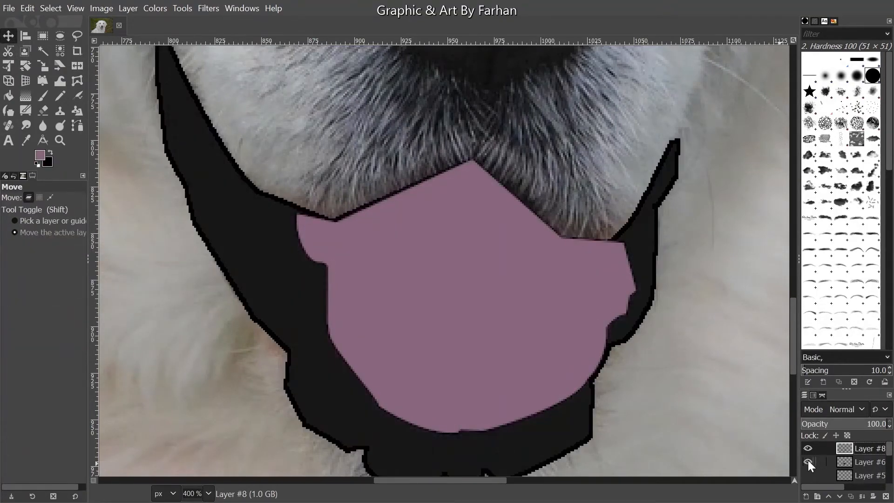
Reactivate the finished tongue path from the saved paths for use with the Paths tool, then return to the layer list
right_click(848, 444)
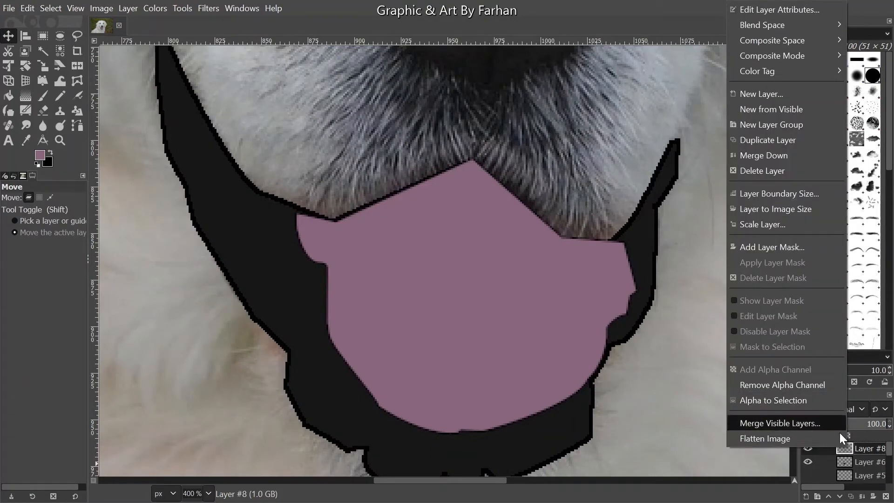
left_click(860, 446)
left_click(822, 394)
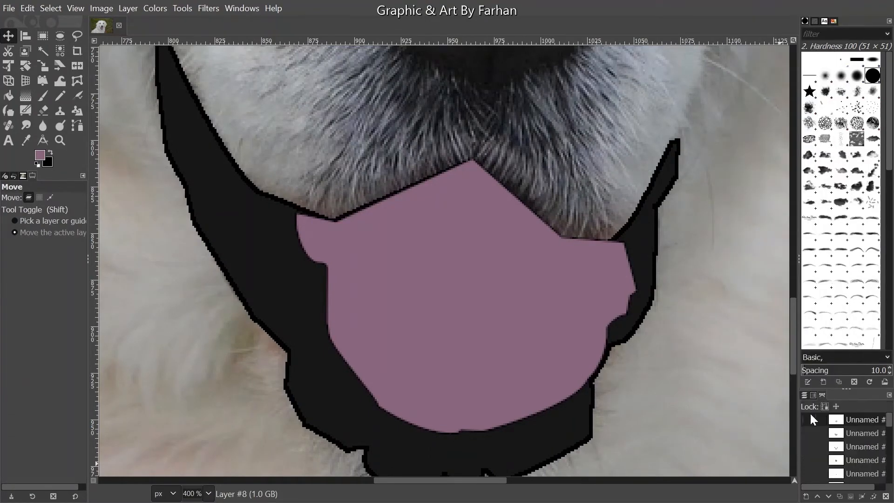
left_click(808, 419)
left_click(77, 125)
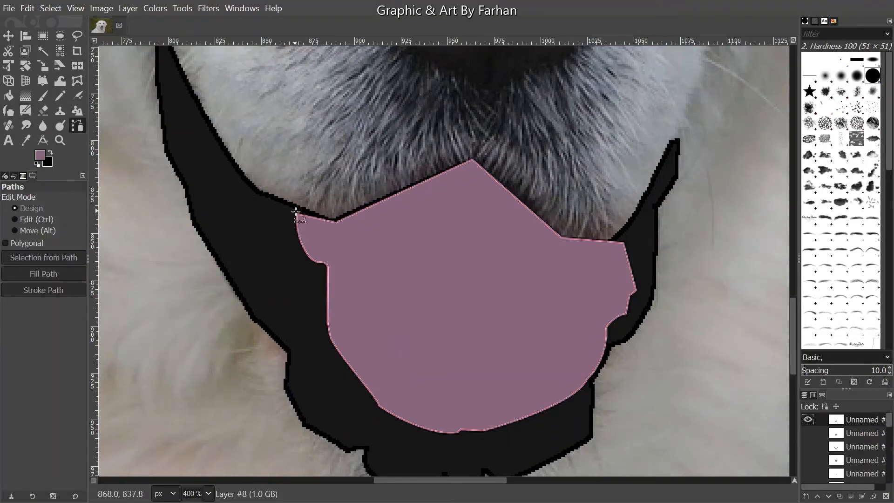
left_click(296, 213)
left_click(807, 420)
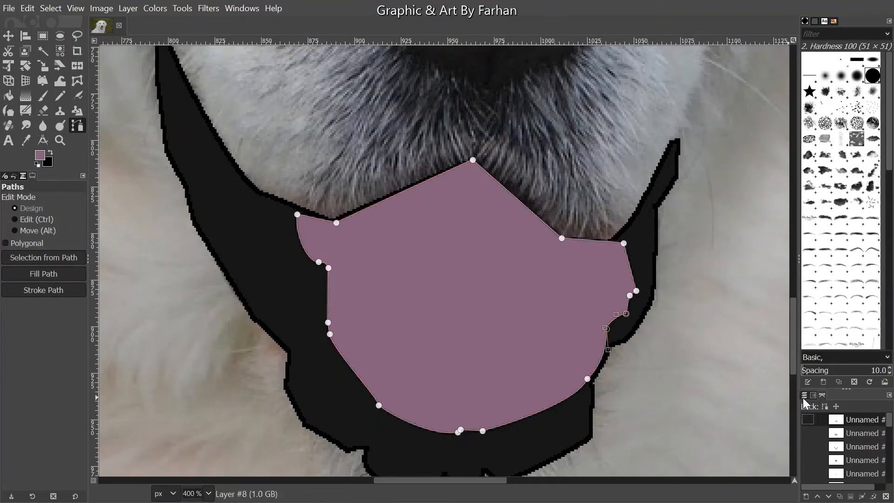
left_click(804, 396)
Stroke the tongue path on Layer #8 with a 2 px solid black line and leave path editing
left_click(43, 289)
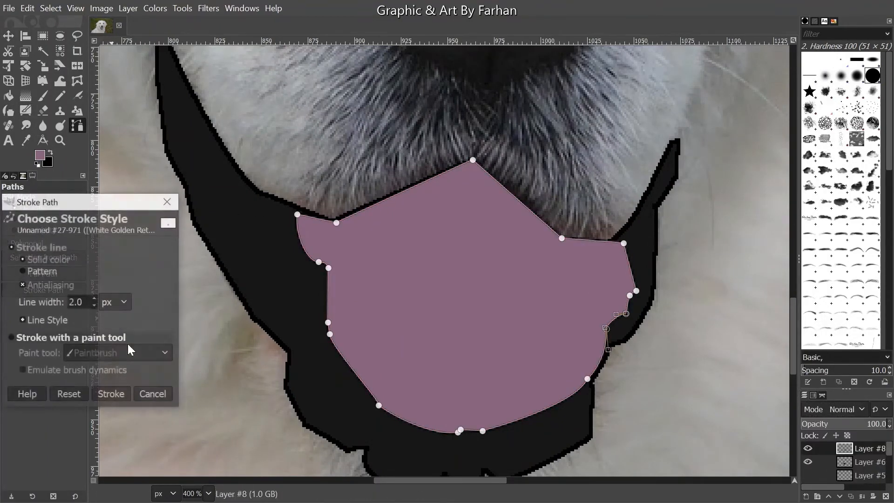
left_click(41, 154)
left_click(50, 152)
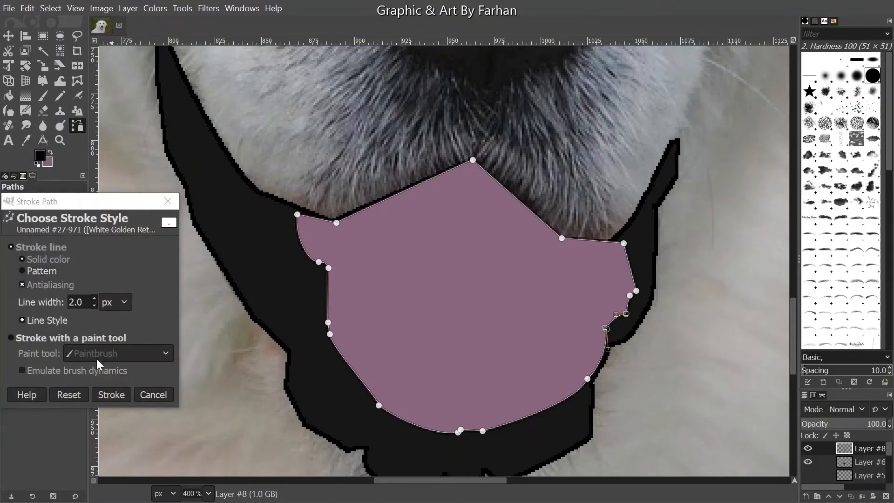
left_click(111, 394)
left_click(8, 36)
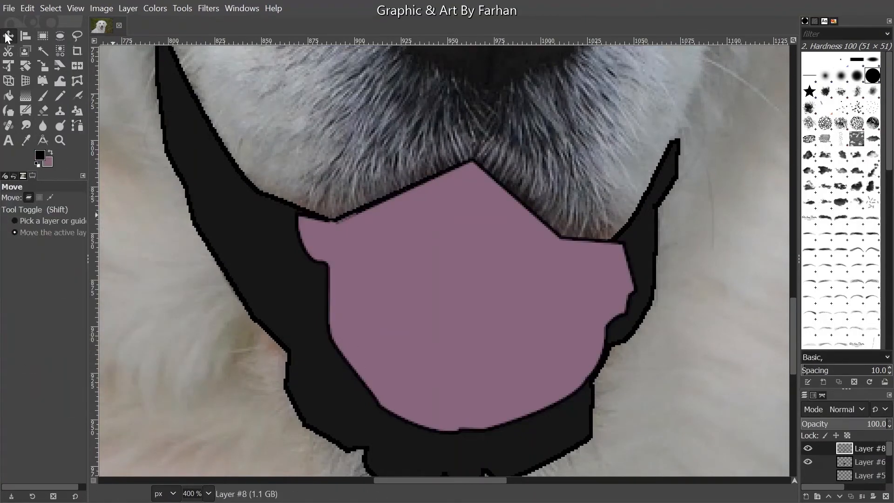
Hide Layer #8 and Layer #6 and add a new transparent layer of 1920 × 1280 px
scroll(305, 215, "down", 3)
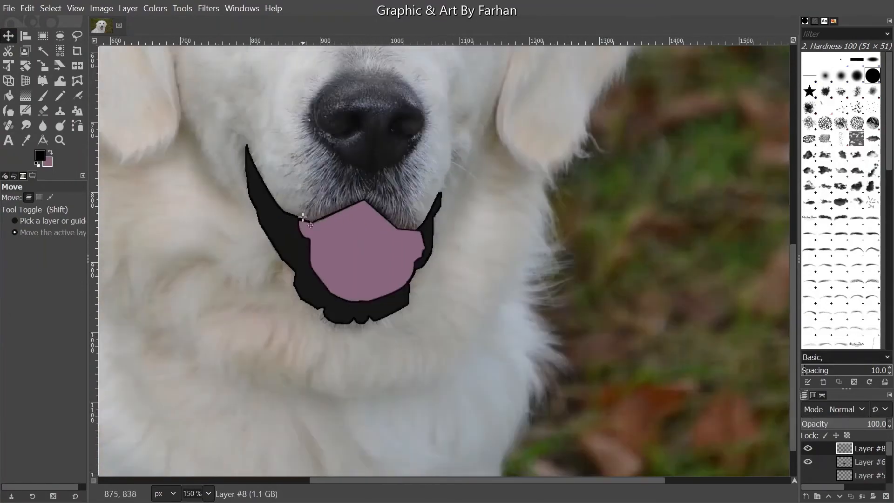
scroll(332, 266, "down", 1)
left_click_drag(350, 282, 369, 325)
scroll(386, 301, "up", 2)
scroll(386, 301, "up", 1)
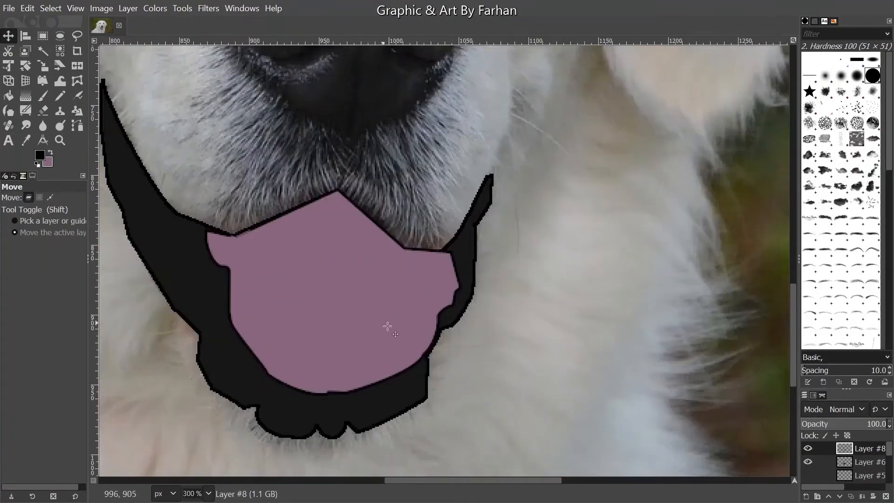
left_click(808, 448)
left_click(808, 448)
left_click(808, 461)
left_click(808, 447)
scroll(280, 291, "up", 1)
left_click_drag(281, 291, 299, 290)
left_click(807, 497)
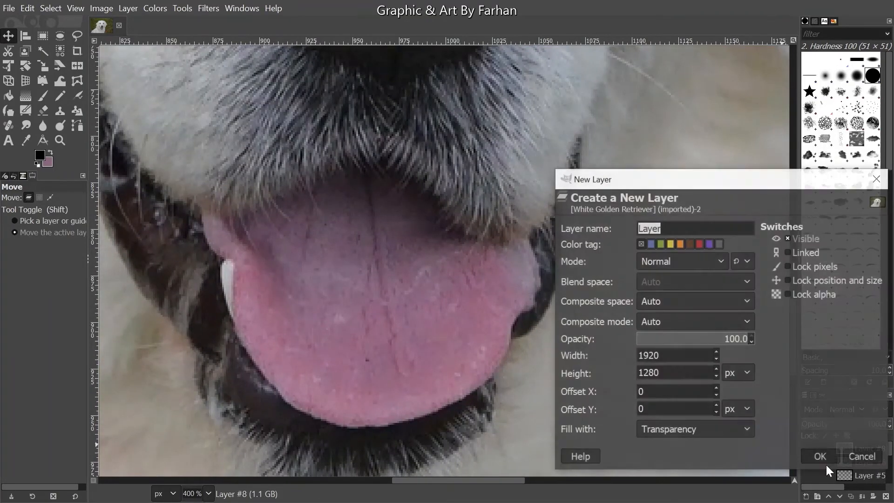
left_click(815, 457)
Place a three-point path along the crease at the tongue's upper left with the Paths tool
left_click(77, 126)
scroll(322, 274, "up", 1)
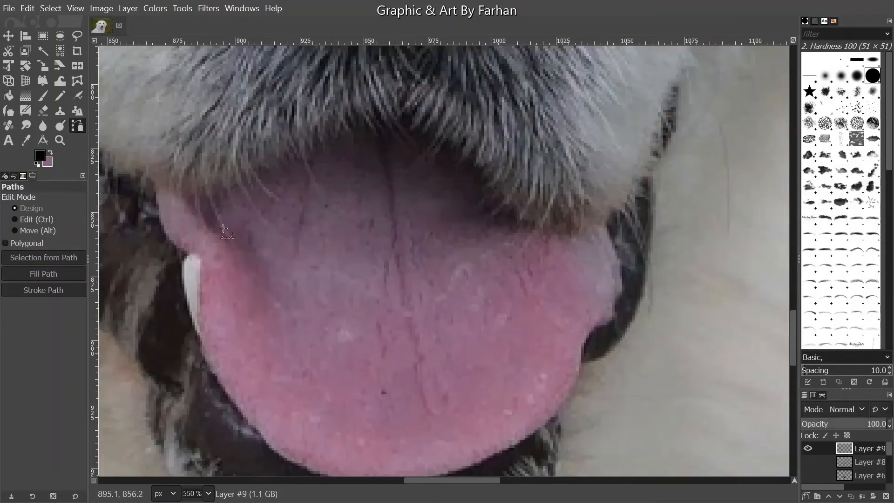
left_click(190, 197)
left_click(242, 249)
left_click(255, 301)
Bend both segments of the upper-left crease path to follow the fold and stroke it in black
left_click_drag(217, 225, 211, 234)
scroll(223, 254, "up", 2)
left_click_drag(241, 272, 217, 227)
left_click_drag(264, 259, 277, 277)
left_click_drag(217, 228, 208, 217)
left_click(43, 290)
key("Return")
Draw a four-point path down the tongue's central crease and stroke it in black
scroll(267, 311, "down", 1)
left_click(433, 102)
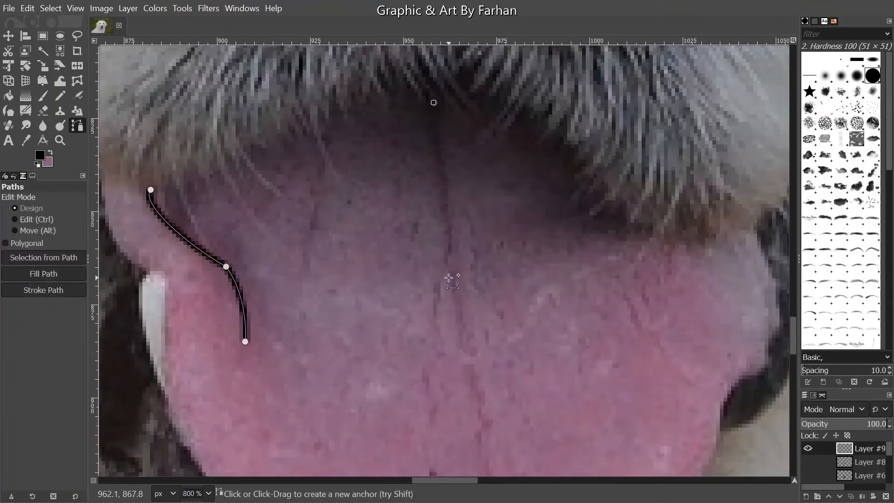
left_click(450, 261)
left_click(499, 253)
left_click(518, 323)
left_click(43, 290)
key("Return")
Show the filled tongue on Layer #8 and check the crease lines against the whole portrait
scroll(280, 379, "down", 1)
scroll(467, 305, "down", 1)
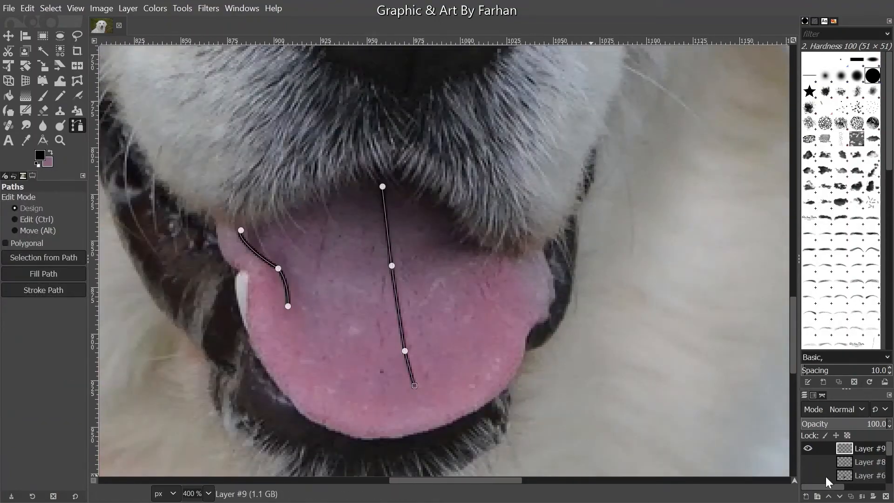
left_click(808, 461)
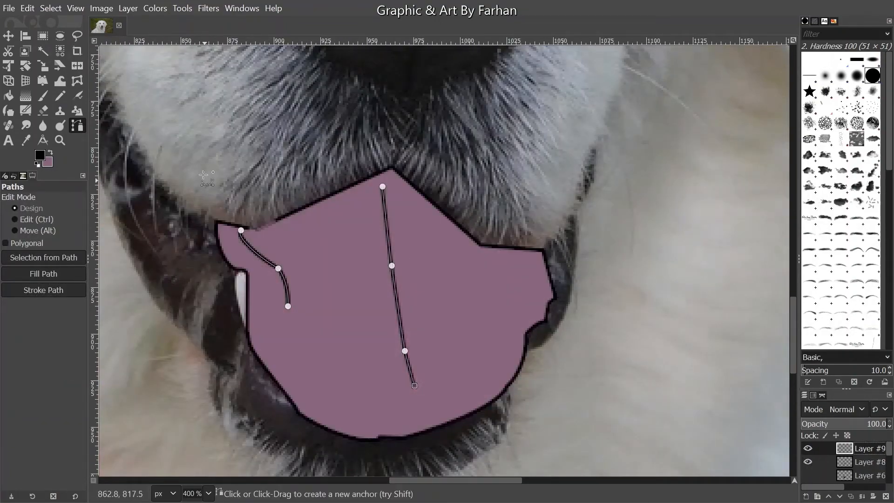
left_click(8, 35)
scroll(414, 326, "down", 3)
scroll(415, 325, "down", 2)
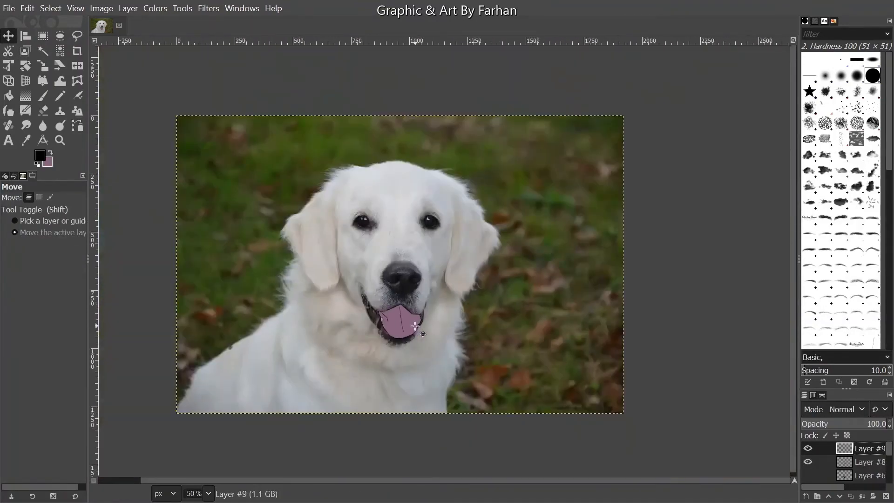
scroll(414, 326, "up", 5)
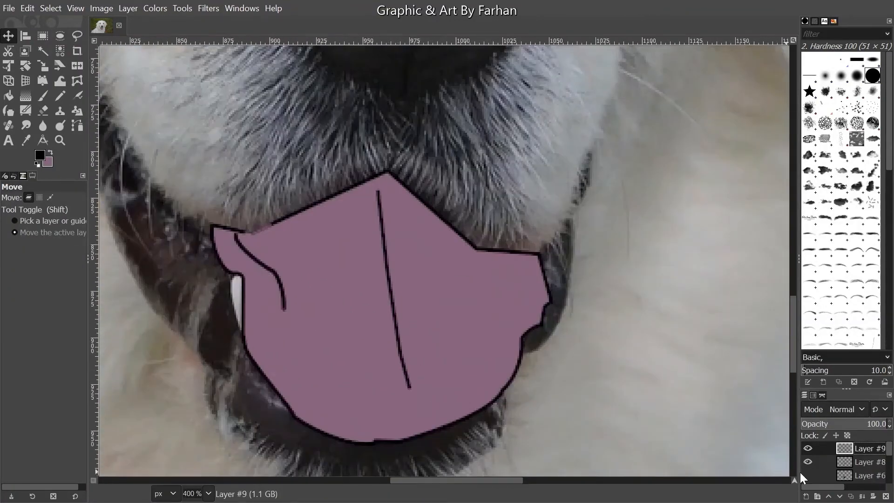
Hide Layer #8 and the crease layer and add a new transparent layer of 1920 × 1280 px
left_click(807, 449)
left_click(805, 460)
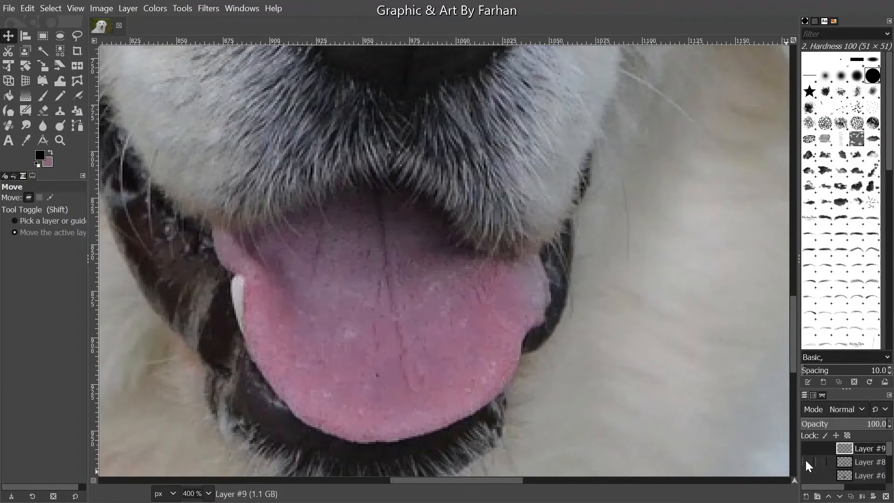
left_click(808, 448)
scroll(368, 297, "up", 1)
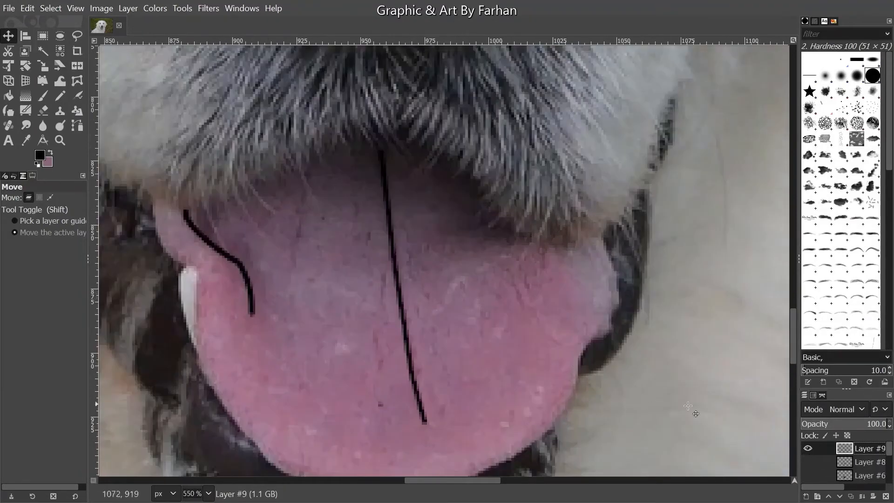
left_click(805, 496)
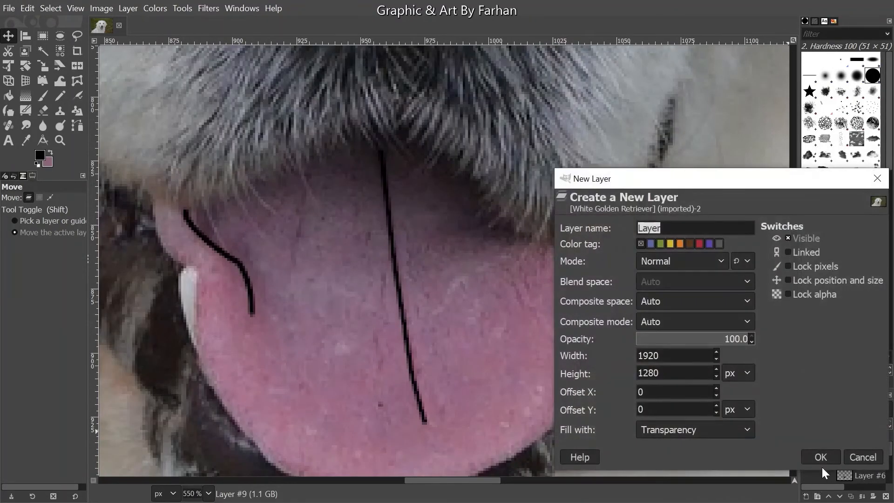
left_click(819, 458)
left_click(808, 461)
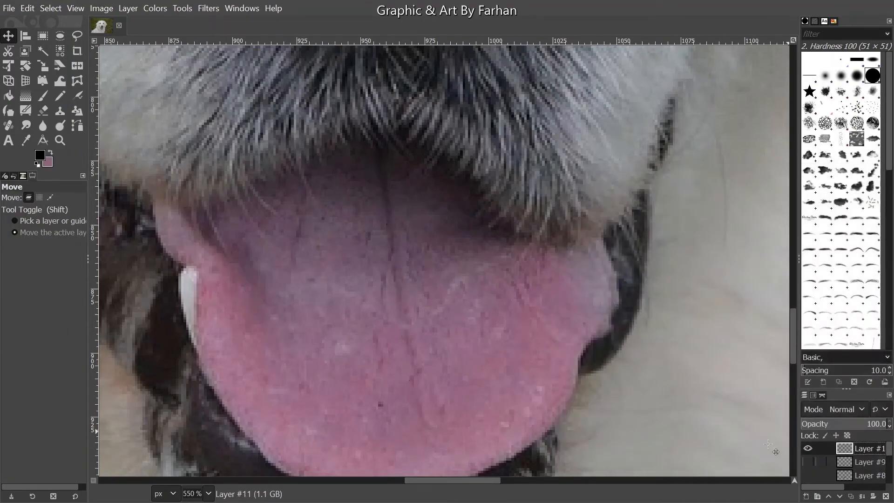
Start a path around the tongue's inner area, placing anchors down its left side and along the bottom
left_click(77, 125)
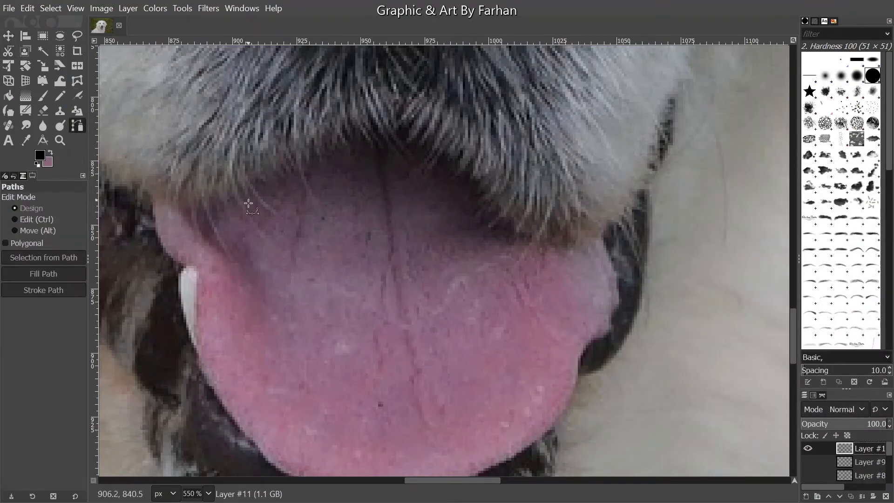
left_click(194, 213)
left_click(236, 261)
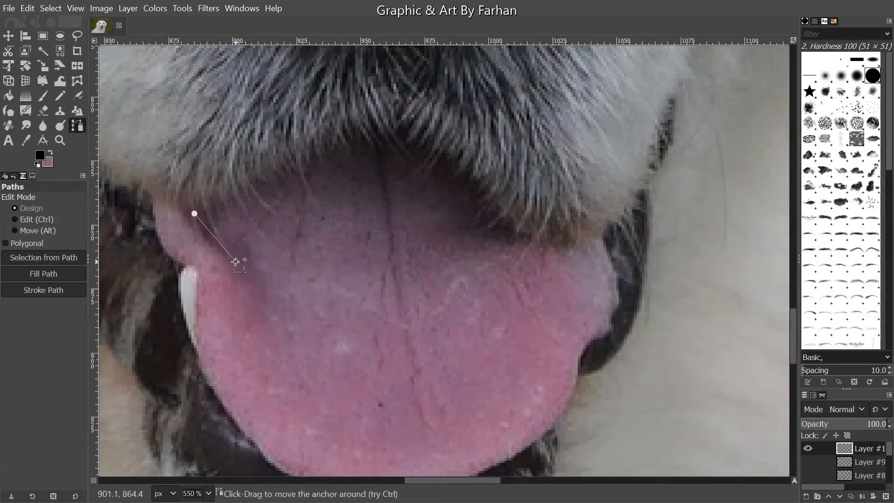
left_click(281, 345)
scroll(332, 343, "down", 1)
scroll(331, 342, "right", 1)
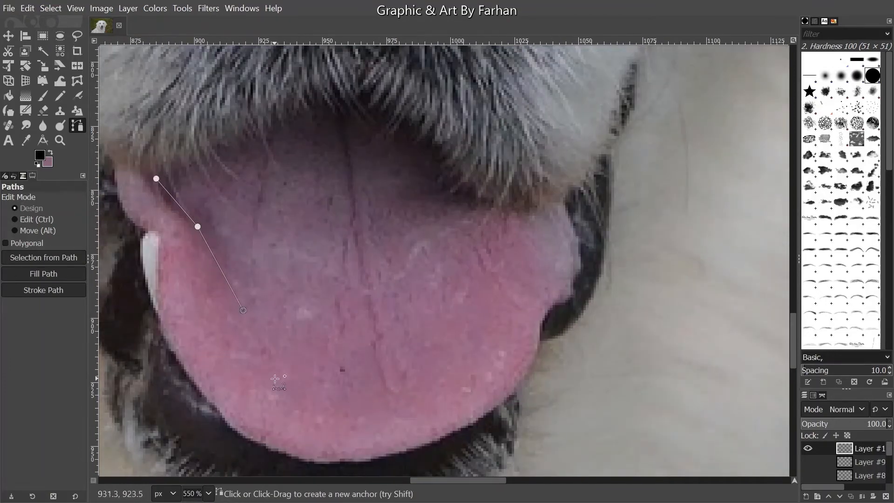
left_click(381, 415)
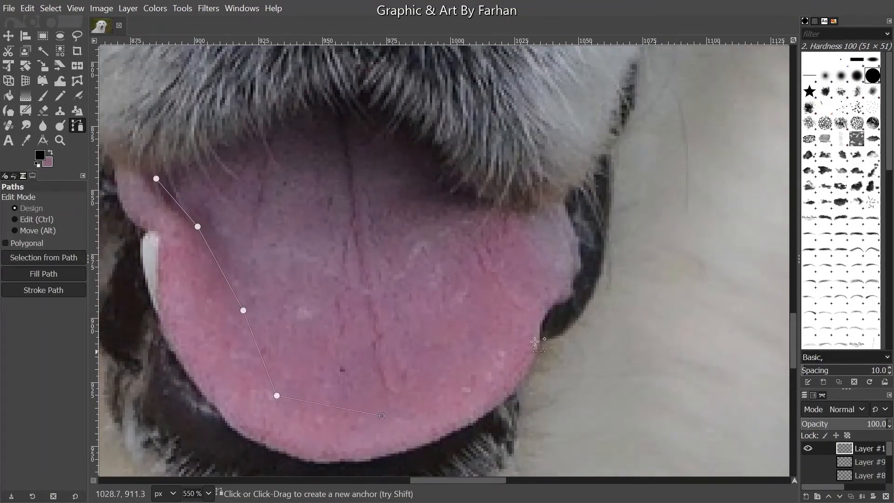
Continue the inner tongue path up the right side and across the top, then close it at the first anchor
left_click(502, 210)
left_click(472, 193)
left_click(362, 94)
scroll(383, 104, "up", 1)
left_click_drag(383, 104, 455, 160)
left_click(126, 269, "ctrl")
Curve the top segments and the short upper-left segment of the inner tongue path
left_click_drag(279, 206, 265, 193)
left_click_drag(505, 218, 512, 205)
left_click_drag(249, 248, 481, 160)
left_click_drag(389, 217, 381, 223)
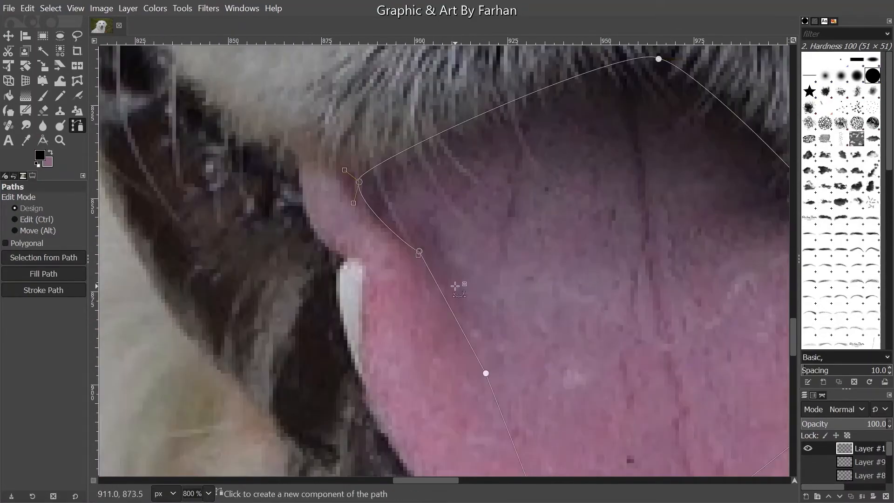
Curve the inner tongue path's left side and its bottom segments to follow the shaded area
left_click_drag(457, 285, 421, 180)
left_click_drag(431, 235, 416, 227)
left_click_drag(589, 410, 444, 354)
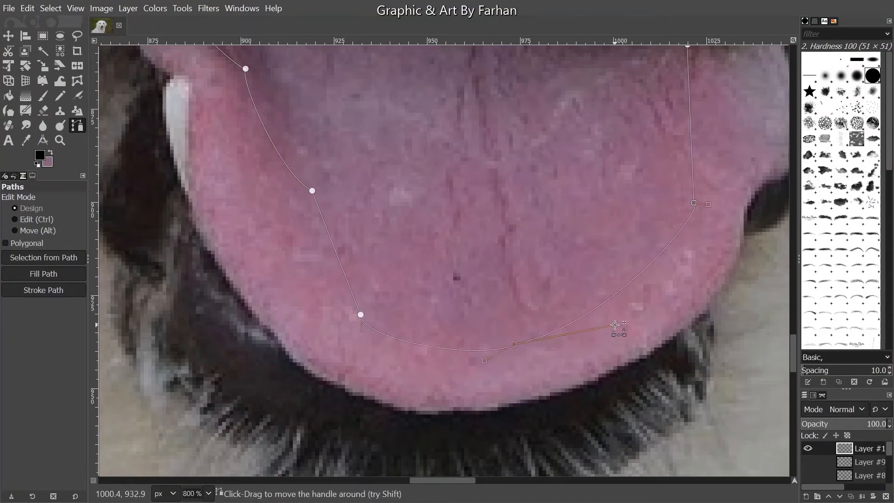
Set the background colour to a shade sampled from the upper middle of the photo's tongue
scroll(448, 464, "down", 2)
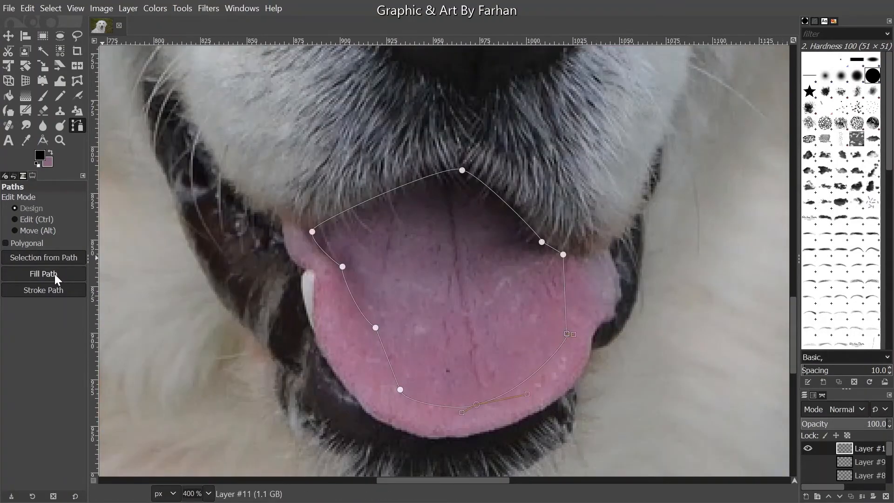
left_click(49, 159)
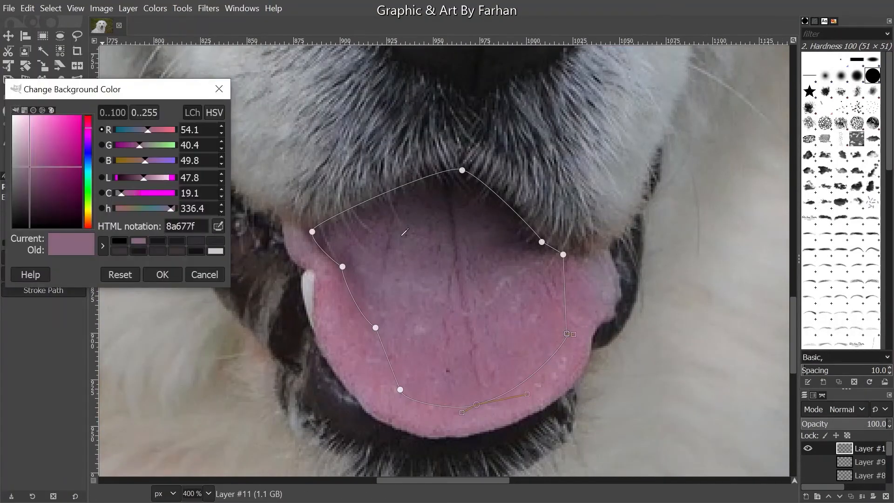
left_click(424, 238)
left_click(175, 274)
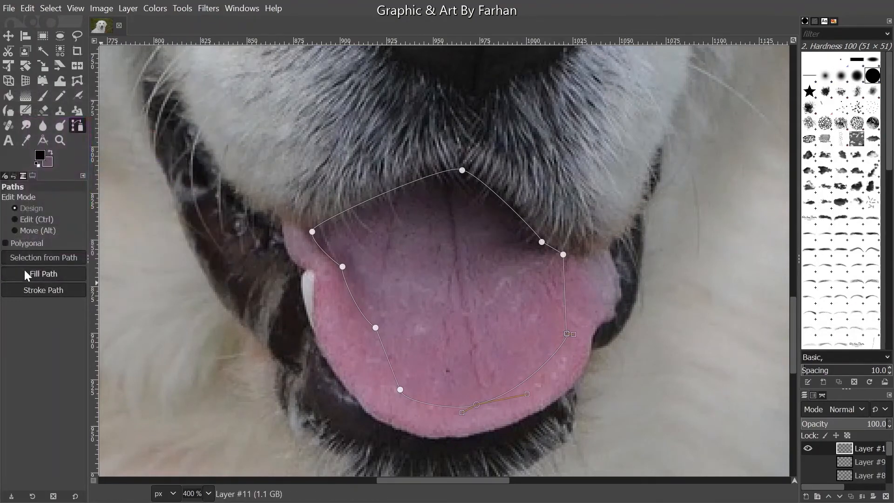
left_click(24, 273)
left_click(120, 327)
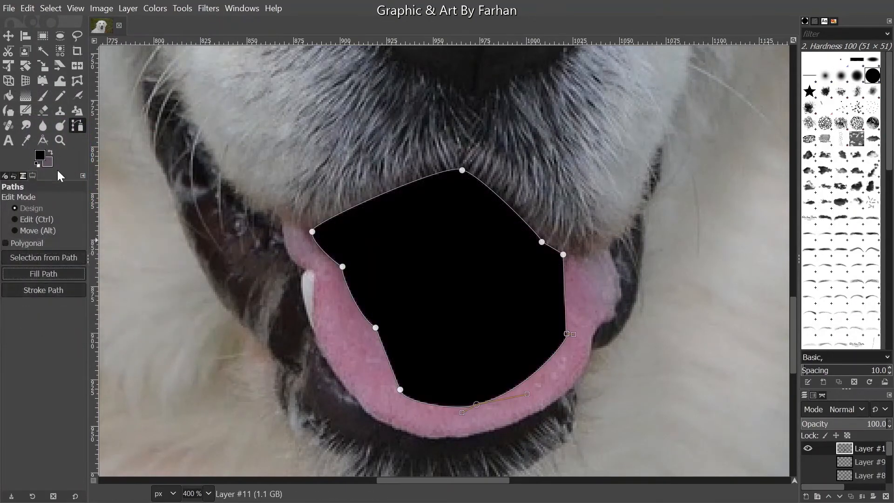
key("ctrl+z")
Swap the foreground and background colours, fill the inner tongue path with the sampled muted purple, and leave path editing
left_click(50, 153)
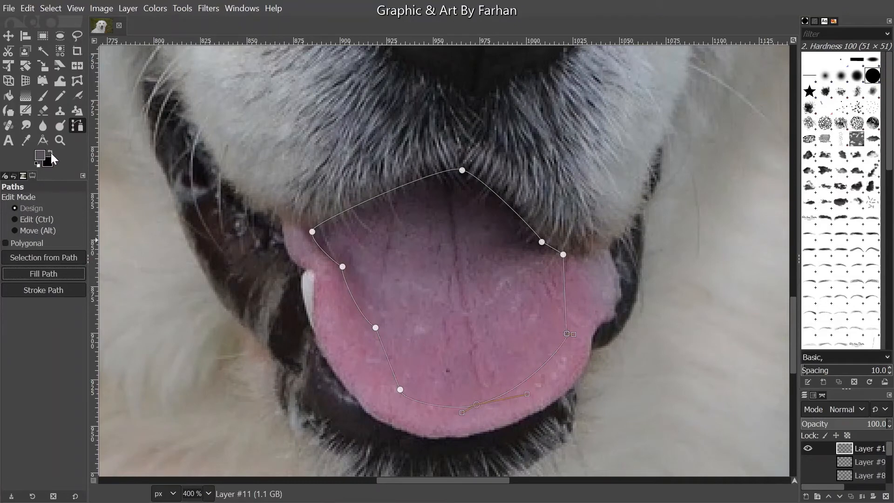
left_click(54, 274)
left_click(113, 324)
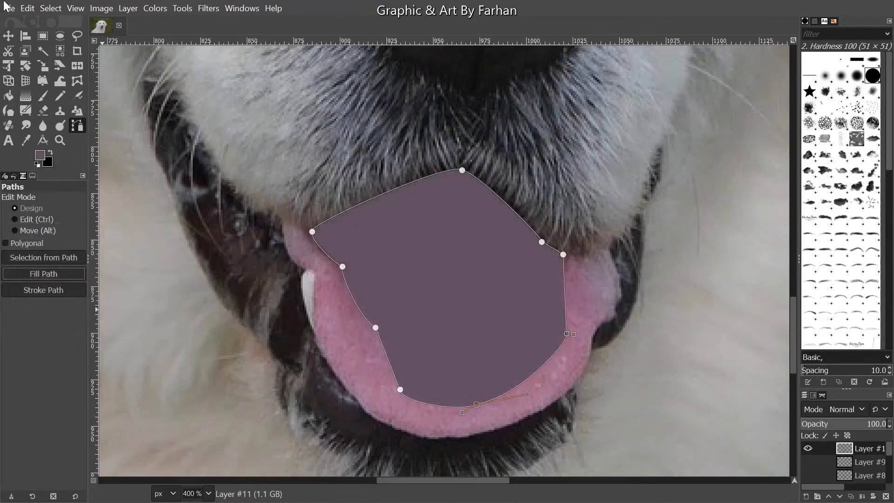
left_click(11, 38)
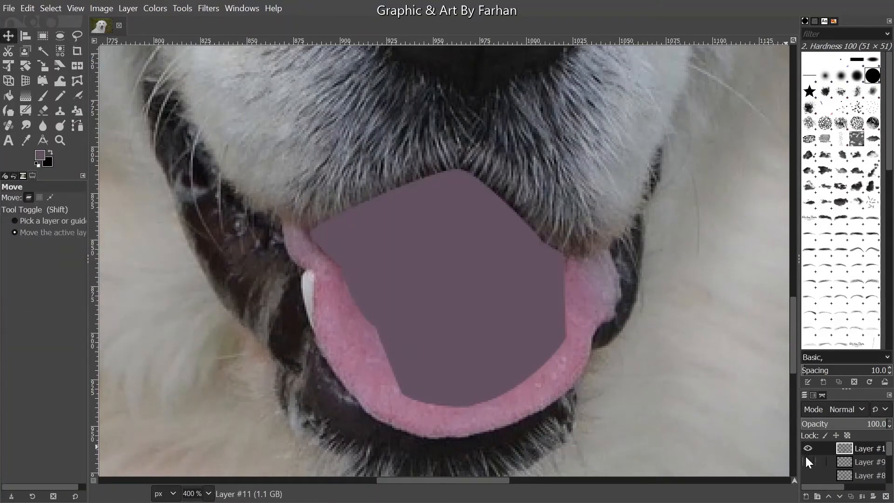
Show Layer #9 and Layer #8, and move the inner tongue shading layer between them, beneath the black crease lines
left_click(807, 462)
left_click(807, 473)
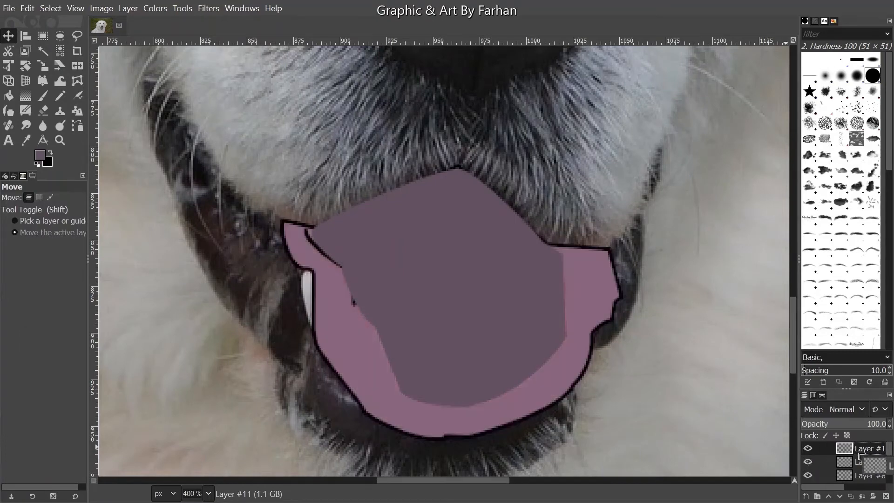
left_click_drag(858, 464, 856, 447)
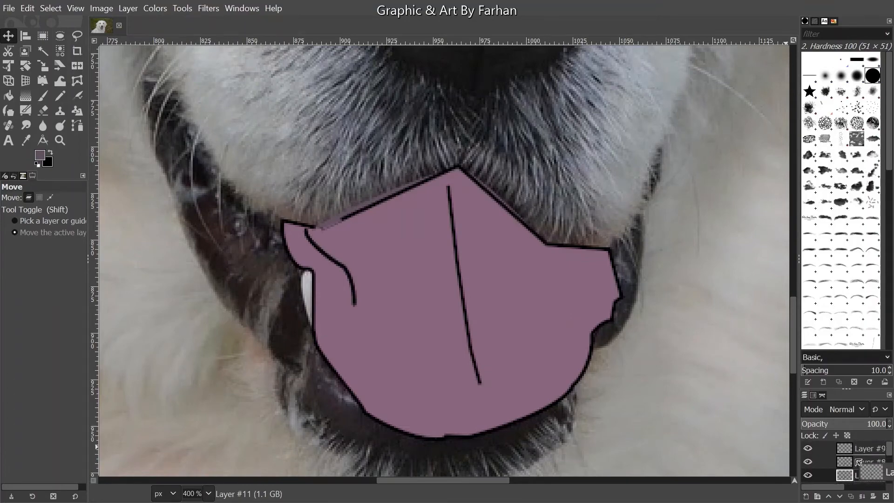
scroll(373, 301, "down", 5)
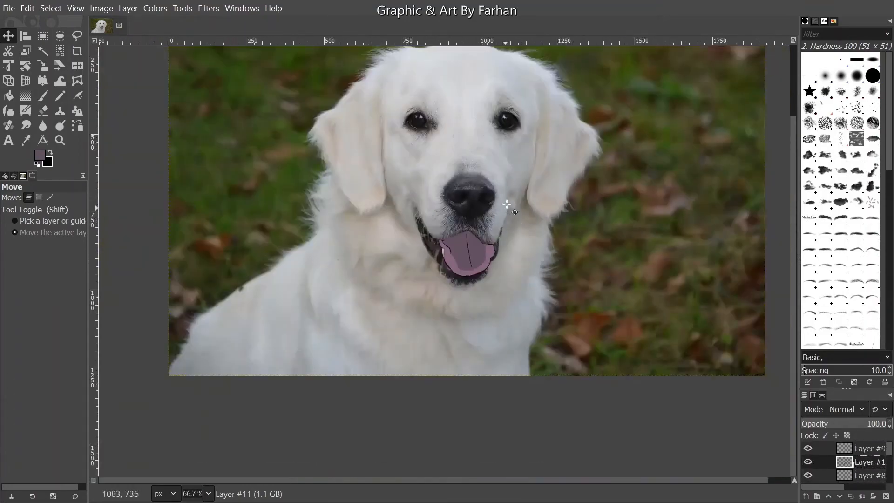
Show the mouth, nose, jaw-line and dark muzzle layers, Layer #6, #5, #3 and #4, over the photo
scroll(506, 204, "up", 1)
scroll(806, 477, "down", 2)
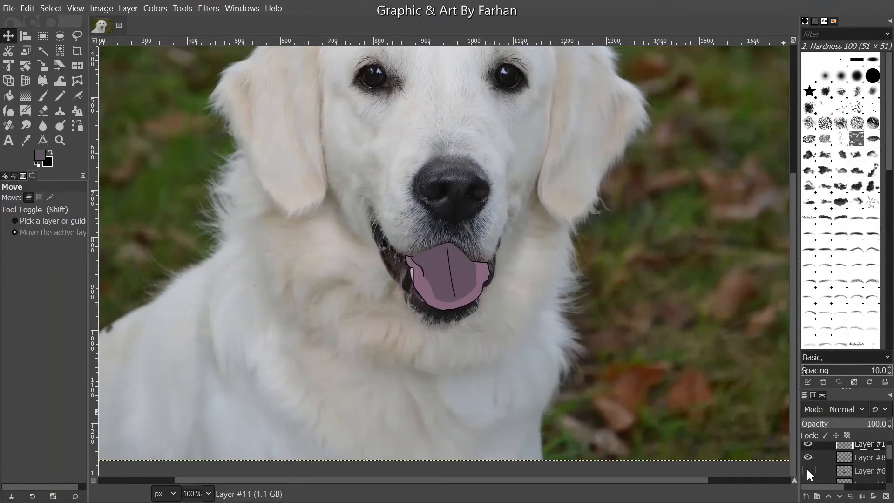
left_click(807, 469)
scroll(784, 442, "down", 1)
scroll(807, 468, "down", 1)
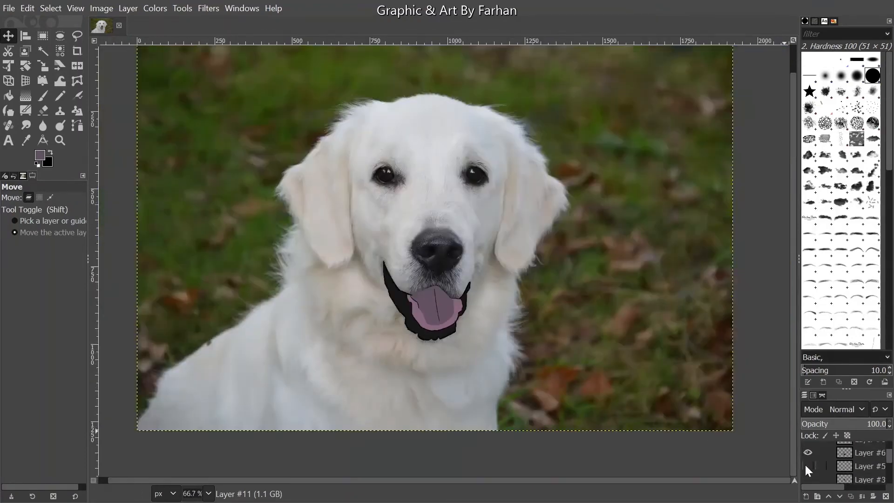
scroll(806, 467, "down", 1)
left_click(808, 469)
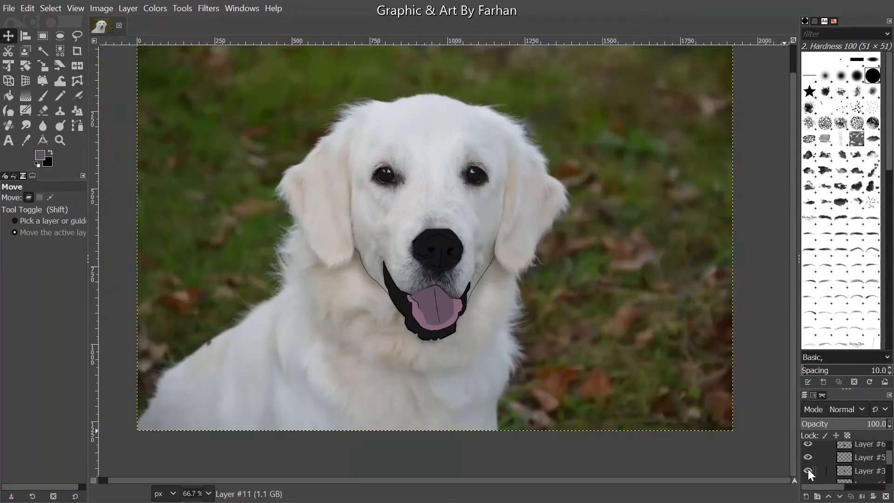
scroll(807, 468, "down", 1)
left_click(806, 477)
scroll(806, 477, "down", 1)
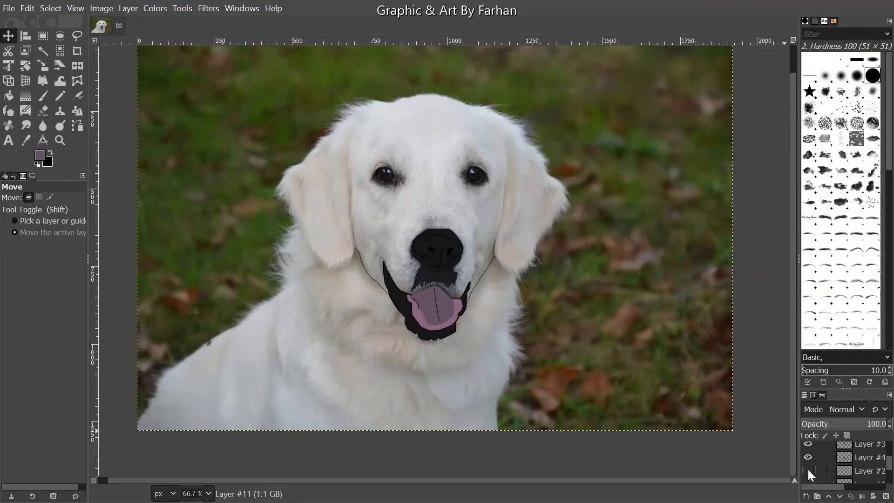
Show the remaining face-line, eye and body layers down to the base Layer, and review the whole portrait
left_click(808, 469)
scroll(808, 470, "down", 1)
left_click(806, 465)
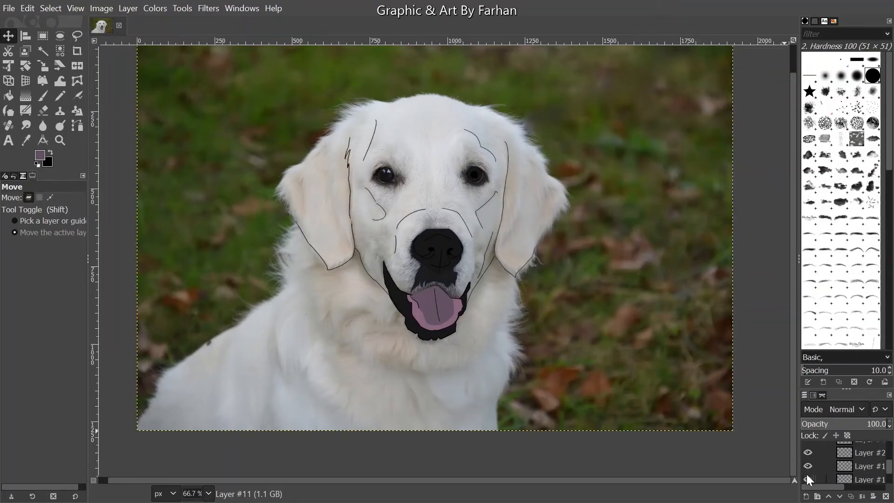
scroll(806, 474, "down", 1)
scroll(806, 477, "down", 1)
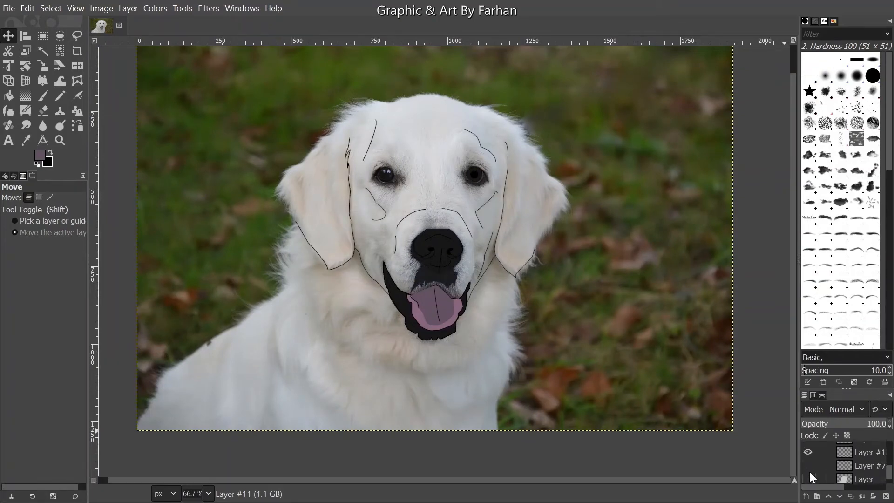
left_click(808, 464)
scroll(808, 465, "down", 1)
left_click(808, 470)
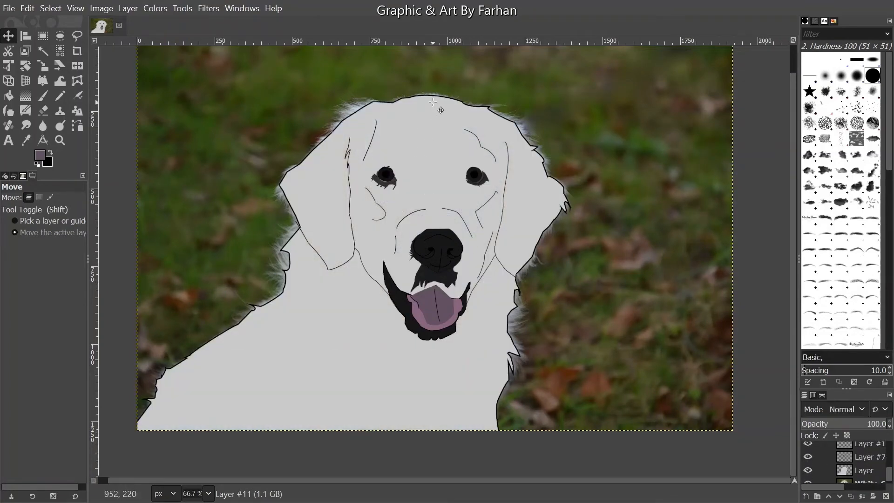
scroll(433, 102, "up", 2)
scroll(433, 101, "down", 2)
scroll(456, 171, "up", 1)
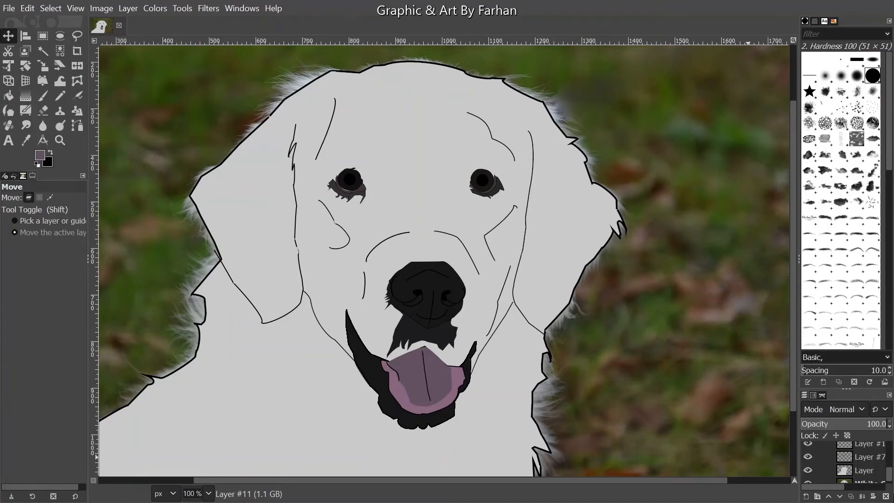
Hide the body layer, Layer #7, the eye layers and the face-line layer to uncover the photo
left_click(808, 471)
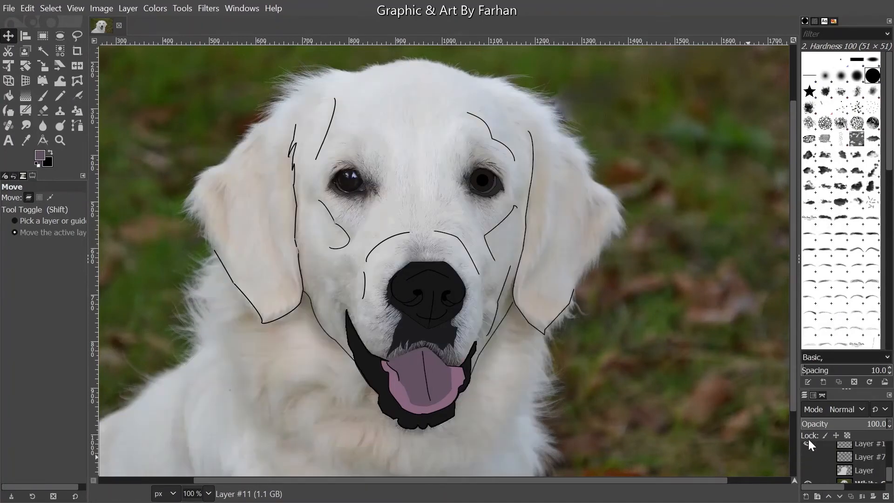
scroll(808, 451, "up", 1)
left_click(806, 449)
scroll(806, 449, "up", 1)
left_click(807, 454)
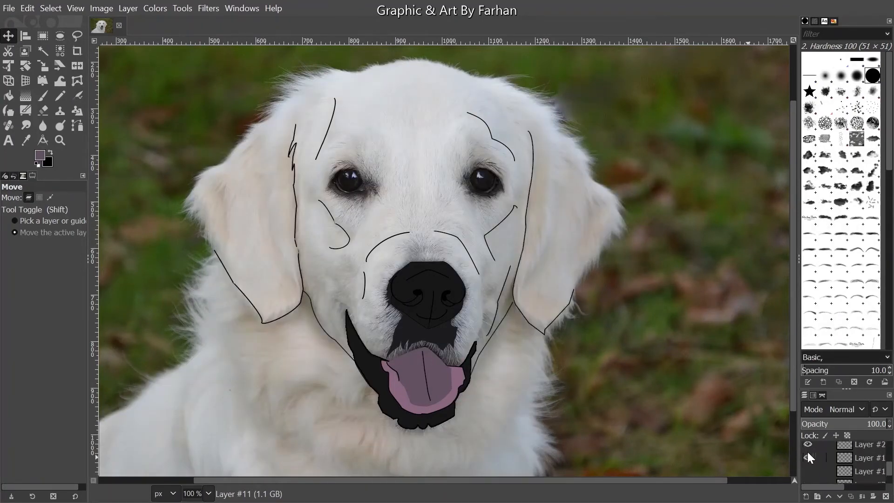
scroll(807, 451, "up", 1)
left_click(807, 452)
left_click(805, 464)
Hide the muzzle, nose, jaw-line, mouth, inner tongue shading and tongue layers
scroll(805, 463, "up", 1)
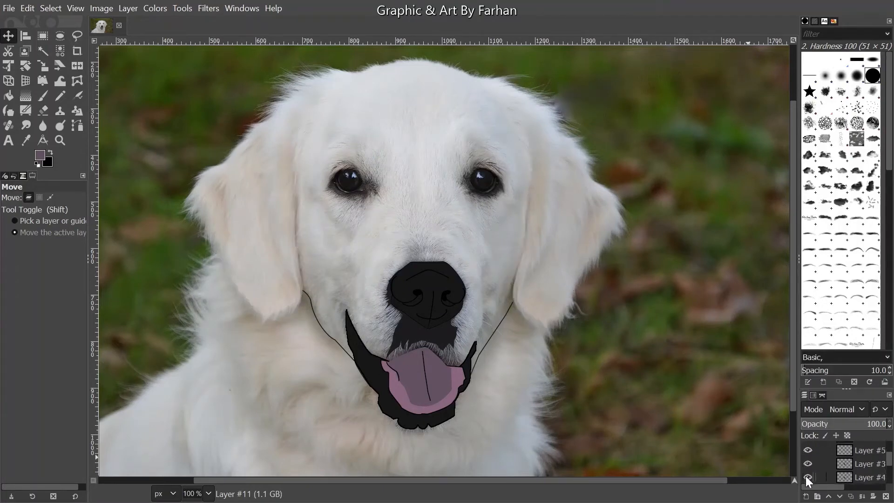
left_click(806, 477)
left_click(805, 462)
left_click(806, 451)
scroll(806, 450, "up", 2)
left_click(806, 453)
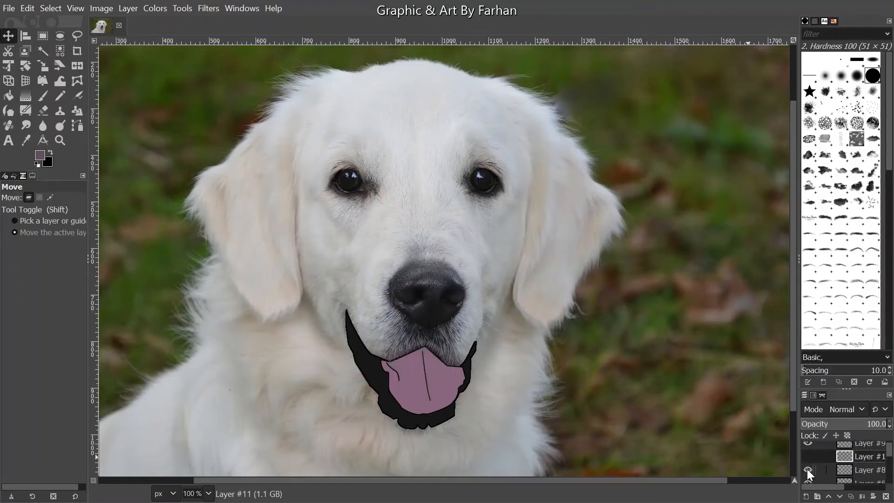
left_click(805, 475)
scroll(808, 459, "up", 1)
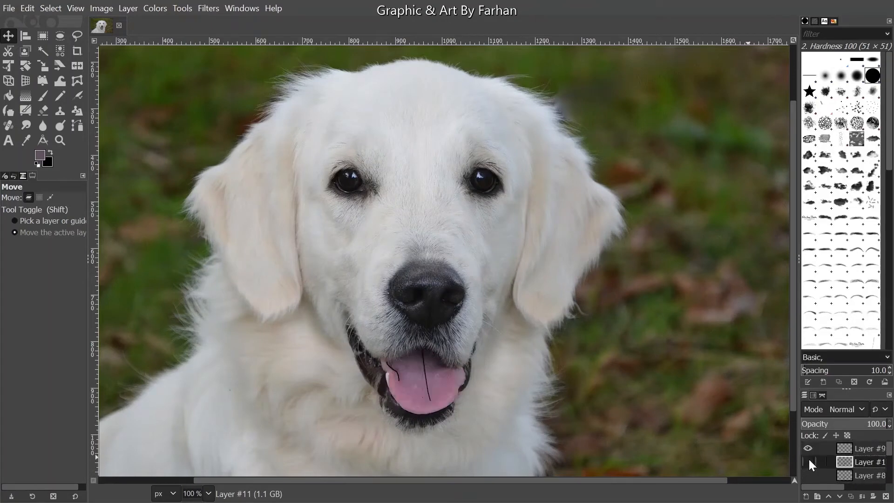
Hide the crease lines on Layer #9 and add a new 1920 × 1280 px transparent layer above it
left_click(846, 449)
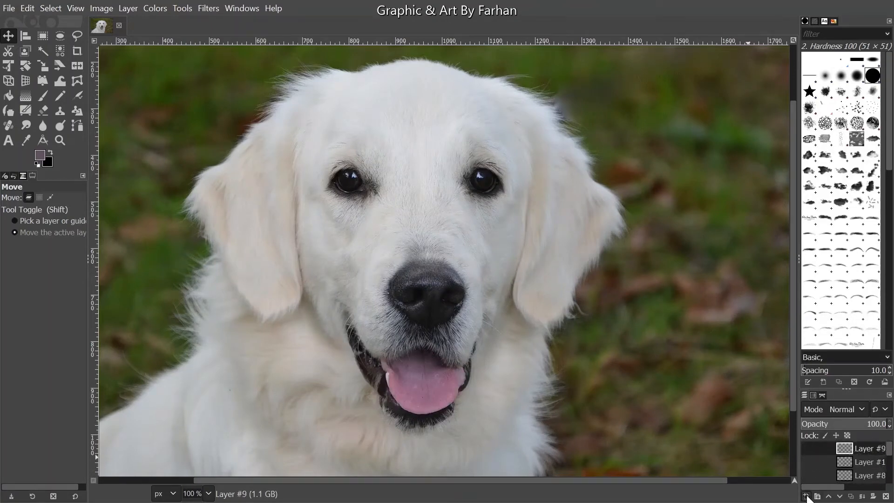
left_click(805, 496)
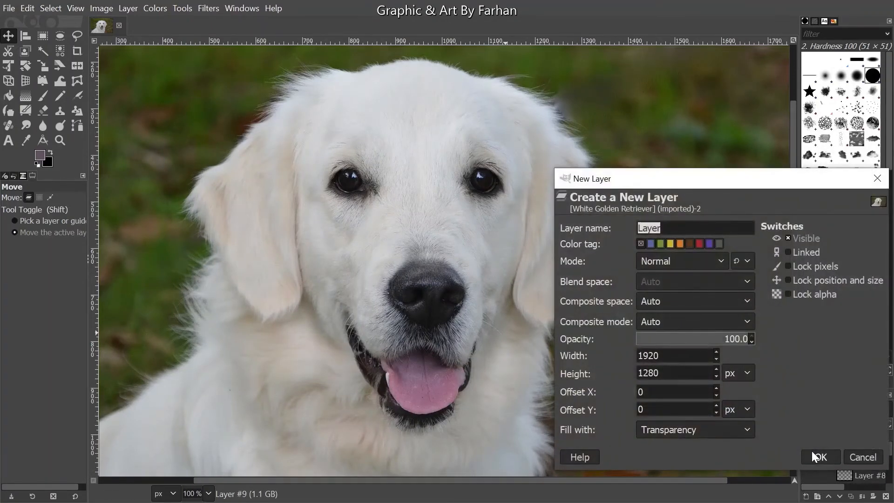
left_click(817, 457)
Place an open five-anchor path along the neck fold, from the left chest fur under the chin to the right ear
left_click(77, 124)
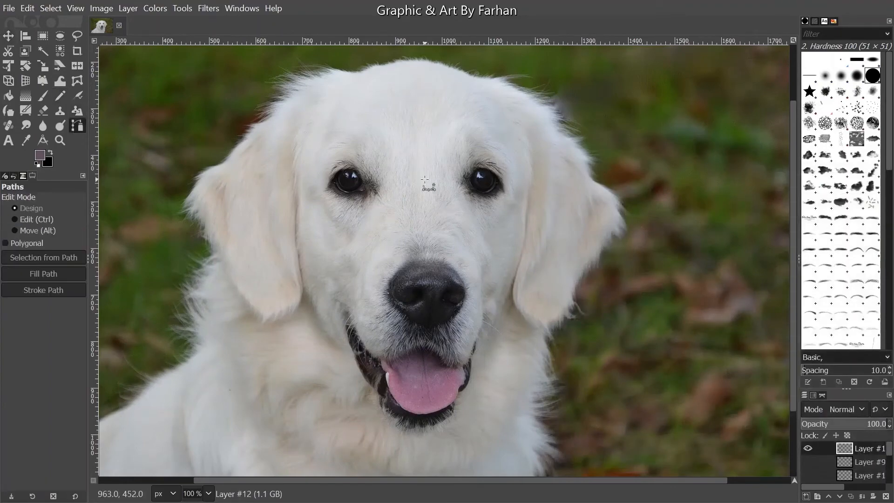
scroll(427, 179, "down", 5)
scroll(299, 344, "up", 1)
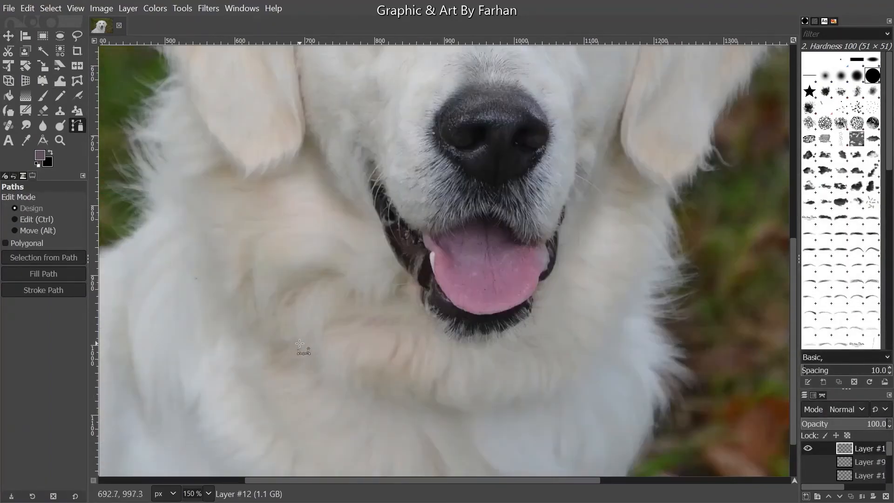
left_click(219, 273)
left_click(300, 351)
left_click(491, 405)
left_click(621, 295)
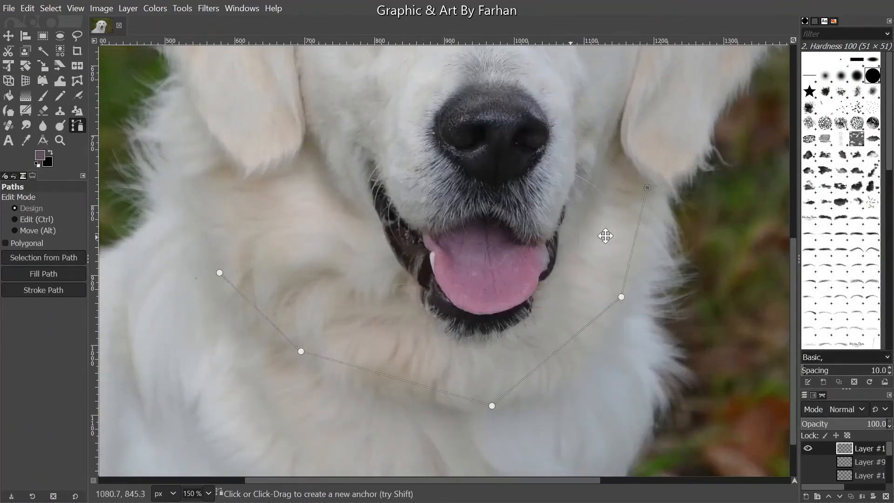
Curve the neck path's left, bottom and right segments to follow the fur fold under the chin
scroll(605, 236, "up", 2)
left_click_drag(503, 284, 503, 311)
left_click_drag(503, 311, 426, 266)
left_click_drag(634, 316, 498, 317)
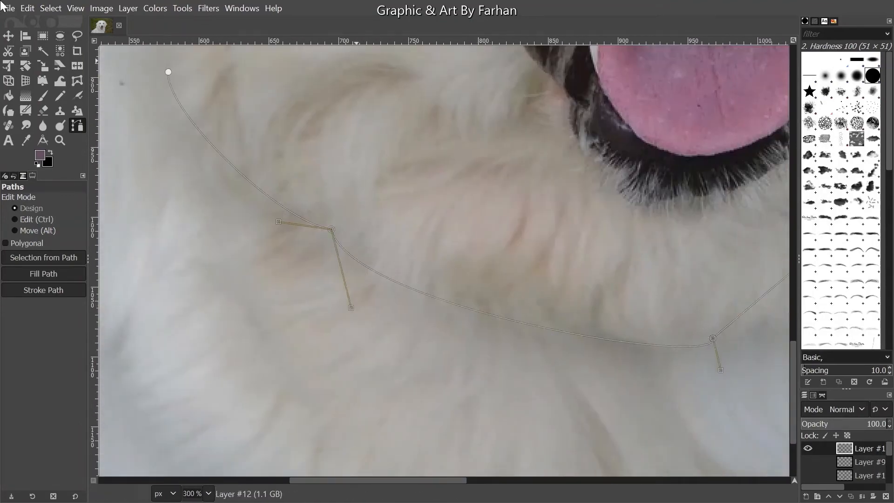
left_click_drag(745, 279, 571, 311)
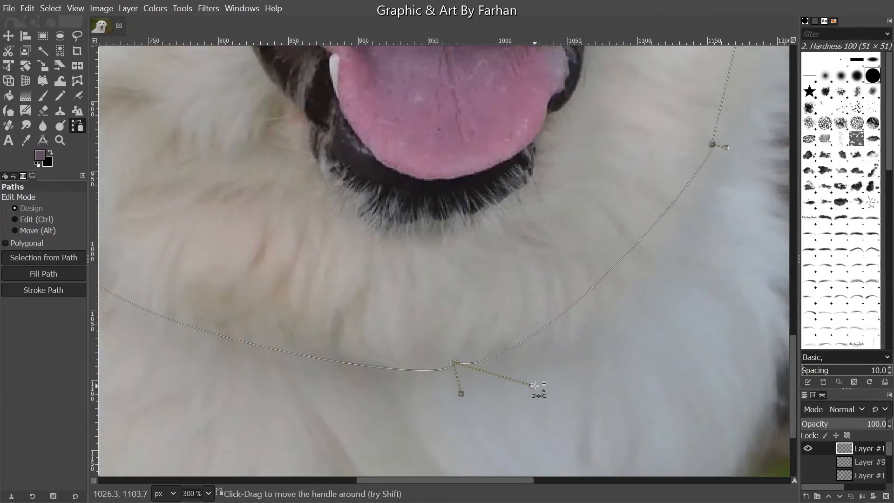
left_click_drag(617, 264, 471, 458)
left_click_drag(576, 190, 697, 108)
left_click_drag(708, 265, 626, 320)
left_click_drag(627, 321, 746, 202)
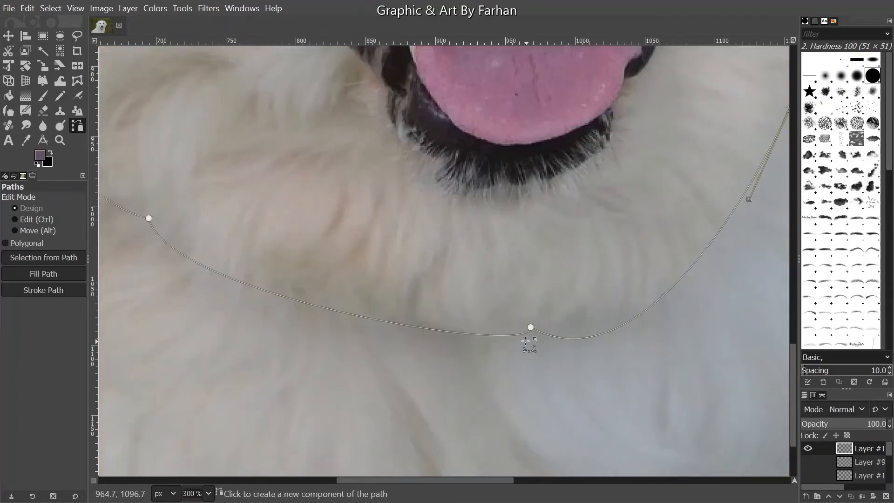
Smooth the neck path around its lowest anchor and its lower-left anchor by adjusting their handles
left_click(531, 328)
left_click_drag(643, 392, 647, 323)
left_click_drag(538, 359, 433, 329)
left_click_drag(235, 261, 554, 332)
left_click(468, 288)
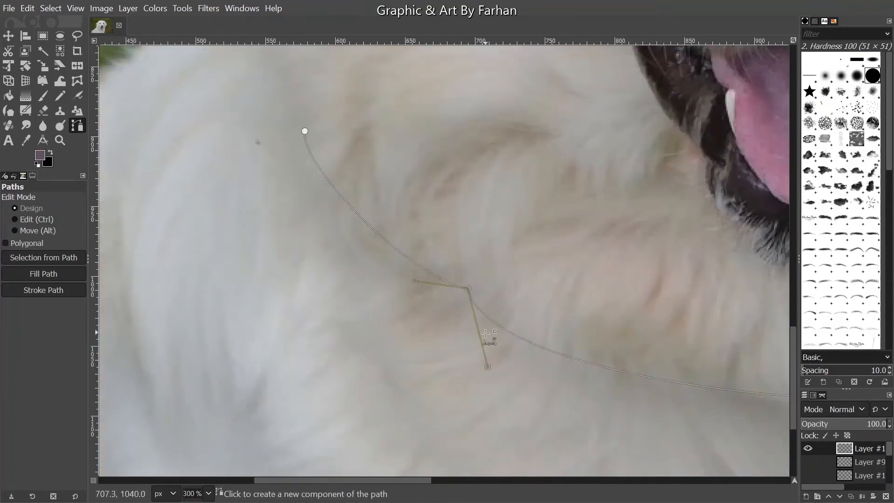
left_click_drag(487, 365, 553, 376)
left_click_drag(422, 279, 404, 244)
scroll(267, 283, "down", 3)
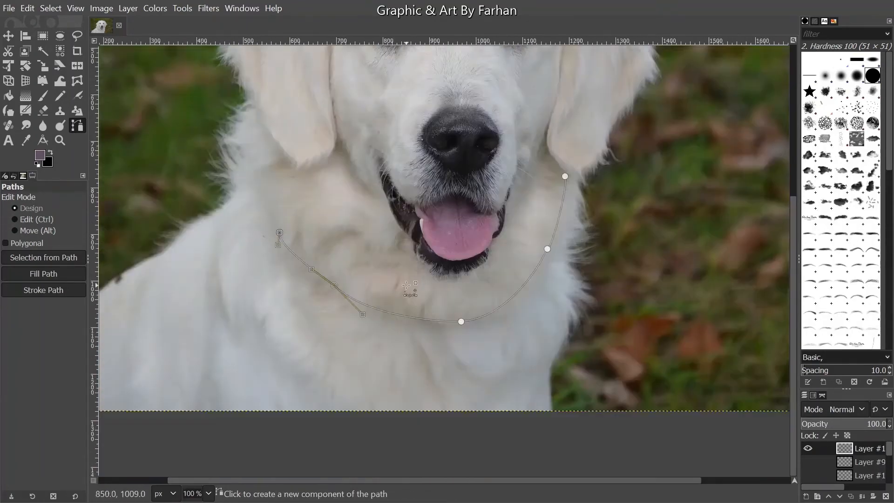
Switch the foreground colour to black, stroke the neck path and leave path editing
left_click(43, 290)
key("x")
left_click(106, 391)
key("m")
Place a short diagonal path on the left chest and a separate zigzag path running down from the left shoulder
left_click(78, 126)
scroll(294, 303, "down", 1)
scroll(293, 303, "up", 1)
left_click(301, 273)
left_click(358, 377)
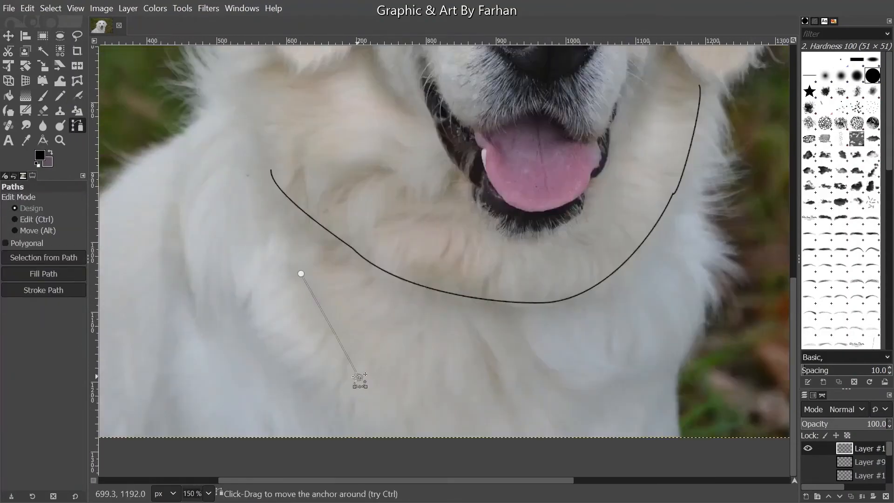
left_click(177, 191, "shift")
left_click(204, 337)
left_click(239, 309)
left_click(247, 292)
left_click(318, 388)
Curve the long segments of the left chest and shoulder paths and stroke them in black
left_click_drag(187, 242, 174, 247)
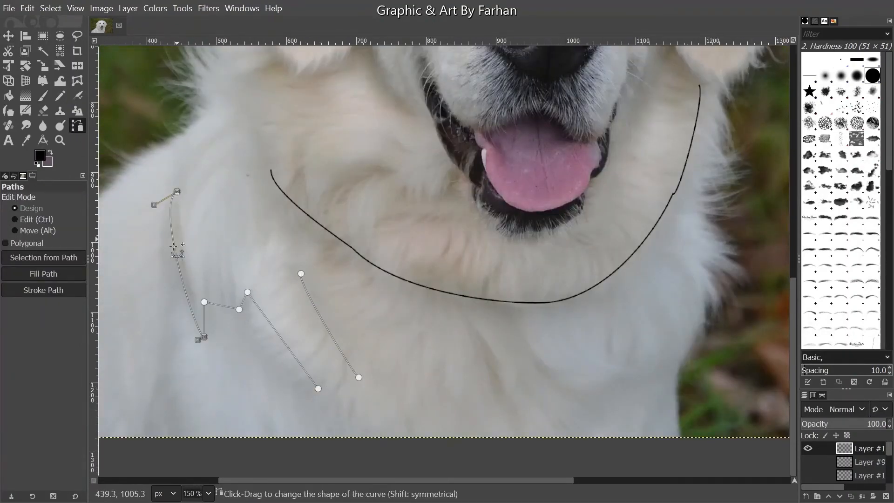
left_click_drag(262, 313, 257, 324)
left_click(43, 290)
left_click(109, 398)
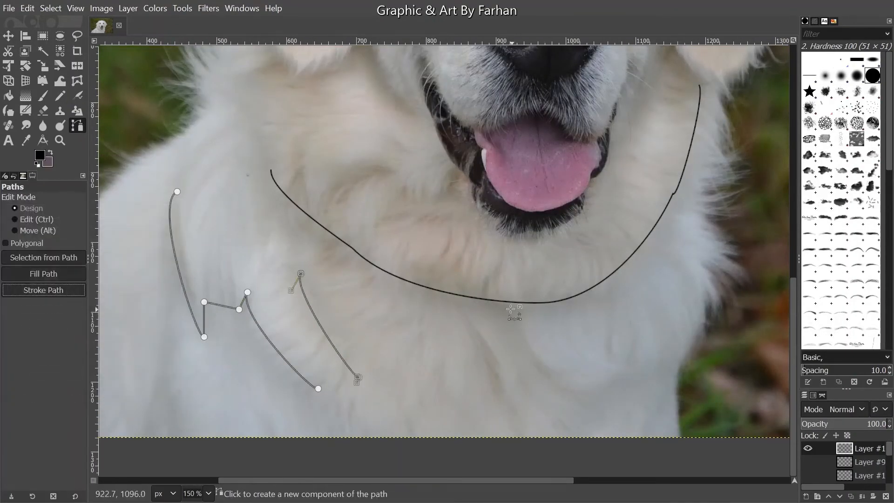
Place a three-anchor path from the neck line down the right chest, plus a separate short diagonal path beside it
left_click(498, 301)
left_click(521, 312)
left_click(590, 392)
left_click(573, 316, "shift")
left_click(620, 367)
Curve the two right chest paths, stroke them in black and leave path editing
left_click_drag(534, 326, 533, 351)
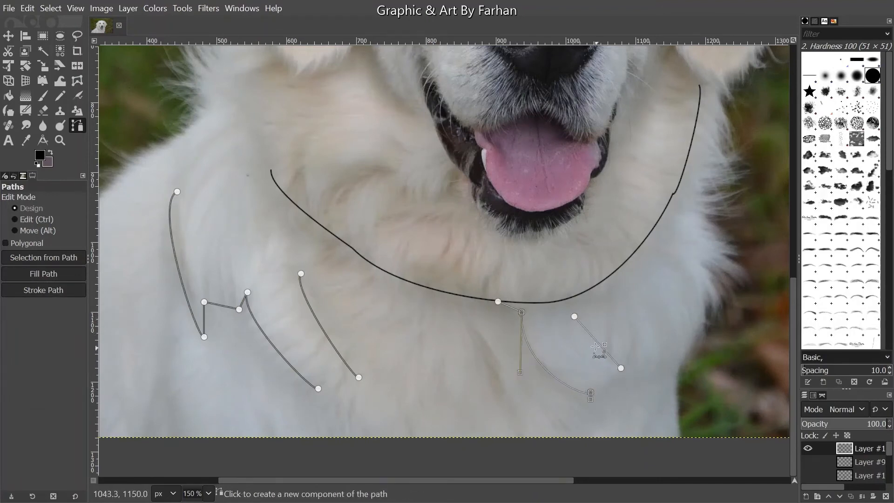
left_click_drag(587, 330, 581, 340)
left_click(44, 290)
left_click(109, 400)
left_click(8, 36)
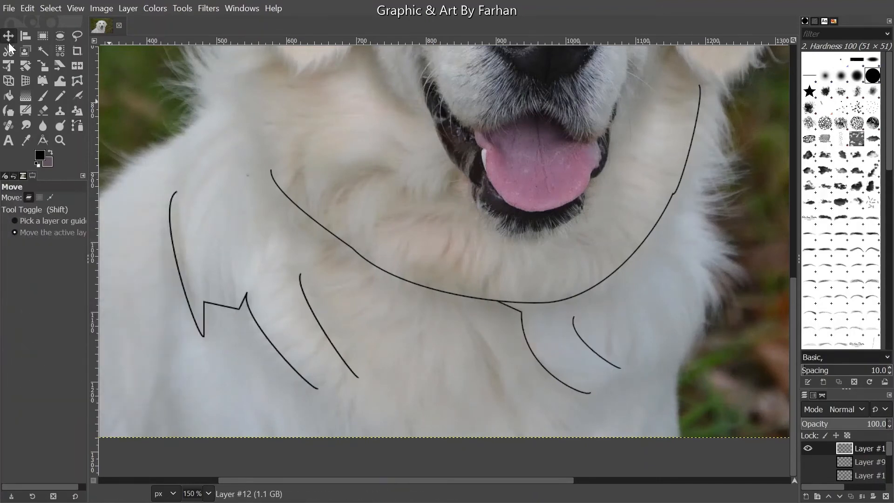
Draw a long slanted path and a small arch path at the lower left chest, curve them and stroke them in black
left_click(77, 125)
scroll(354, 372, "down", 2)
scroll(196, 366, "up", 1)
left_click(307, 315)
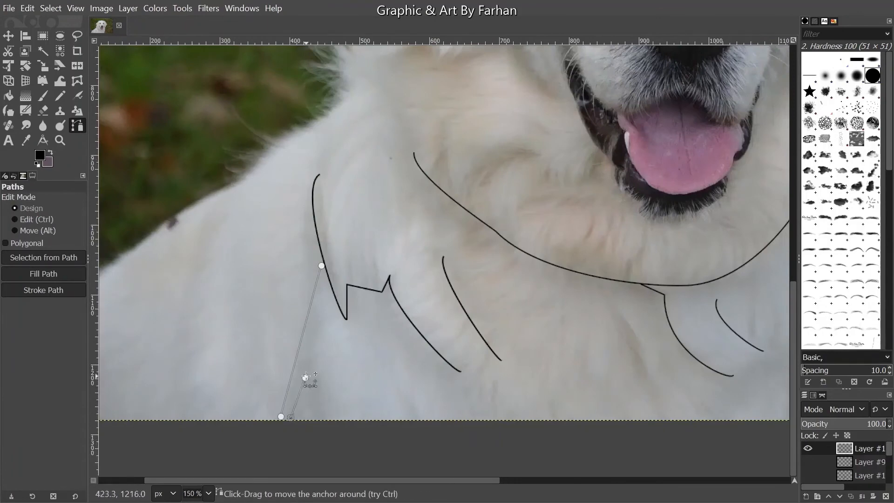
left_click(317, 414)
scroll(310, 398, "left", 1)
scroll(410, 405, "up", 4)
left_click_drag(366, 366, 370, 366)
left_click_drag(329, 344, 264, 366)
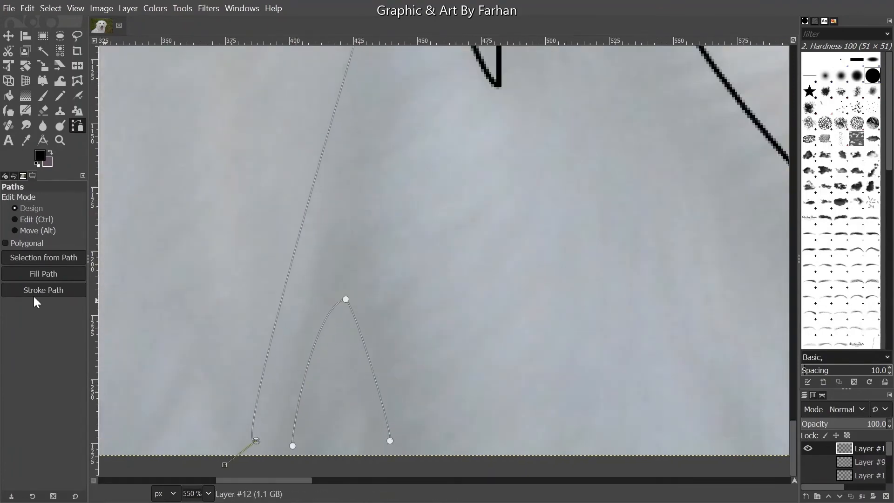
left_click(35, 296)
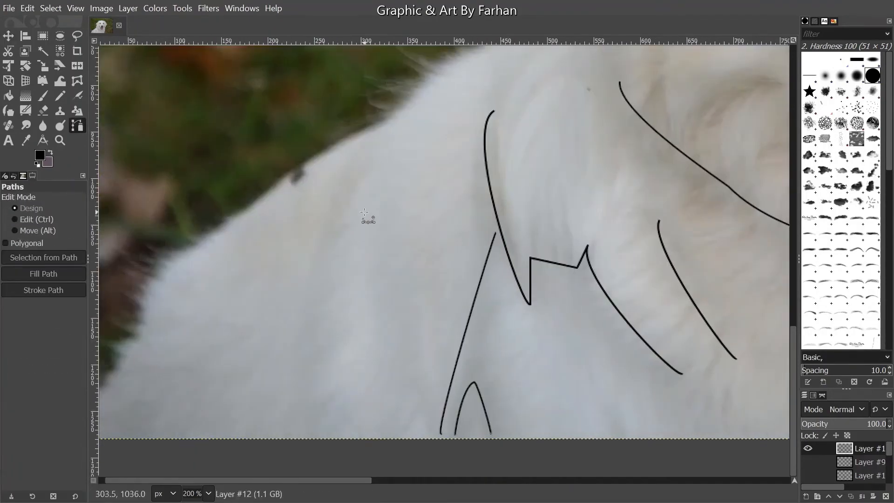
Draw a long curved path on the left shoulder and a short vertical path beside it, and stroke both in black
left_click(306, 432)
left_click(367, 158)
left_click_drag(337, 295, 307, 296)
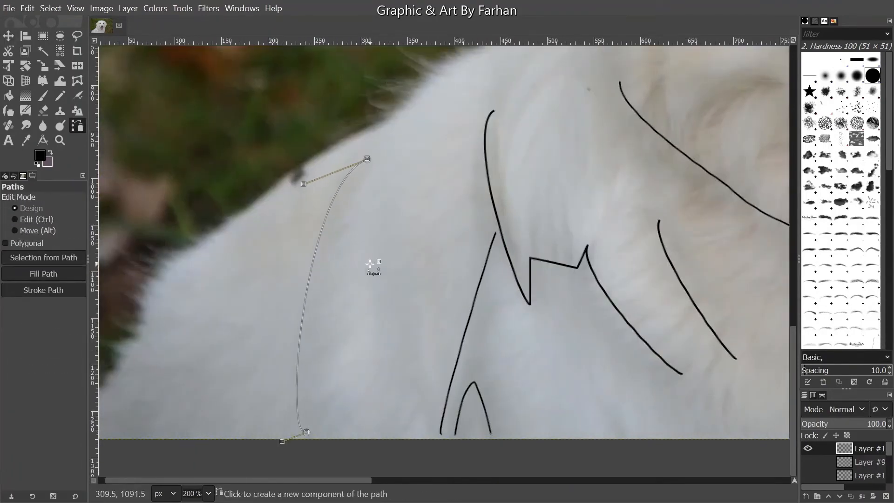
left_click(369, 264)
left_click(375, 391)
left_click(44, 290)
key("Escape")
left_click_drag(449, 343, 373, 309)
scroll(261, 283, "down", 3)
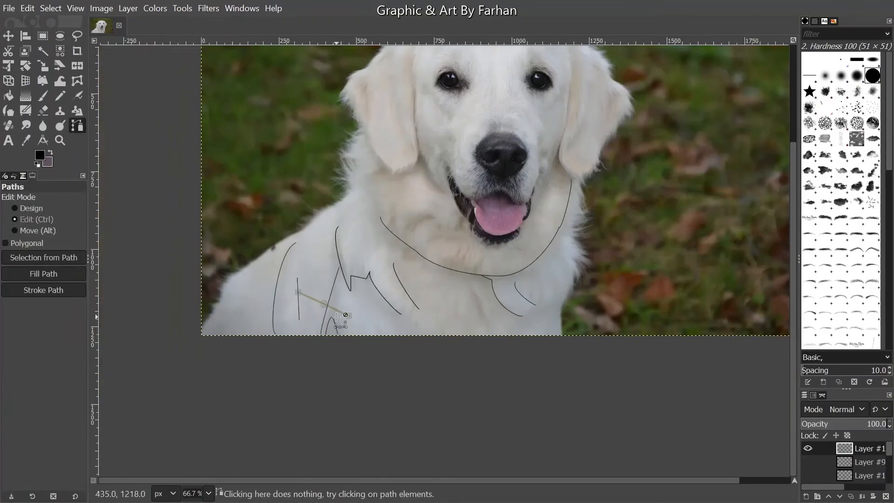
key("Escape")
scroll(485, 319, "down", 2)
Make the hidden drawing layers with the facial features and thin face lines visible over the whole photo
left_click(208, 492)
left_click(201, 403)
left_click(208, 493)
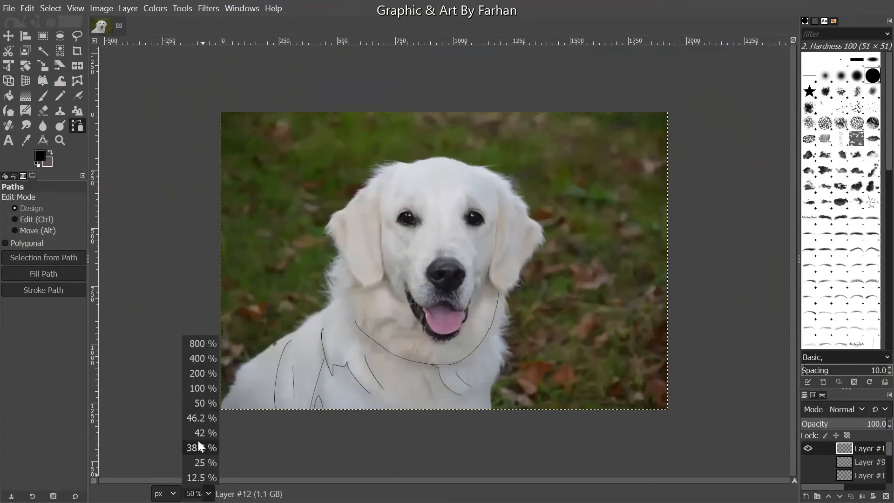
left_click(202, 403)
scroll(405, 263, "up", 1)
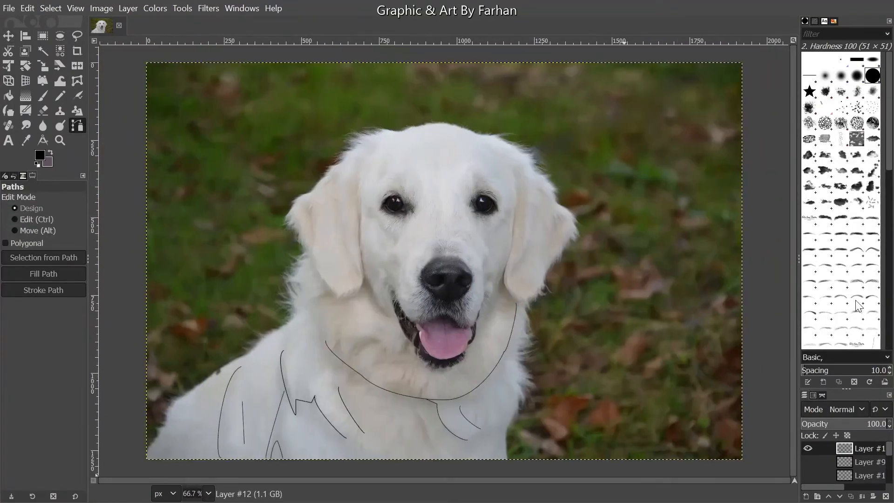
left_click(806, 462)
left_click(807, 472)
scroll(807, 472, "down", 2)
left_click(805, 471)
left_click(808, 474)
scroll(808, 473, "down", 3)
left_click(806, 470)
left_click(807, 472)
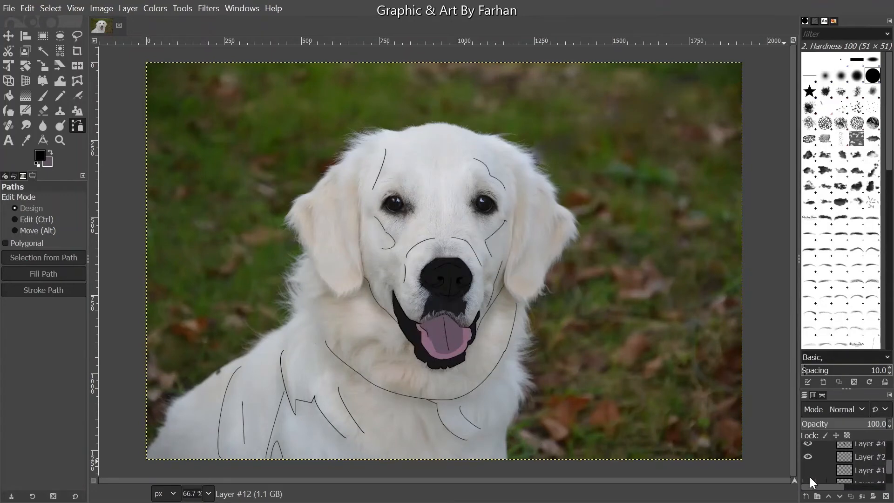
Show the remaining lower layers, including the ear lines and the light grey body fill with its outline
left_click(808, 476)
scroll(806, 465, "down", 3)
left_click(806, 449)
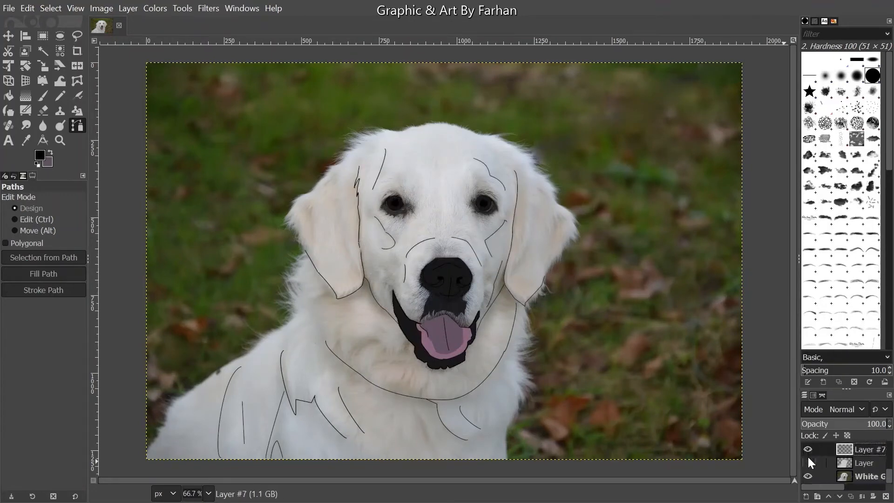
left_click(808, 457)
scroll(838, 461, "up", 3)
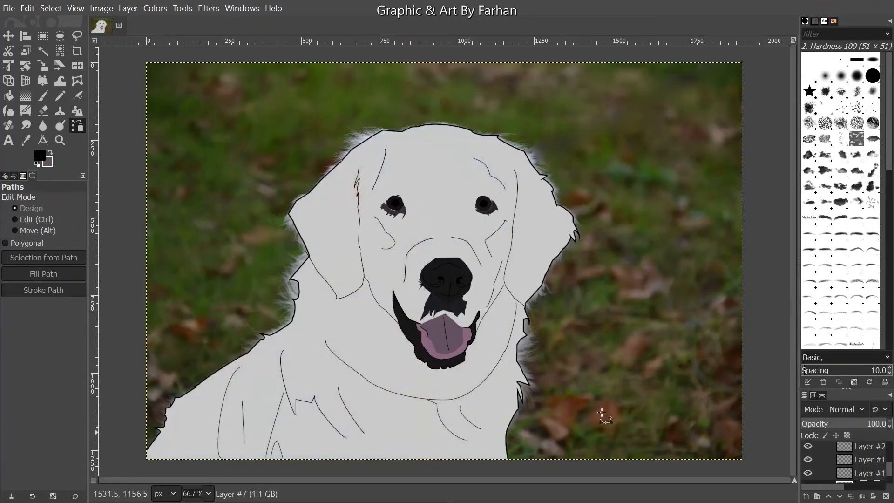
Find the layer holding the jagged dark muzzle patch under the nose, Layer #4, and delete it
scroll(500, 316, "up", 4)
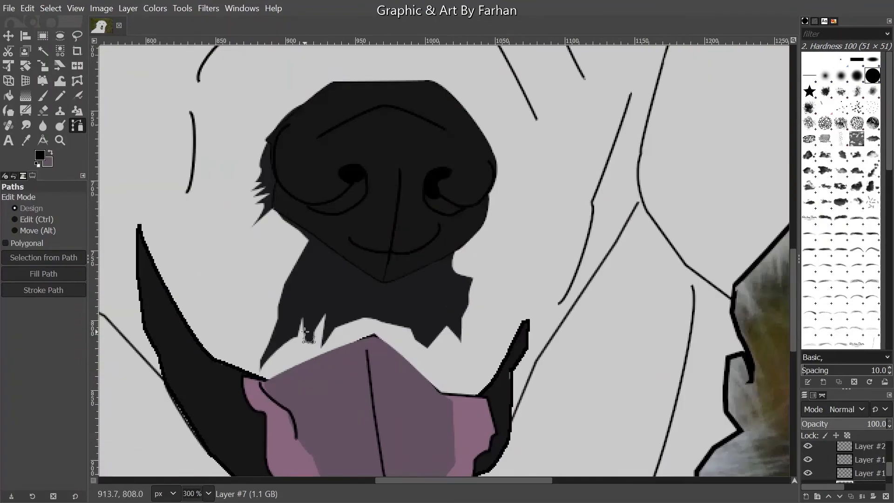
left_click(805, 455)
left_click(808, 468)
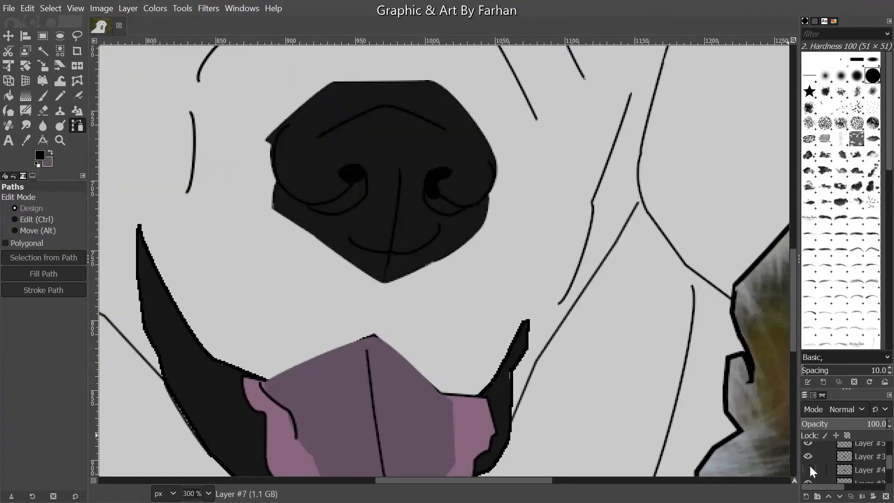
left_click(809, 468)
left_click(814, 466)
left_click(808, 467)
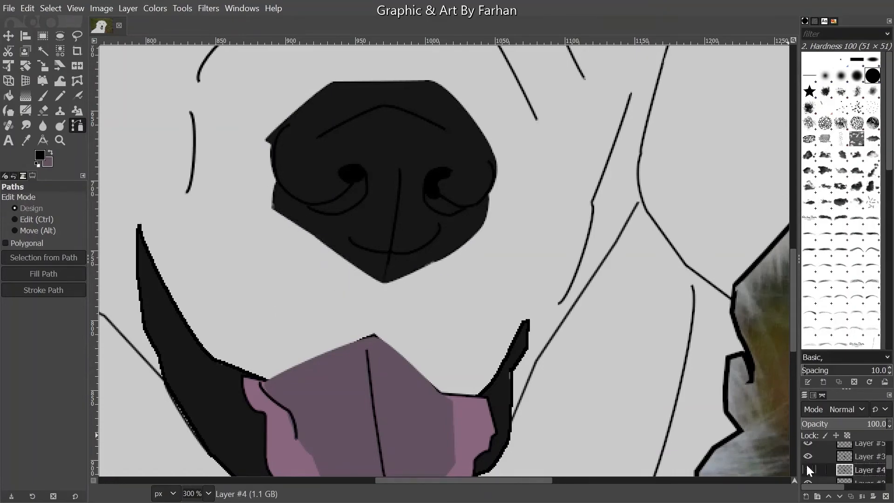
left_click(809, 468)
left_click(885, 497)
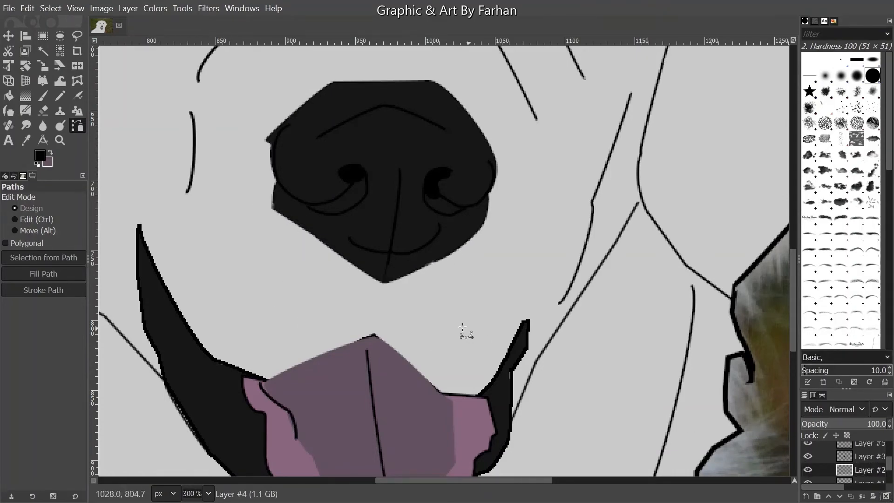
Find the layer holding the thin fur lines on the forehead and cheeks, Layer #2, and delete it
scroll(461, 340, "down", 4)
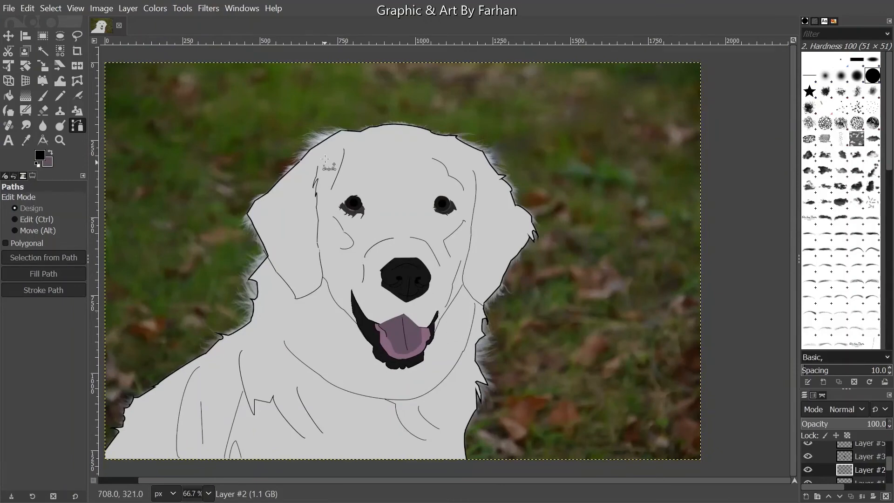
scroll(851, 451, "up", 1)
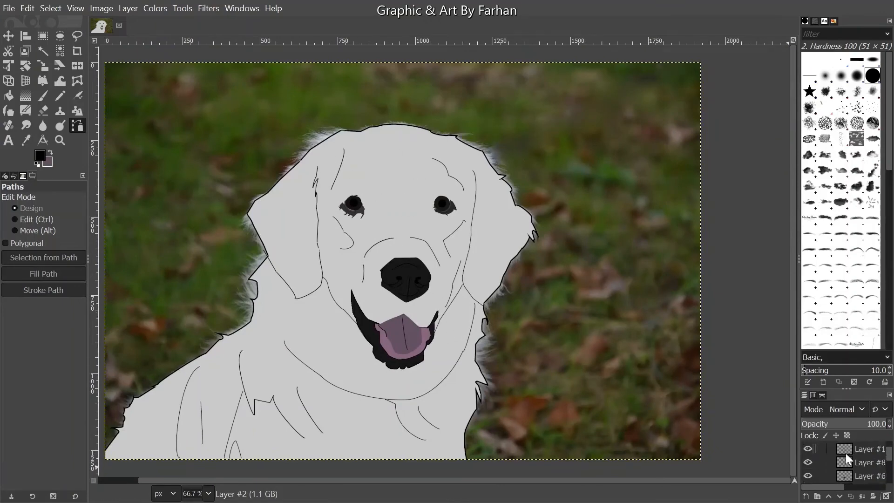
left_click(828, 462)
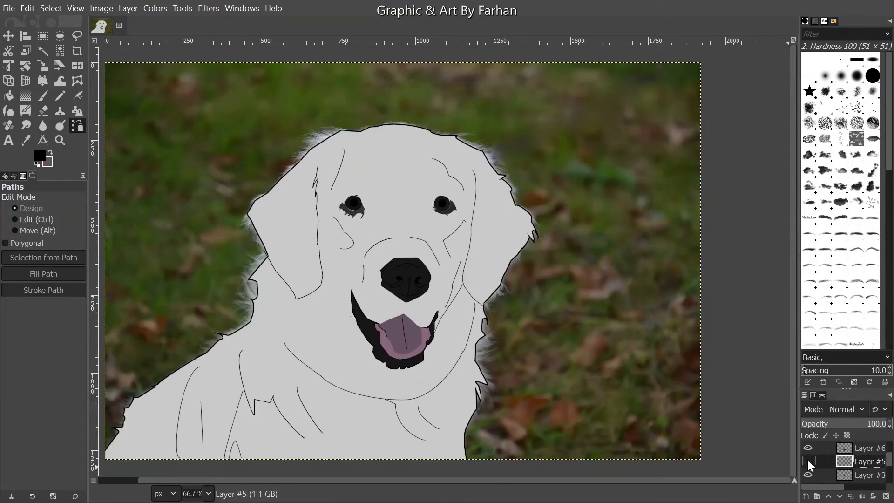
scroll(804, 474, "down", 2)
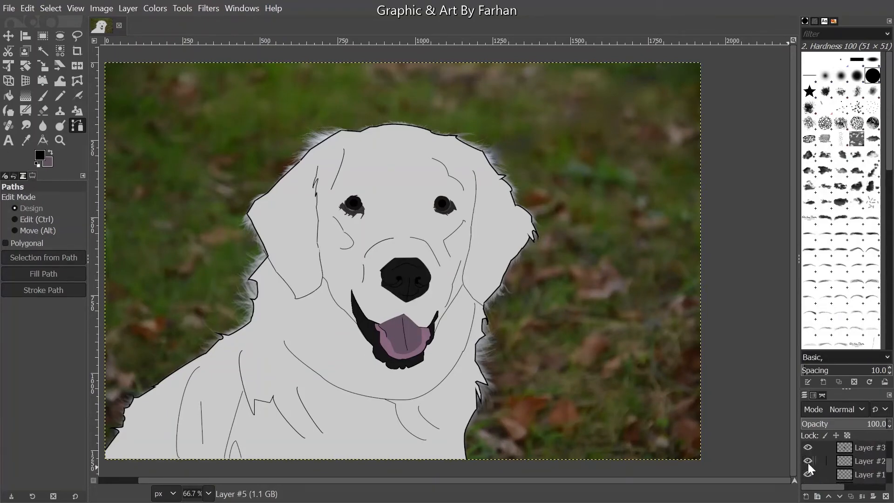
left_click(826, 463)
left_click(886, 497)
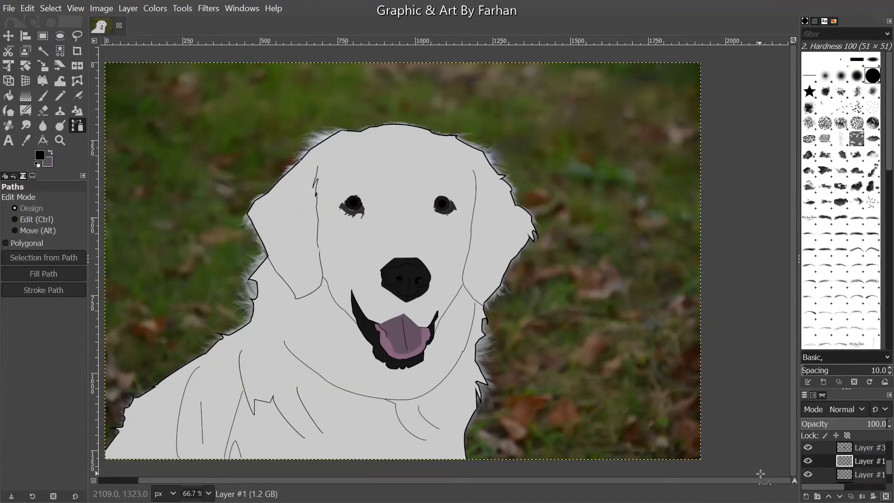
left_click_drag(761, 481, 407, 428)
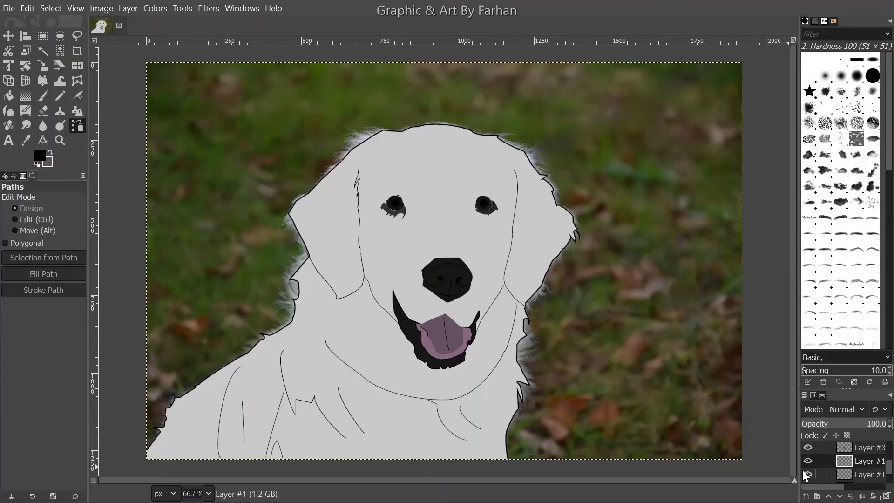
Hide the grey body fill and every drawing layer so that only the dog photo stays visible
scroll(806, 461, "down", 2)
left_click(808, 462)
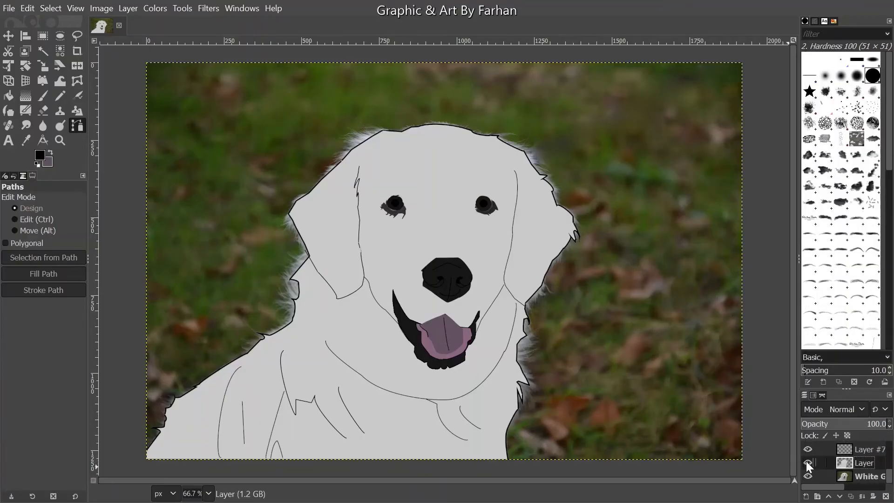
scroll(805, 456, "up", 2)
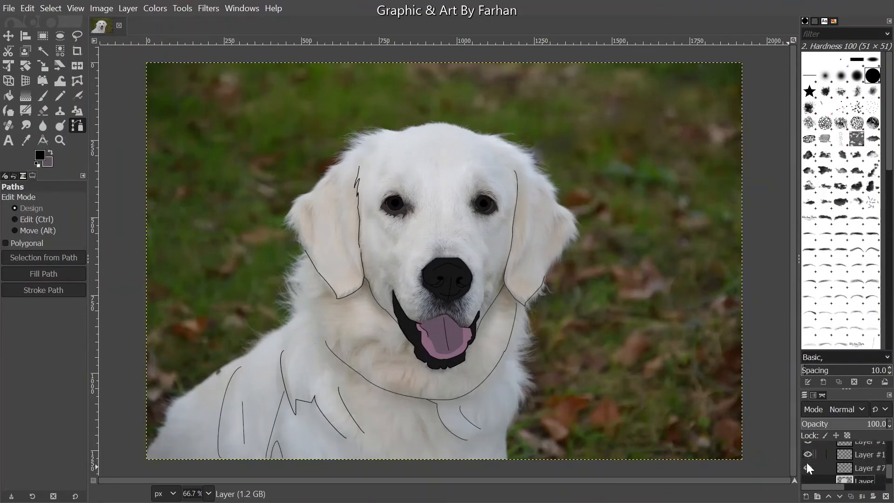
scroll(806, 456, "up", 1)
left_click(805, 446)
scroll(805, 445, "up", 2)
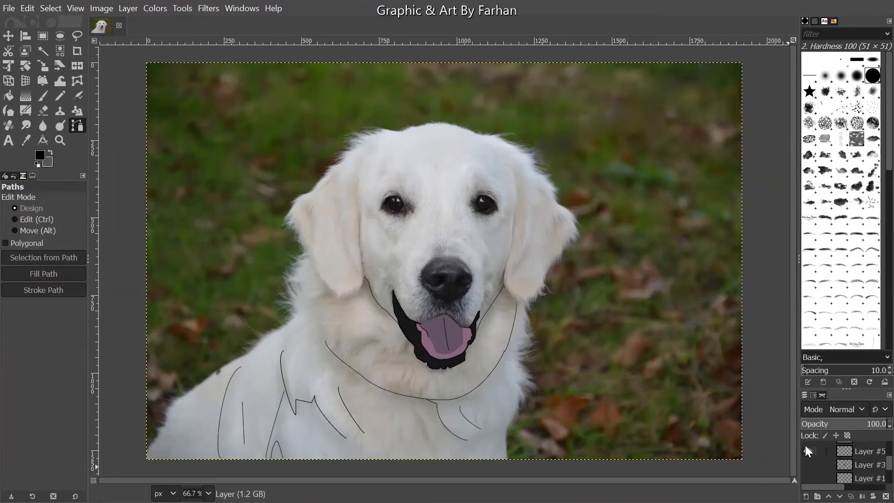
left_click(808, 451)
scroll(808, 452, "up", 4)
left_click(809, 462)
left_click(808, 446)
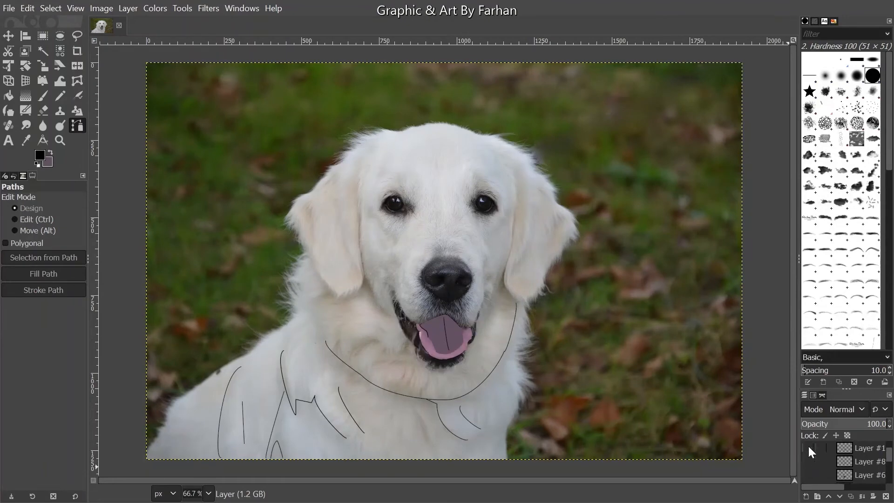
scroll(808, 446, "up", 1)
left_click(808, 446)
scroll(808, 446, "up", 2)
left_click(808, 448)
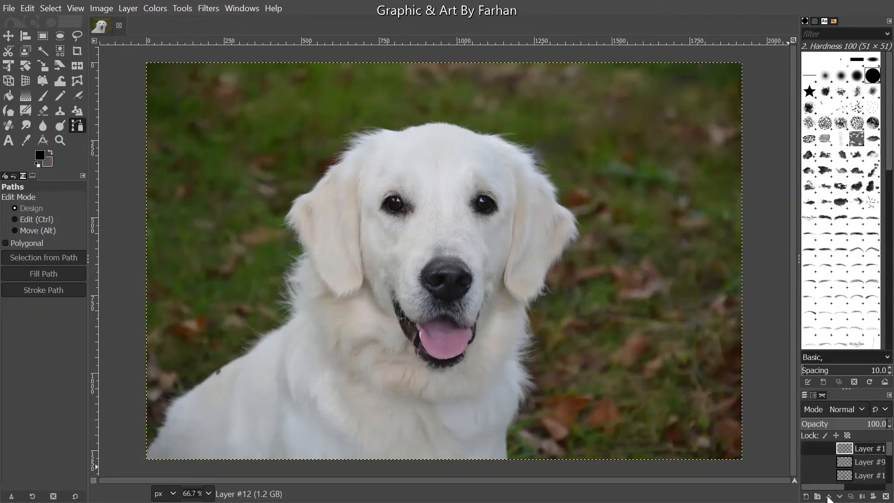
Add a new layer and place path anchors from the right forehead around the outer side of the right eye to the cheek
left_click(805, 496)
left_click(817, 461)
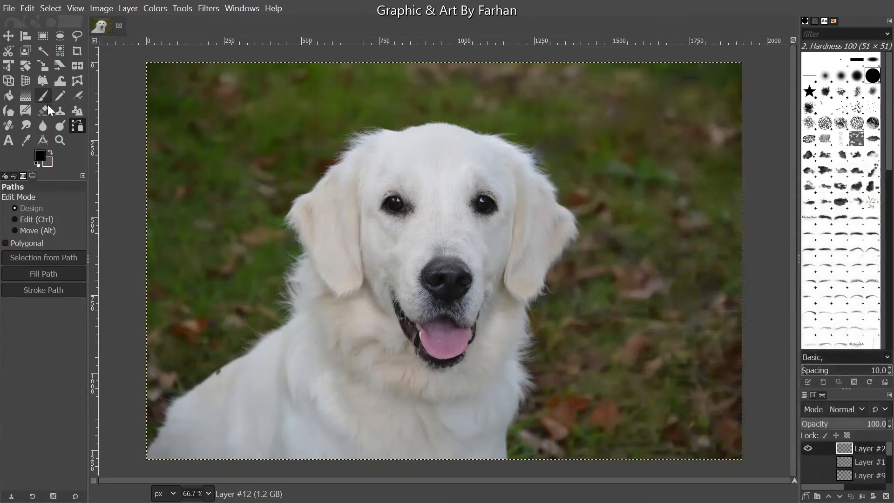
scroll(407, 181, "up", 3)
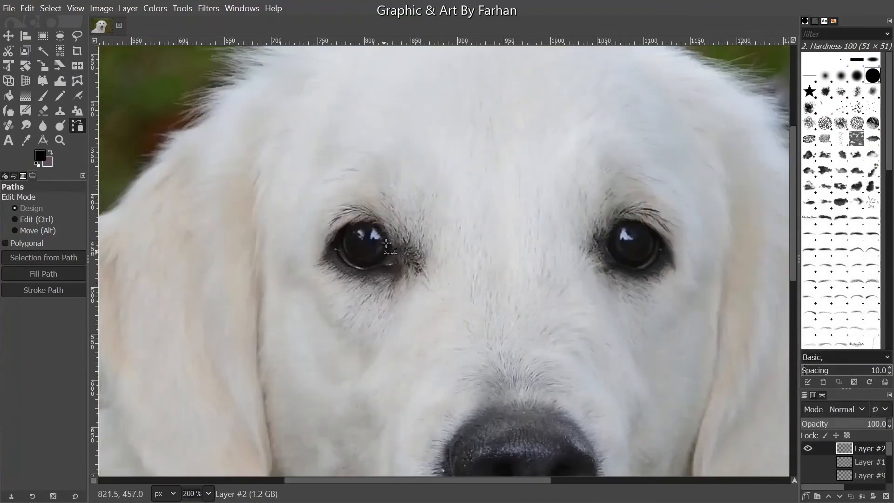
left_click(300, 270)
left_click(370, 352)
scroll(371, 333, "down", 1)
scroll(629, 285, "up", 1)
left_click_drag(629, 285, 495, 112)
scroll(482, 290, "up", 1)
left_click(540, 264)
left_click(580, 340)
left_click(571, 434)
left_click(574, 447)
left_click(554, 445)
left_click(429, 253)
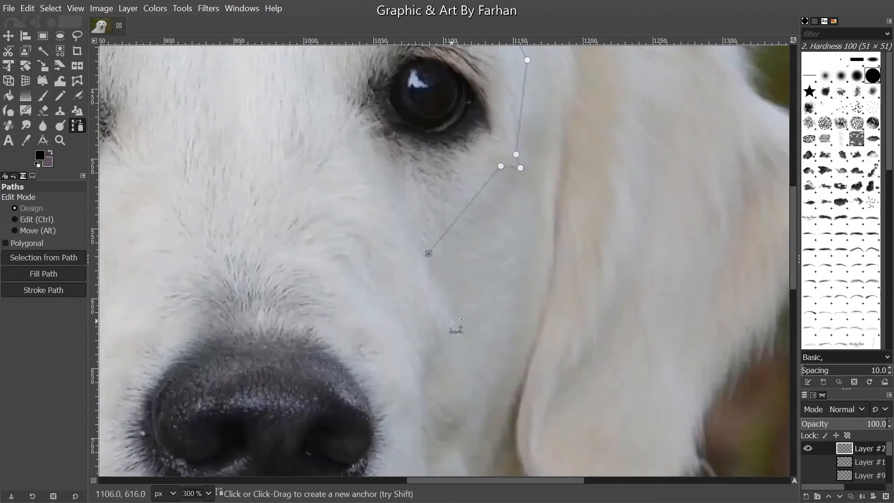
Continue the shading path down the right cheek and back up along the ear, then close it at the forehead
left_click(521, 236)
left_click(550, 91)
left_click_drag(549, 91, 578, 200)
left_click(566, 130)
left_click(572, 136)
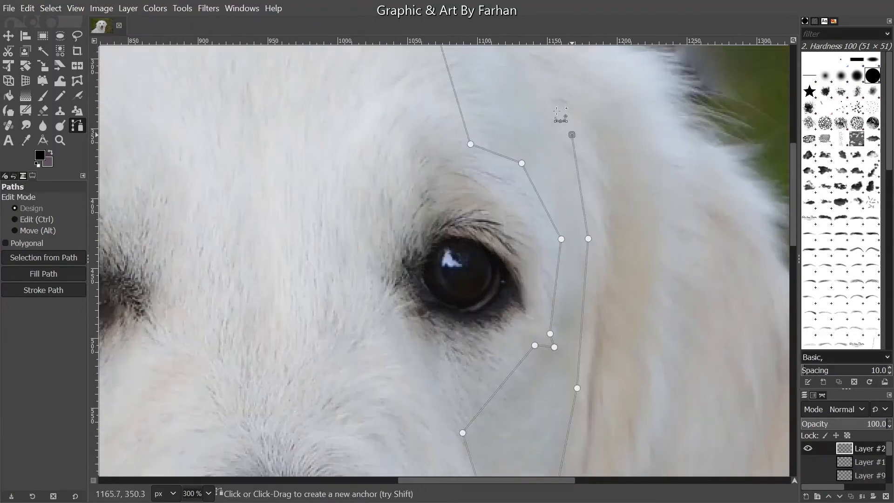
left_click_drag(555, 110, 586, 222)
left_click(558, 192)
left_click(455, 101)
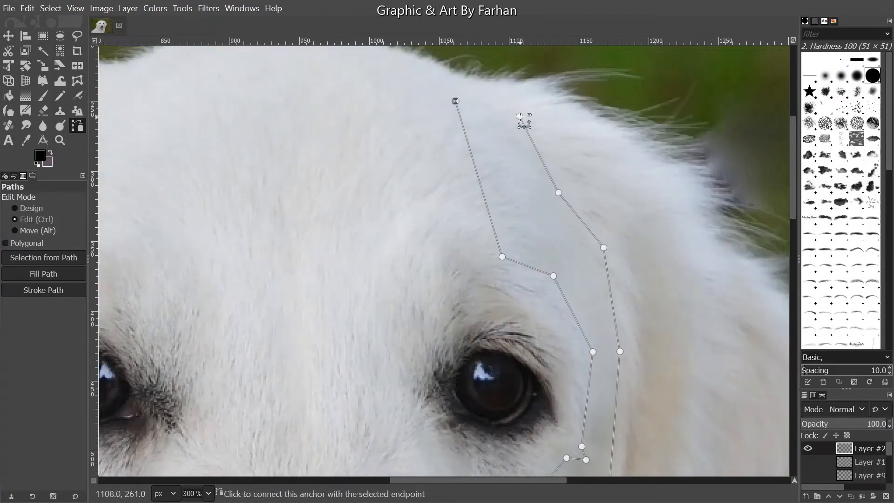
left_click(519, 116, "ctrl")
Curve the shading path's top edge on the forehead and its segments around the outer side of the right eye
scroll(488, 105, "up", 1)
left_click_drag(487, 110, 491, 99)
left_click_drag(597, 363, 533, 347)
scroll(521, 187, "up", 1)
left_click_drag(520, 346, 537, 347)
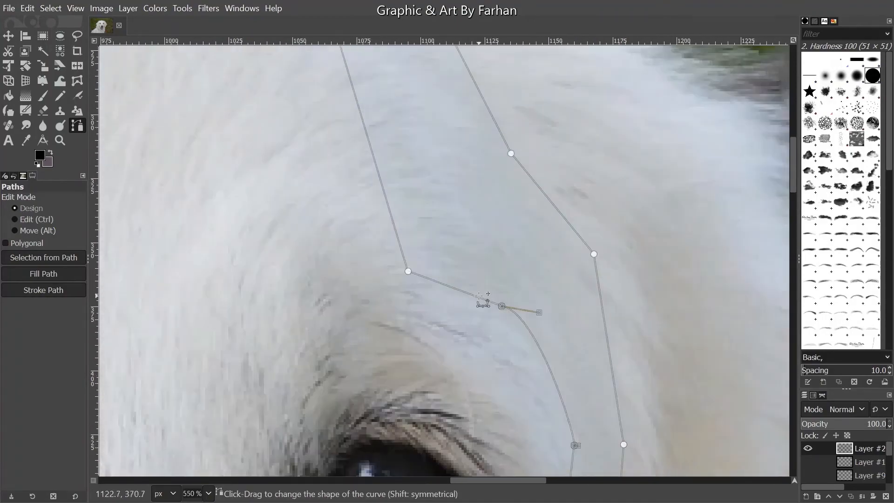
left_click_drag(482, 301, 469, 293)
left_click_drag(587, 345, 538, 94)
left_click_drag(523, 210, 528, 218)
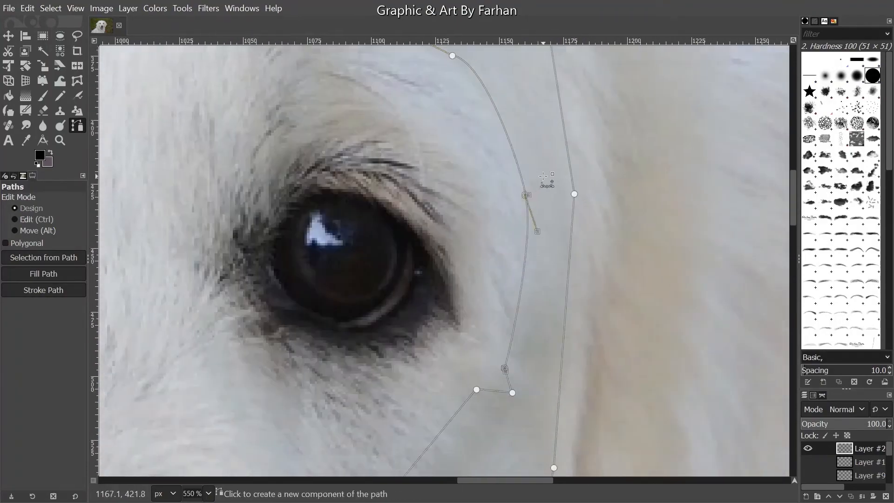
scroll(537, 178, "up", 4)
left_click_drag(502, 245, 487, 204)
Curve the shading path's inner cheek segment beside the nose into an S-shape using its handles
scroll(487, 204, "down", 3)
left_click_drag(524, 348, 515, 166)
left_click_drag(443, 373, 480, 93)
left_click_drag(381, 387, 419, 107)
scroll(387, 270, "down", 1)
left_click_drag(332, 267, 317, 255)
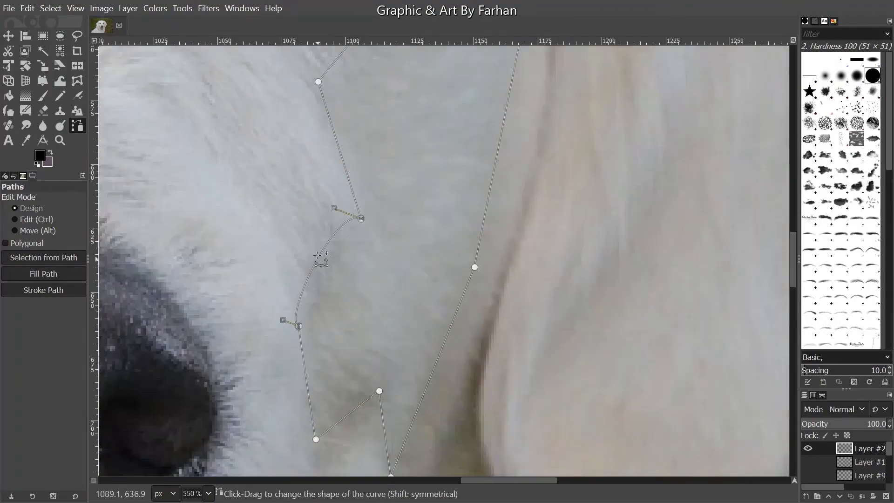
left_click_drag(334, 208, 327, 254)
left_click_drag(283, 320, 273, 270)
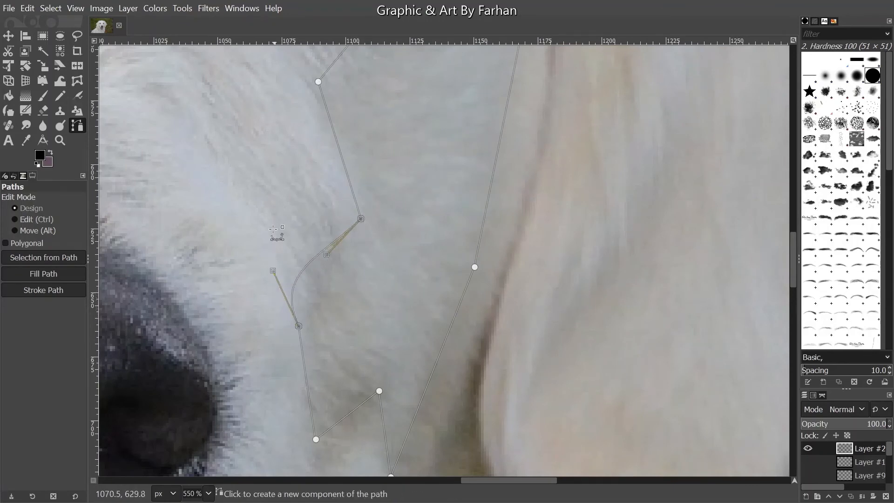
scroll(274, 231, "down", 5)
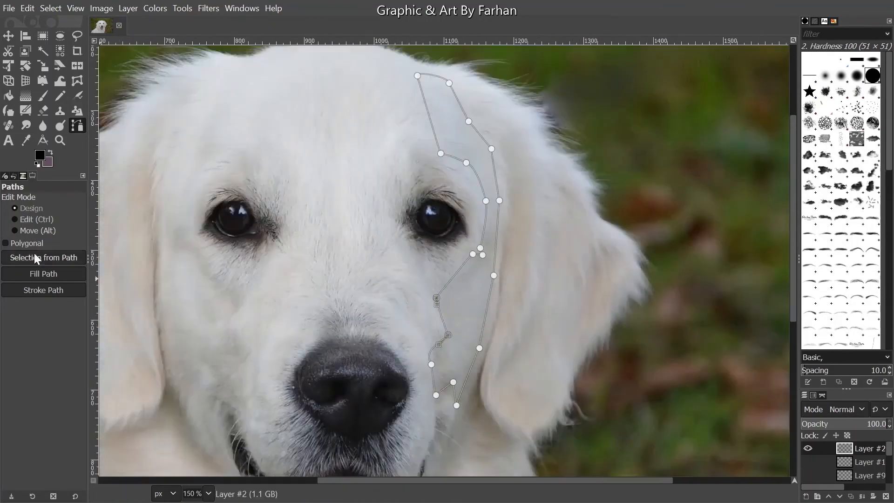
Fill the closed shading path along the right side of the face with a pale blue-grey
left_click(40, 155)
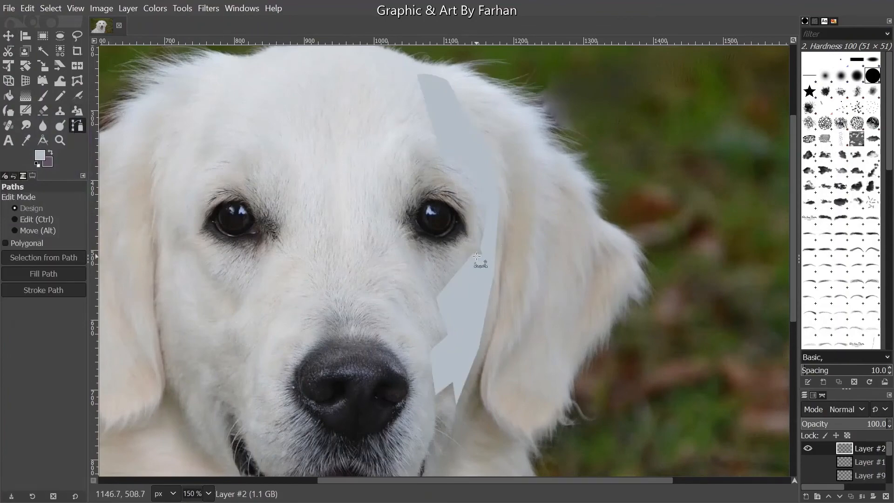
left_click_drag(197, 248, 351, 241)
Draw a narrow curved wedge path on the left side of the forehead above the eye and fill it with light grey
scroll(350, 239, "up", 1)
scroll(347, 239, "down", 1)
scroll(365, 65, "up", 2)
left_click(405, 67)
left_click(310, 306)
left_click(381, 207)
left_click_drag(380, 152, 347, 326)
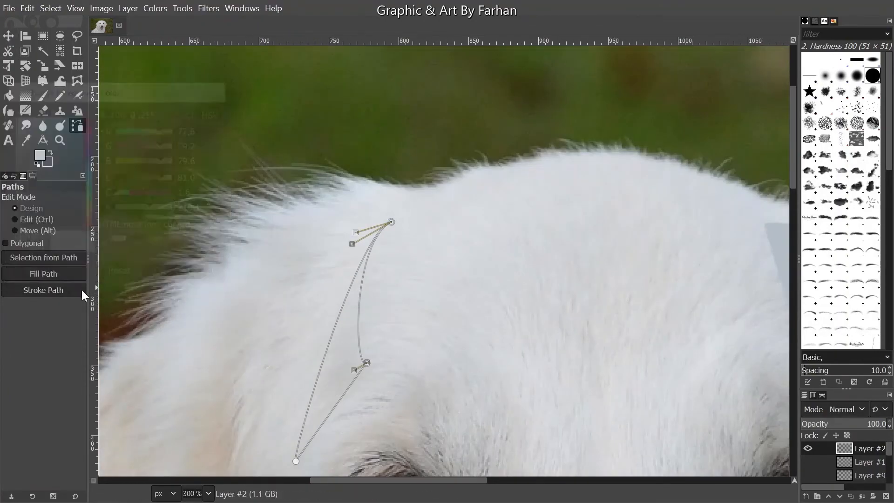
Outline the shadow beside and below the left eye with a closed path, curve its edges and fill it with greenish grey
scroll(305, 214, "down", 5)
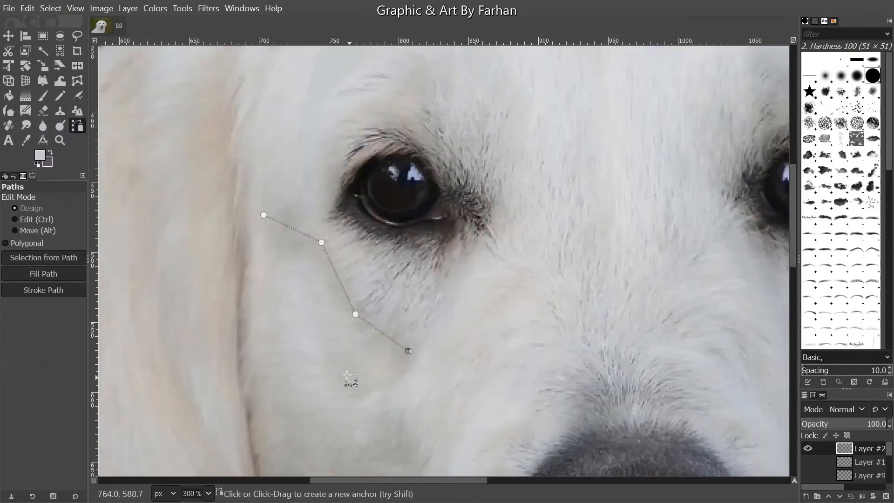
left_click(264, 215, "ctrl")
scroll(271, 218, "up", 2)
left_click_drag(310, 236, 291, 179)
left_click_drag(409, 338, 343, 225)
left_click_drag(320, 196, 319, 211)
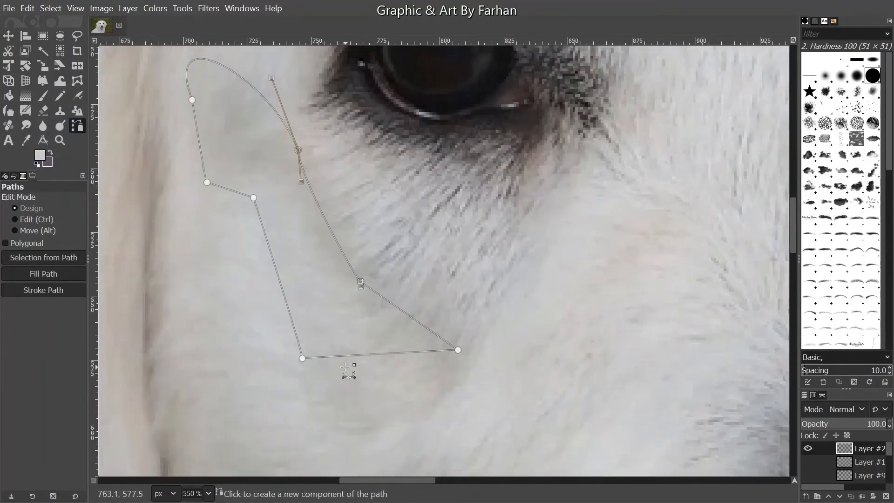
left_click_drag(361, 355, 396, 409)
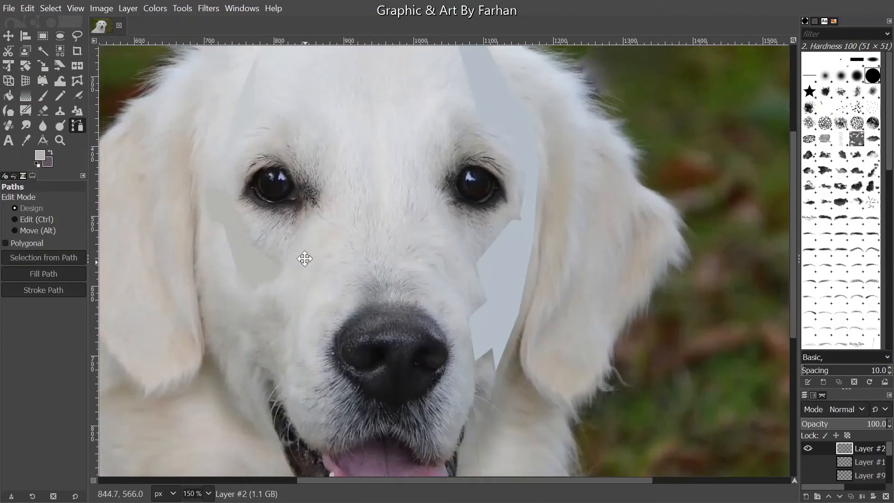
Place path anchors from the top of the left ear's inner strip down to the ear's lower inner edge
scroll(305, 258, "down", 4)
scroll(328, 221, "up", 5)
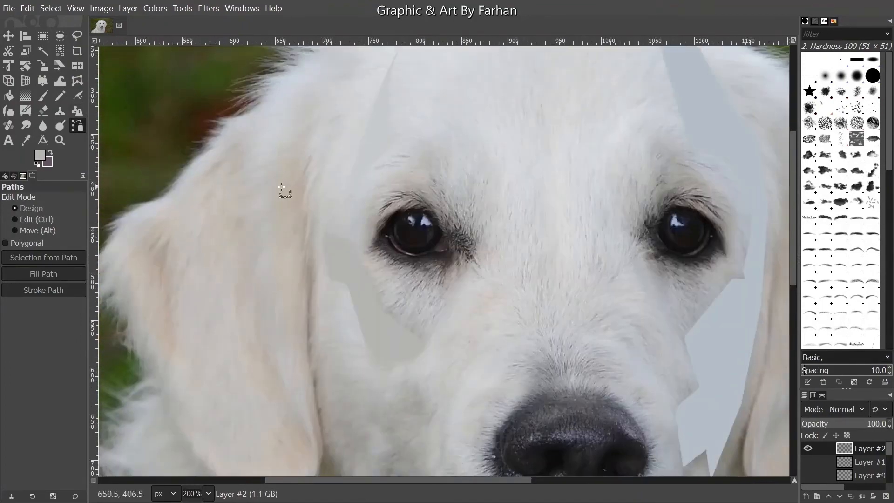
left_click(309, 126)
left_click(279, 197)
scroll(279, 197, "up", 1)
left_click(259, 182)
left_click(309, 322)
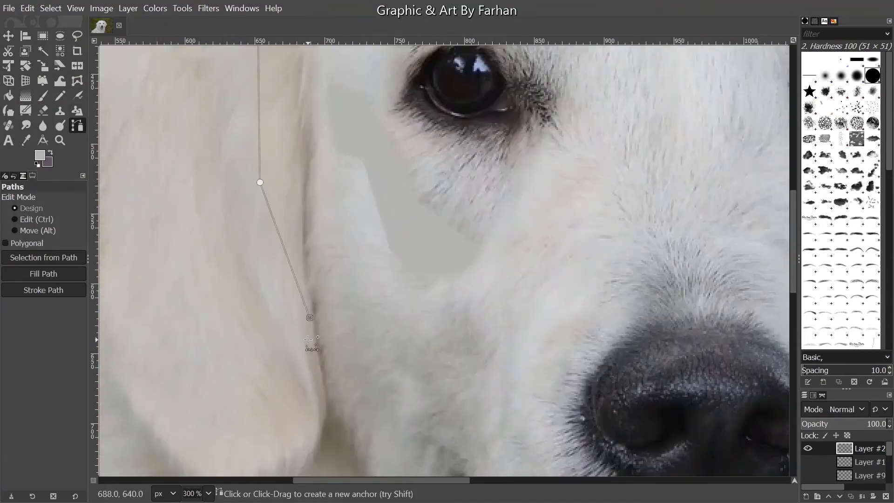
left_click(308, 344)
left_click(323, 434)
Continue the strip path back up along the left ear's crease beside the cheek and close it at the top
scroll(323, 434, "up", 2)
left_click(292, 178)
scroll(293, 140, "up", 3)
left_click(310, 283)
scroll(312, 140, "up", 3)
left_click(311, 202)
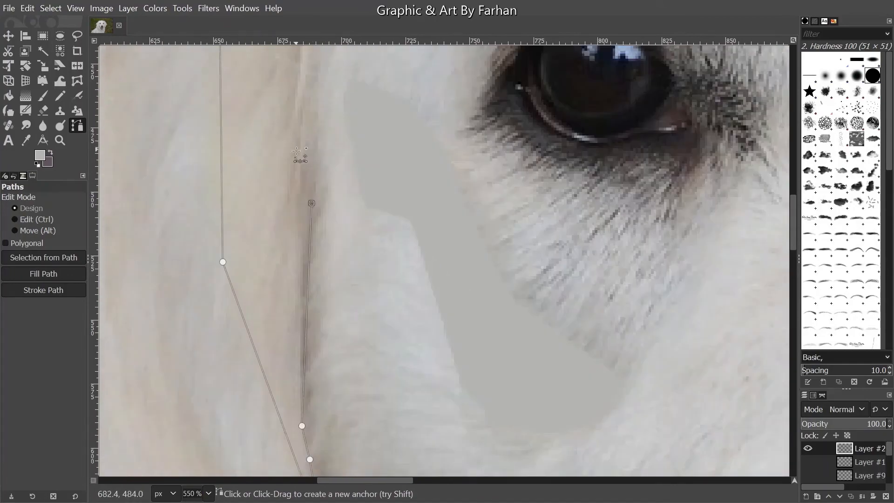
left_click(297, 152)
scroll(297, 151, "up", 4)
left_click(292, 228)
left_click(298, 122)
scroll(297, 123, "up", 3)
left_click(295, 173, "ctrl")
Curve the upper segments of the left inner-ear strip path on both sides of its pointed tip
left_click_drag(286, 242, 271, 265)
scroll(279, 261, "down", 3)
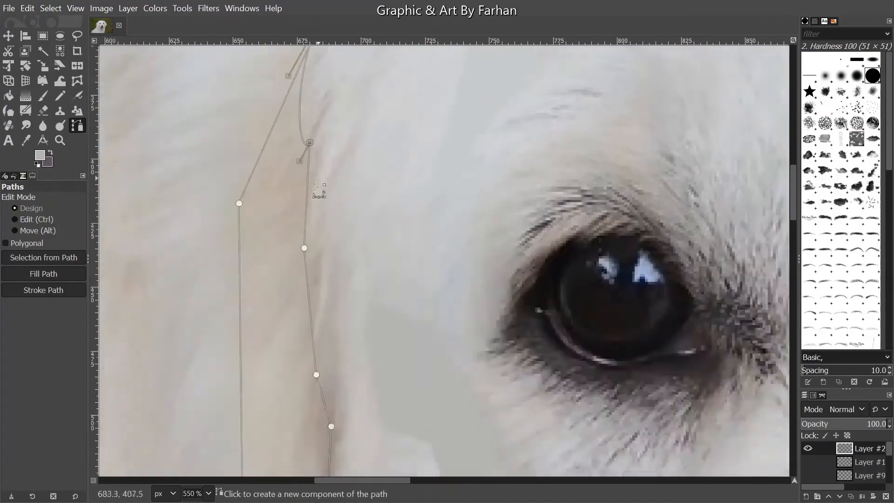
scroll(284, 140, "down", 3)
left_click(40, 155)
left_click(229, 81)
scroll(242, 109, "up", 3)
scroll(309, 118, "up", 1)
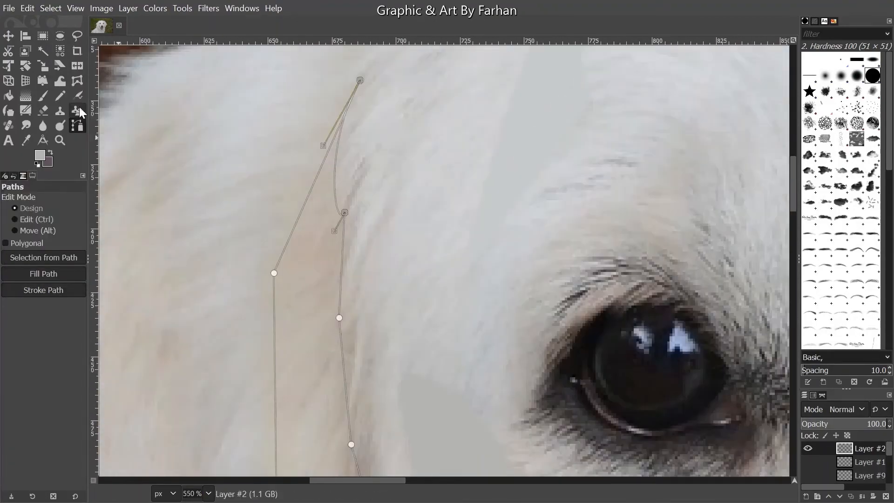
left_click_drag(311, 188, 303, 187)
scroll(303, 187, "down", 3)
scroll(318, 209, "up", 3)
left_click_drag(236, 231, 248, 163)
scroll(303, 260, "down", 4)
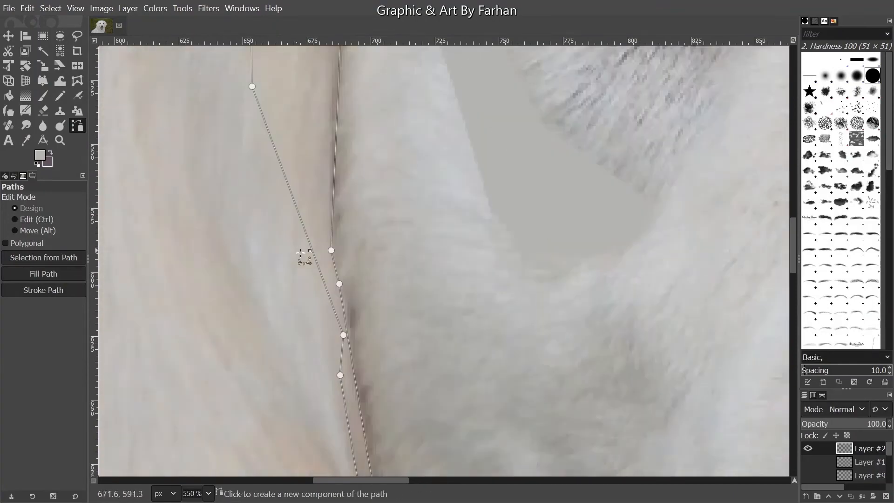
scroll(353, 278, "up", 3)
scroll(353, 278, "down", 2)
Set the foreground colour to tan b8ac9e and fill the left inner-ear strip path with it
left_click(40, 155)
left_click(218, 244)
left_click(161, 274)
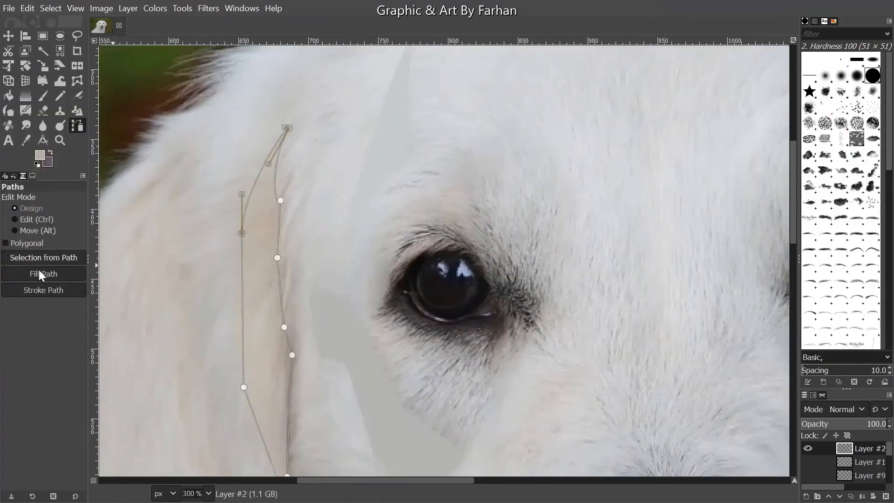
left_click(43, 290)
left_click(122, 391)
left_click(43, 274)
left_click(112, 326)
scroll(267, 251, "down", 5)
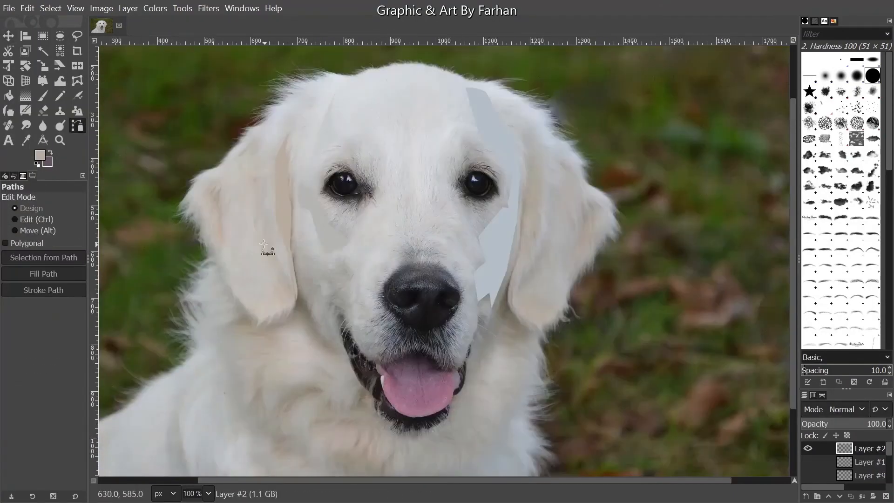
Start a larger path on the left ear, placing anchors from its upper part down the middle to the lower inner edge
scroll(197, 207, "up", 5)
left_click(195, 208)
left_click(297, 105)
left_click(299, 227)
scroll(299, 227, "down", 3)
left_click(301, 250)
scroll(301, 249, "down", 3)
left_click(344, 246)
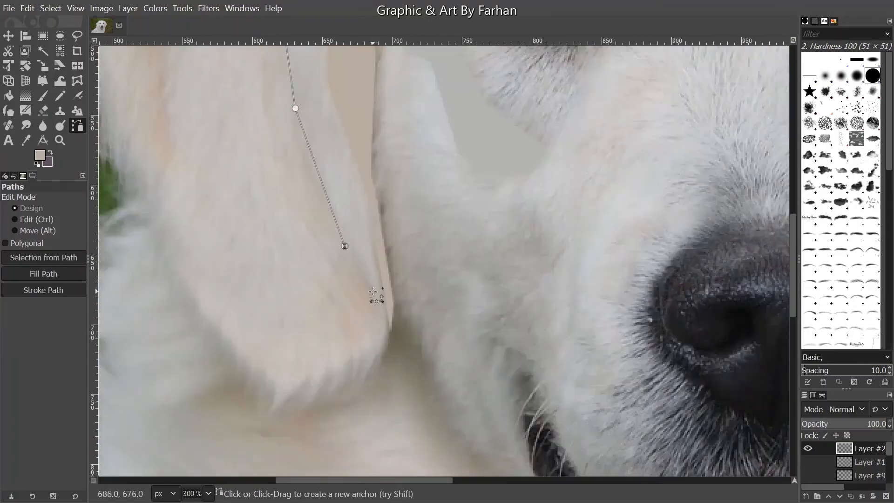
left_click(372, 291)
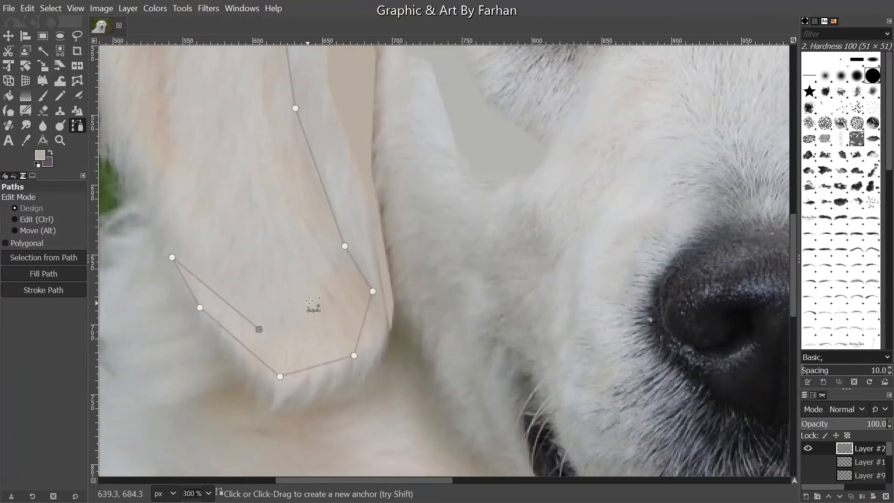
Continue the large left-ear path around the ear's lower end and back up in a zigzag, then close it near the top
scroll(252, 316, "up", 5)
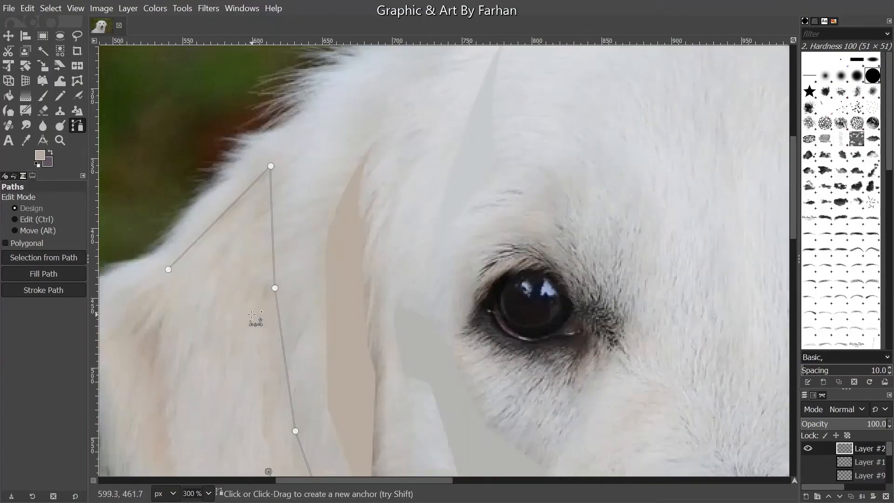
left_click(214, 265)
left_click(182, 271)
left_click(168, 269, "ctrl")
Curve the large left-ear path's upper notch and the segment around the ear's lower inner corner
scroll(188, 264, "up", 2)
left_click_drag(231, 197, 224, 190)
left_click_drag(214, 271, 227, 247)
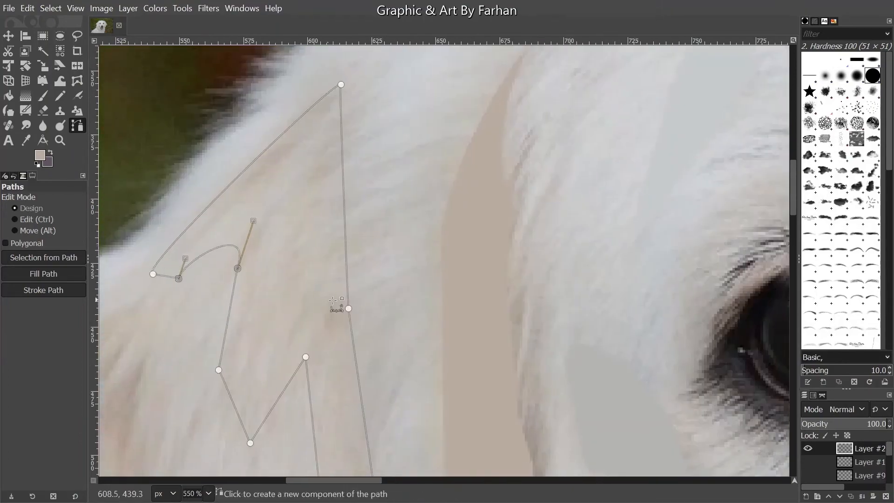
left_click_drag(330, 303, 303, 311)
left_click_drag(317, 230, 300, 287)
scroll(353, 306, "down", 10)
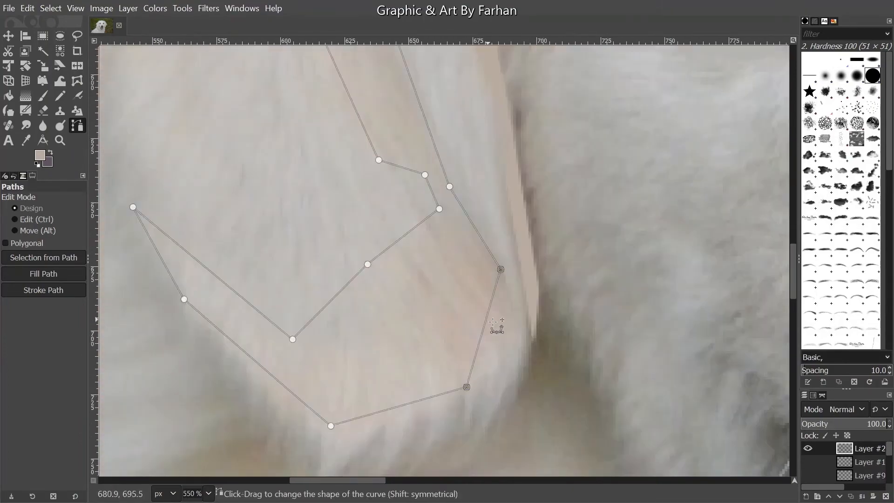
left_click_drag(495, 319, 499, 375)
scroll(281, 277, "down", 3)
left_click_drag(289, 279, 313, 312)
Set the foreground colour to light beige c2baaf and fill the large left-ear path
left_click(41, 156)
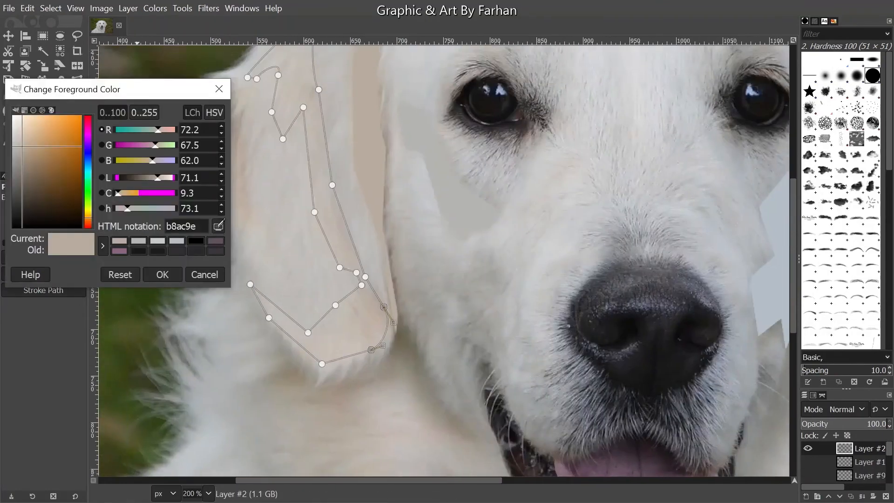
left_click(61, 223)
key("Return")
left_click(54, 273)
key("Escape")
Outline the darker patch on the left ear's outer side with a closed path that has jagged points at the top
scroll(233, 173, "up", 2)
scroll(233, 173, "up", 2)
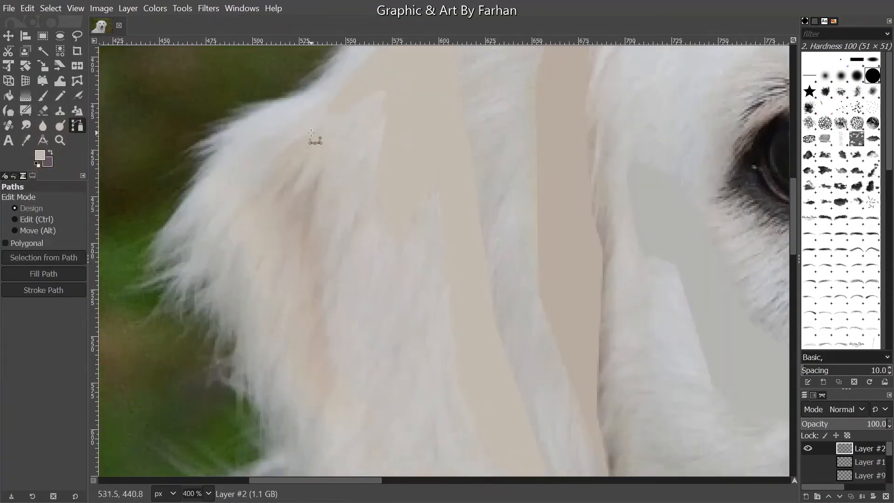
left_click(311, 133)
left_click(256, 193)
left_click(221, 217)
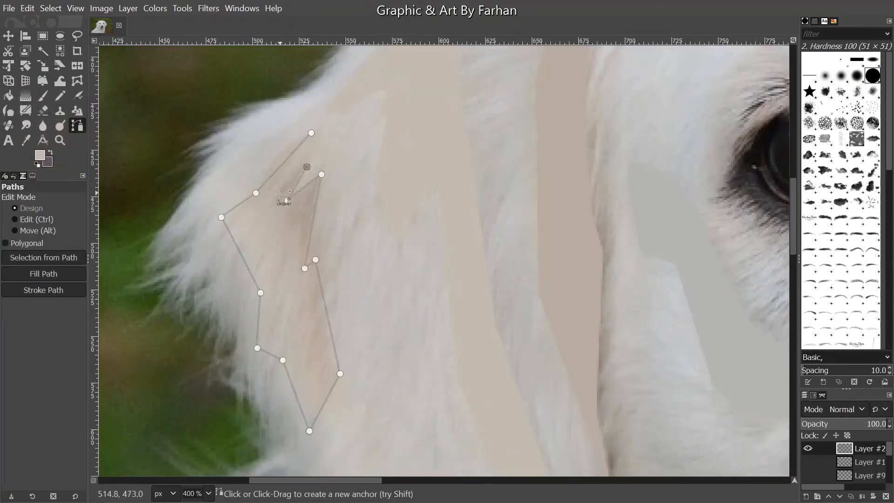
left_click_drag(286, 160, 283, 168)
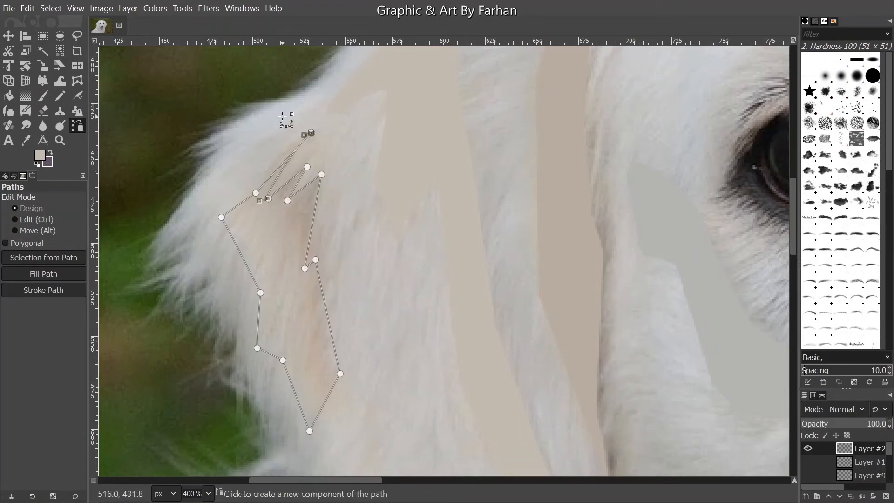
Reactivate the outer-ear patch path for editing and select the anchor at its upper tip
scroll(285, 120, "up", 6)
key("z")
left_click(821, 395)
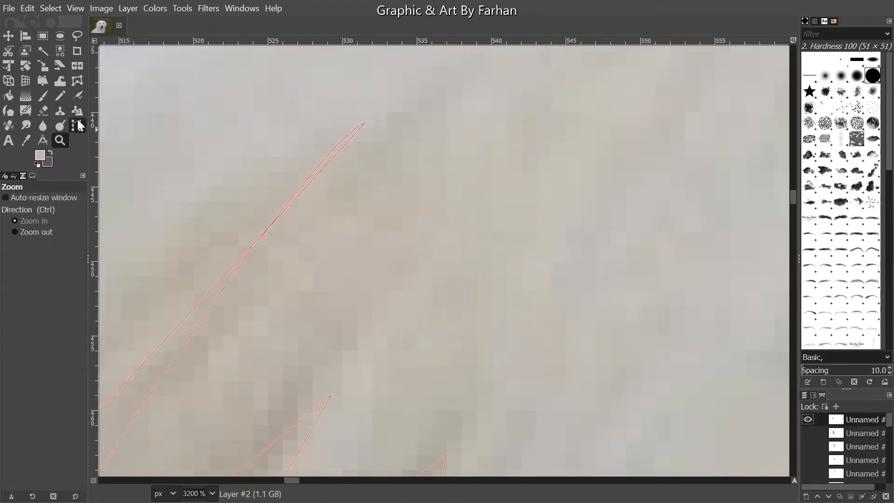
left_click(77, 126)
left_click(284, 201)
key("ctrl+z")
left_click(286, 202)
left_click(804, 395)
left_click(366, 124)
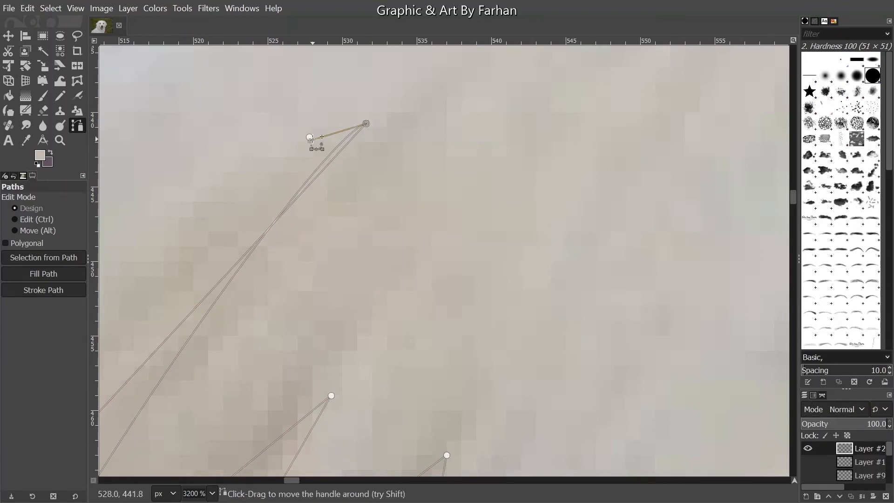
Curve the inner and lower outer segments of the left outer-ear patch path
scroll(349, 139, "down", 8)
left_click_drag(374, 247, 366, 249)
left_click_drag(314, 315, 317, 314)
Choose a slightly darker beige foreground colour and fill the left outer-ear patch path
left_click(40, 155)
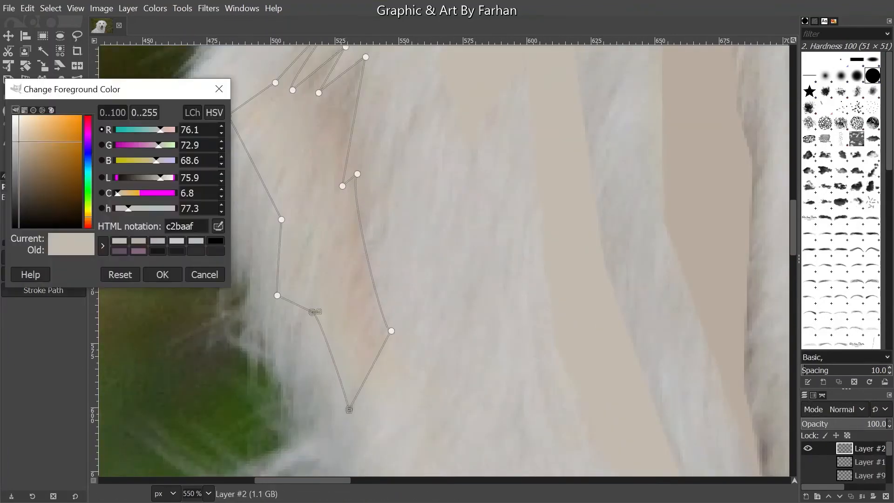
left_click(20, 145)
left_click(161, 275)
left_click(43, 273)
left_click(119, 338)
key("Escape")
Start a path on the right ear's inner strip, placing anchors across its top and down its outer side
scroll(407, 251, "down", 6)
scroll(419, 172, "up", 4)
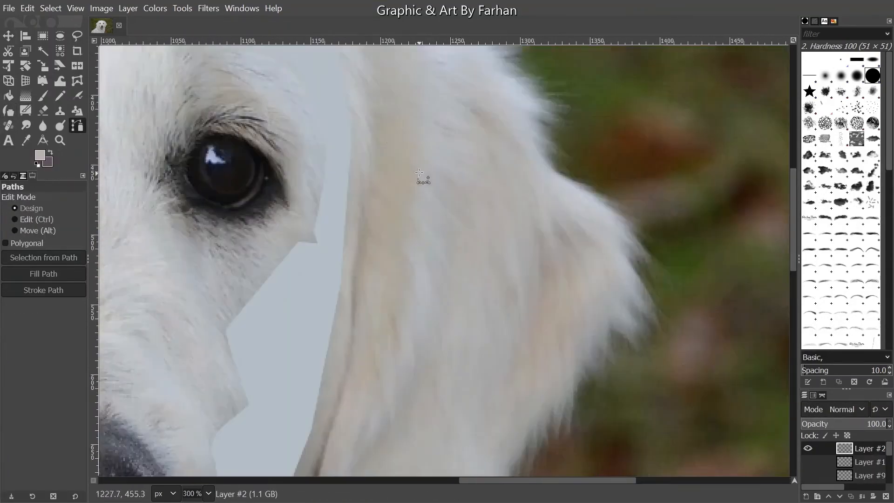
scroll(419, 173, "up", 1)
left_click(373, 223)
left_click(409, 234)
left_click(401, 393)
scroll(395, 378, "down", 2)
left_click(389, 239)
left_click(363, 305)
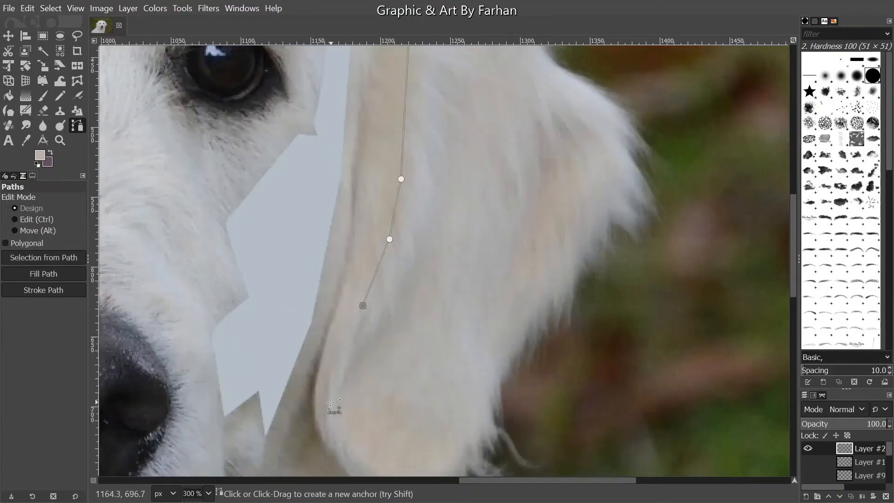
Continue the right inner-ear strip path back up along the cheek edge and close it at the top
left_click(314, 361)
left_click(346, 279)
left_click(357, 168)
scroll(362, 143, "up", 1)
left_click(376, 163)
left_click(372, 122, "ctrl")
Curve the right inner-ear strip path's cheek-side segments down to its lower end
scroll(375, 252, "up", 2)
left_click_drag(362, 194, 347, 211)
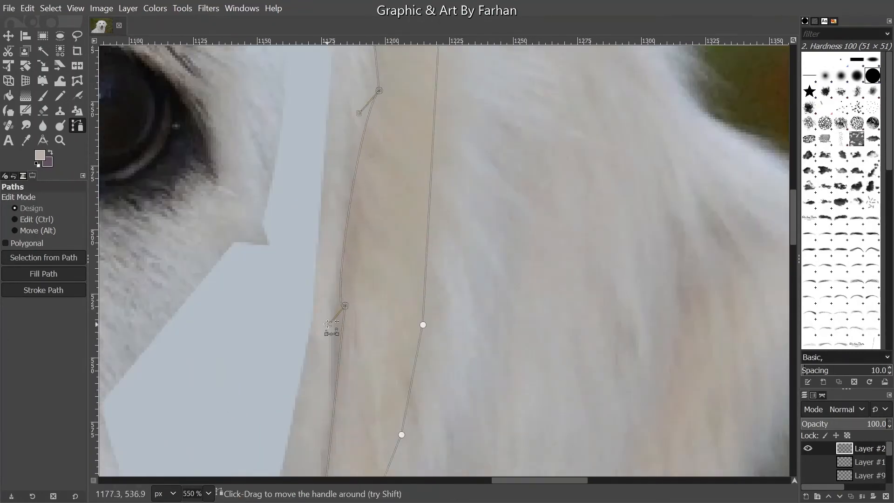
scroll(328, 324, "down", 3)
left_click_drag(266, 336, 271, 348)
scroll(271, 348, "down", 2)
left_click_drag(277, 181, 259, 199)
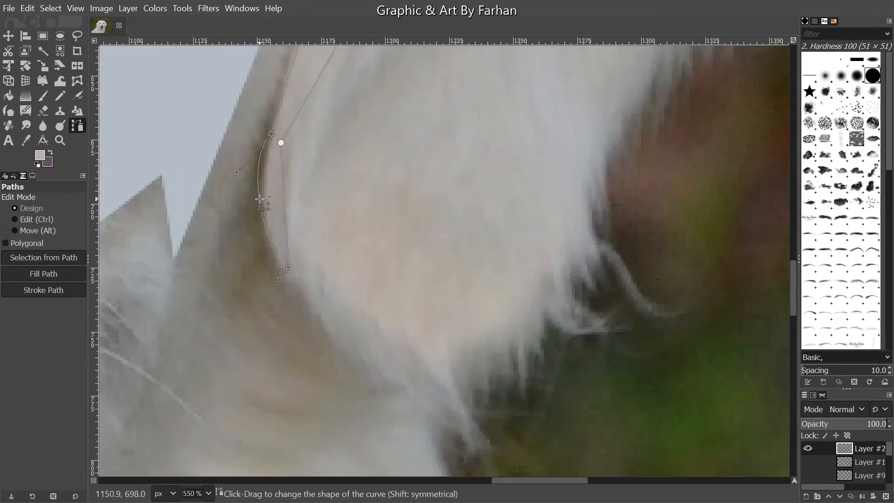
Bring back the right inner-ear strip path for editing and fill it with the greyish tan foreground colour
scroll(230, 309, "down", 1)
scroll(391, 205, "down", 1)
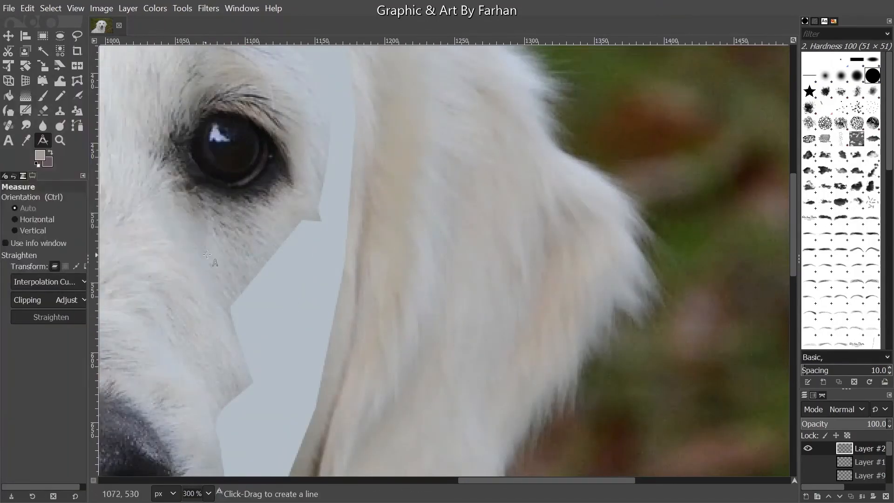
left_click(844, 409)
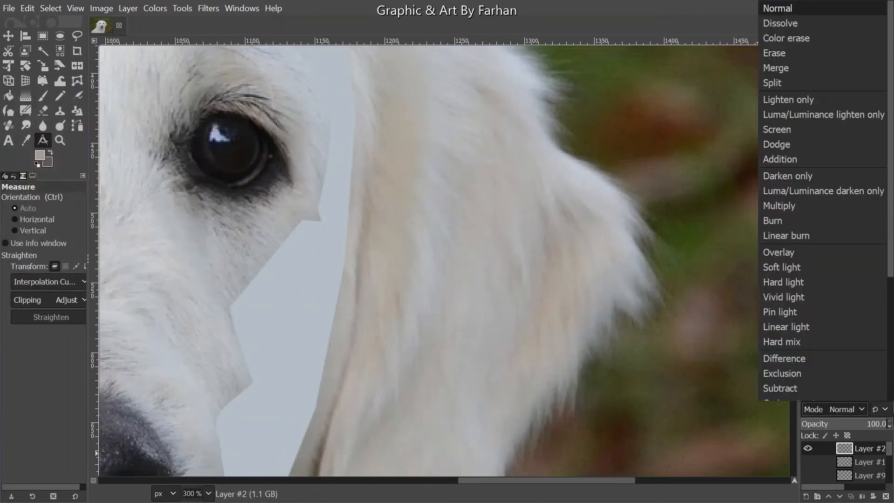
left_click(845, 409)
left_click(821, 395)
left_click(77, 126)
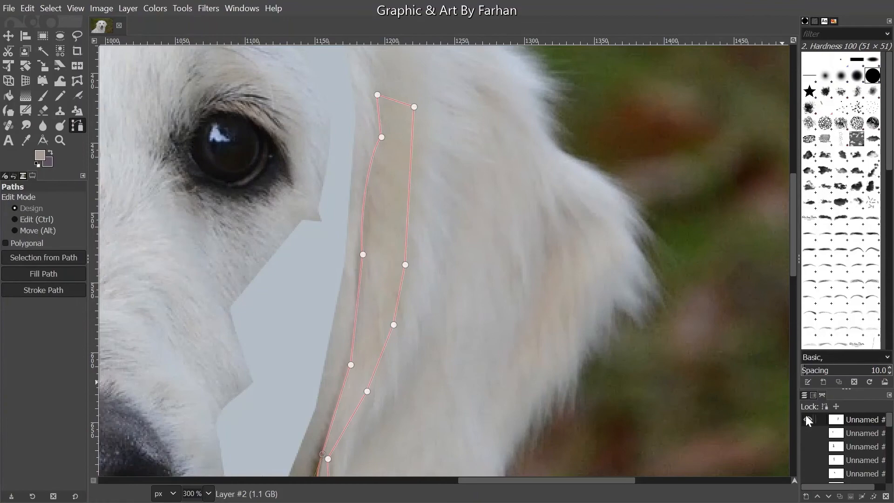
left_click(50, 272)
key("Return")
key("m")
left_click(77, 125)
Outline the lower end of the right ear with a closed path tapering upward to a point
scroll(521, 244, "down", 3)
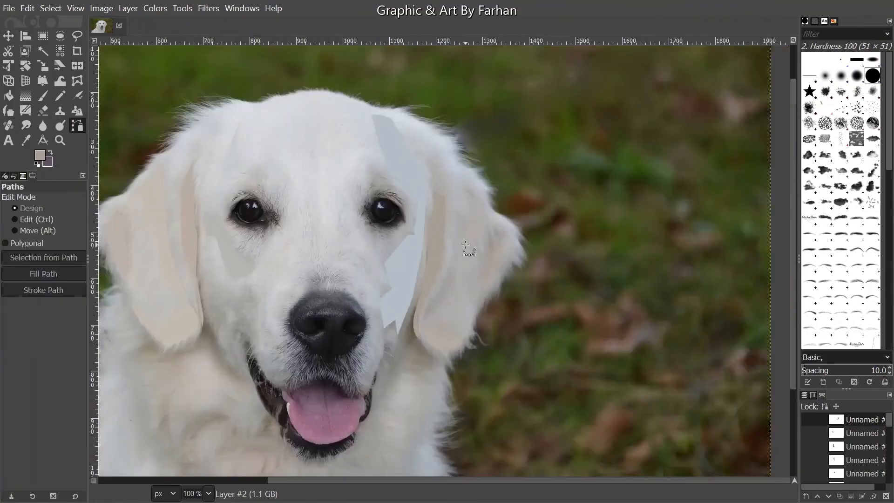
scroll(490, 261, "up", 3)
scroll(421, 196, "down", 2)
left_click(411, 204)
left_click(338, 313)
left_click(331, 368)
left_click(405, 421)
left_click(461, 366)
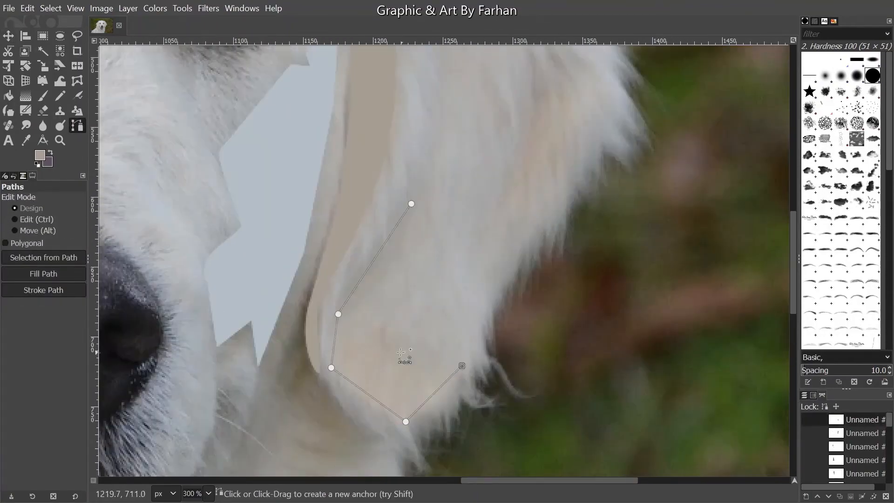
left_click(357, 328)
left_click(411, 203, "ctrl")
Curve the inner and lower outer segments of the right ear's lower patch path
scroll(371, 302, "up", 2)
left_click_drag(377, 276, 376, 316)
scroll(401, 326, "down", 2)
scroll(504, 402, "down", 2)
left_click_drag(488, 329, 504, 339)
Choose a greyish tan foreground colour, finish curving the right ear's lower patch path, and fill the path with that solid colour
left_click(40, 157)
left_click(20, 151)
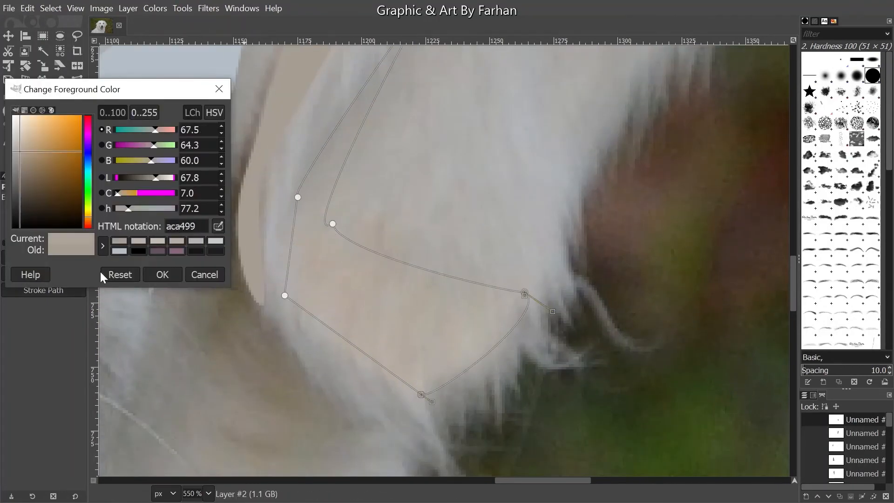
left_click(162, 275)
left_click_drag(292, 240, 285, 240)
scroll(316, 178, "up", 4)
left_click_drag(191, 244, 263, 152)
left_click(44, 273)
left_click(111, 328)
key("m")
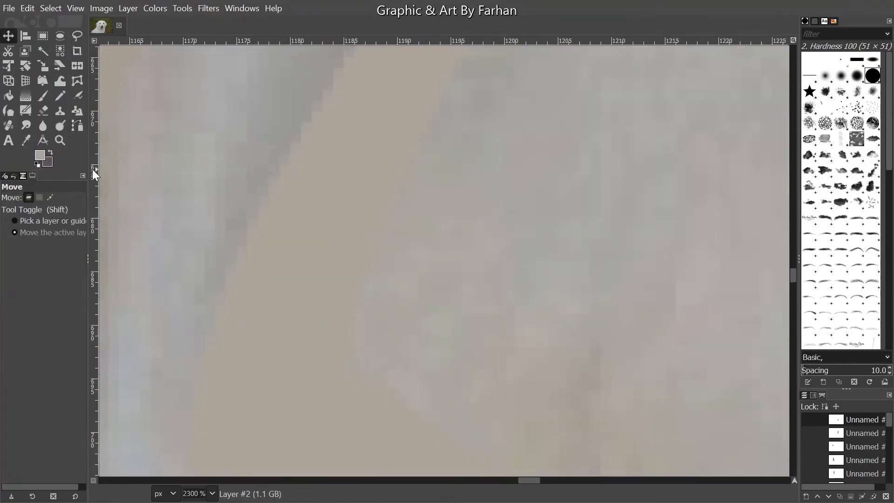
Outline a narrow triangular patch on the outer part of the right ear and curve its two long sides
left_click(78, 125)
scroll(420, 339, "down", 6)
scroll(420, 338, "up", 3)
left_click(465, 219)
left_click(429, 375)
left_click(527, 232)
scroll(496, 217, "up", 1)
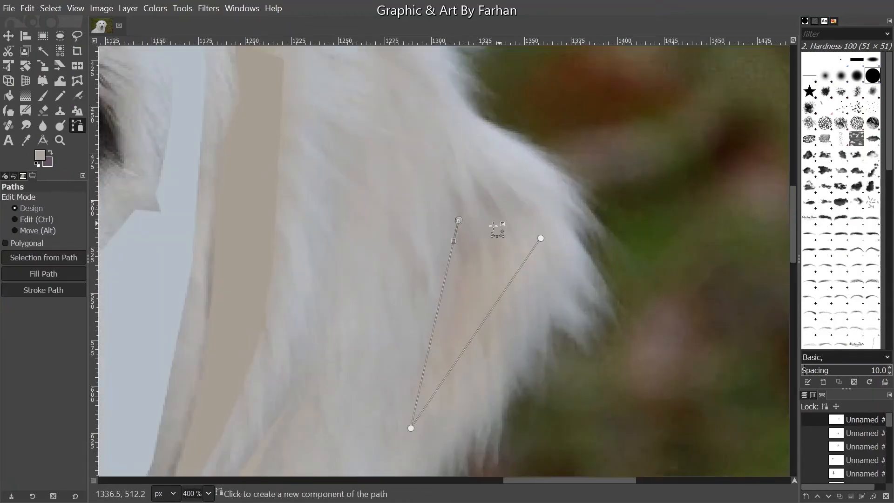
left_click(458, 221, "ctrl")
scroll(458, 221, "down", 2)
left_click_drag(458, 233, 472, 237)
left_click_drag(415, 232, 435, 230)
Choose a new foreground colour and fill the triangular patch on the outer right ear with it
left_click(47, 162)
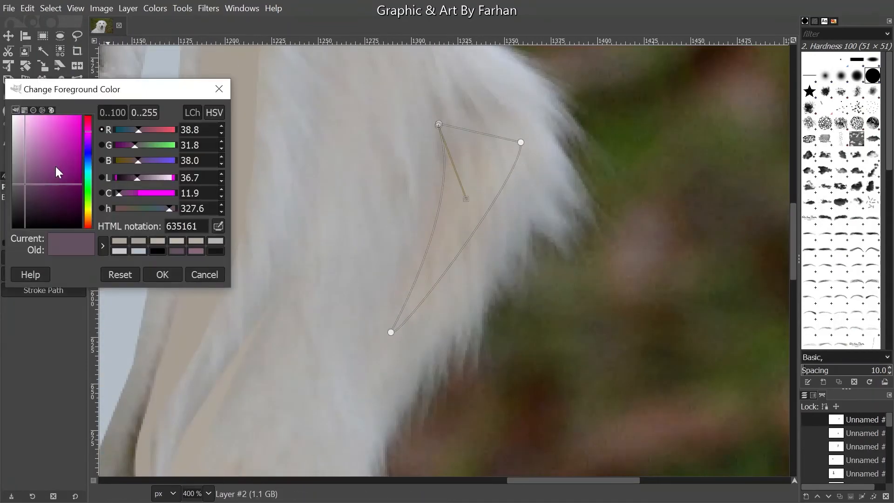
left_click(56, 169)
left_click(162, 274)
left_click(43, 274)
left_click(109, 326)
key("m")
Start a neck-shading path around the tip of the left ear and down the left side of the neck
left_click(78, 125)
scroll(567, 225, "down", 5)
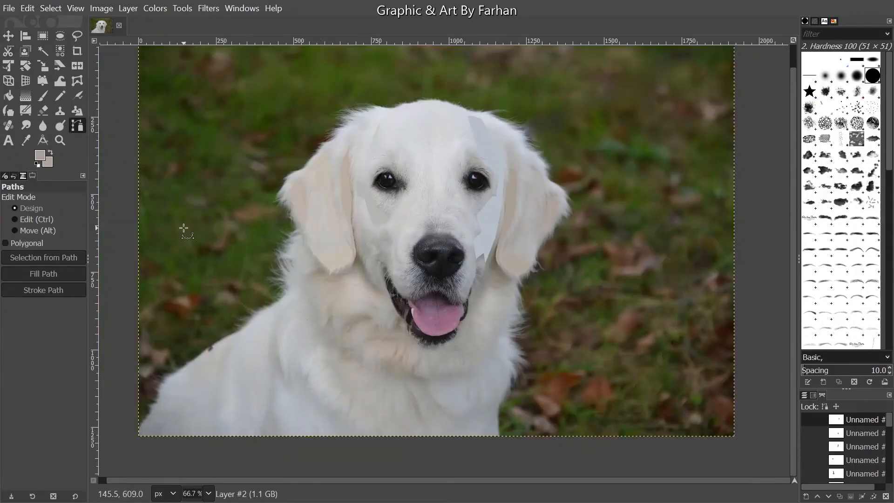
scroll(296, 222, "up", 2)
scroll(296, 211, "up", 2)
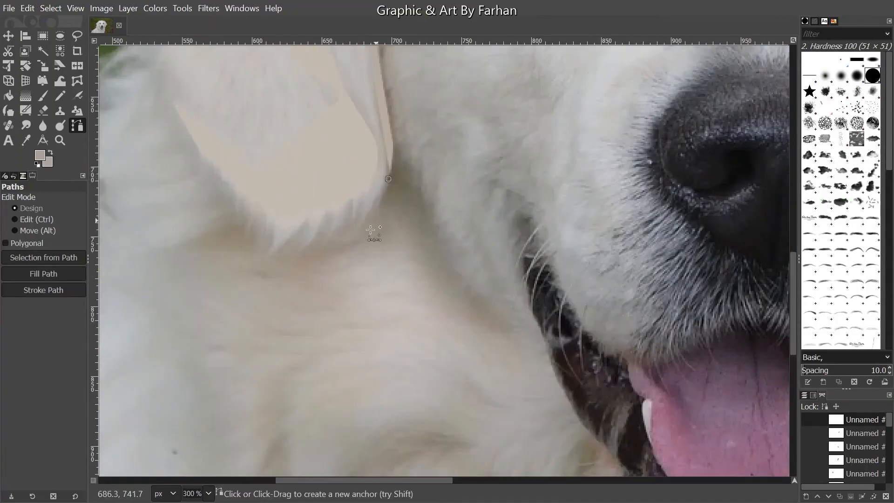
left_click(224, 360)
left_click(245, 384)
left_click_drag(245, 384, 237, 203)
left_click(242, 313)
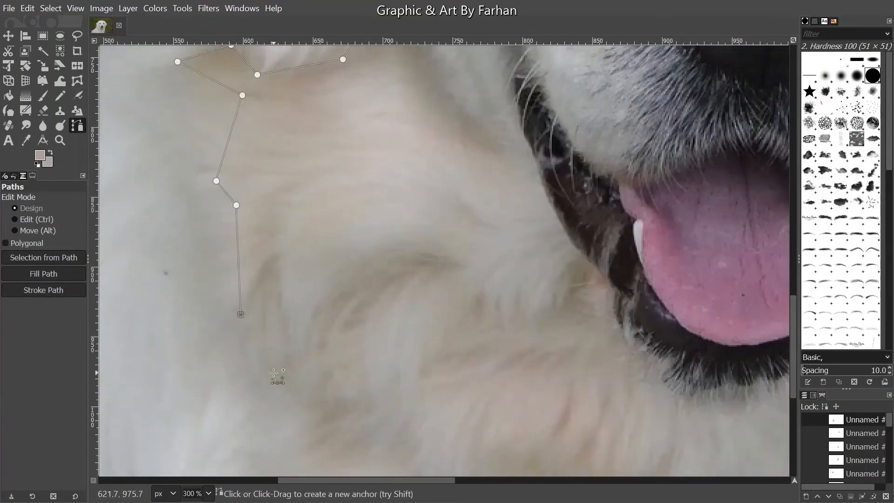
Extend the neck-shading path across the upper chest and up the right side of the neck toward the right ear
left_click(275, 370)
left_click(350, 405)
left_click_drag(351, 406, 277, 227)
left_click(419, 313)
left_click(559, 196)
left_click(589, 66)
left_click_drag(590, 66, 555, 310)
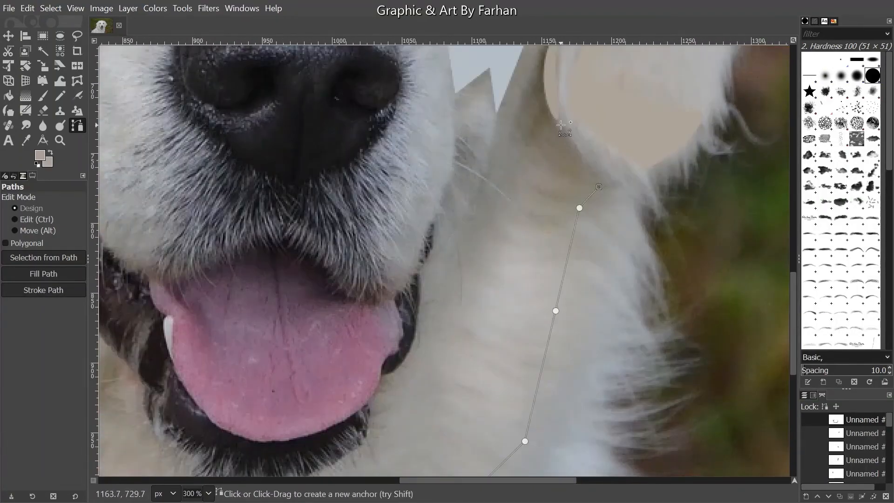
Continue the neck-shading path below the right ear, down beside the right cheek and along the chin under the mouth
left_click(498, 237)
left_click(448, 331)
left_click(403, 444)
left_click_drag(403, 444, 460, 327)
left_click(349, 353)
left_click(334, 363)
left_click(316, 359)
left_click_drag(290, 375, 440, 391)
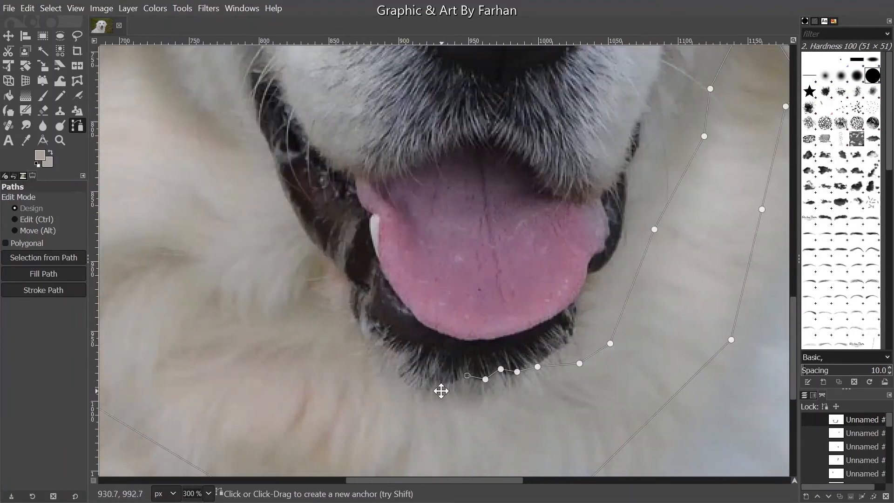
Run the neck-shading path up the left edge of the mouth and close it at the left ear's lower corner
left_click(343, 273)
left_click_drag(344, 274, 374, 333)
left_click(300, 208)
left_click_drag(300, 208, 402, 341)
left_click(312, 266)
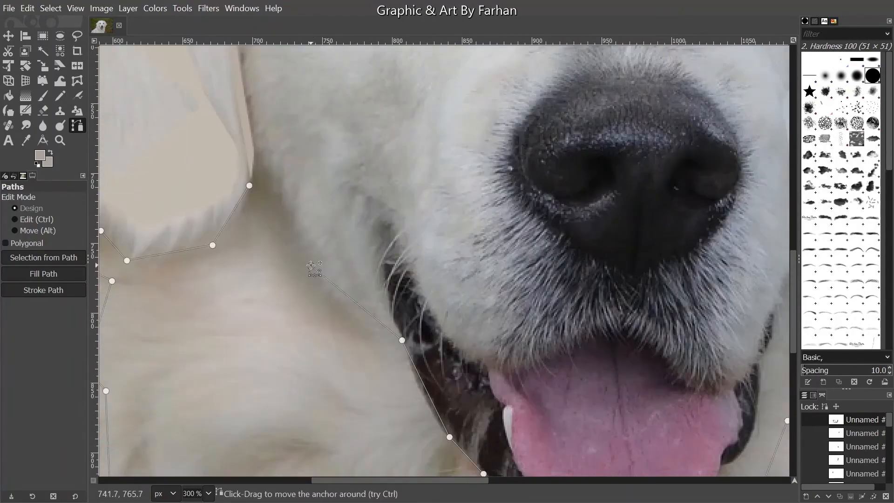
left_click(273, 189)
left_click(250, 186, "ctrl")
Curve the neck-shading path's segments around the left ear tip and lower chest, and fill it with the tan foreground colour
scroll(346, 193, "up", 2)
left_click_drag(138, 220, 367, 233)
left_click_drag(276, 295, 333, 282)
left_click_drag(185, 269, 439, 280)
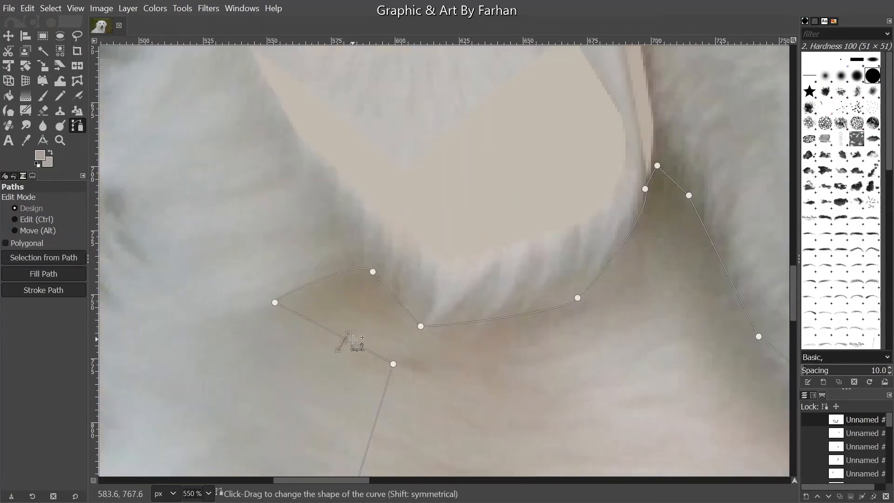
scroll(371, 250, "down", 2)
left_click_drag(734, 470, 263, 357)
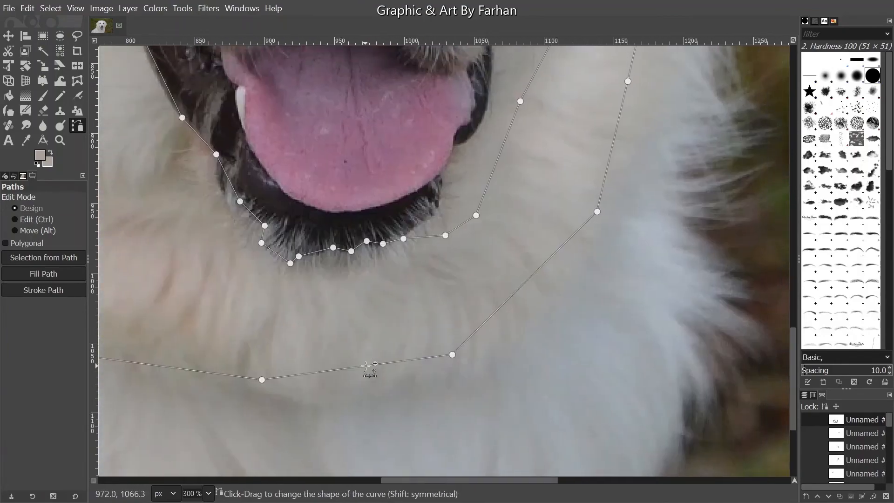
left_click_drag(256, 411, 351, 413)
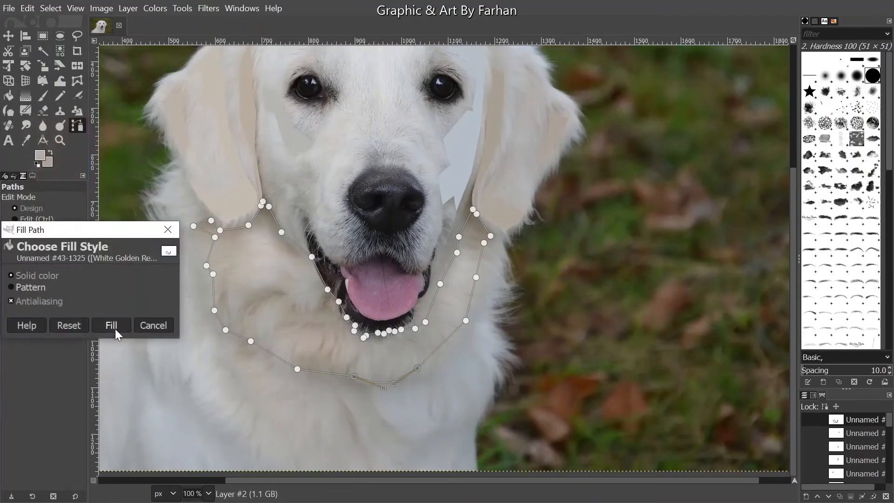
left_click(113, 323)
key("m")
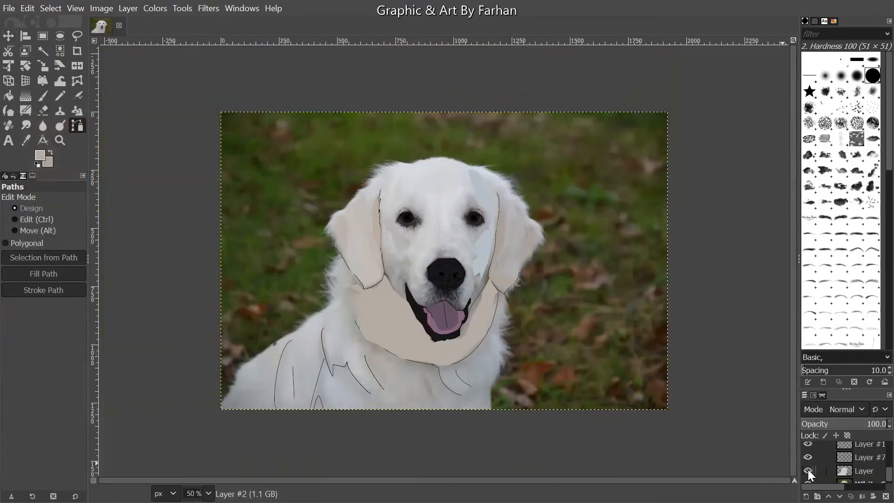
Show the base fur fill layer and erase the tan spill outside the left chest line with a size 8 eraser
left_click(808, 469)
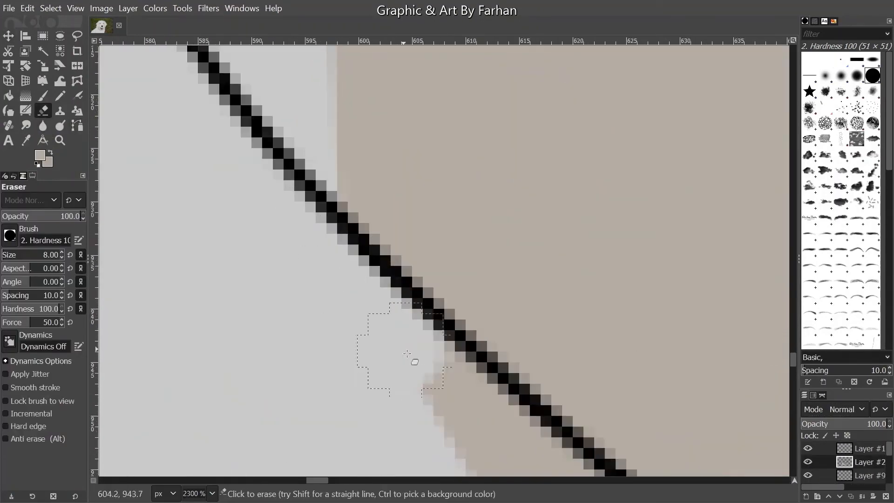
left_click_drag(407, 353, 116, 137)
mouse_move(149, 177)
left_mouse_down()
mouse_move(270, 300)
mouse_move(399, 405)
left_mouse_up()
mouse_move(373, 358)
left_mouse_down()
mouse_move(343, 321)
mouse_move(510, 419)
left_mouse_up()
left_click_drag(414, 277, 275, 95)
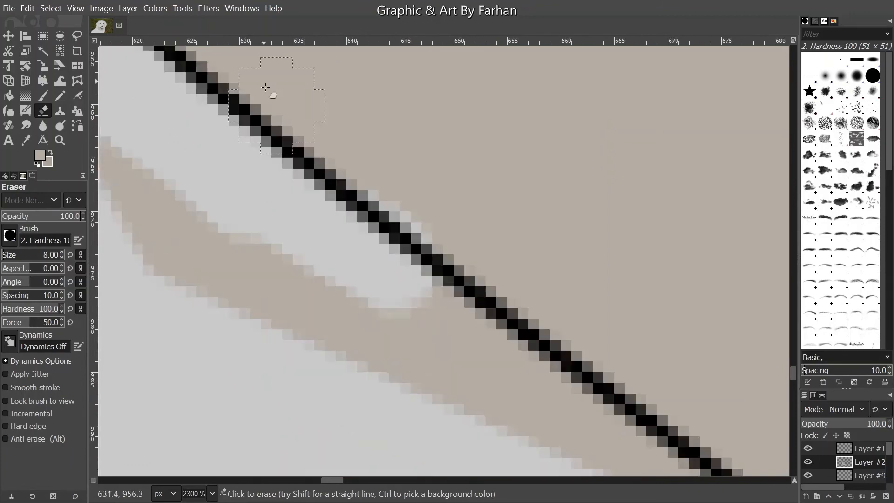
left_click_drag(373, 298, 587, 414)
left_click_drag(456, 289, 245, 118)
left_click_drag(649, 455, 585, 359)
left_click_drag(228, 135, 540, 268)
mouse_move(539, 359)
left_mouse_down()
mouse_move(431, 261)
mouse_move(158, 58)
left_mouse_up()
scroll(418, 359, "down", 5)
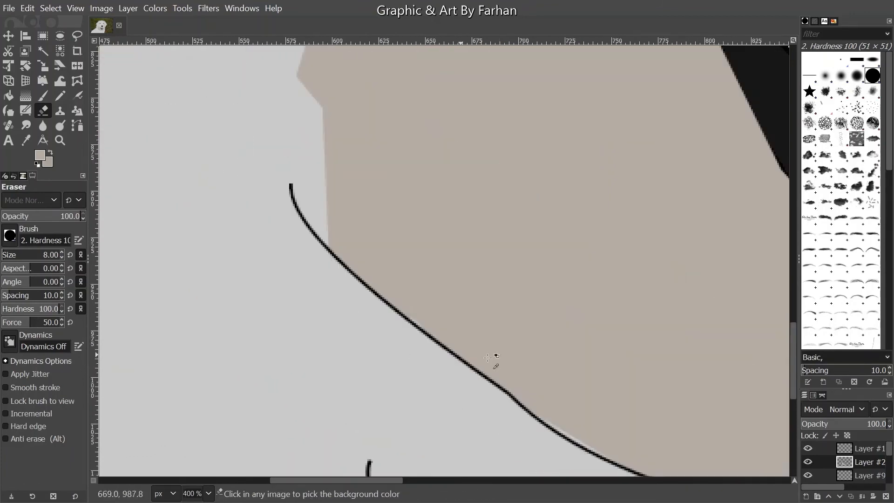
Sample the neck's tan and paint over the gaps inside the lower chest line with a size 8 brush
left_click(25, 140)
left_click(43, 95)
scroll(419, 325, "up", 3)
left_click_drag(651, 461, 326, 180)
left_click_drag(426, 238, 616, 351)
left_click_drag(745, 358, 253, 233)
left_click_drag(186, 284, 575, 358)
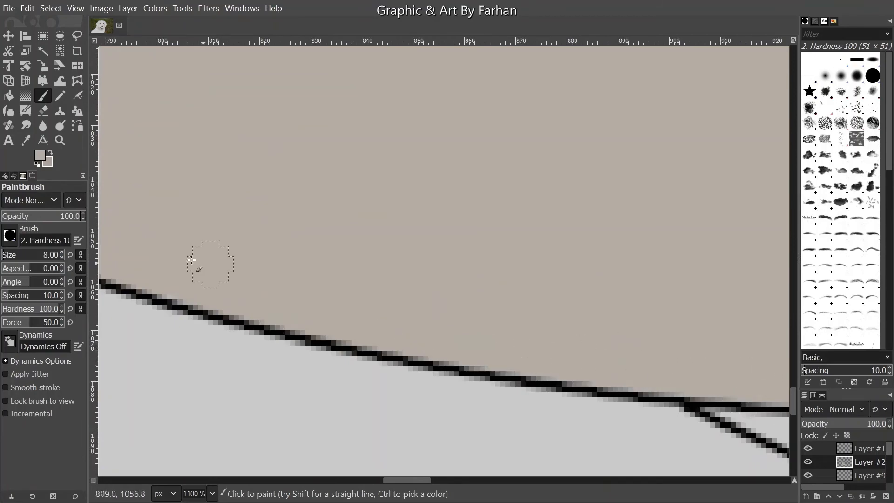
Erase the tan spill below the bottom curve of the chest line
key("shift+e")
left_click_drag(253, 229, 574, 253)
mouse_move(356, 310)
left_mouse_down()
mouse_move(456, 348)
mouse_move(647, 333)
mouse_move(596, 326)
left_mouse_up()
scroll(457, 348, "down", 5)
scroll(605, 372, "up", 4)
scroll(493, 345, "up", 1)
scroll(470, 354, "down", 7)
Paint the sampled tan on Layer #2 into the gap along the upper part of the right neck line
key("o")
left_click(43, 95)
scroll(579, 220, "up", 5)
left_click_drag(559, 159, 546, 252)
mouse_move(510, 199)
left_mouse_down()
mouse_move(573, 358)
mouse_move(562, 349)
left_mouse_up()
key("ctrl+z")
left_click(819, 463)
mouse_move(561, 349)
left_mouse_down()
mouse_move(567, 171)
mouse_move(538, 208)
mouse_move(562, 274)
left_mouse_up()
left_click_drag(554, 258, 554, 75)
mouse_move(556, 140)
left_mouse_down()
mouse_move(472, 351)
mouse_move(500, 163)
left_mouse_up()
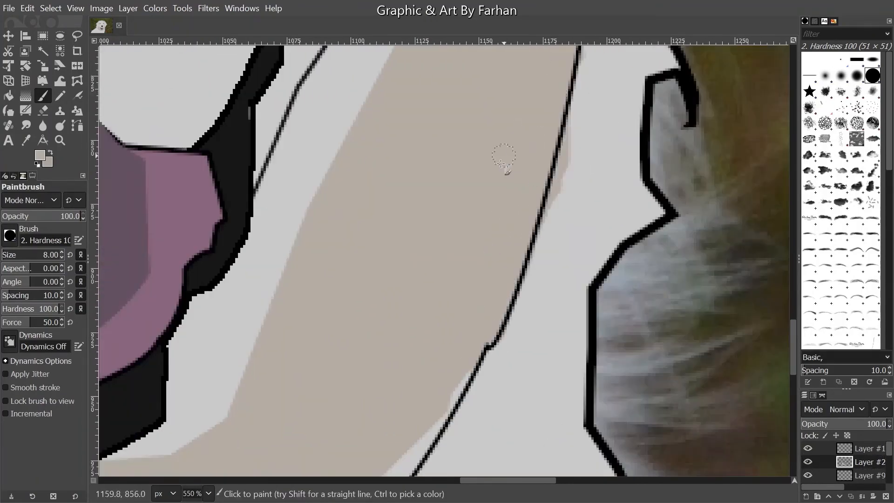
Paint tan into the remaining gap along the lower part of the right neck line
left_click_drag(464, 379, 546, 108)
mouse_move(546, 108)
left_mouse_down()
mouse_move(391, 307)
mouse_move(495, 248)
left_mouse_up()
mouse_move(485, 254)
left_mouse_down()
mouse_move(272, 380)
mouse_move(360, 341)
left_mouse_up()
left_click_drag(511, 194, 604, 94)
left_click_drag(604, 93, 458, 305)
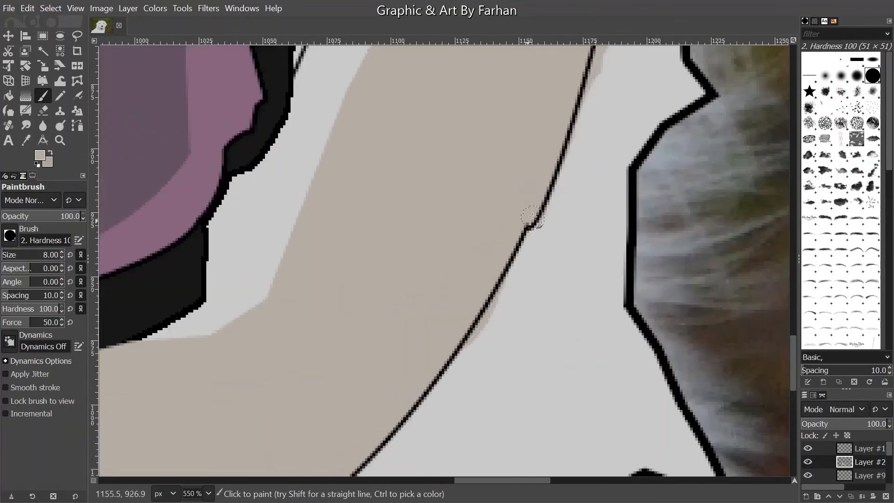
Erase the tan spill outside the right neck line around its small kink
key("shift+e")
scroll(484, 279, "up", 2)
left_click_drag(522, 291, 455, 428)
left_click_drag(597, 148, 437, 396)
left_click_drag(445, 405, 471, 369)
left_click_drag(507, 224, 527, 127)
left_click_drag(519, 149, 446, 402)
left_click_drag(474, 343, 526, 177)
key("ctrl+z")
left_click_drag(546, 106, 521, 284)
Erase the remaining tan spill along the lower stretch of the right neck line toward the chest
scroll(521, 284, "up", 1)
scroll(521, 284, "down", 3)
left_click_drag(466, 438, 491, 70)
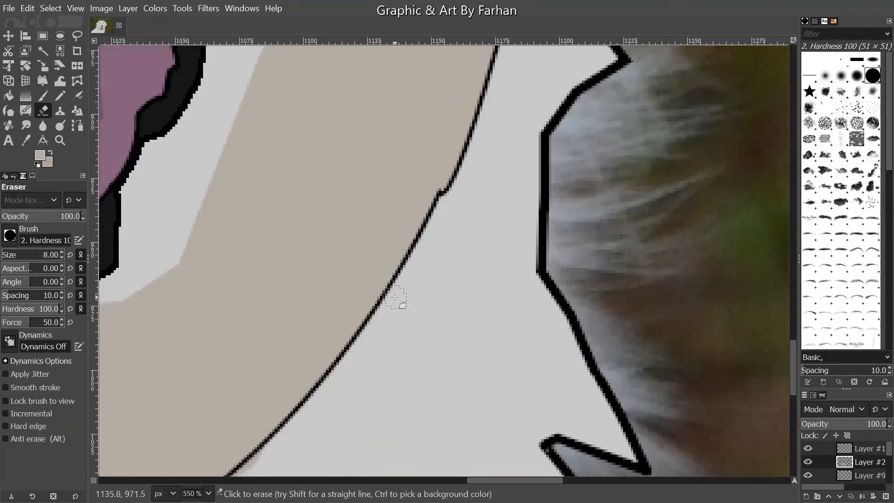
scroll(395, 297, "down", 1)
scroll(231, 465, "up", 4)
left_click_drag(409, 303, 479, 256)
scroll(603, 247, "down", 4)
left_click_drag(403, 345, 446, 336)
scroll(374, 375, "down", 4)
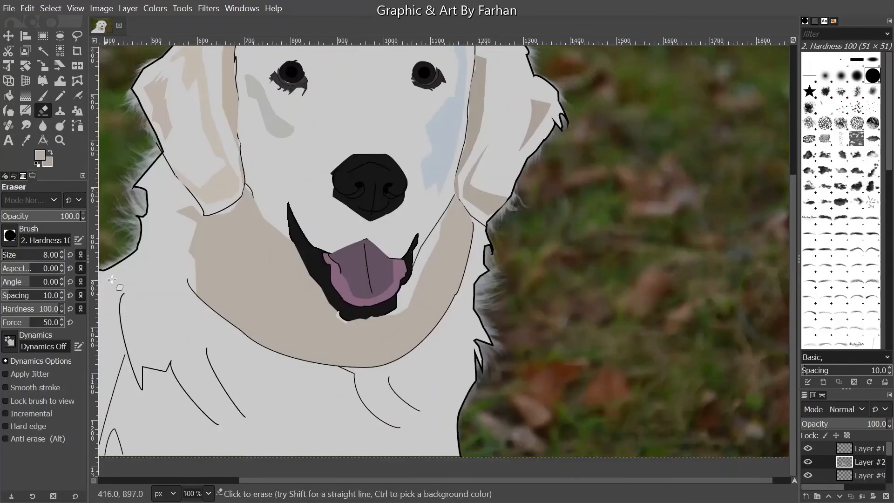
Paint tan into the gap beside the lower left edge of the mouth
scroll(343, 319, "up", 5)
key("p")
left_click_drag(317, 288, 361, 342)
scroll(374, 355, "down", 4)
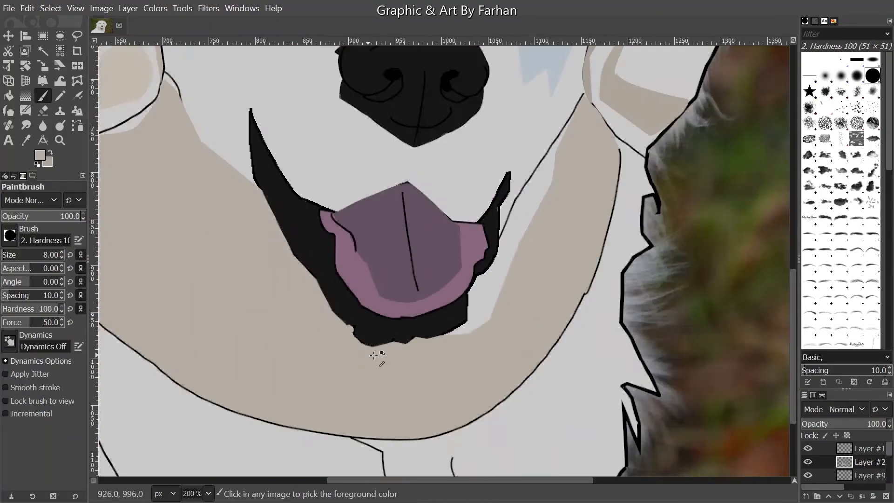
scroll(374, 355, "down", 3)
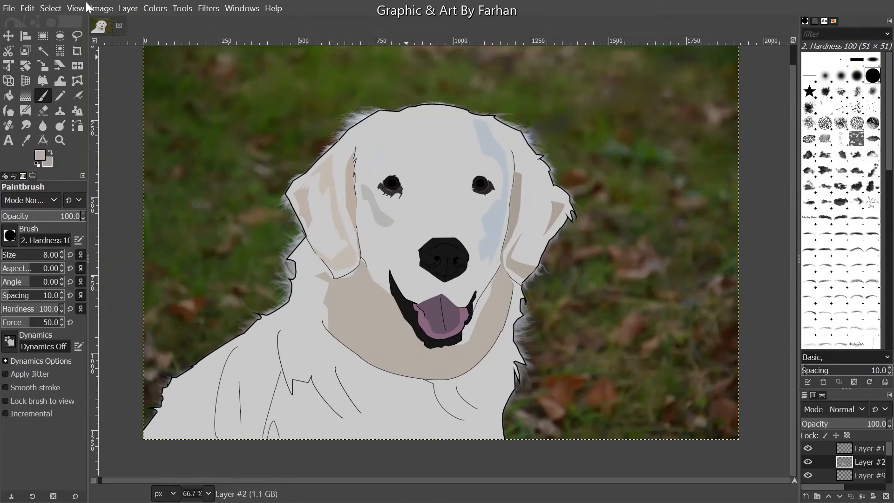
Apply a Gaussian Blur to the shading on Layer #2 with Size X and Size Y of 17.83
left_click(216, 11)
left_click(216, 10)
left_click(213, 10)
mouse_move(256, 80)
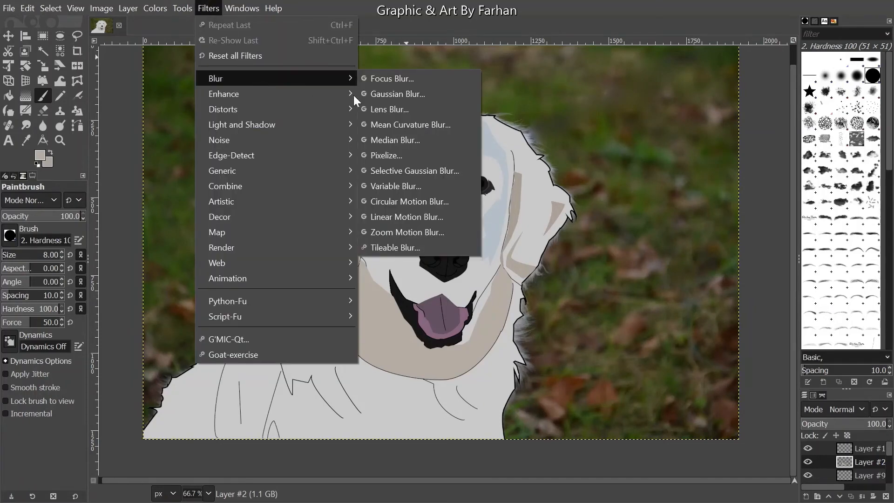
left_click(391, 94)
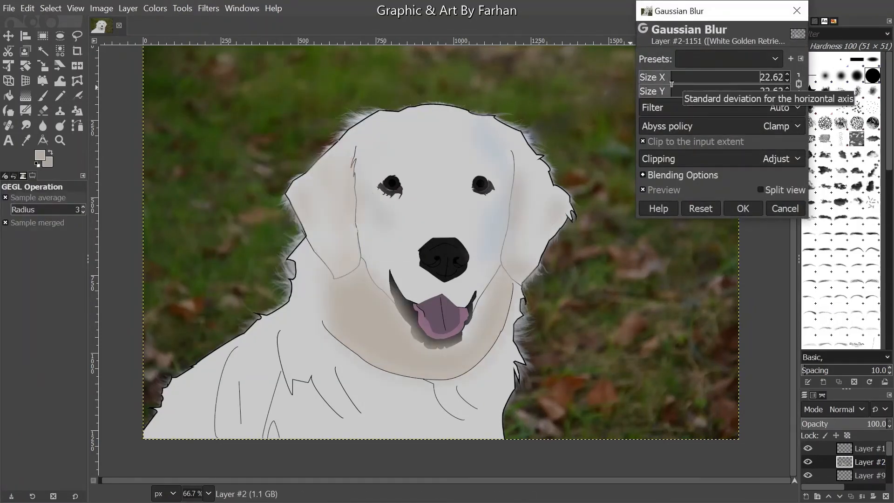
left_click_drag(674, 85, 658, 81)
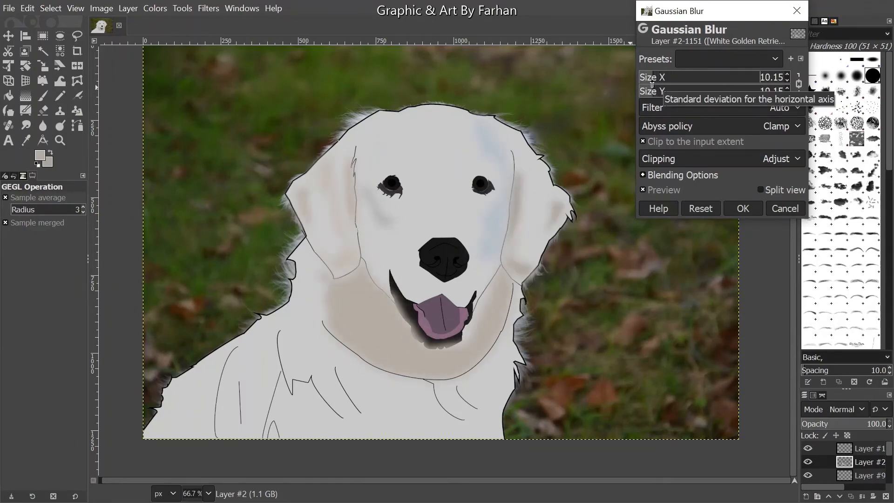
left_click(651, 84)
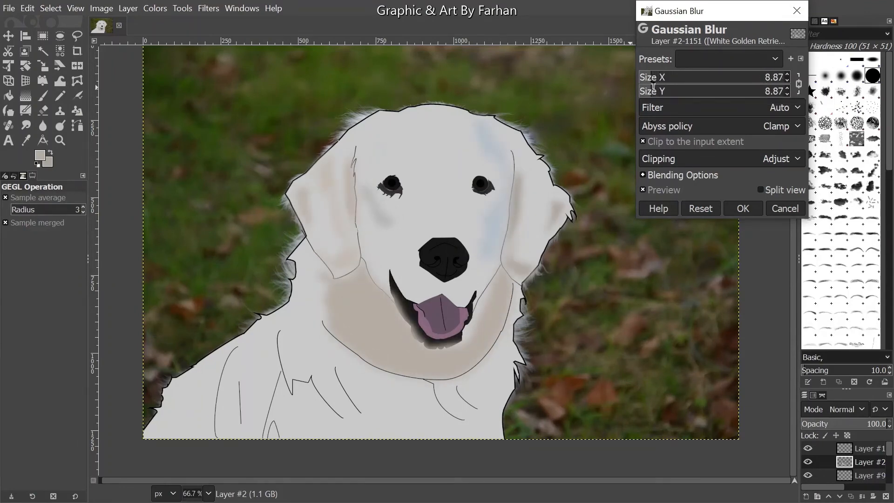
left_click_drag(653, 85, 685, 85)
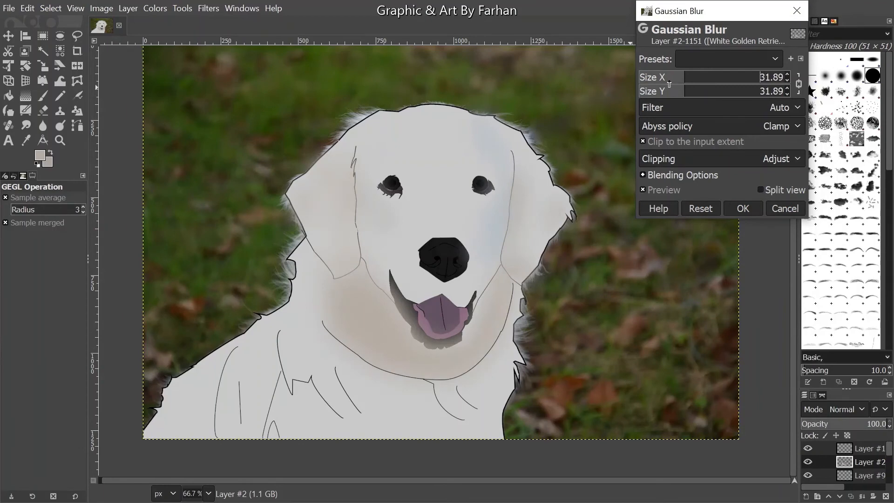
left_click(662, 84)
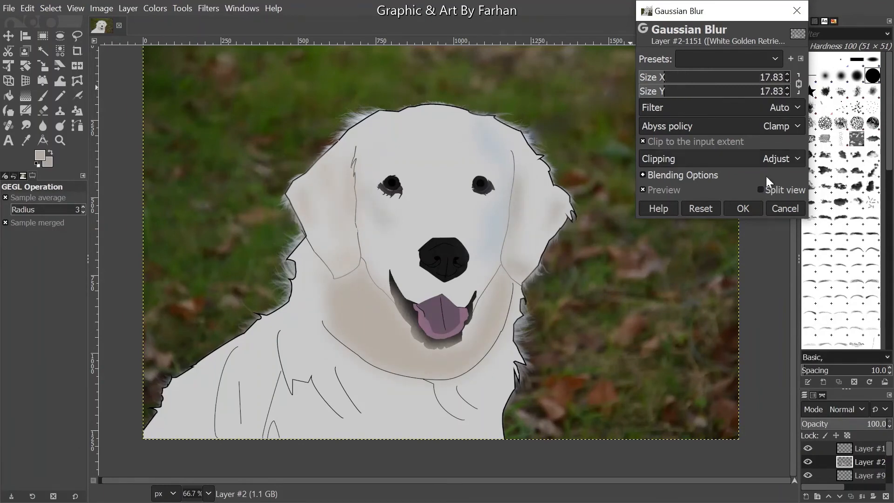
left_click(744, 208)
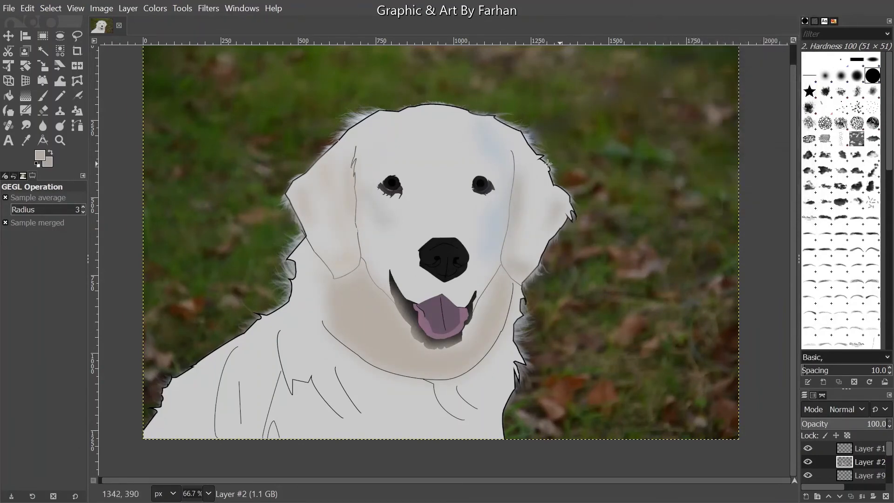
Check the blurred shading on the face and make Layer #11 the active layer
scroll(455, 208, "up", 3)
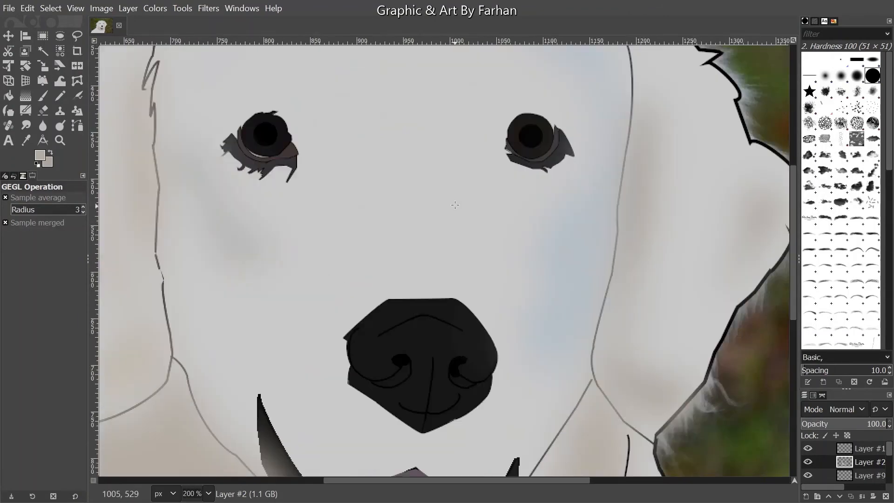
scroll(436, 216, "down", 1)
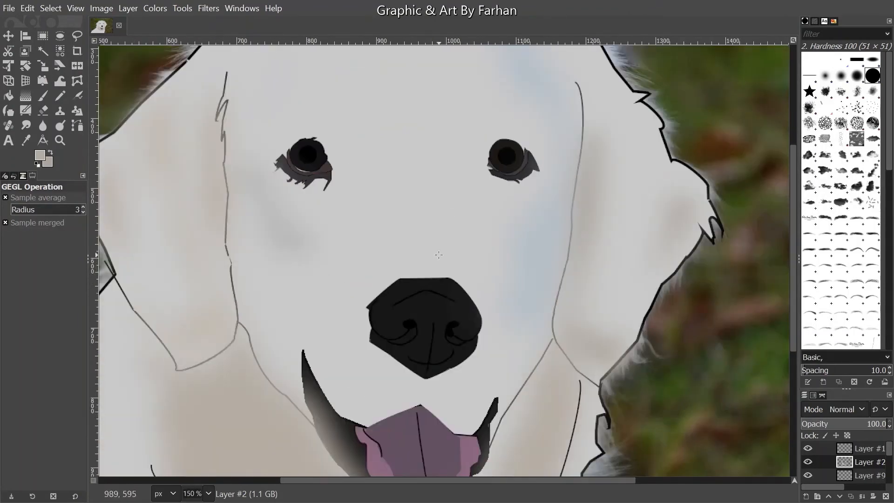
left_click_drag(439, 255, 448, 215)
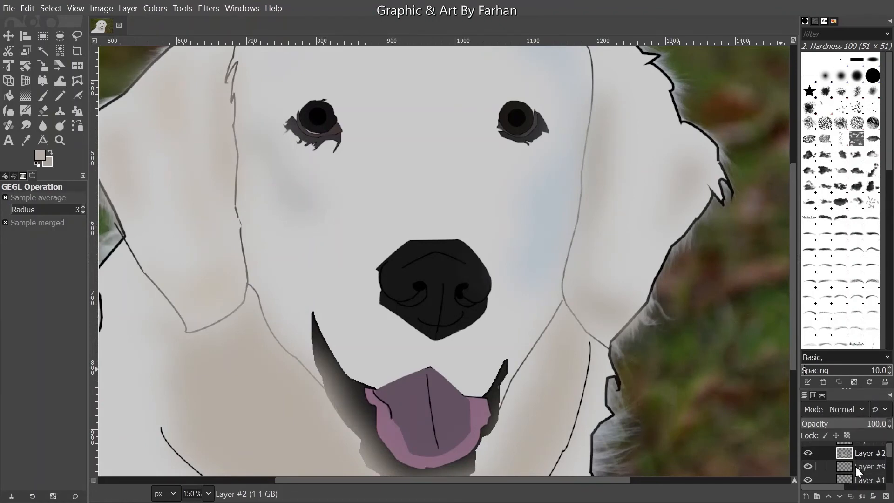
scroll(855, 466, "down", 2)
left_click(850, 467)
scroll(848, 467, "up", 3)
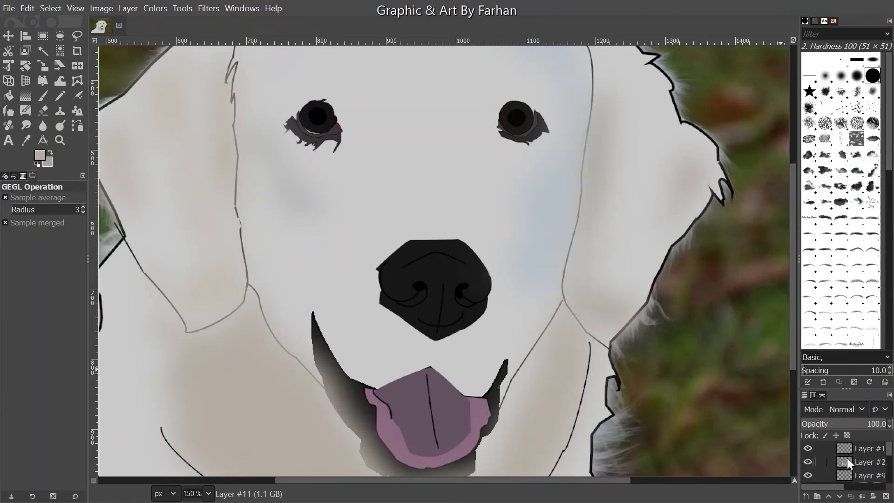
Add a new transparent layer and hide the base colour and shading layers to reveal the photo underneath
left_click(806, 497)
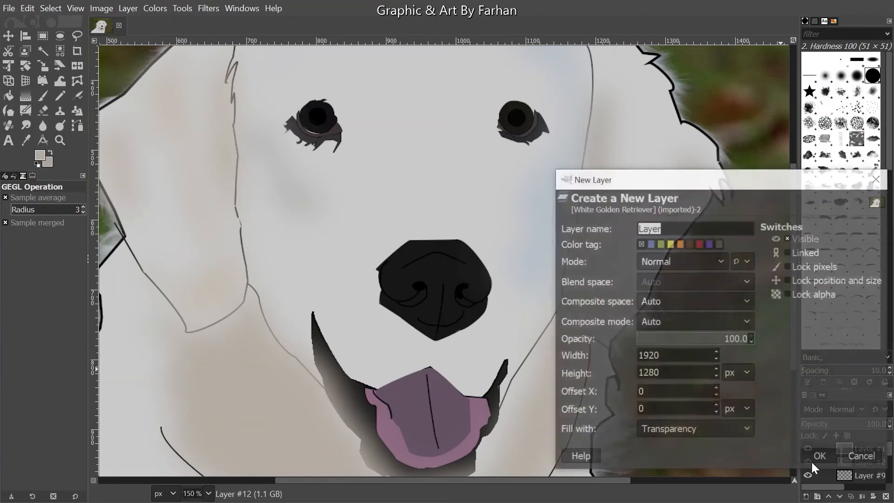
left_click(812, 459)
left_click(76, 130)
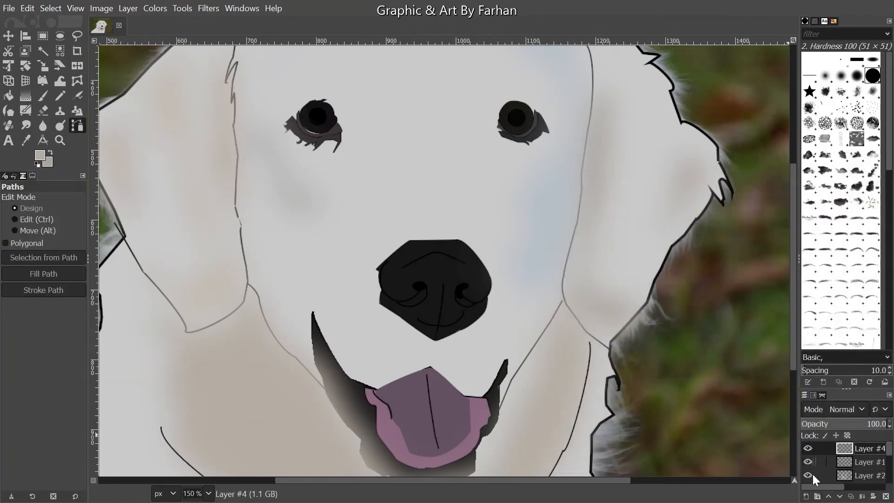
scroll(815, 466, "down", 3)
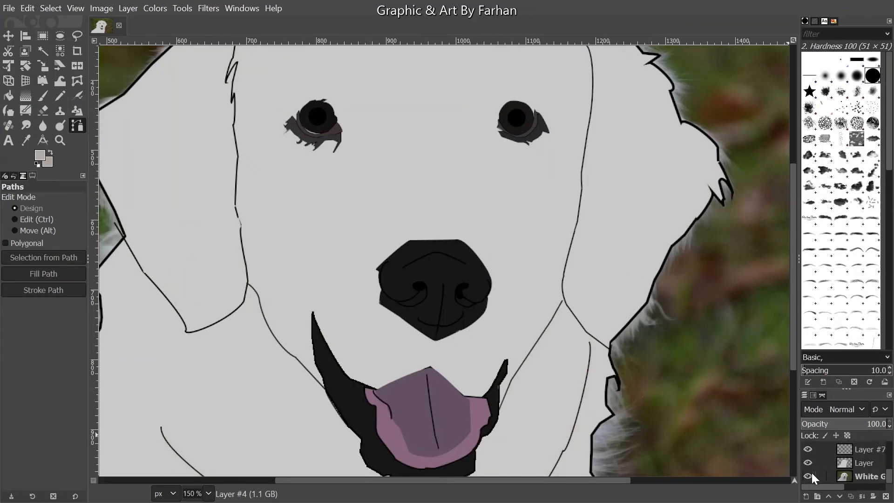
left_click(809, 463)
scroll(854, 465, "up", 5)
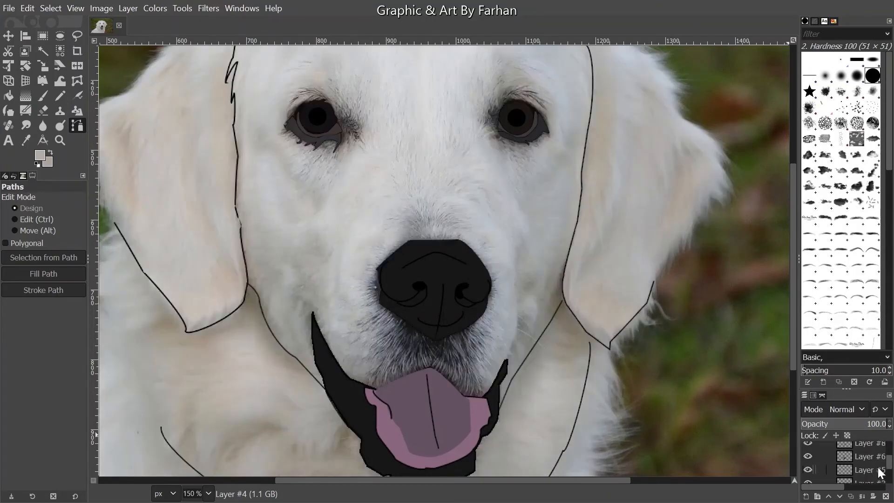
scroll(255, 230, "up", 3)
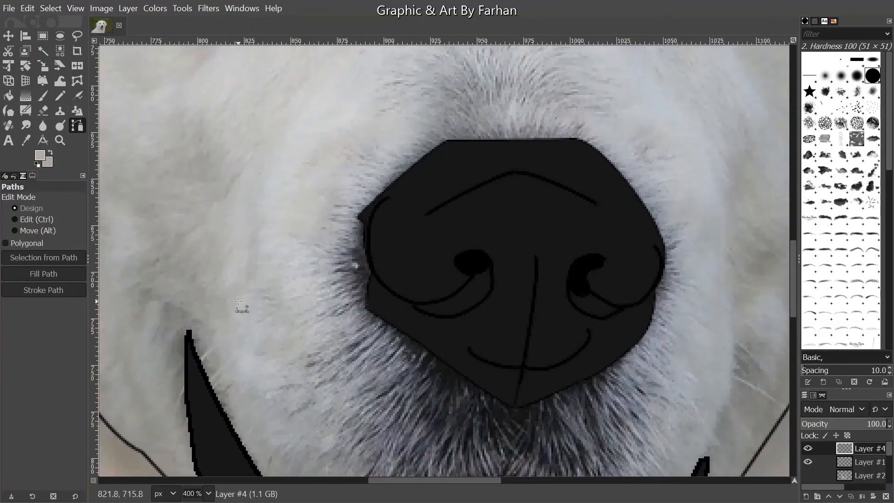
Outline the muzzle with a path running from the left cheek over the nose and down the right side
left_click(237, 301)
scroll(237, 301, "up", 1)
left_click(373, 151)
left_click(465, 155)
left_click(540, 149)
left_click(607, 164)
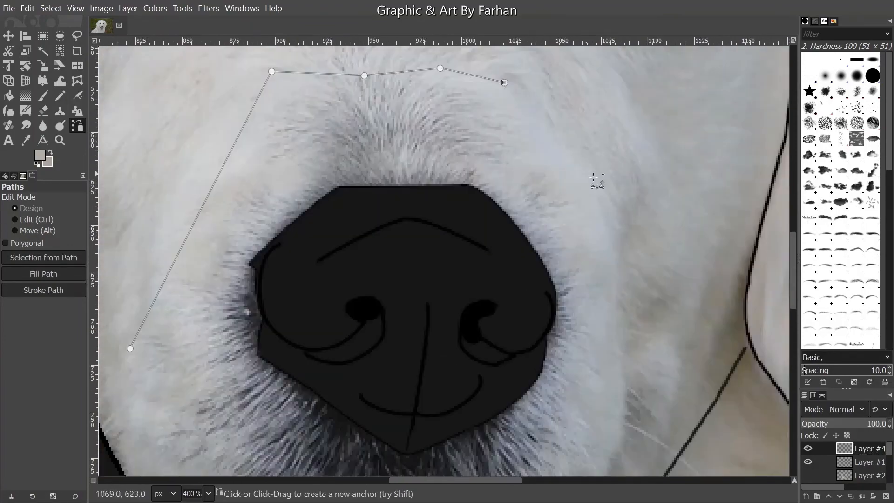
left_click(612, 226)
scroll(619, 265, "down", 1)
left_click(627, 304)
left_click_drag(590, 398, 720, 377)
Bend the muzzle path into curves along its left side and at the corners above the nose
scroll(356, 175, "up", 2)
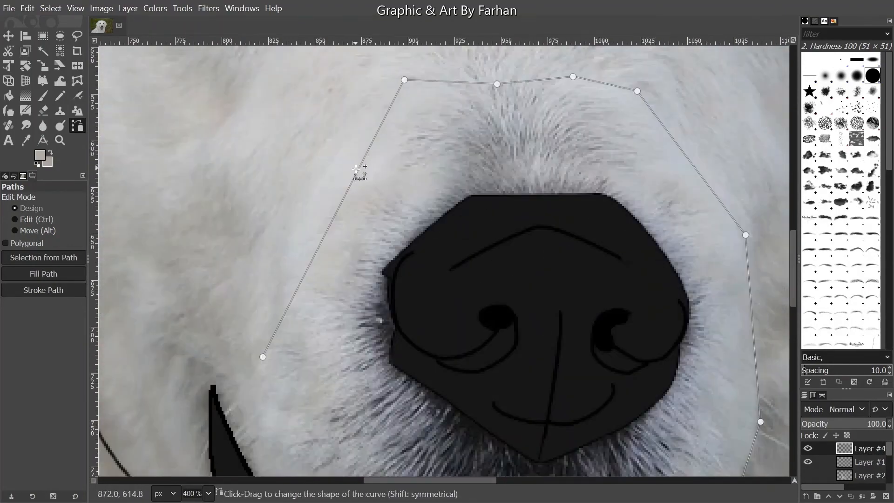
left_click_drag(355, 175, 326, 173)
left_click_drag(447, 68, 363, 171)
scroll(368, 170, "up", 2)
scroll(516, 240, "up", 1)
left_click_drag(523, 241, 481, 174)
scroll(594, 238, "down", 1)
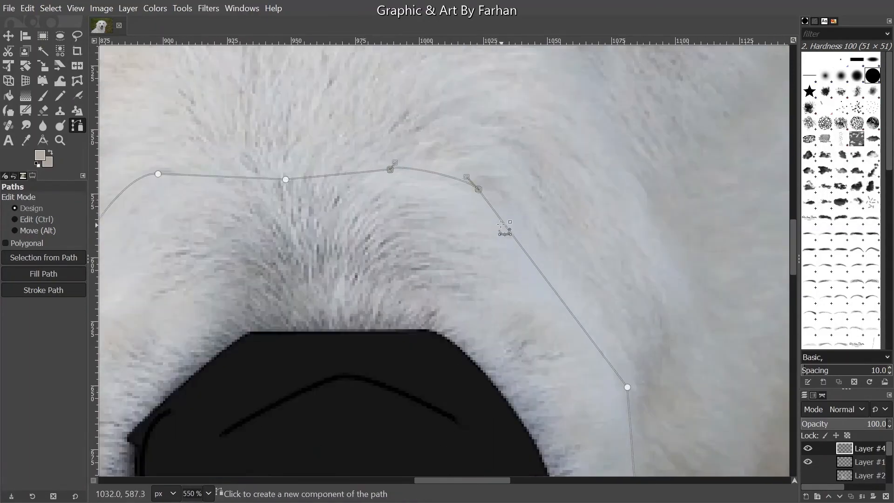
Curve the path down the muzzle's right side, end it at the right mouth corner, and stroke the path in black
left_click_drag(543, 276, 563, 259)
left_click_drag(603, 249, 529, 87)
scroll(567, 320, "down", 2)
scroll(567, 320, "up", 2)
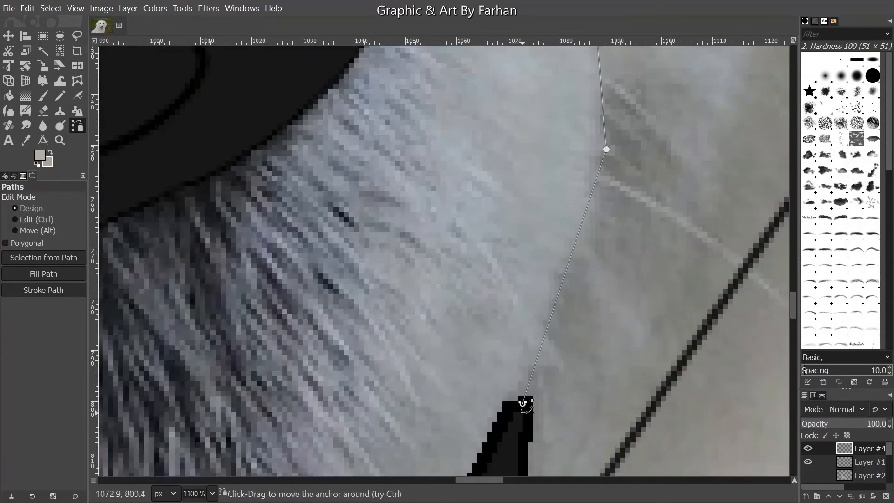
left_click(517, 402)
scroll(587, 232, "down", 8)
left_click(43, 290)
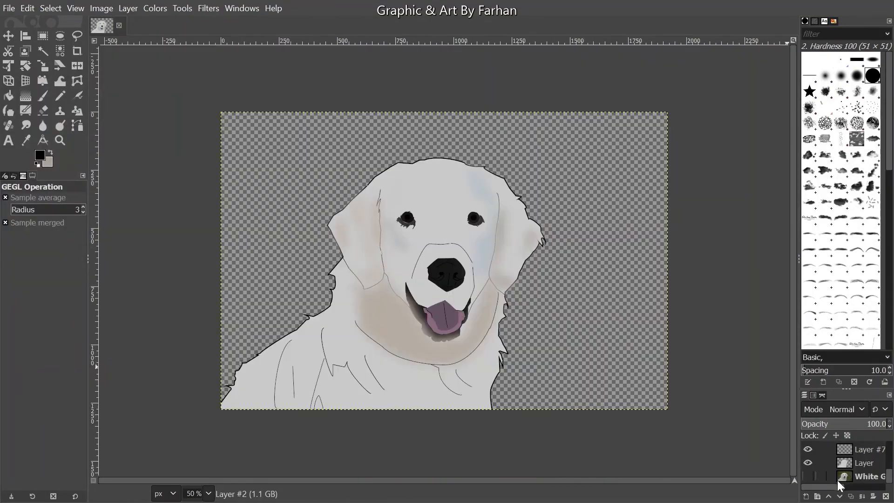
Delete the original photo layer and merge all the remaining layers down into a single layer
left_click(840, 479)
left_click(886, 496)
scroll(859, 474, "up", 5)
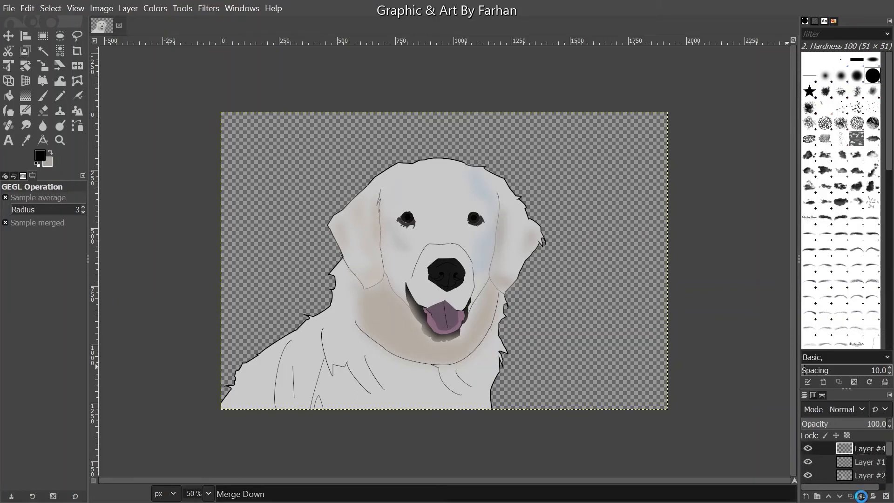
left_click(861, 496)
left_click(862, 497)
left_click(862, 496)
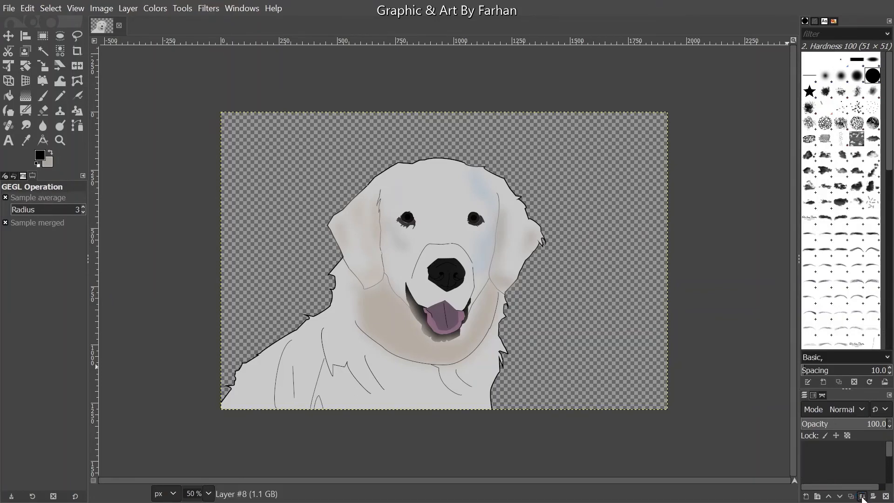
left_click(861, 495)
left_click(862, 496)
left_click(861, 496)
left_click(862, 496)
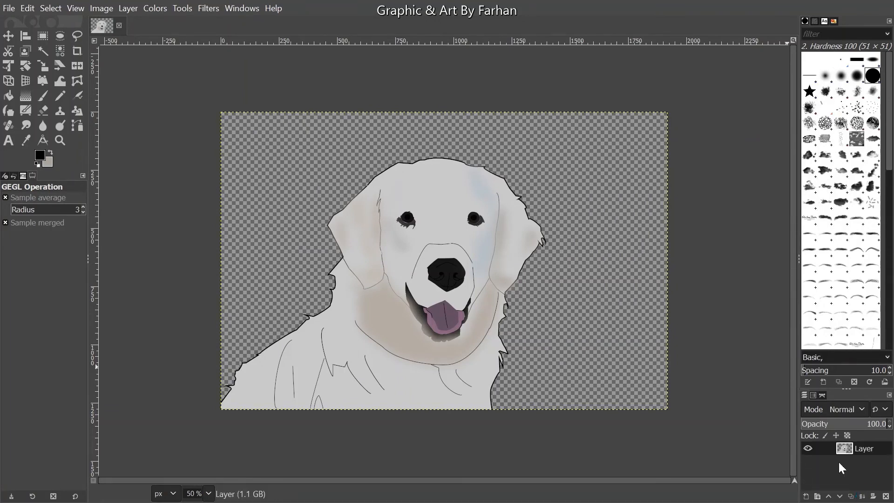
left_click(807, 449)
left_click(807, 448)
Copy the visible artwork and create a new 1000 × 1000 px image
left_click(28, 8)
left_click(75, 109)
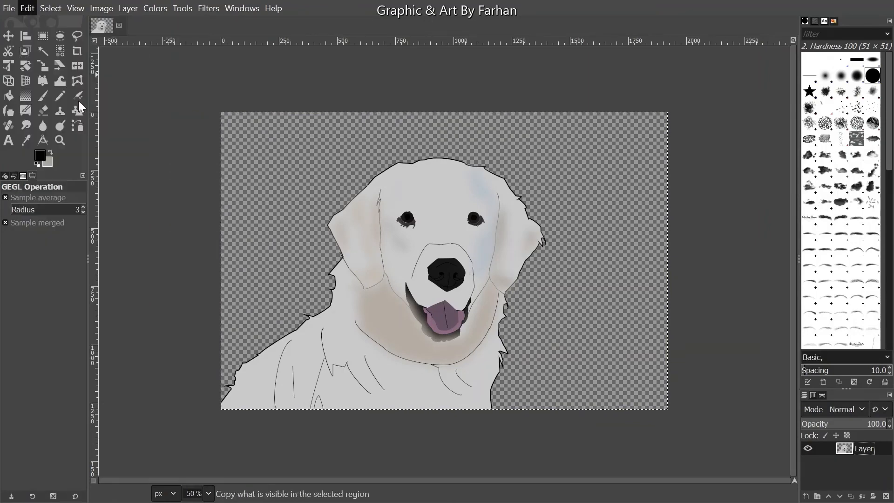
left_click(9, 6)
left_click(21, 23)
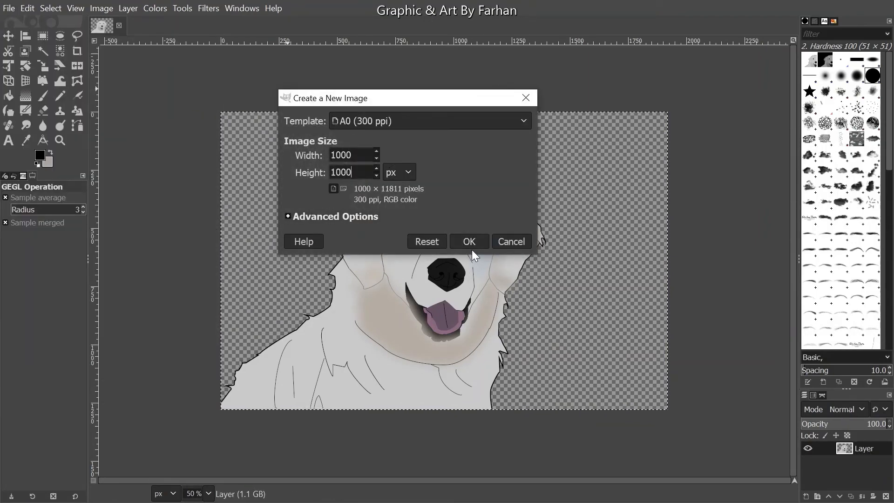
left_click(465, 250)
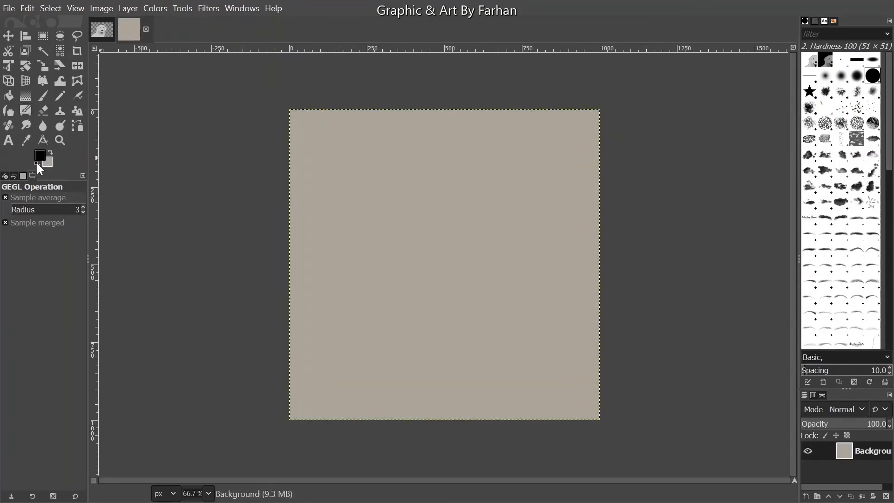
Fill the new image's background with white and paste the dog artwork as a new layer
left_click(27, 8)
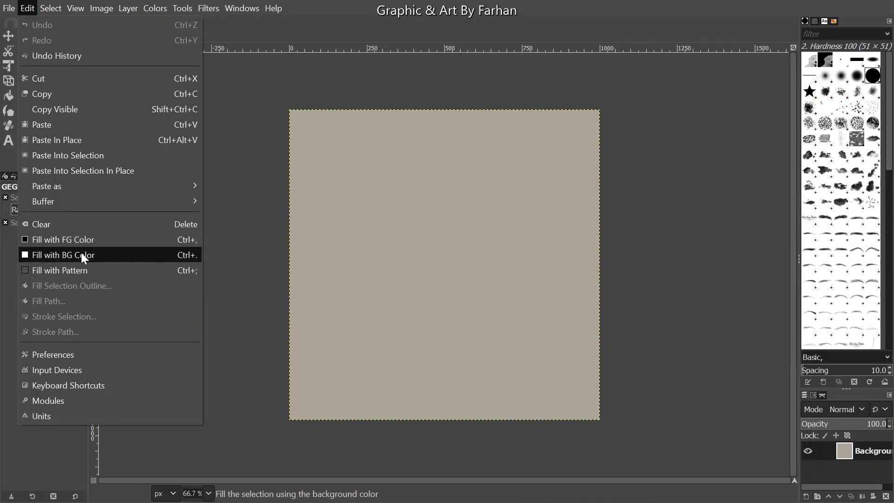
left_click(81, 254)
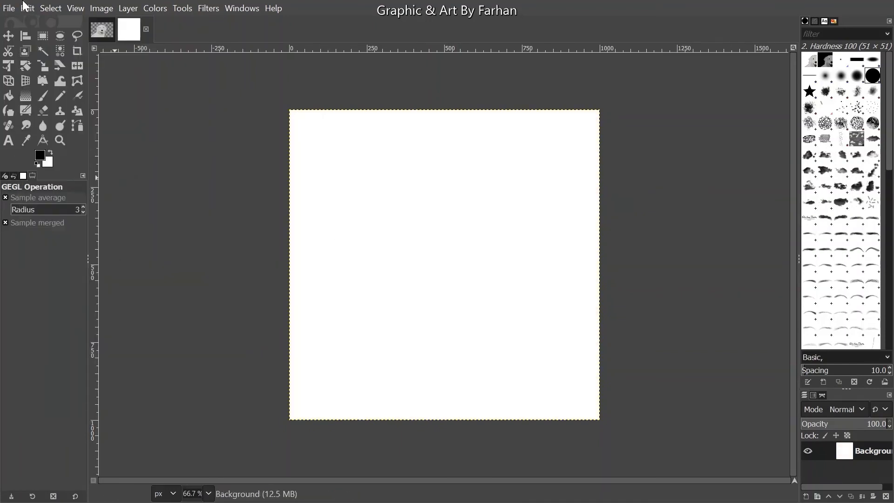
left_click(28, 8)
left_click(63, 137)
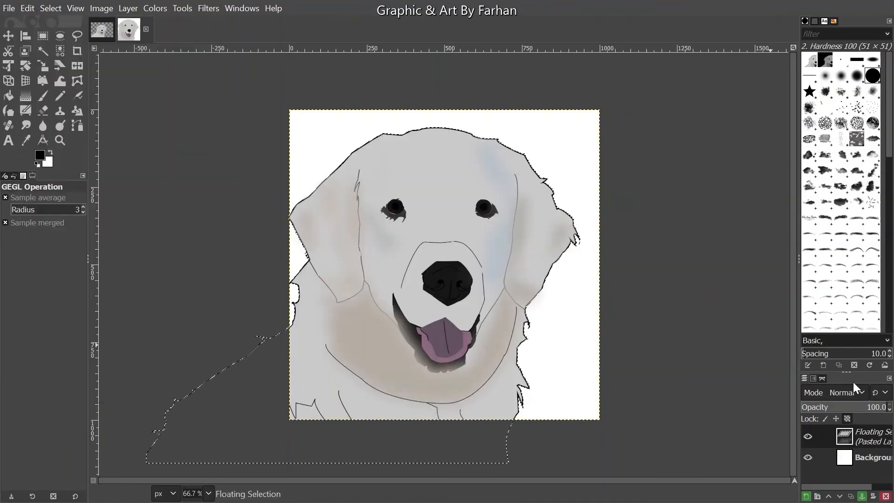
left_click(805, 496)
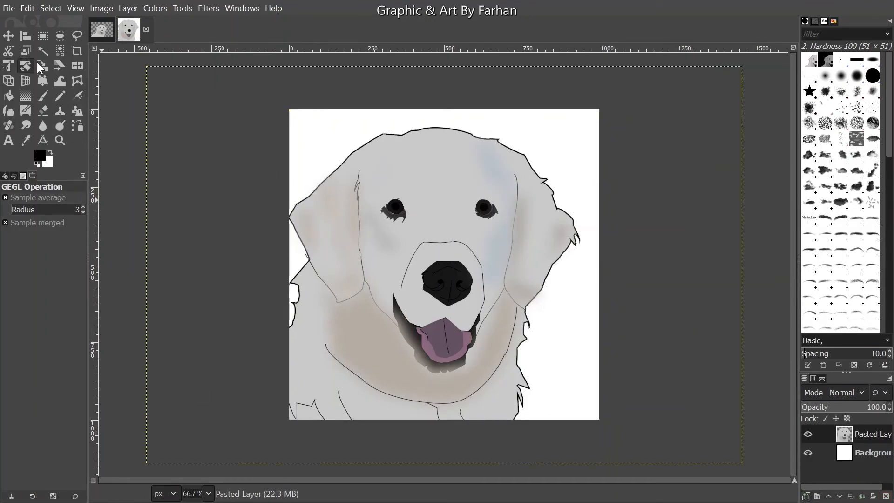
Scale the pasted dog layer to 1123 × 749 px and position it at the canvas's lower edge
left_click(270, 199)
left_click_drag(199, 145, 501, 345)
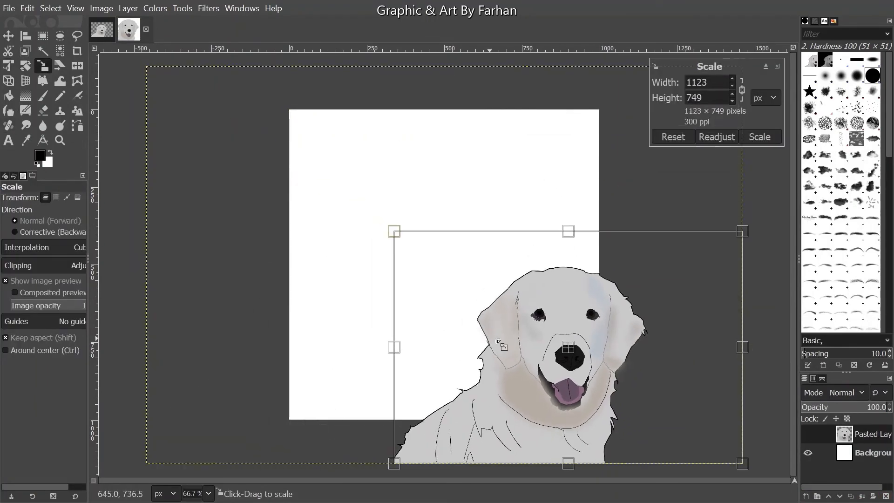
left_click_drag(570, 352, 508, 311)
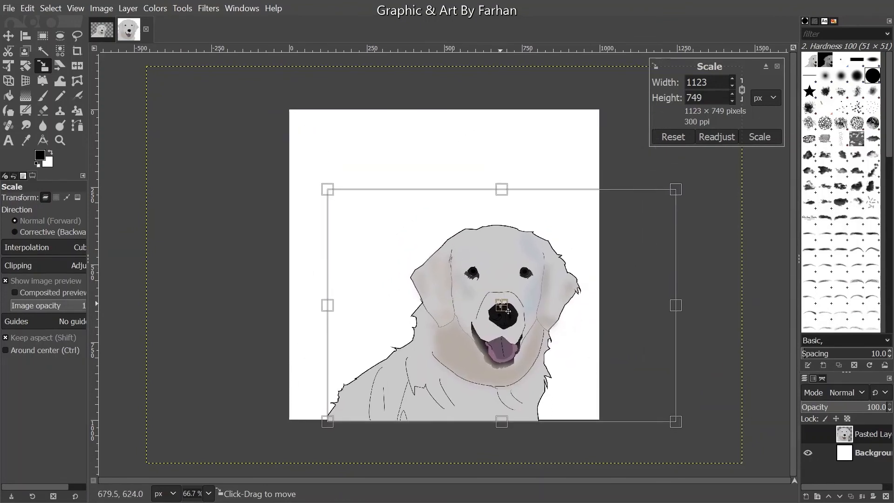
left_click(759, 137)
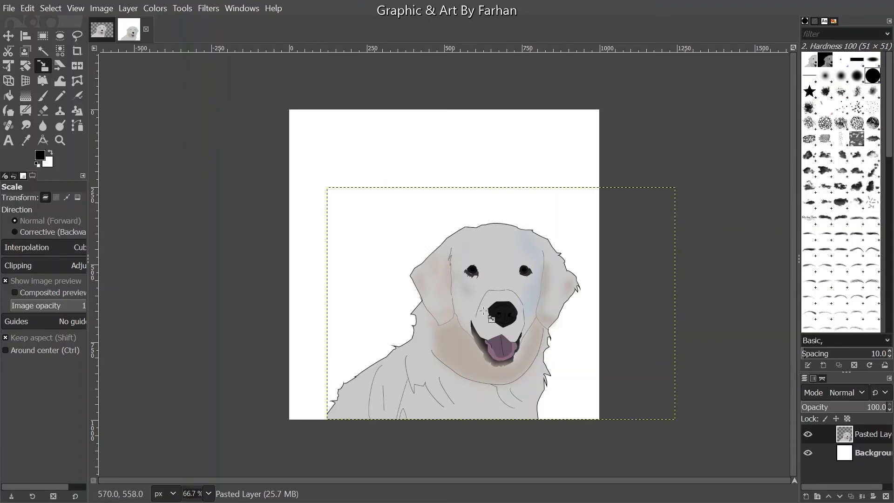
Move the scaled dog layer up toward the upper part of the canvas
scroll(441, 346, "up", 1)
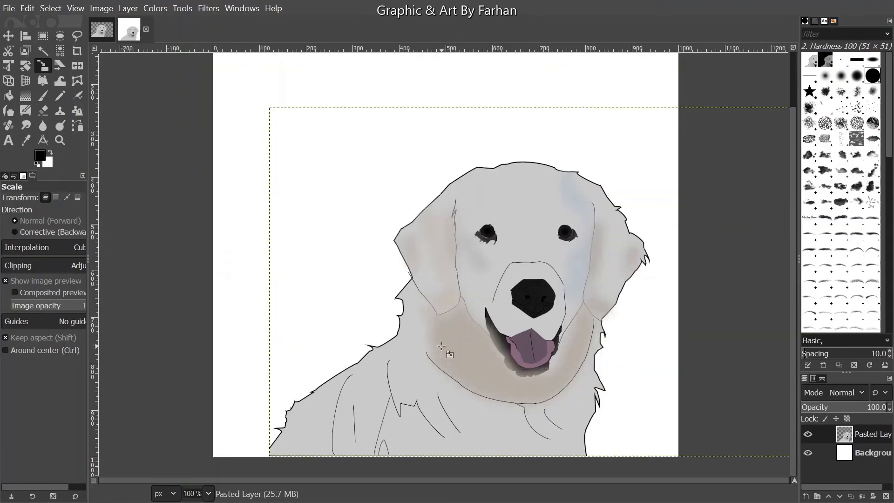
left_click(8, 36)
left_click_drag(528, 312, 523, 259)
scroll(503, 254, "down", 1)
scroll(535, 254, "up", 1)
left_click_drag(527, 259, 531, 240)
Enlarge the dog layer to 1470 × 980 px and shift it so the body meets the canvas's lower edge
left_click(43, 65)
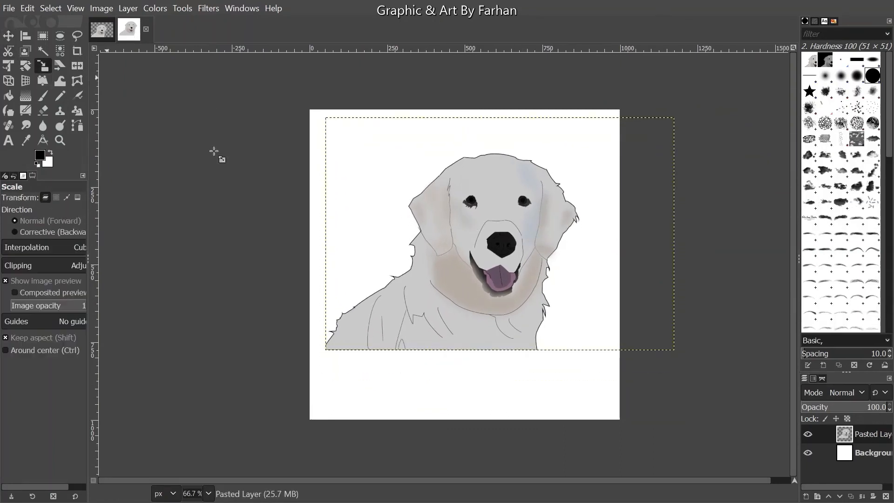
left_click(538, 312)
left_click_drag(498, 349, 515, 356)
left_click_drag(508, 278, 548, 281)
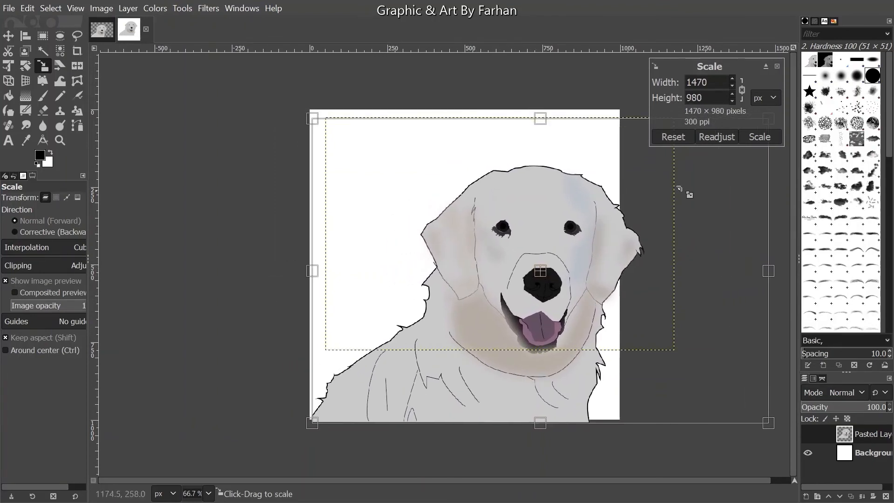
left_click(760, 136)
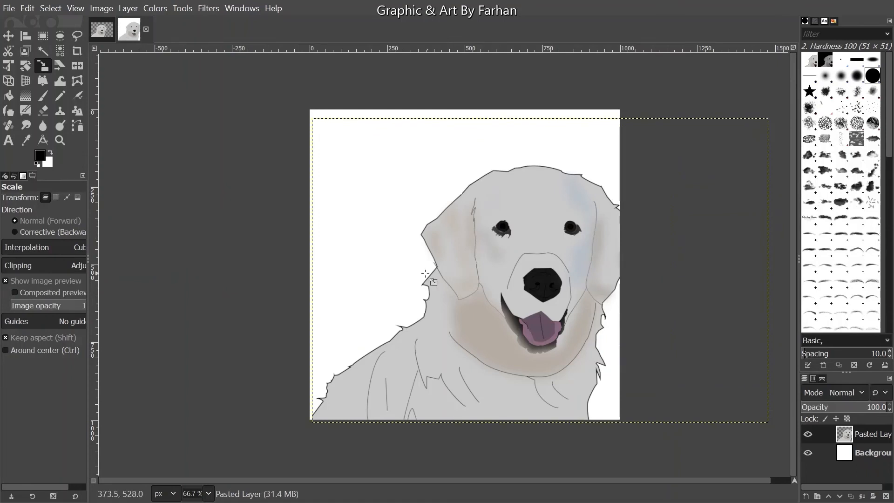
Move the dog layer left and slightly up so the whole head fits inside the canvas
left_click(8, 36)
left_click_drag(492, 222, 457, 210)
scroll(455, 209, "up", 1)
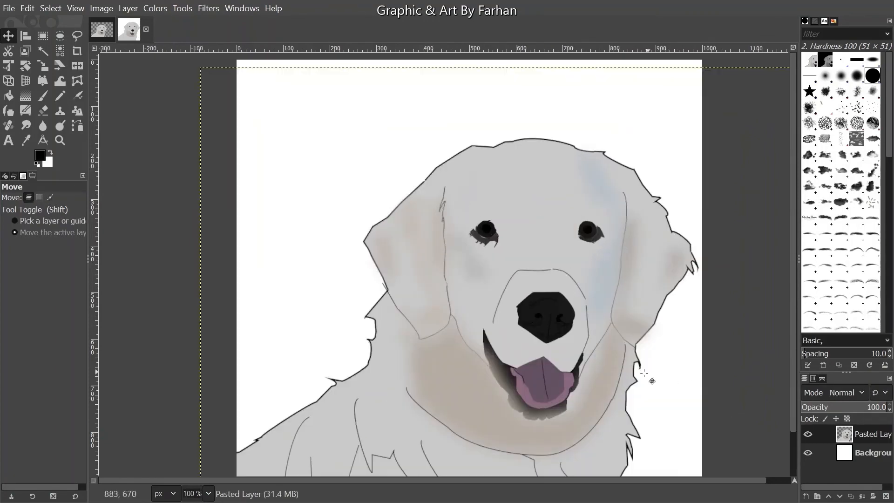
Fill the Background layer with black
left_click(857, 451)
left_click(27, 8)
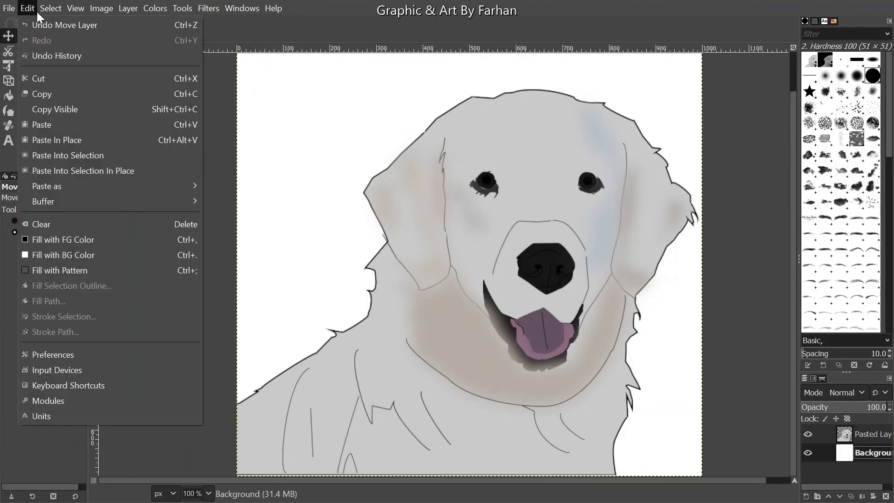
left_click(83, 234)
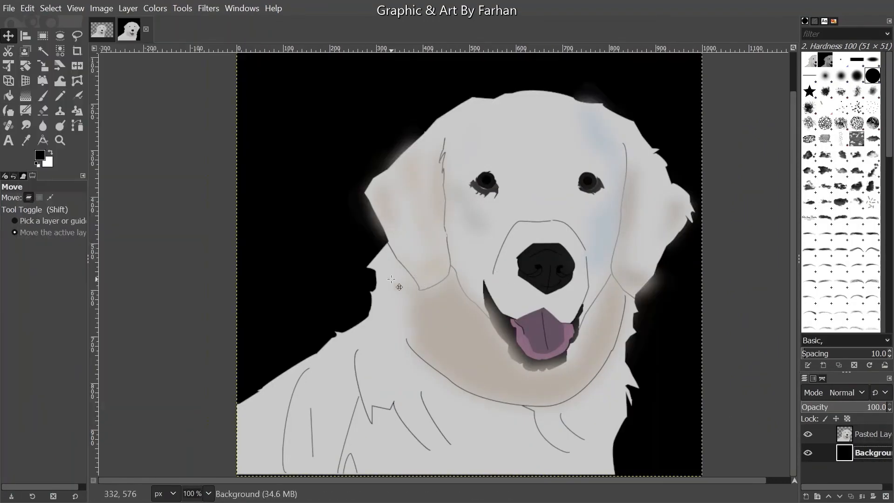
Erase a strip of the shading halo on the dog layer with straight strokes along the left ear's lower outer edge
scroll(399, 279, "down", 1)
scroll(375, 186, "up", 3)
left_click(847, 436)
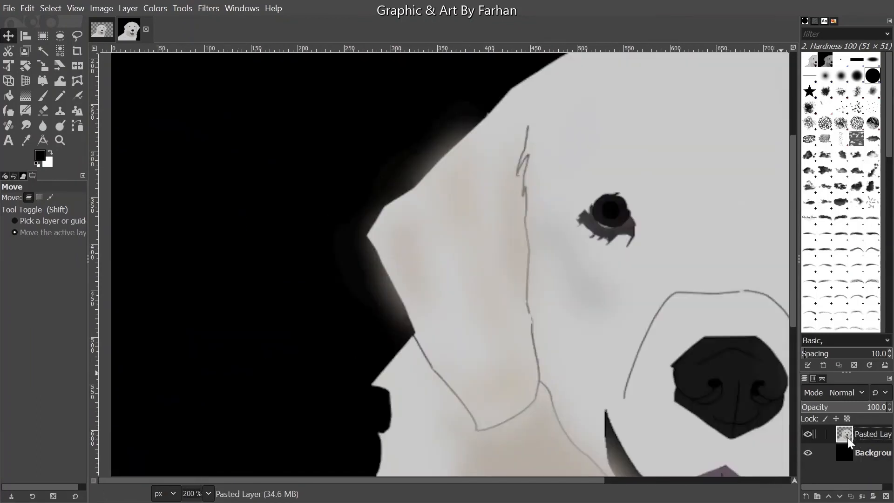
left_click(43, 112)
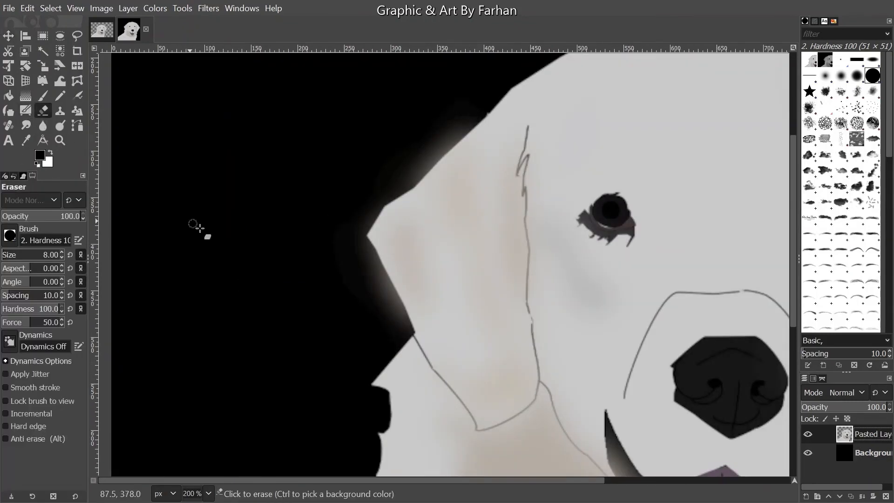
scroll(344, 279, "up", 2)
left_click_drag(398, 194, 427, 269)
key("ctrl+z")
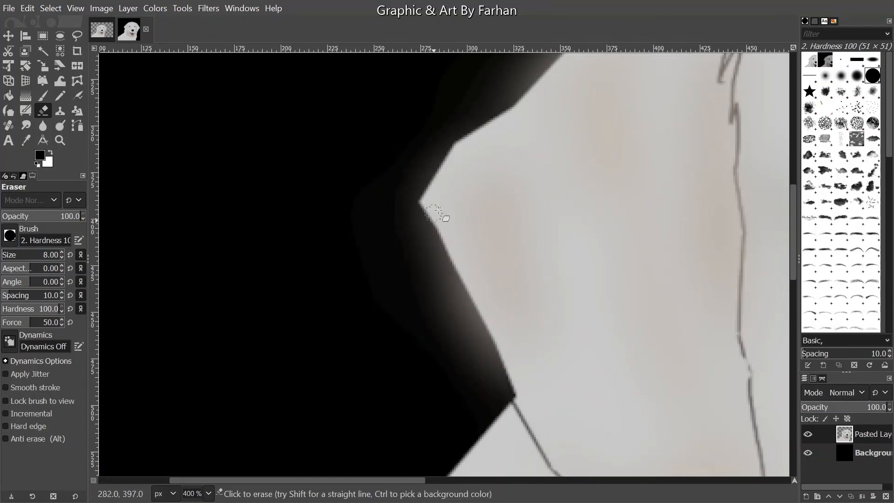
left_click(432, 226, "shift")
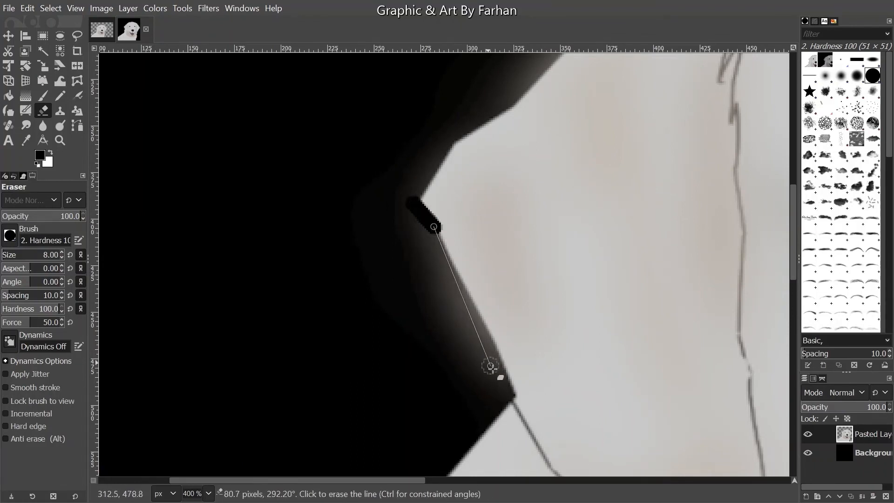
left_click(507, 391, "shift")
left_click(494, 400, "shift")
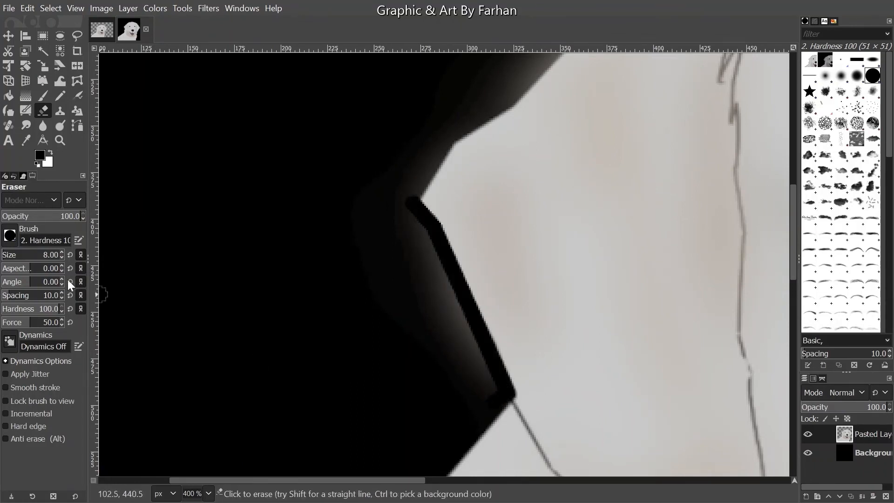
Erase the remaining shading halo around the dog's left ear and the neighbouring head outline on the dog layer
left_click(6, 253)
mouse_move(391, 200)
left_mouse_down()
mouse_move(428, 259)
mouse_move(469, 373)
mouse_move(441, 118)
mouse_move(368, 272)
left_mouse_up()
mouse_move(355, 320)
left_mouse_down()
mouse_move(384, 263)
mouse_move(536, 148)
mouse_move(548, 108)
left_mouse_up()
left_click_drag(528, 114, 313, 364)
scroll(316, 204, "down", 4)
scroll(475, 160, "up", 5)
mouse_move(396, 168)
left_mouse_down()
mouse_move(568, 209)
mouse_move(636, 259)
left_mouse_up()
scroll(579, 181, "down", 5)
scroll(607, 248, "up", 6)
scroll(606, 247, "down", 2)
left_click_drag(696, 308, 587, 245)
scroll(586, 245, "up", 2)
left_click_drag(726, 461, 626, 156)
mouse_move(656, 159)
left_mouse_down()
mouse_move(532, 347)
mouse_move(670, 126)
mouse_move(643, 250)
mouse_move(523, 326)
mouse_move(613, 398)
mouse_move(522, 374)
mouse_move(501, 313)
mouse_move(480, 389)
left_mouse_up()
Reduce the eraser to 14 px and clean up leftover halo along the dog's outer fur edge
key("bracketleft")
key("bracketleft")
key("bracketleft")
key("bracketleft")
key("bracketleft")
key("bracketleft")
scroll(35, 255, "down", 4)
scroll(36, 255, "down", 5)
scroll(674, 130, "down", 2)
scroll(521, 363, "up", 2)
scroll(501, 219, "down", 4)
scroll(467, 358, "down", 3)
scroll(475, 423, "up", 3)
left_click_drag(393, 359, 387, 291)
scroll(446, 332, "down", 4)
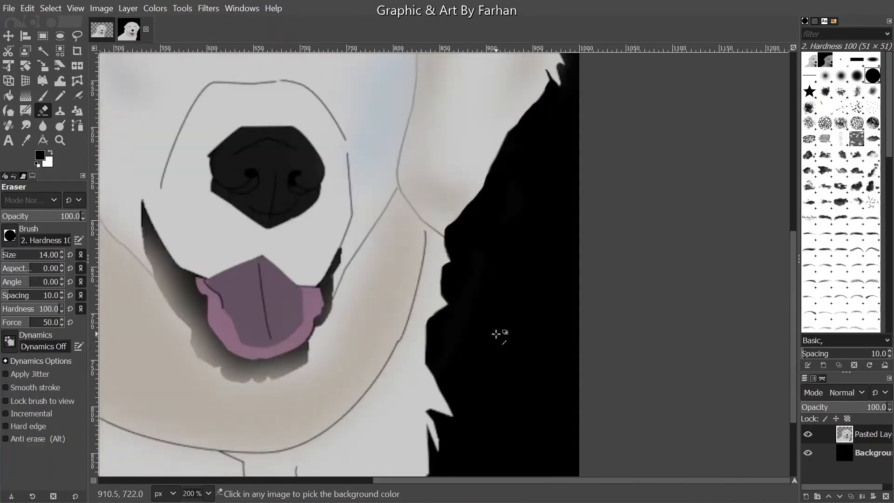
scroll(496, 334, "down", 3)
Add a transparent 1000 × 1000 px layer and fill a 680 × 680 px circle around the dog with white on it
left_click(805, 495)
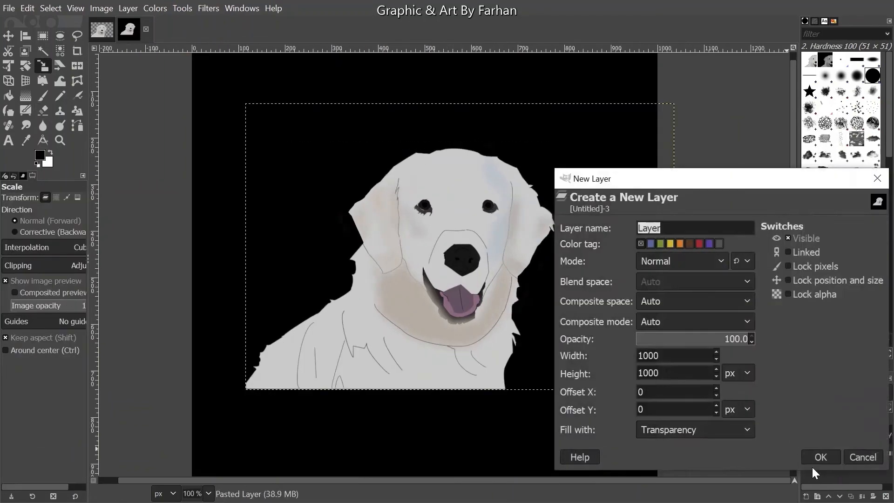
left_click(820, 456)
left_click(61, 36)
mouse_move(238, 151)
left_mouse_down()
mouse_move(387, 249)
mouse_move(575, 433)
left_mouse_up()
key("ctrl+z")
left_click_drag(412, 259, 557, 417)
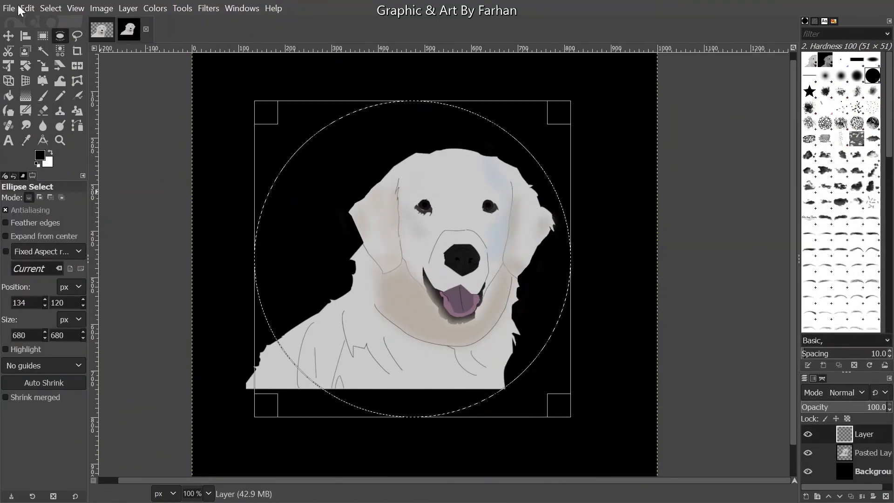
left_click(28, 7)
left_click(28, 253)
Grow the circular selection by 45 px
left_click(51, 7)
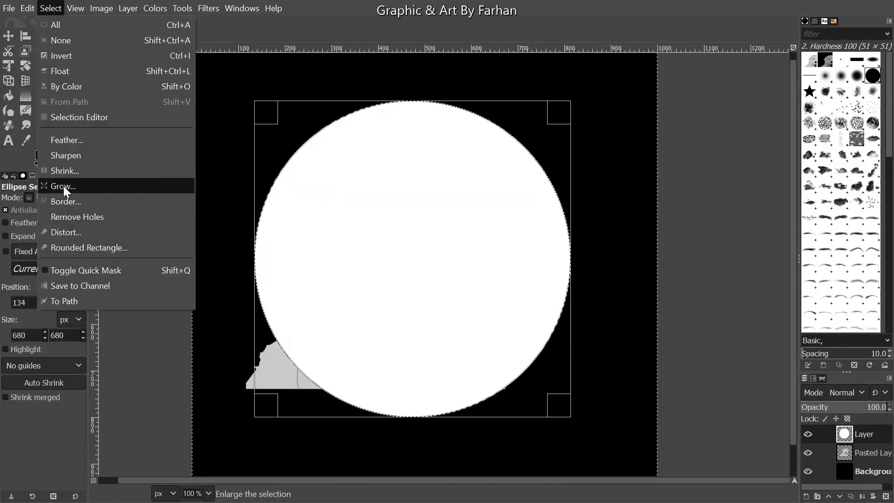
left_click(46, 186)
type("45")
left_click(76, 235)
Try filling the enlarged circular selection with the black foreground colour
left_click(28, 8)
left_click(35, 237)
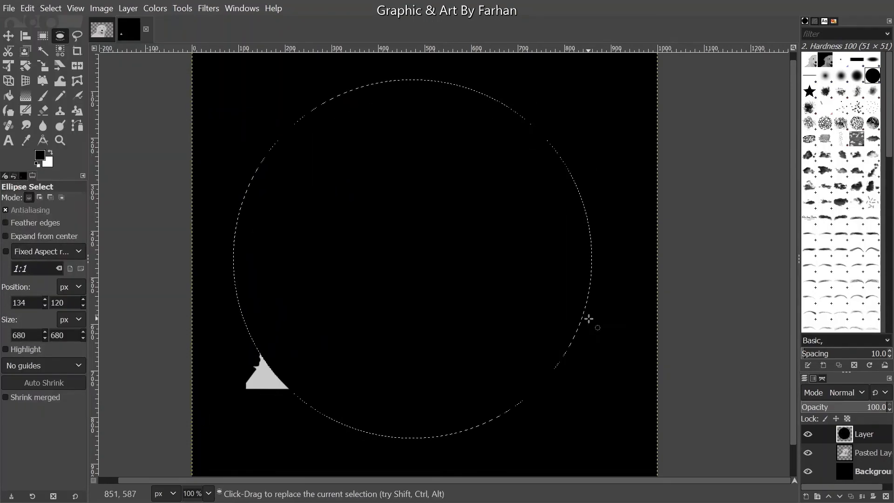
key("ctrl+z")
left_click(51, 8)
left_click(79, 171)
Subtract an inner ellipse roughly covering the white circle from the enlarged circular selection
mouse_move(416, 263)
left_mouse_down("ctrl")
mouse_move(537, 352)
mouse_move(537, 385)
left_mouse_up("ctrl")
mouse_move(426, 272)
left_mouse_down()
mouse_move(320, 202)
mouse_move(271, 122)
left_mouse_up()
scroll(380, 93, "up", 3)
key("1")
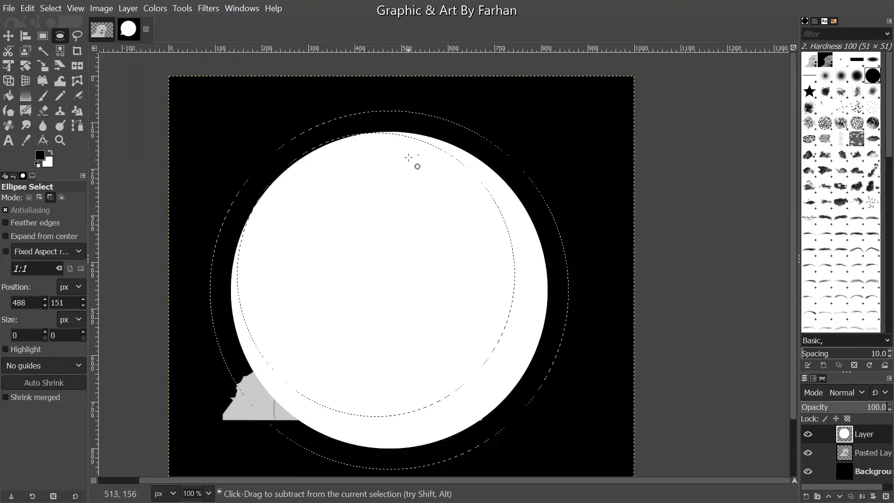
left_click_drag(417, 320, 540, 419)
left_click_drag(382, 152, 381, 138)
scroll(492, 142, "up", 3)
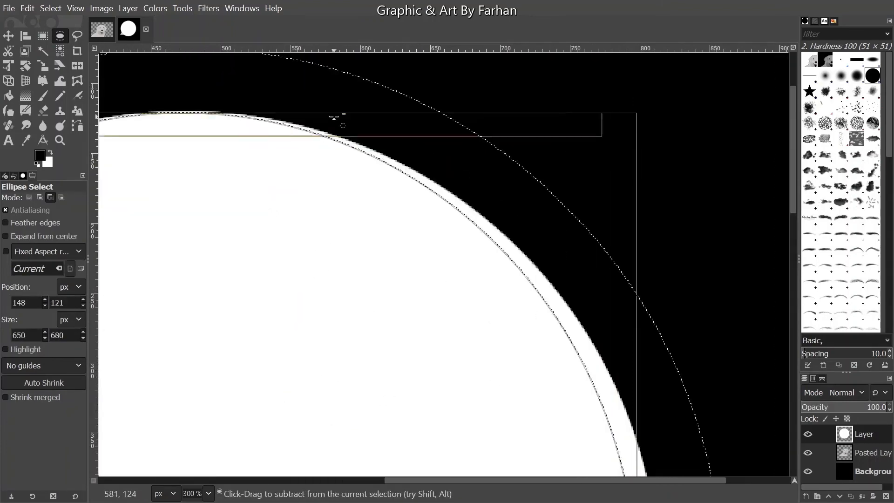
Fit the subtracted ellipse to the white circle's edge at 681 × 681 px, positioned at 133, 120
left_click_drag(333, 116, 334, 114)
left_click_drag(629, 379, 651, 379)
scroll(405, 135, "left", 3)
scroll(405, 136, "down", 2)
left_click_drag(219, 294, 198, 293)
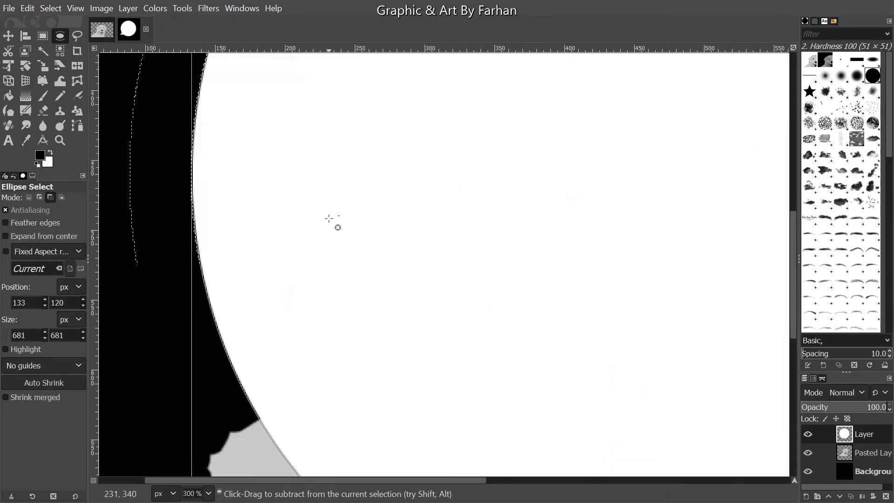
scroll(330, 220, "down", 3)
scroll(496, 335, "up", 1)
key("Return")
key("1")
Fill the ring-shaped selection with red and clear everything outside it on the circle layer
left_click(39, 155)
left_click(103, 115)
left_click(160, 278)
left_click(27, 8)
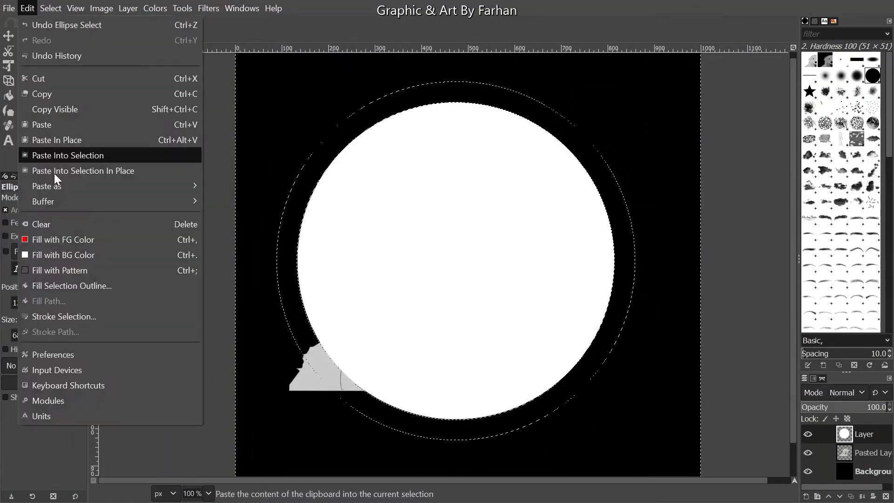
left_click(56, 240)
key("ctrl+i")
key("Delete")
Scale the red ring's layer down to 884 × 884 px
left_click(8, 35)
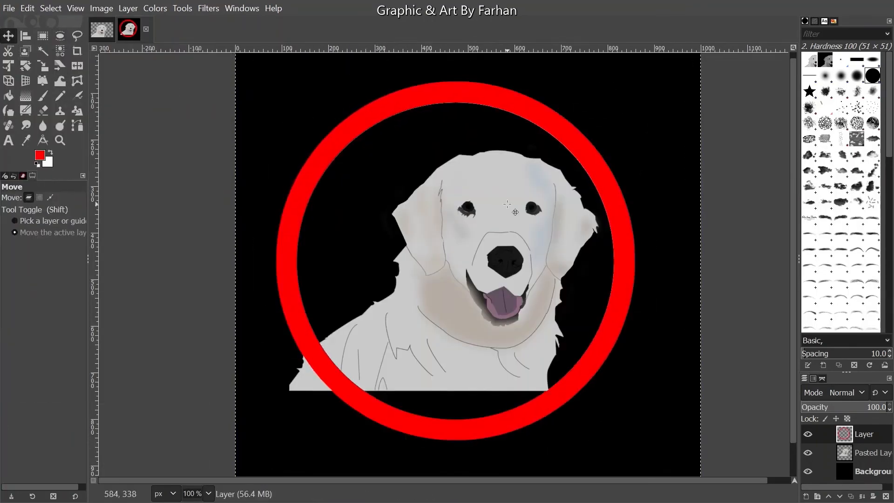
left_click_drag(546, 210, 559, 195)
left_click(43, 66)
left_click(255, 87)
left_click_drag(255, 87, 309, 141)
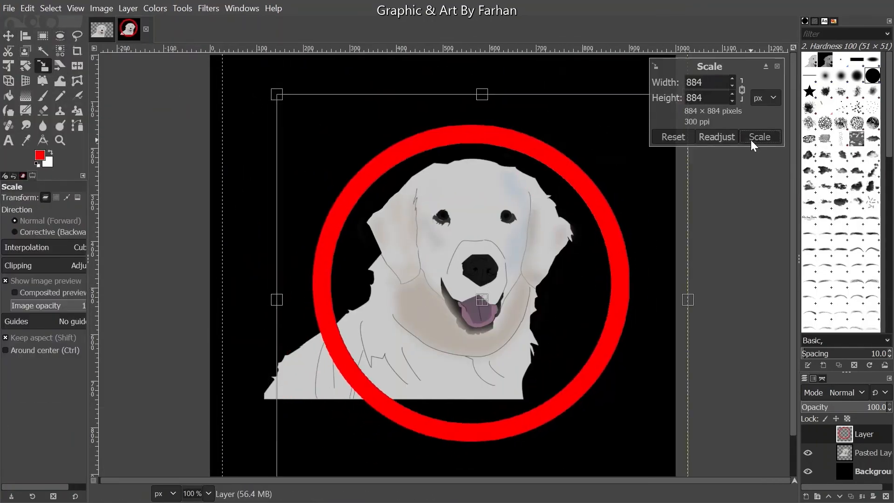
left_click(752, 138)
Move the scaled red ring up and left so it encircles the dog's head
key("m")
left_click_drag(587, 250, 571, 228)
left_click_drag(439, 320, 445, 313)
key("shift+s")
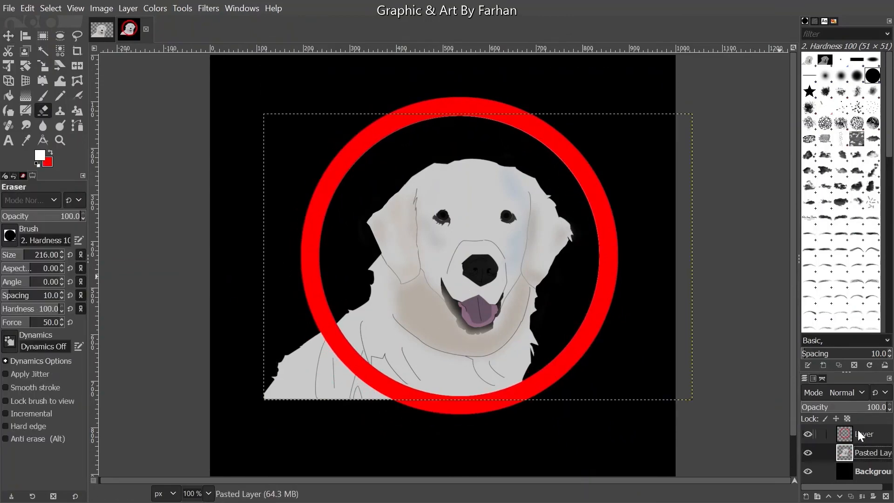
Select everything outside the ring's own pixels and paint the disc inside the ring solid white on the ring layer
right_click(857, 429)
left_click(800, 392)
key("ctrl+i")
left_click(43, 96)
mouse_move(370, 219)
left_mouse_down()
mouse_move(506, 173)
mouse_move(558, 287)
mouse_move(527, 333)
mouse_move(398, 236)
mouse_move(389, 325)
mouse_move(443, 316)
mouse_move(468, 347)
left_mouse_up()
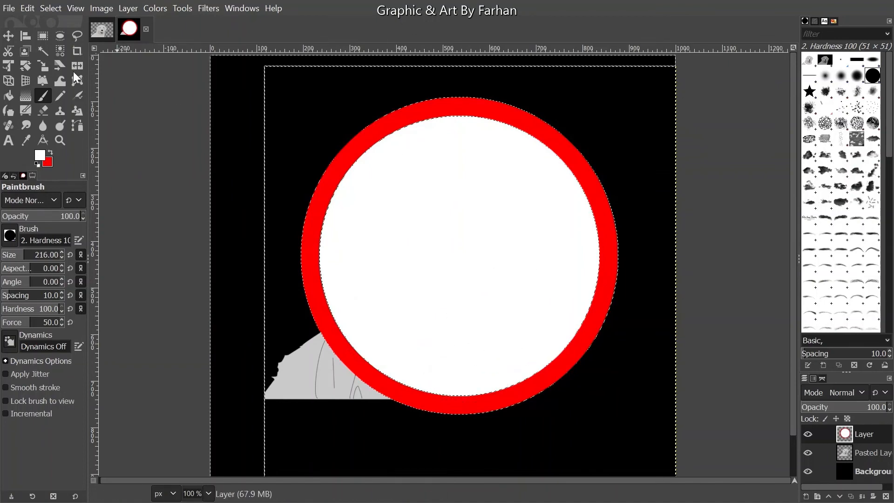
Subtract an ellipse of about 610 × 602 px over the white disc from the current selection
key("u")
left_click(443, 235)
key("e")
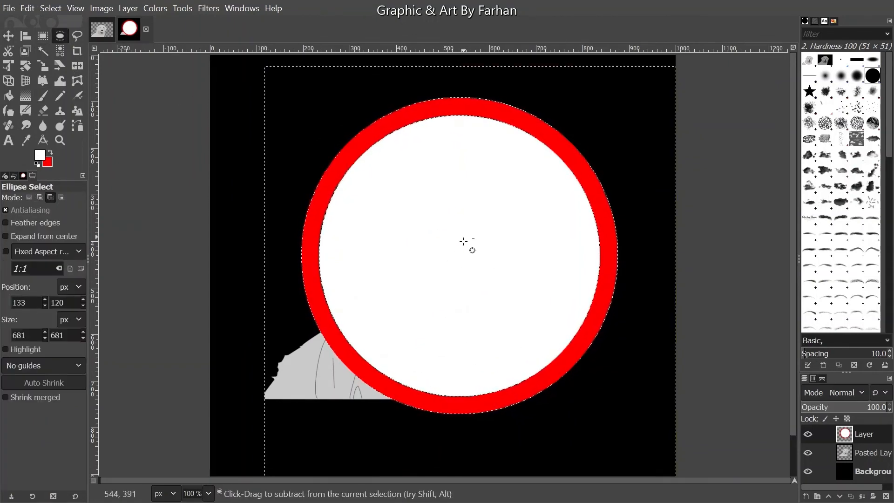
mouse_move(470, 257)
left_mouse_down("ctrl+shift")
mouse_move(601, 366)
mouse_move(602, 387)
left_mouse_up("ctrl+shift")
left_click_drag(343, 140, 321, 127)
left_click_drag(442, 379, 442, 390)
left_click_drag(591, 253, 590, 254)
left_click_drag(328, 259, 329, 259)
scroll(383, 275, "up", 3, "ctrl")
scroll(383, 274, "down", 4)
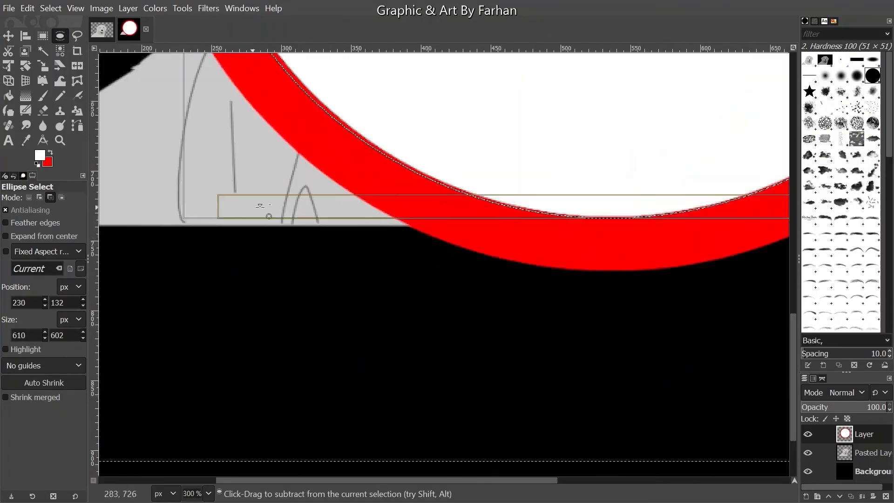
Fit the subtracted ellipse to the ring's inner edge at 603 × 602 px, positioned at 234, 131
left_click_drag(202, 201, 195, 226)
scroll(277, 143, "up", 3)
scroll(261, 167, "up", 1)
scroll(298, 232, "up", 4)
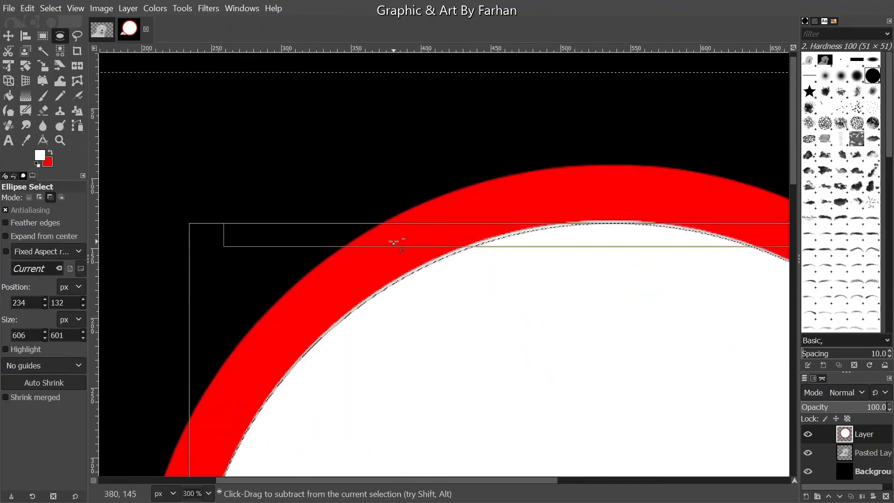
left_click_drag(395, 241, 395, 240)
scroll(512, 247, "right", 2)
scroll(650, 253, "down", 1)
scroll(650, 253, "down", 2, "ctrl")
left_click_drag(621, 328, 618, 328)
scroll(550, 299, "down", 5)
left_click(488, 274)
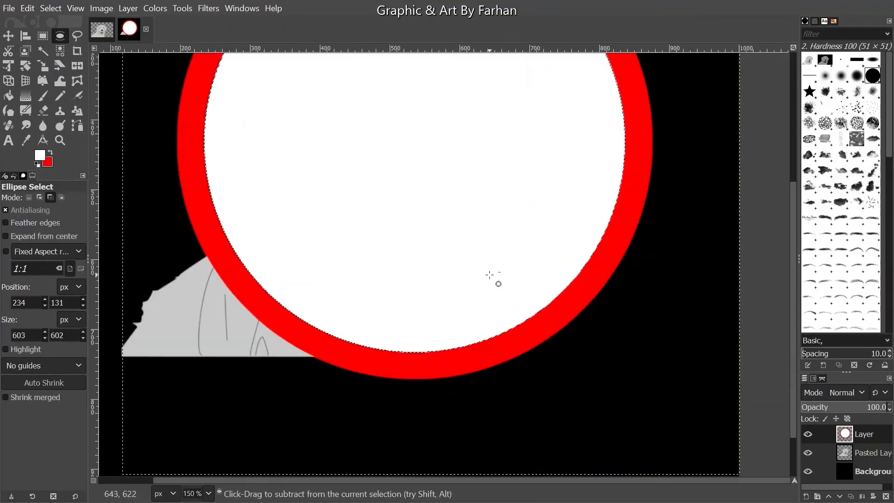
Cut the white disc onto its own new layer and raise the dog layer above the red ring
key("ctrl+x")
key("ctrl+v")
key("ctrl+shift+n")
left_click(857, 471)
left_click_drag(857, 467, 857, 444)
Load the dog layer's silhouette as a selection
scroll(609, 381, "down", 1, "ctrl")
scroll(614, 438, "down", 1, "ctrl")
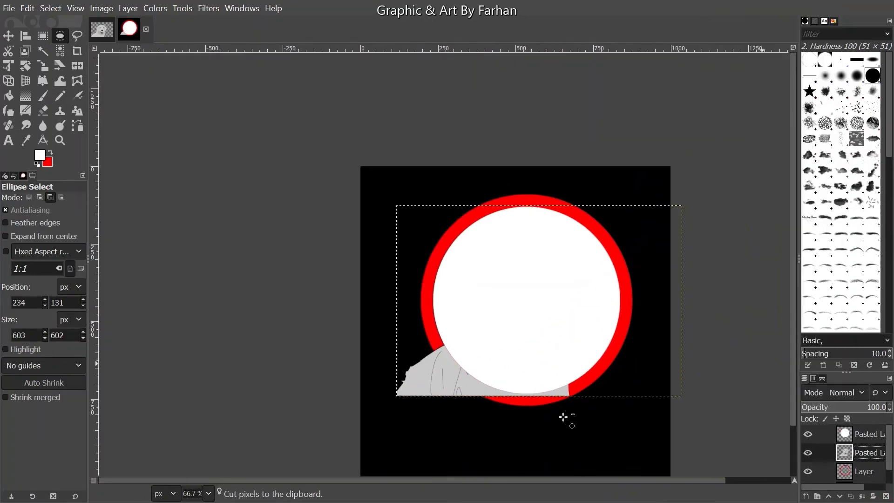
scroll(560, 379, "up", 1, "ctrl")
left_click(844, 452, "alt")
Try clearing the full dog silhouette from the white disc layer
left_click(864, 437)
key("Delete")
key("ctrl+z")
Shrink the dog-shaped selection by 4 px and clear that area from the white disc layer
left_click(864, 451)
left_click(50, 8)
left_click(43, 172)
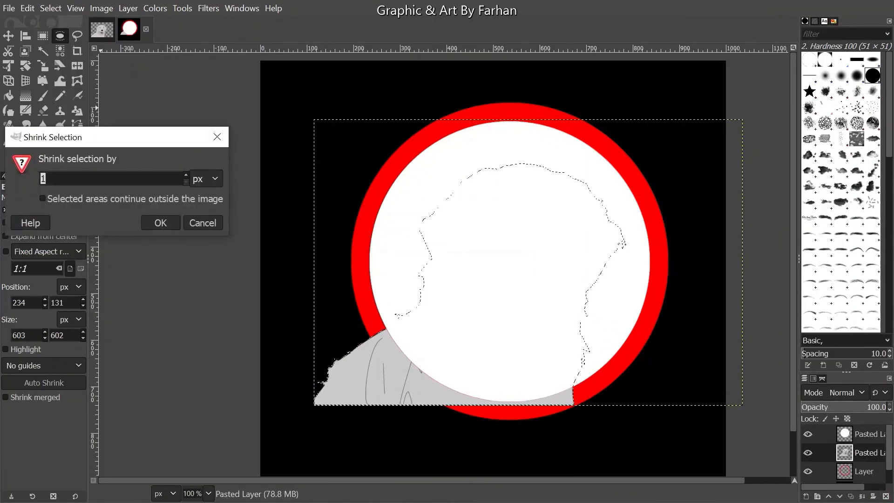
type("4")
left_click(148, 230)
left_click(878, 426)
key("Delete")
Trim the dog layer to the inside of the red ring and merge the artwork into one layer above the Background
left_click(860, 456)
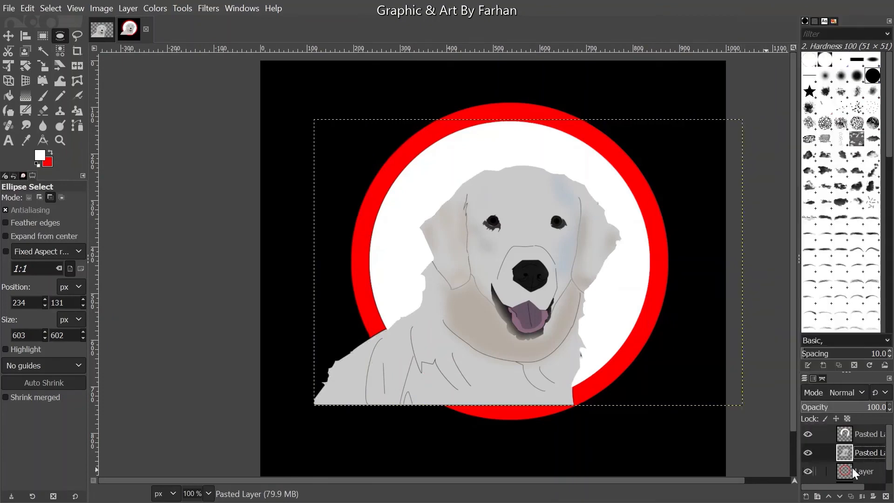
left_click(850, 468, "alt")
left_click(848, 449)
key("Delete")
key("ctrl+shift+a")
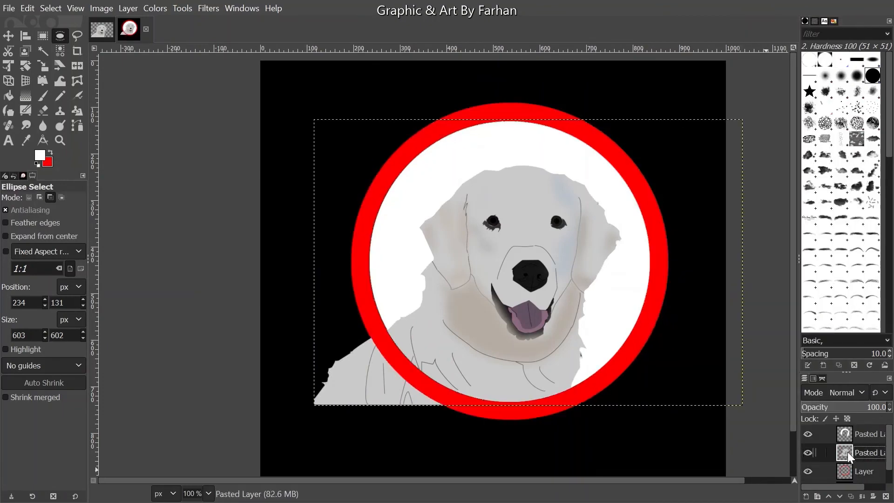
left_click(37, 115)
key("m")
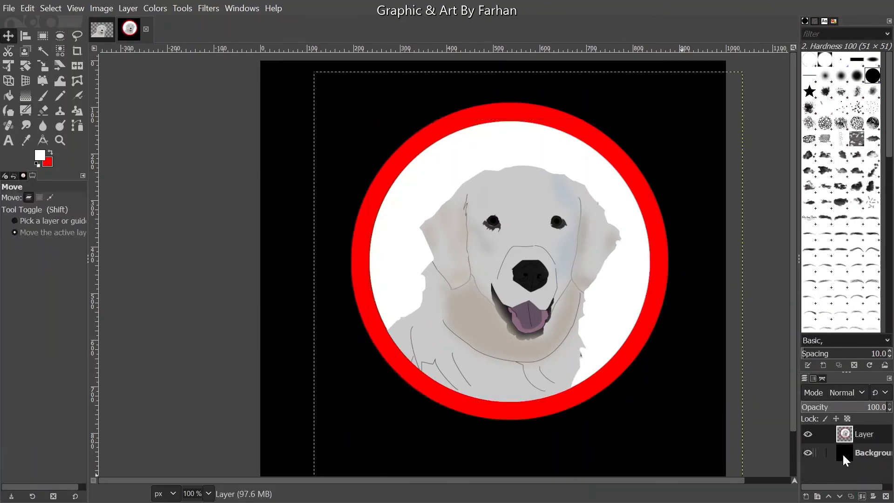
Move the merged dog badge left and slightly down to bring it nearer the canvas's centre
left_click_drag(568, 253, 538, 255)
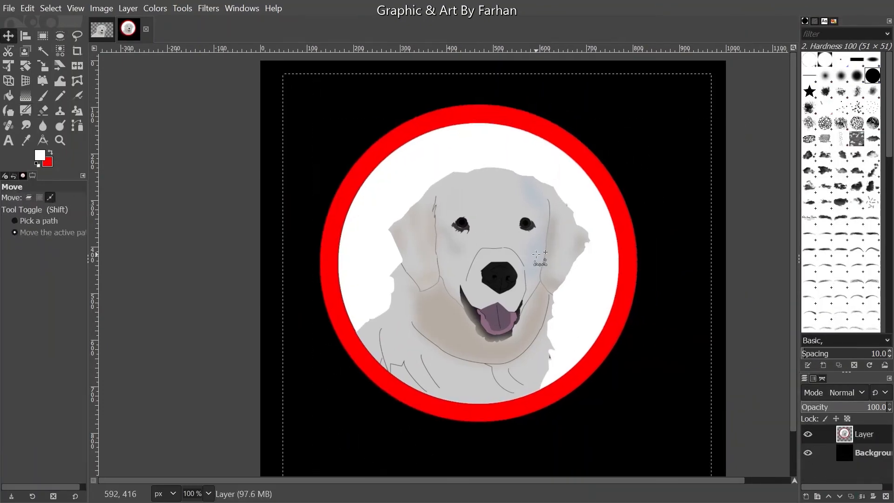
scroll(536, 254, "down", 1)
left_click_drag(473, 229, 474, 250)
left_click_drag(447, 234, 450, 233)
Fill the Background layer with a medium grey
left_click(864, 452)
left_click(43, 157)
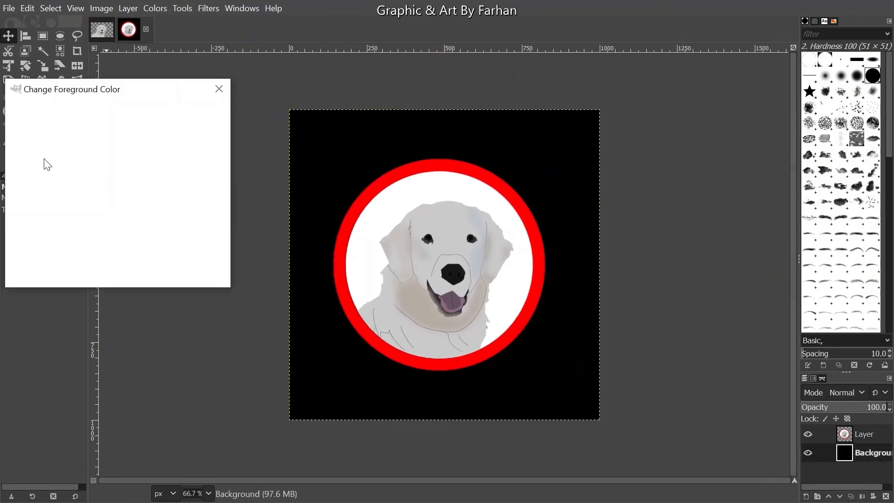
left_click(11, 163)
left_click(163, 274)
left_click(26, 9)
left_click(64, 241)
Fill the Background layer with a light grey
left_click(40, 157)
left_click(12, 122)
left_click(163, 274)
left_click(27, 9)
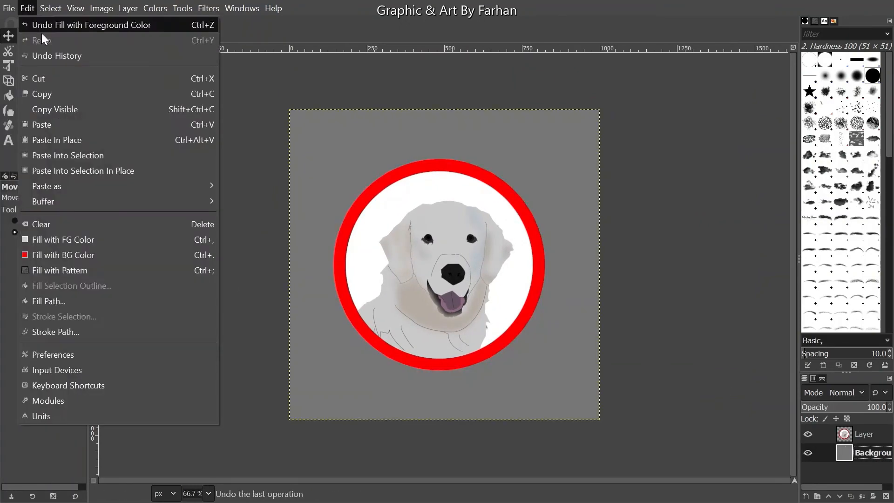
left_click(64, 239)
Add the caption "Doggo.com" at 111 px in a text box across the lower edge of the red ring, above the badge layer
left_click(874, 434)
scroll(410, 408, "up", 2)
key("t")
scroll(333, 321, "down", 1)
left_click_drag(266, 300, 599, 378)
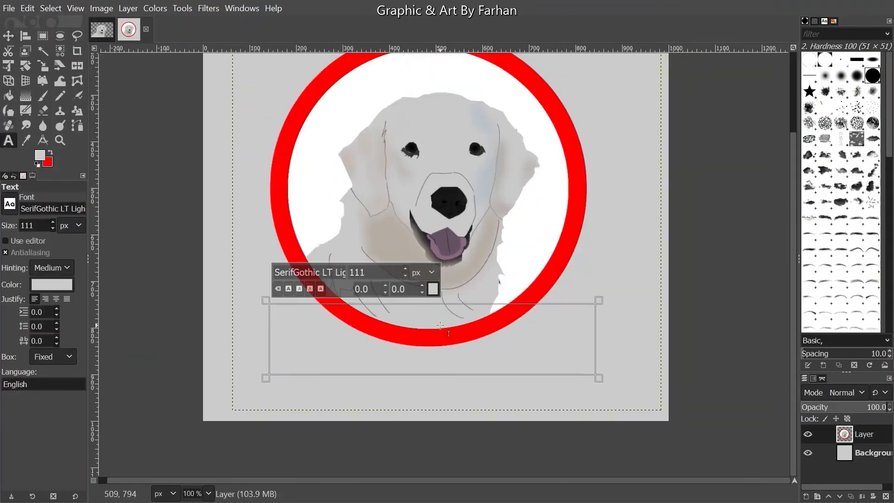
type("D")
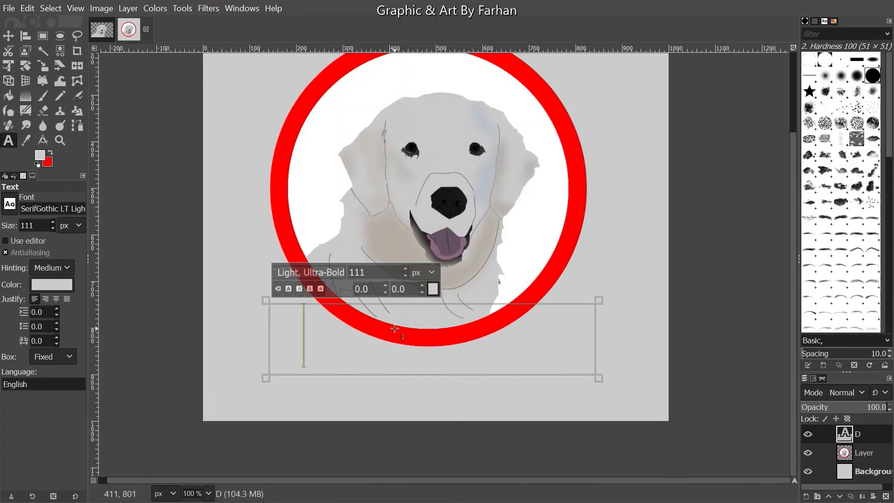
type("oggo.com")
Color the caption text dark red
left_click(432, 289)
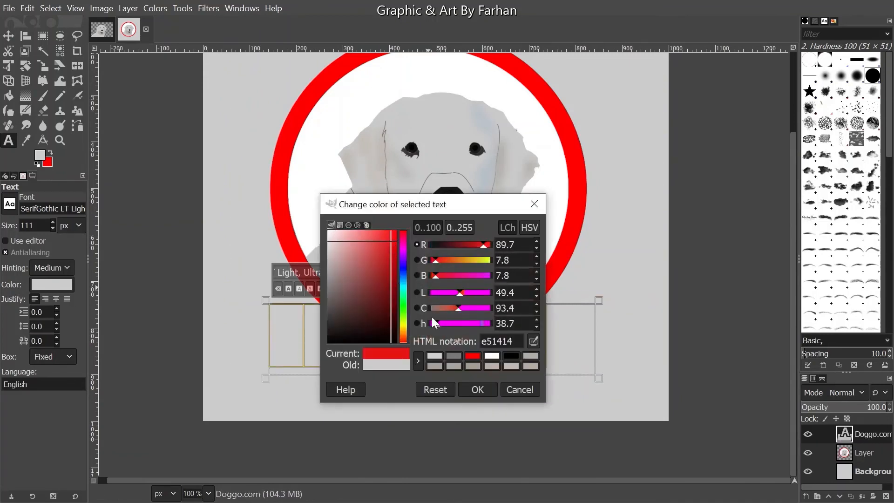
left_click(478, 393)
left_click(432, 289)
left_click(484, 392)
Change the caption's capitalization to "DOGGO.Com" and center it in a text box spanning the full canvas width
left_click_drag(261, 297, 277, 290)
left_click_drag(447, 326, 342, 328)
type("OGGO")
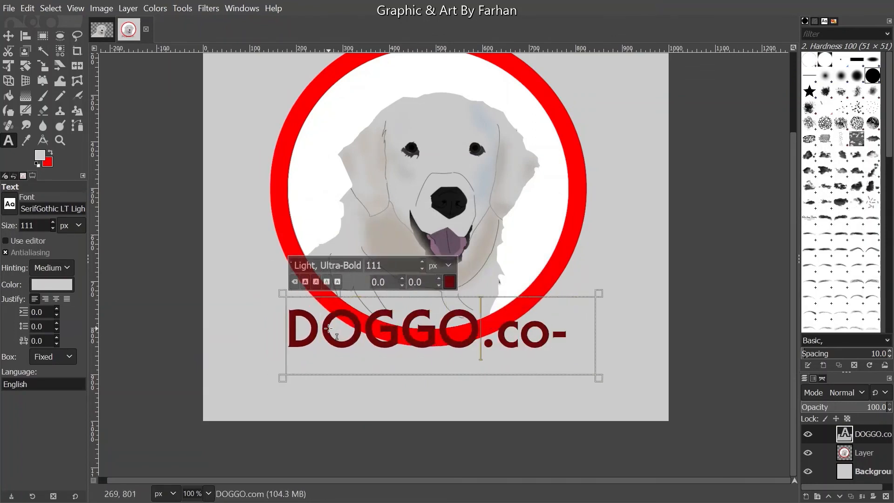
left_click(56, 298)
left_click_drag(283, 304, 198, 305)
type("Com")
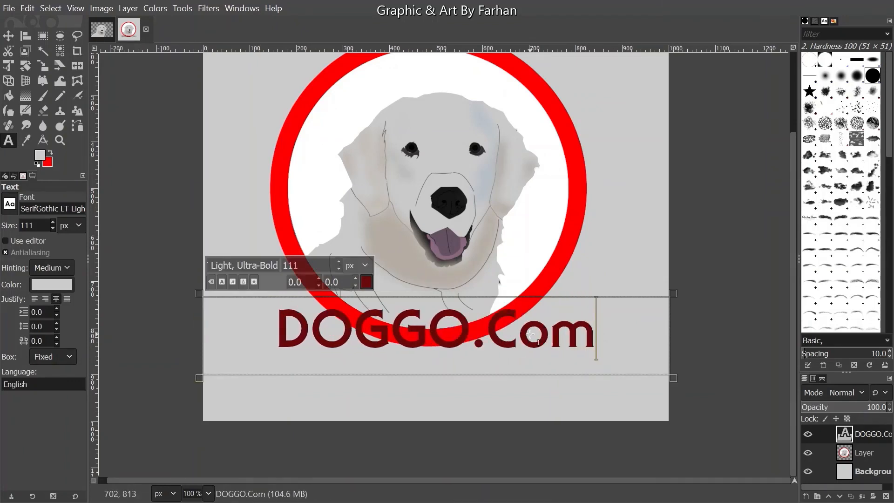
Select the caption's letter shapes and stroke their outlines in black
right_click(850, 434)
left_click(769, 476)
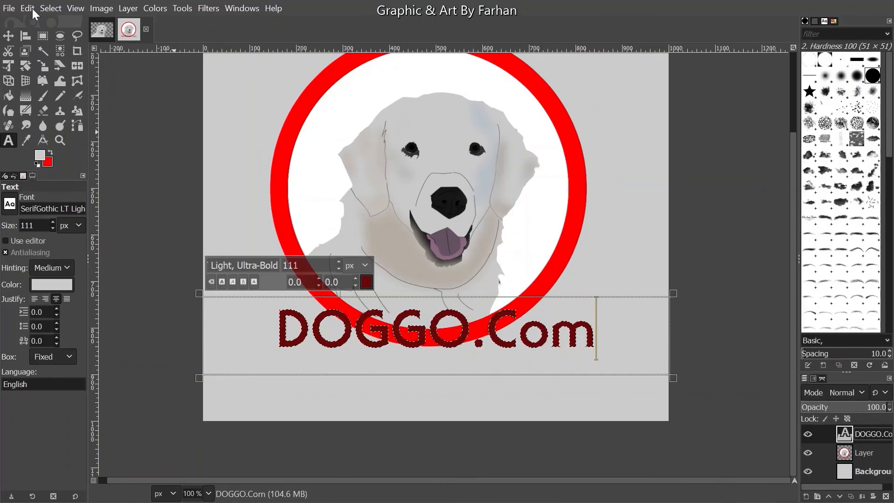
left_click(28, 8)
left_click(52, 311)
left_click(469, 353)
left_click(8, 35)
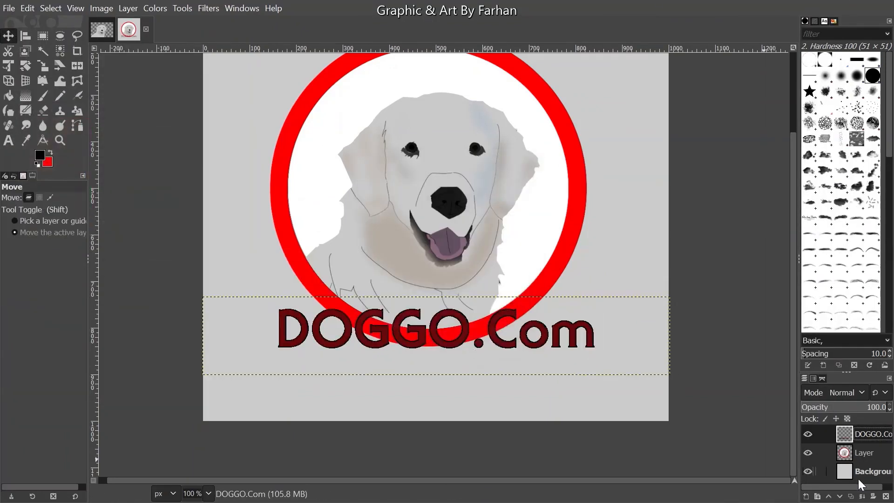
Review the whole captioned logo and switch to the original dog portrait image
left_click(858, 473)
scroll(560, 323, "up", 2)
scroll(561, 323, "down", 1)
left_click_drag(738, 480, 751, 480)
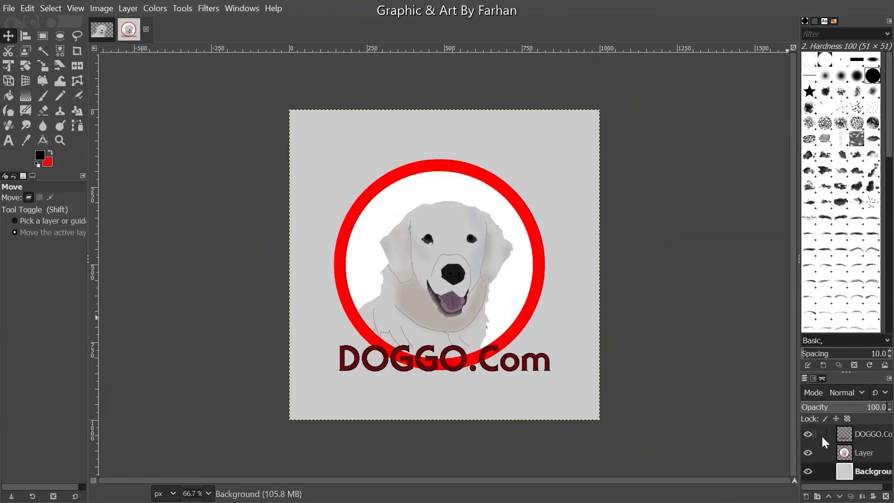
left_click(98, 32)
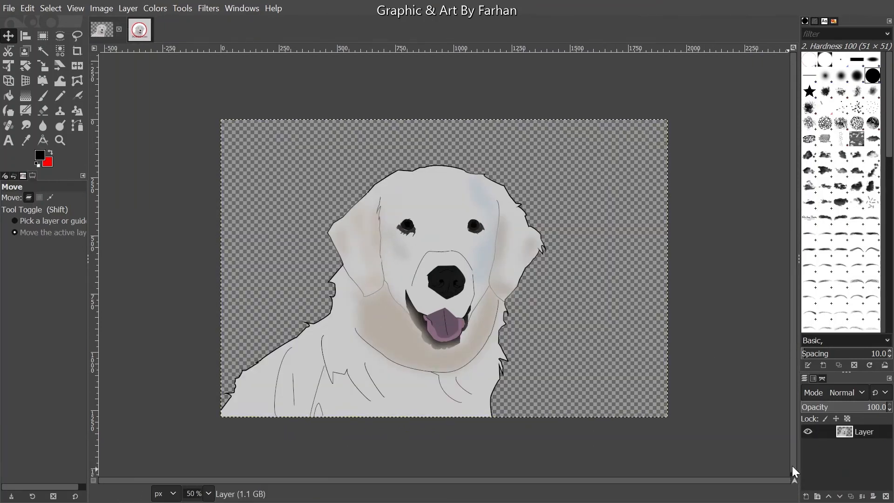
scroll(792, 466, "down", 1)
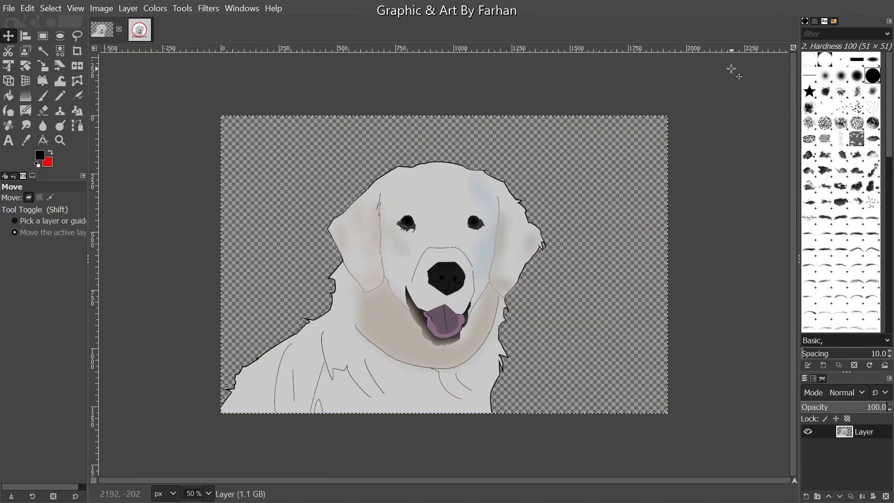